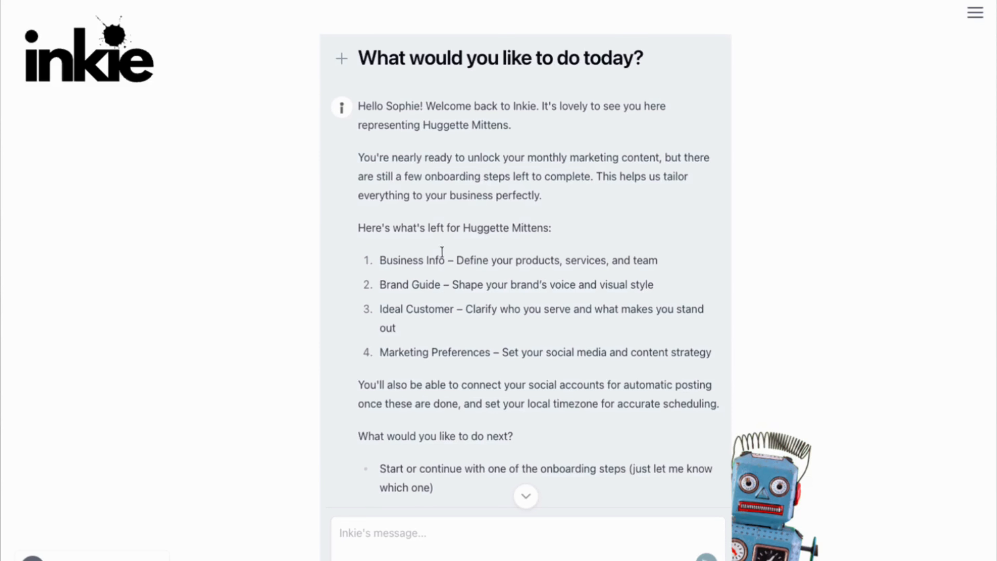
Ask the assistant for the next onboarding task by sending the message "Brand Guide".
{"action": "left_click", "coordinate": [426, 532]}
{"action": "type", "text": "Brand"}
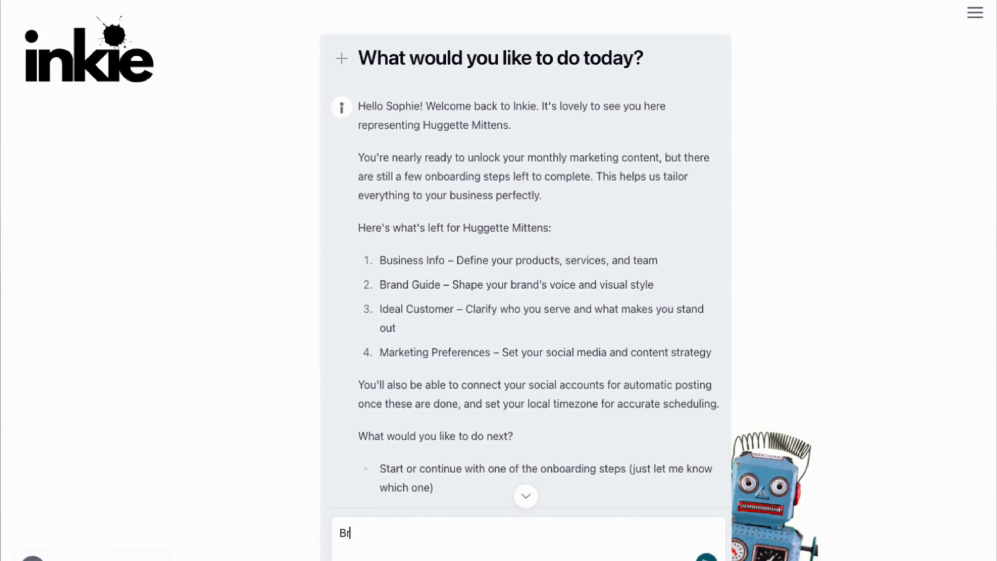
{"action": "type", "text": " Guide"}
{"action": "key", "text": "Return"}
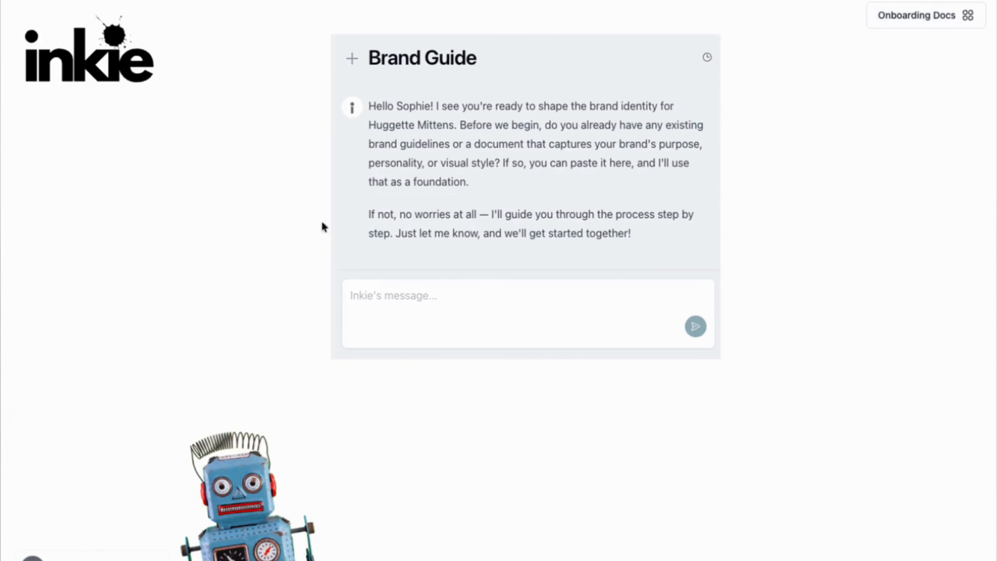
Return to the home screen and reopen the Brand Guide from the onboarding documents.
{"action": "left_click", "coordinate": [83, 42]}
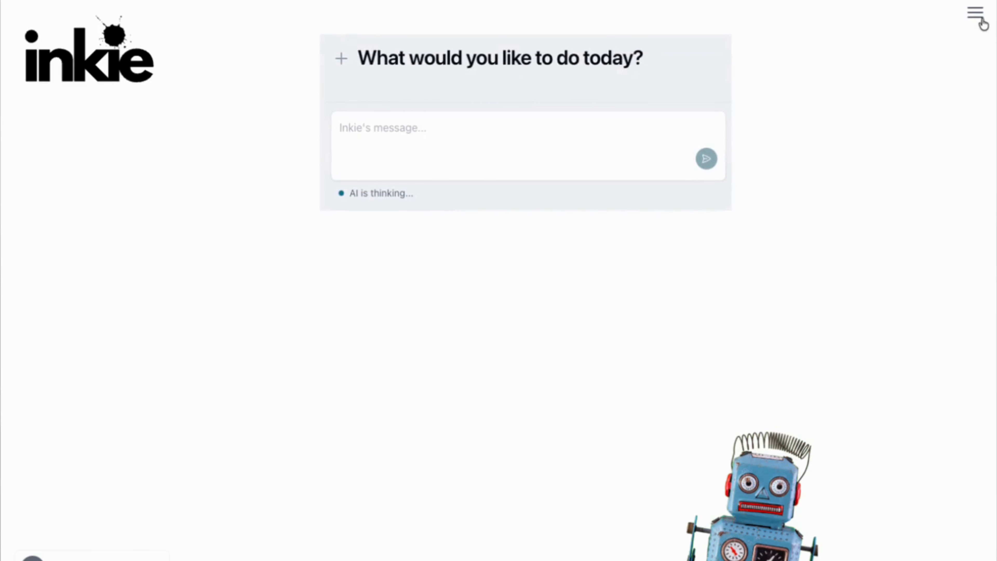
{"action": "left_click", "coordinate": [976, 15]}
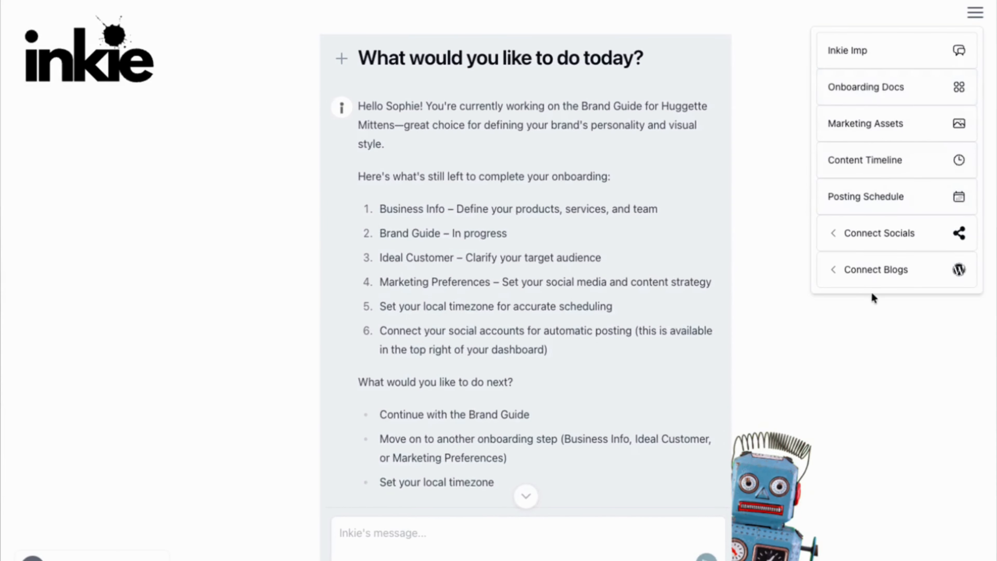
{"action": "left_click", "coordinate": [879, 86]}
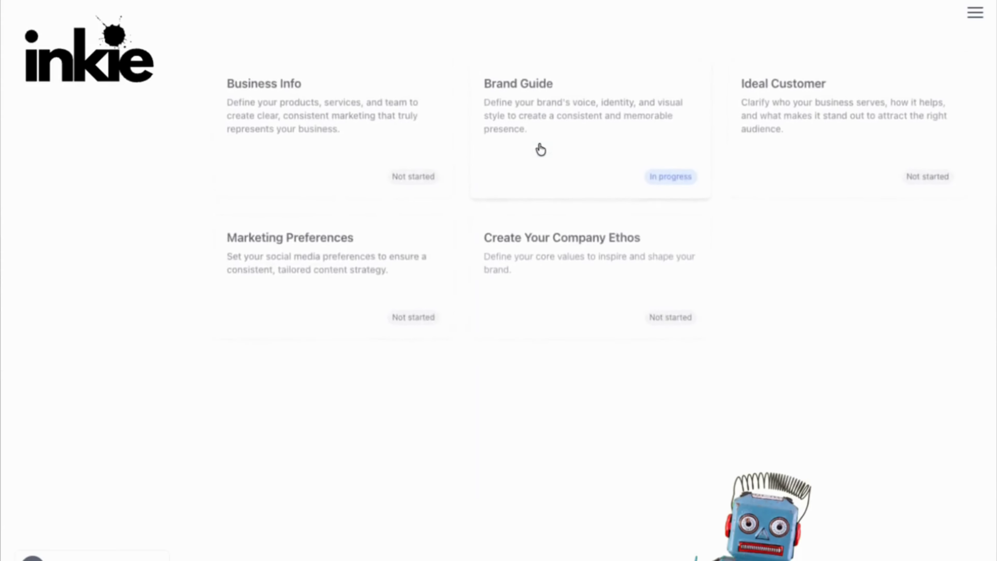
{"action": "left_click", "coordinate": [646, 91]}
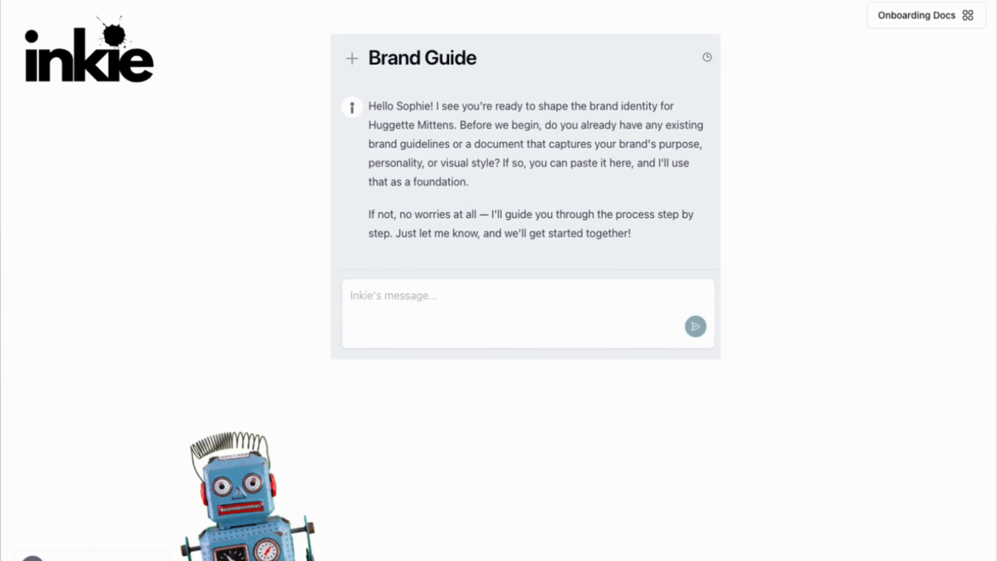
Switch to the Google Docs file "All About Huggette Mittens" and copy everything from Brand Essence through the Customer Experience section.
{"action": "left_click", "coordinate": [251, 1]}
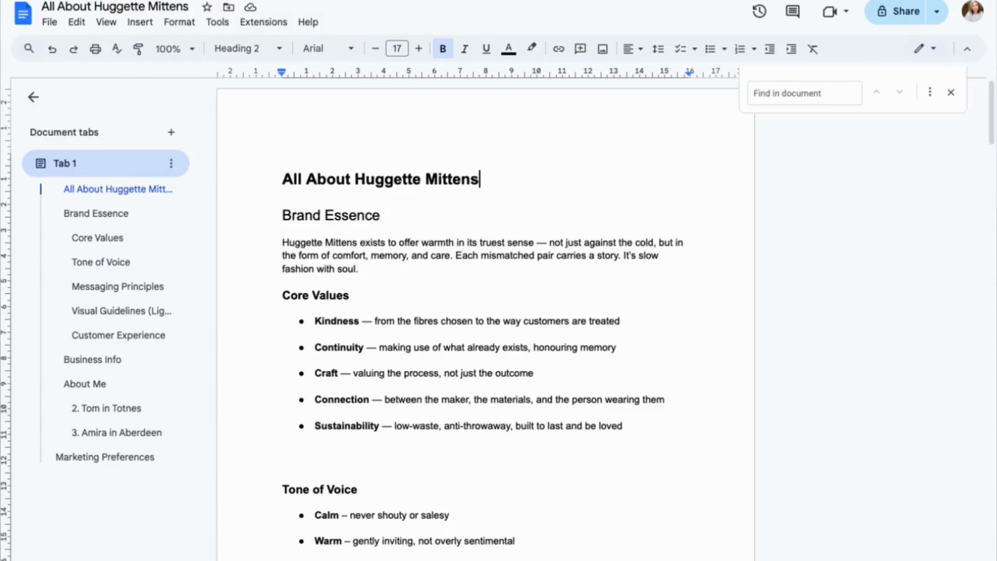
{"action": "scroll", "coordinate": [372, 279], "scroll_direction": "down", "scroll_amount": 2}
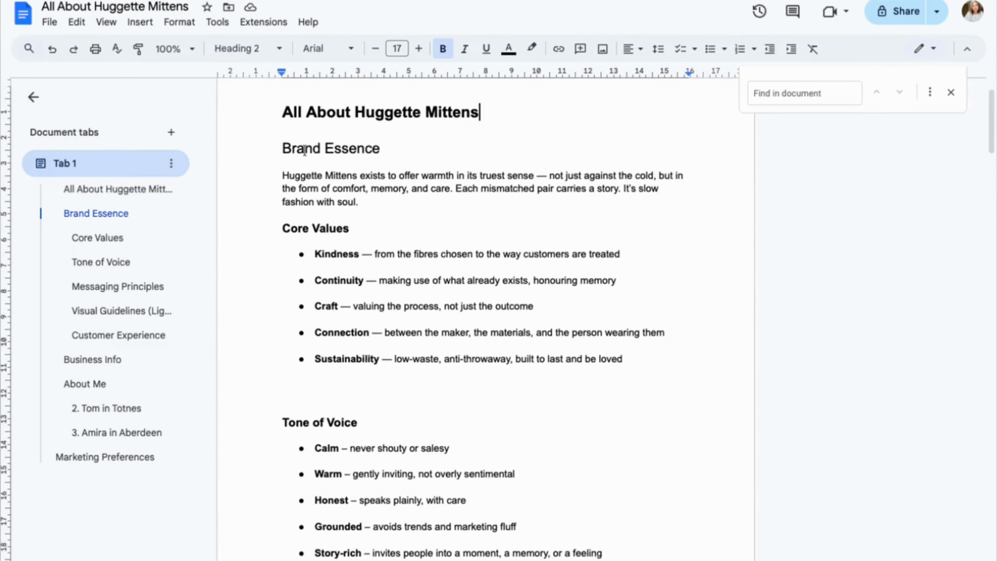
{"action": "left_click_drag", "start_coordinate": [274, 144], "coordinate": [458, 281]}
{"action": "scroll", "coordinate": [458, 281], "scroll_direction": "down", "scroll_amount": 10}
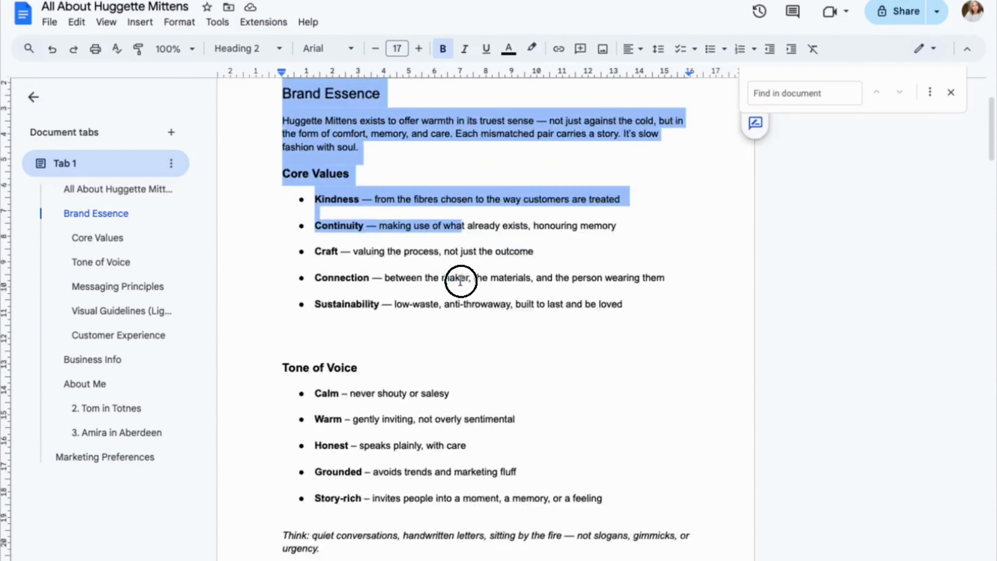
{"action": "scroll", "coordinate": [460, 280], "scroll_direction": "down", "scroll_amount": 10}
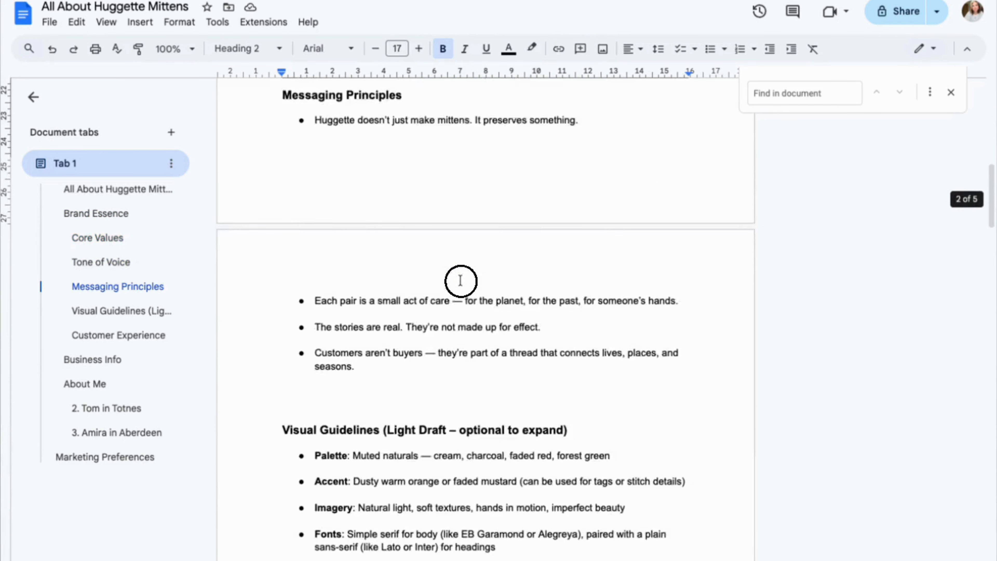
{"action": "scroll", "coordinate": [461, 281], "scroll_direction": "down", "scroll_amount": 4}
{"action": "left_click_drag", "start_coordinate": [460, 281], "coordinate": [398, 428]}
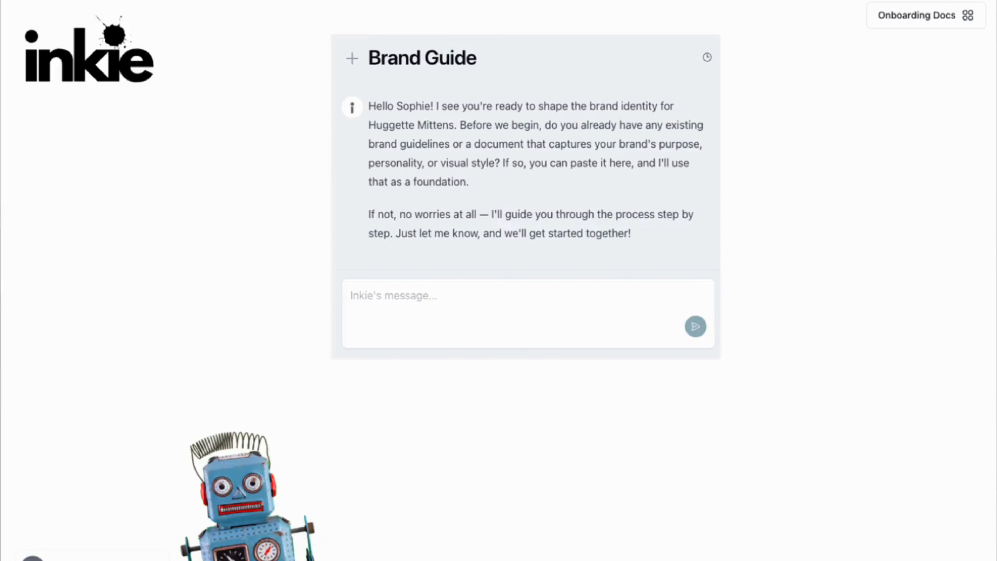
Switch back to Inkie, paste the copied brand text into the Brand Guide chat and send it.
{"action": "left_click", "coordinate": [440, 296]}
{"action": "key", "text": "ctrl+v"}
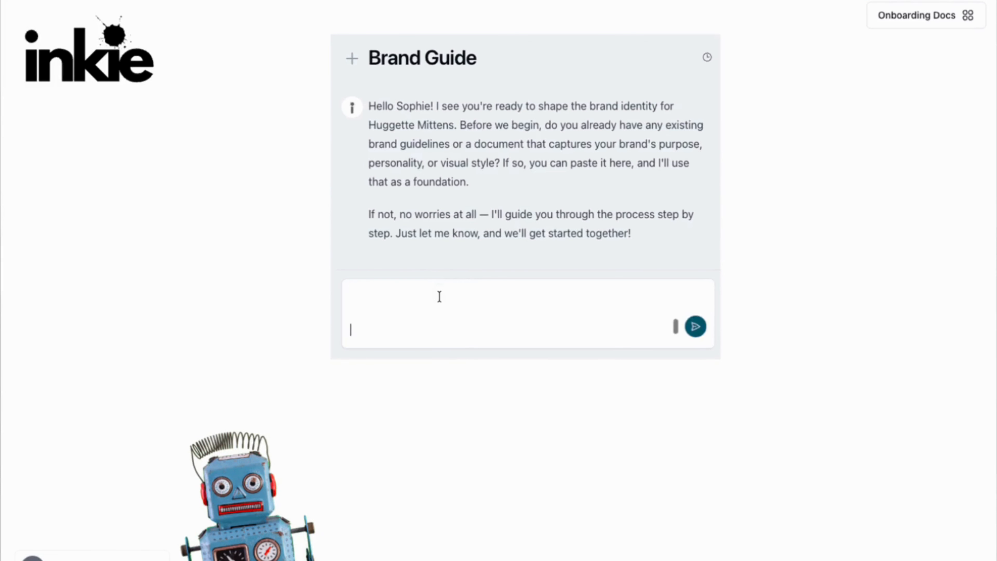
{"action": "scroll", "coordinate": [440, 296], "scroll_direction": "up", "scroll_amount": 5}
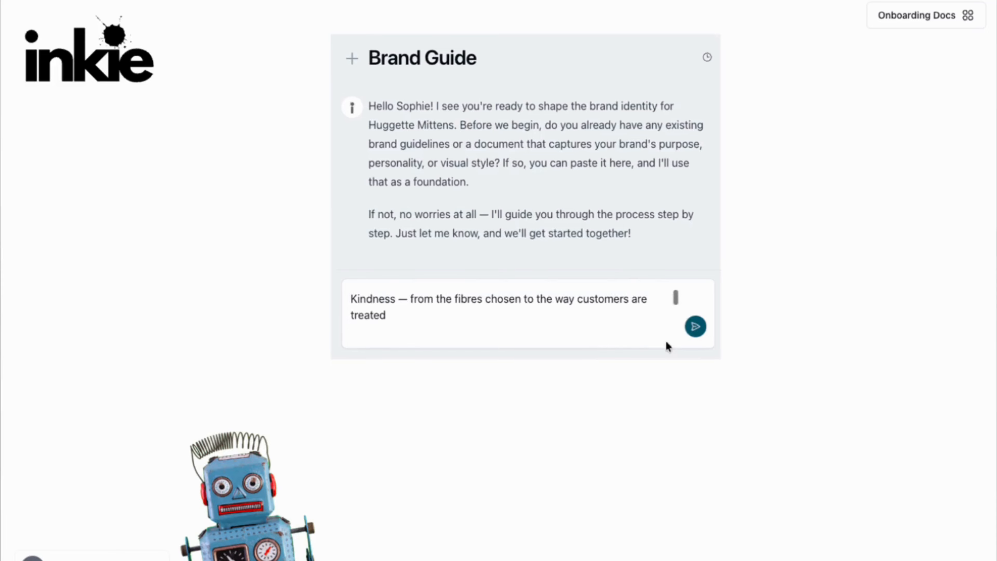
{"action": "left_click", "coordinate": [695, 328]}
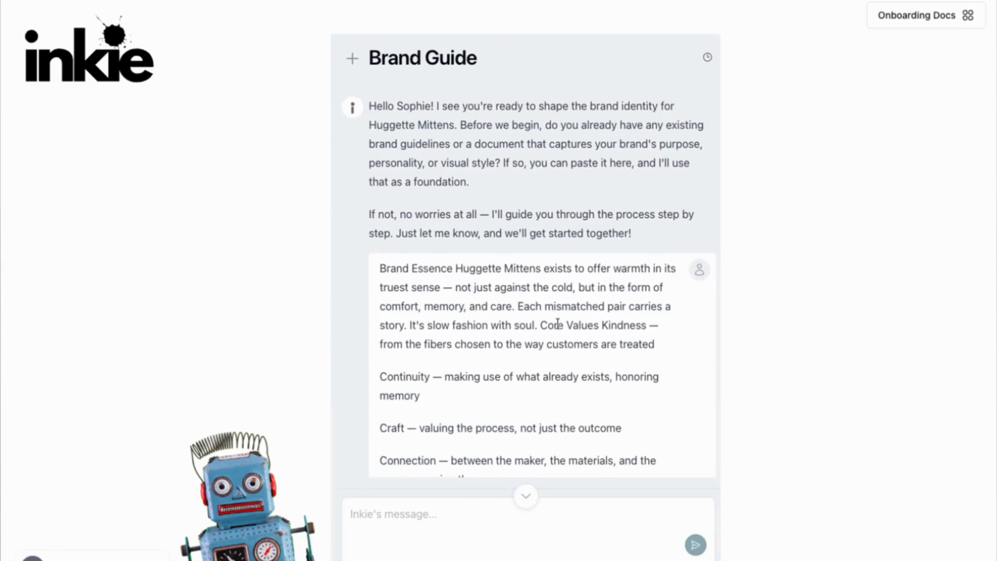
Read the assistant's follow-up questions and answer the narrative point of view question with "Me and I please".
{"action": "scroll", "coordinate": [557, 323], "scroll_direction": "down", "scroll_amount": 1}
{"action": "scroll", "coordinate": [557, 323], "scroll_direction": "down", "scroll_amount": 7}
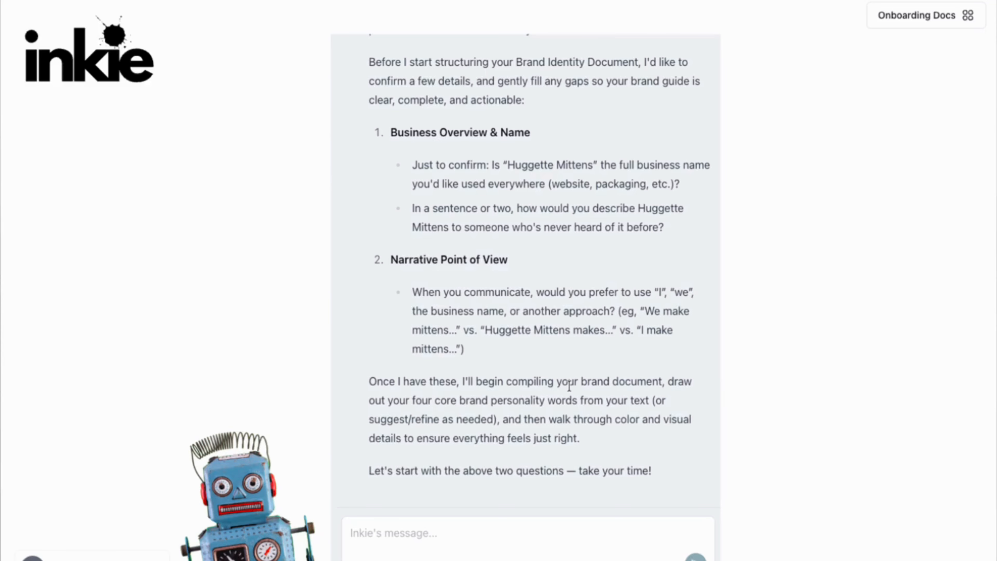
{"action": "left_click", "coordinate": [443, 534]}
{"action": "type", "text": "Me and"}
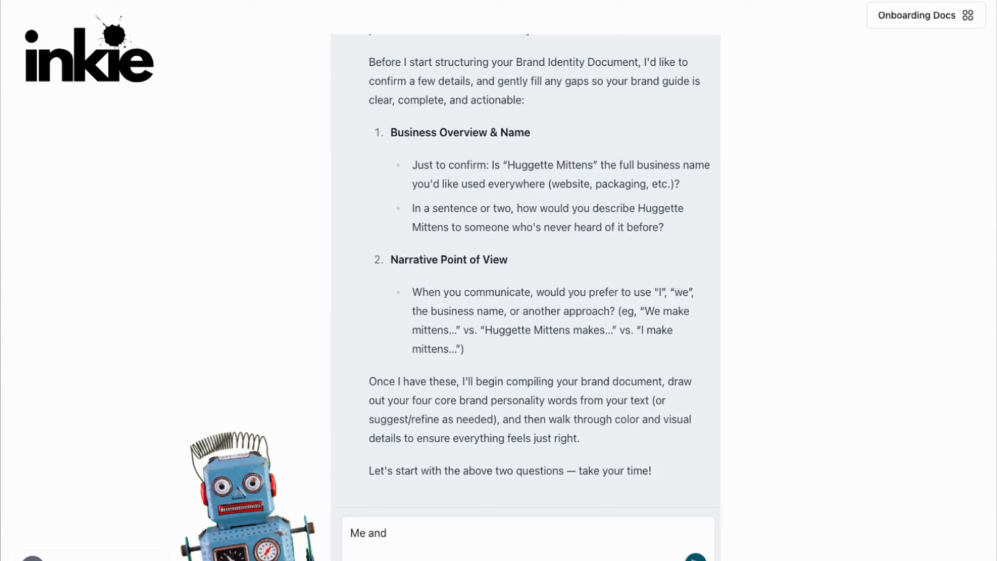
{"action": "type", "text": " I please"}
{"action": "key", "text": "Return"}
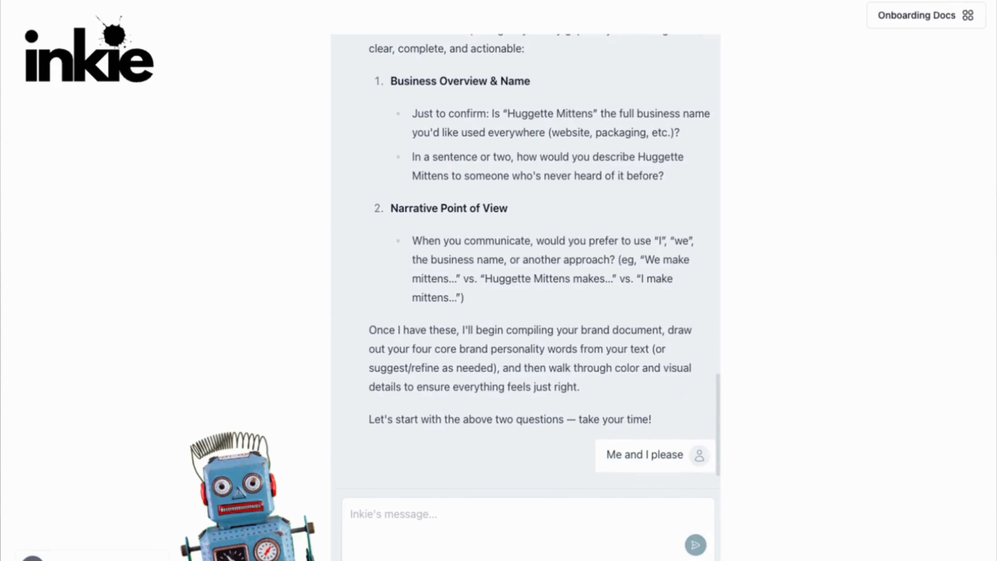
Answer the request for a short business description with "That is enough, thank you".
{"action": "scroll", "coordinate": [590, 289], "scroll_direction": "up", "scroll_amount": 4}
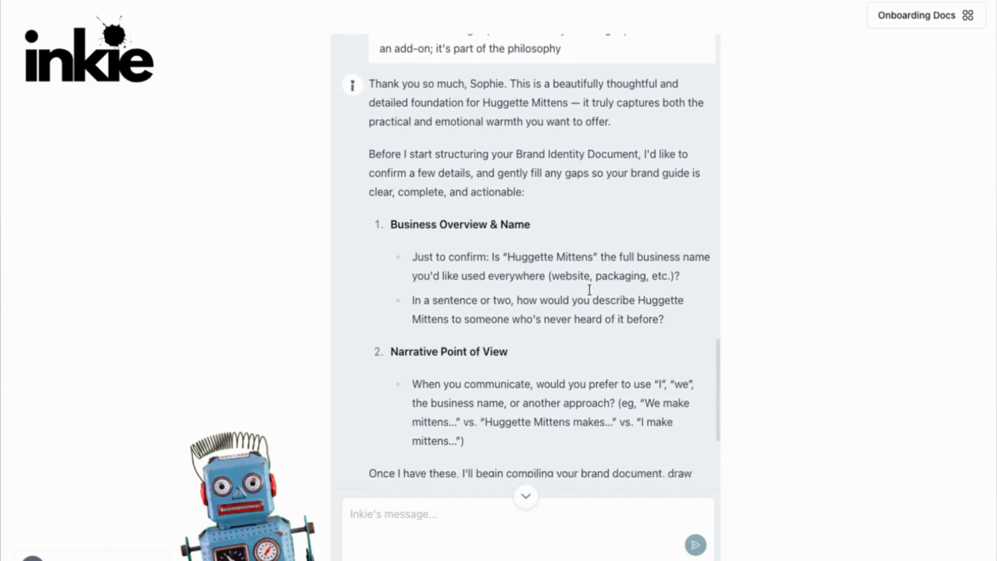
{"action": "scroll", "coordinate": [590, 290], "scroll_direction": "down", "scroll_amount": 4}
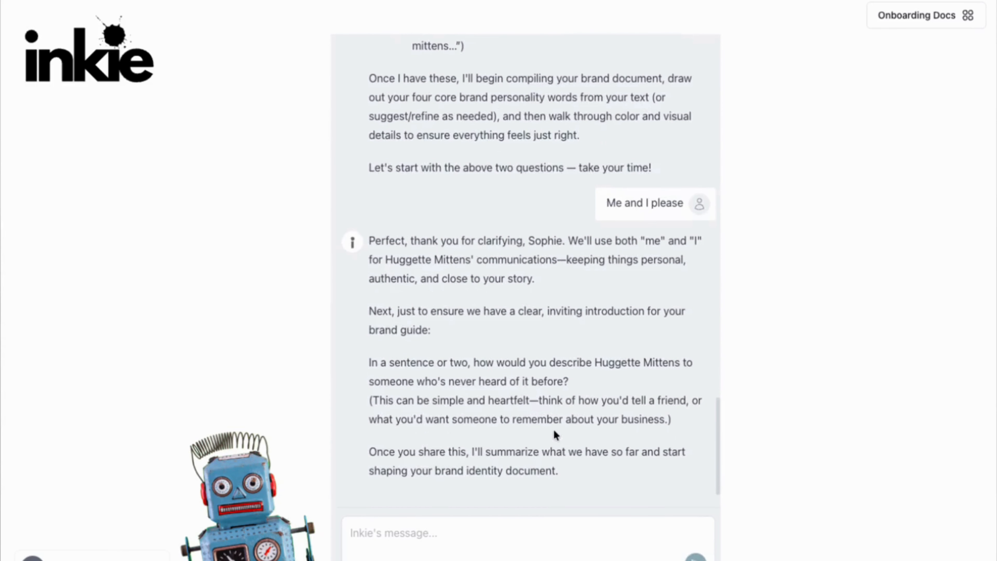
{"action": "left_click", "coordinate": [477, 558]}
{"action": "type", "text": "That is e"}
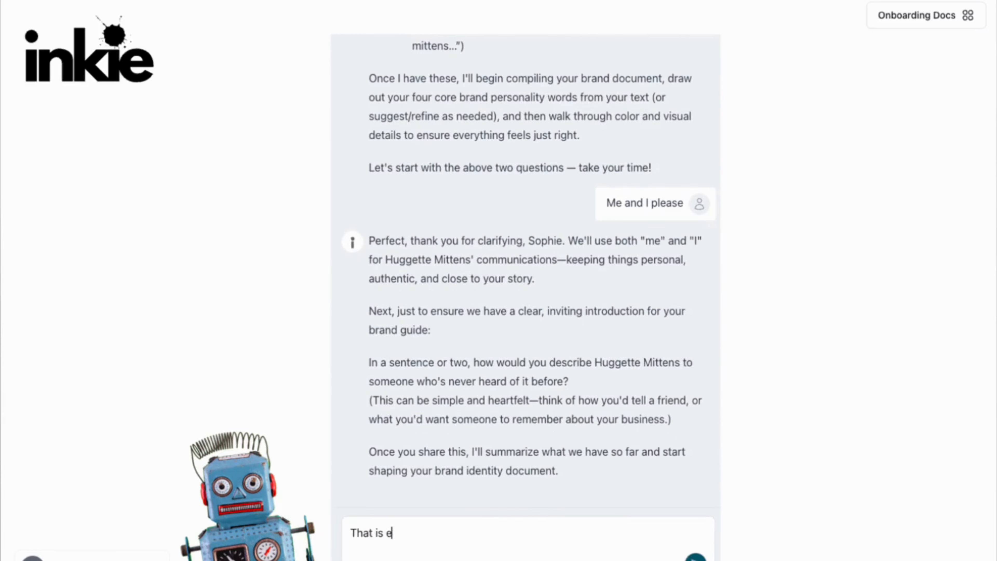
{"action": "type", "text": "nough, thank you"}
{"action": "key", "text": "Return"}
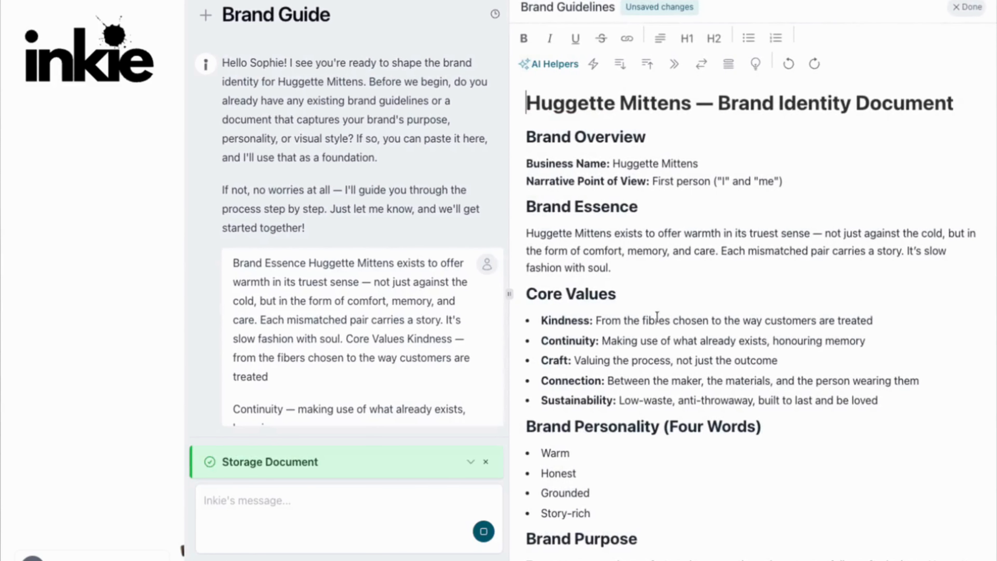
Review the generated Brand Identity Document from the brand overview down to the tone of voice.
{"action": "scroll", "coordinate": [692, 292], "scroll_direction": "down", "scroll_amount": 2}
{"action": "scroll", "coordinate": [692, 293], "scroll_direction": "up", "scroll_amount": 1}
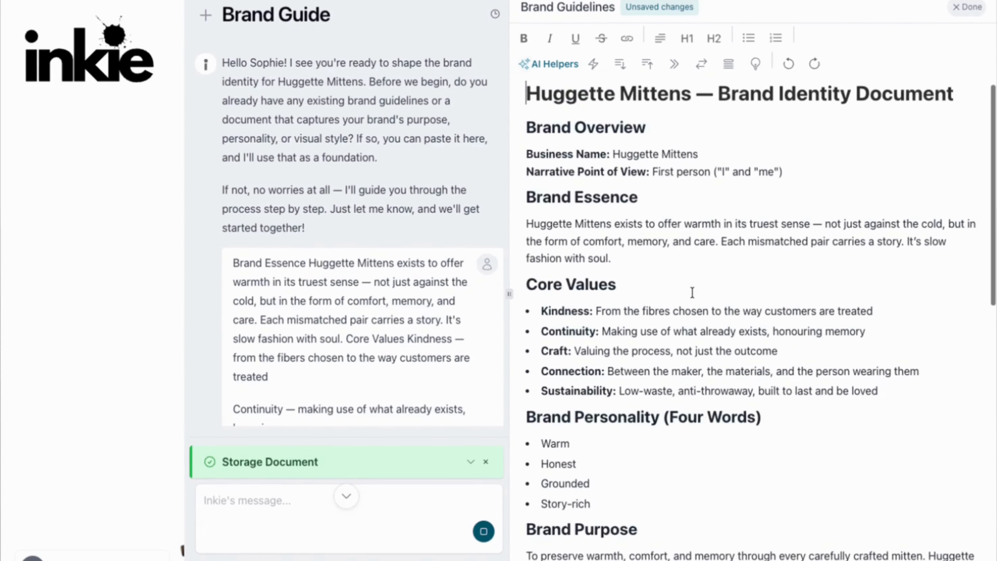
{"action": "scroll", "coordinate": [692, 292], "scroll_direction": "down", "scroll_amount": 1}
{"action": "scroll", "coordinate": [693, 292], "scroll_direction": "up", "scroll_amount": 1}
{"action": "scroll", "coordinate": [692, 293], "scroll_direction": "down", "scroll_amount": 1}
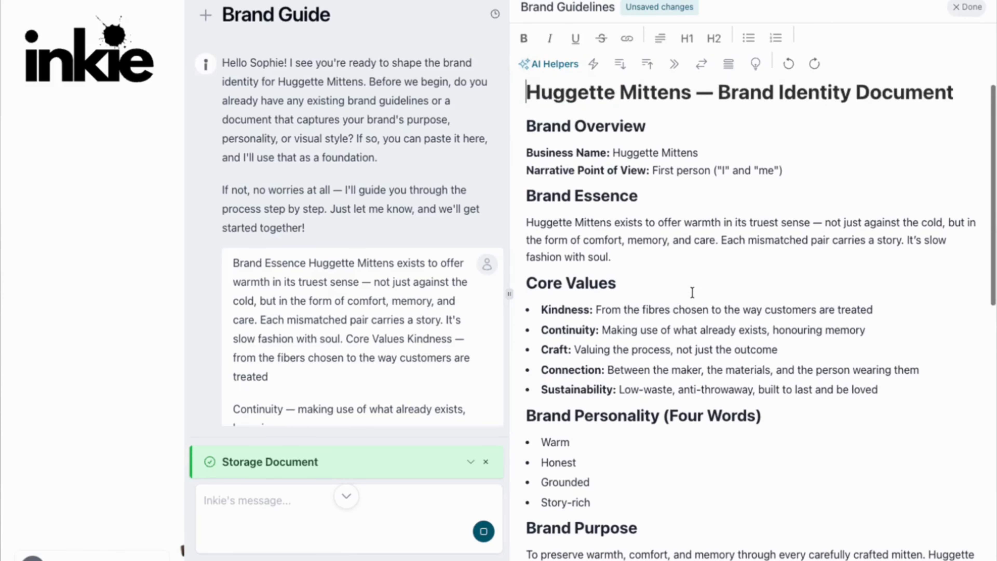
{"action": "scroll", "coordinate": [692, 293], "scroll_direction": "up", "scroll_amount": 1}
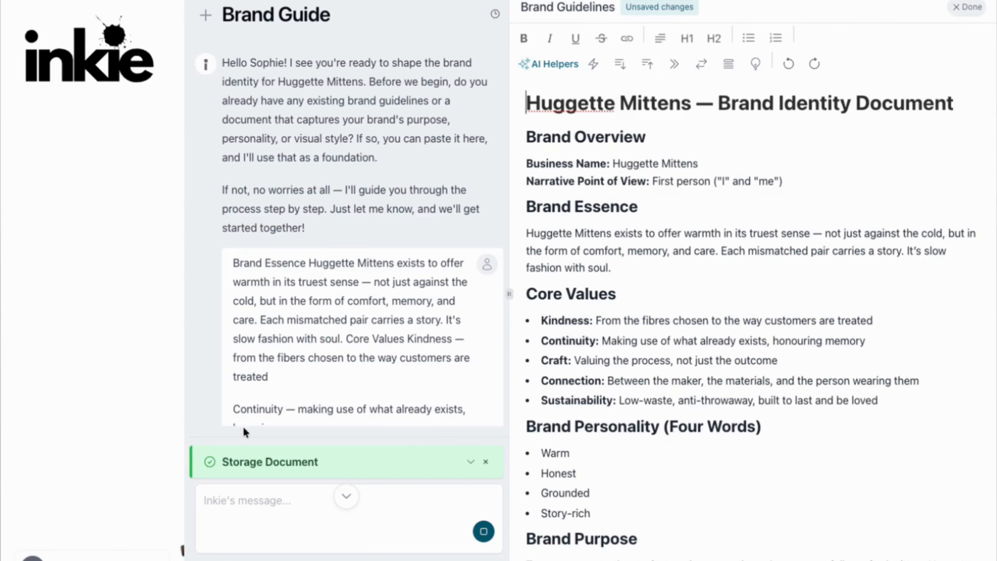
{"action": "left_click", "coordinate": [264, 511]}
{"action": "left_click", "coordinate": [643, 389]}
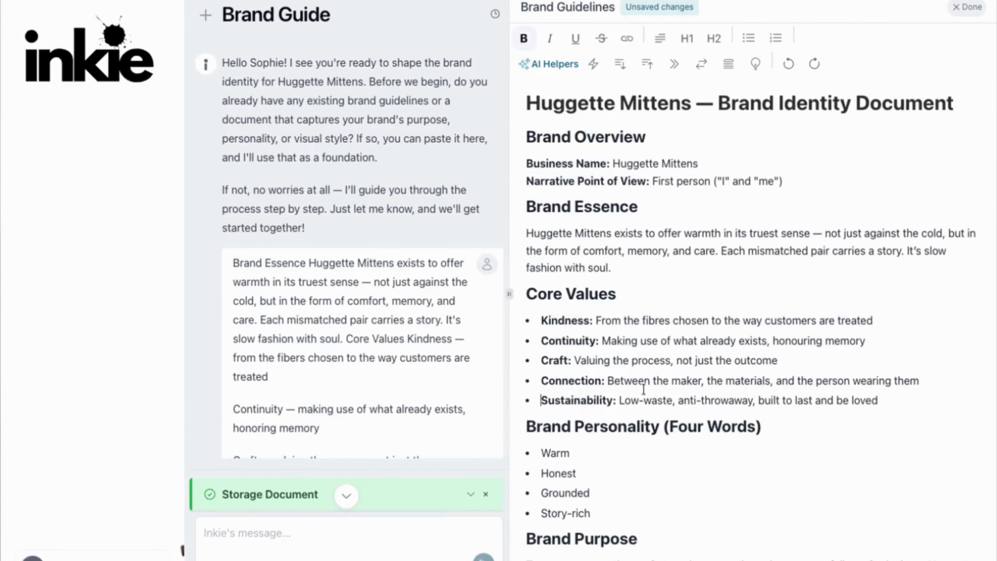
{"action": "left_click", "coordinate": [598, 339]}
{"action": "scroll", "coordinate": [847, 274], "scroll_direction": "down", "scroll_amount": 5}
{"action": "scroll", "coordinate": [846, 275], "scroll_direction": "down", "scroll_amount": 1}
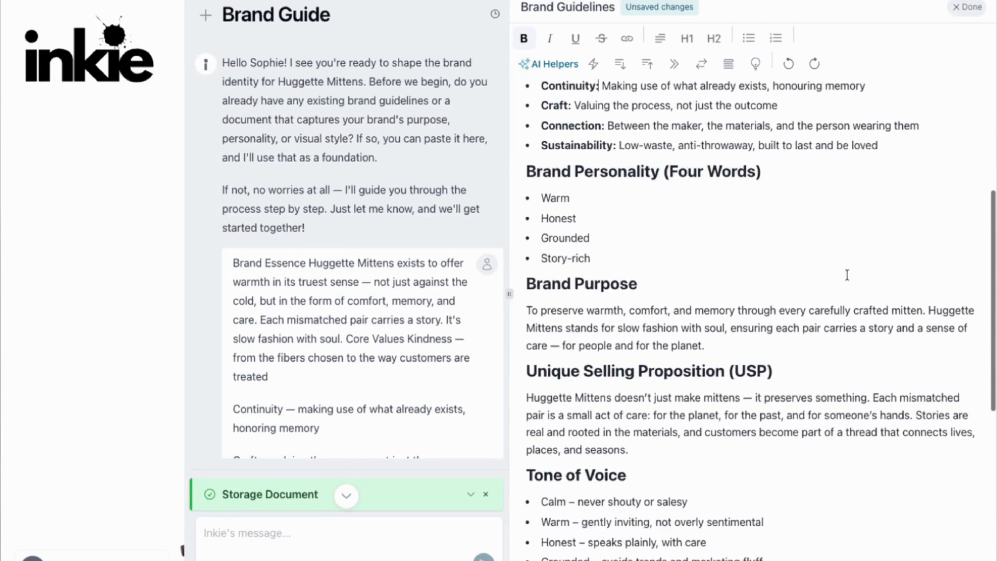
Close the finished Brand Guidelines document and open Business Info from the onboarding documents.
{"action": "left_click", "coordinate": [961, 12]}
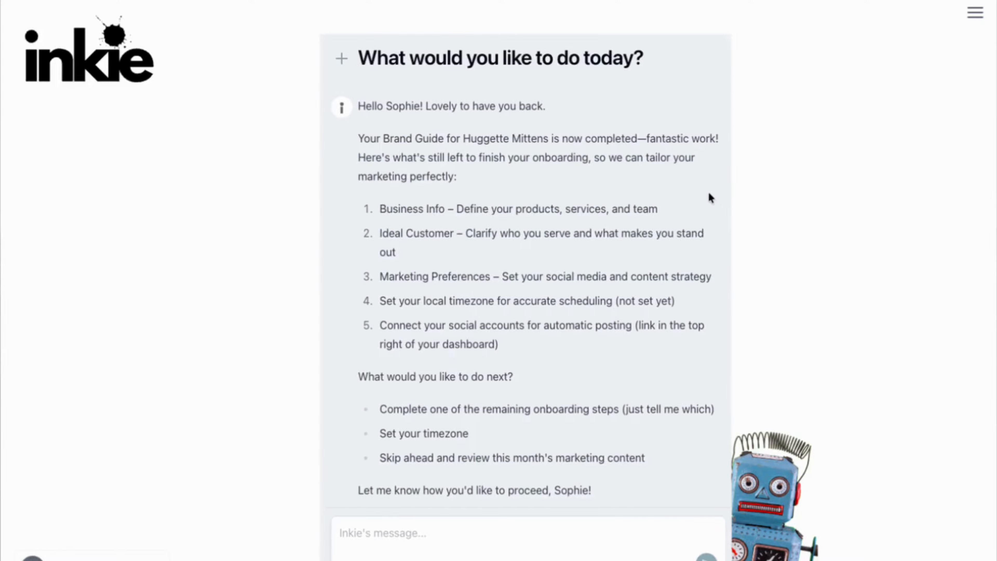
{"action": "left_click", "coordinate": [975, 13]}
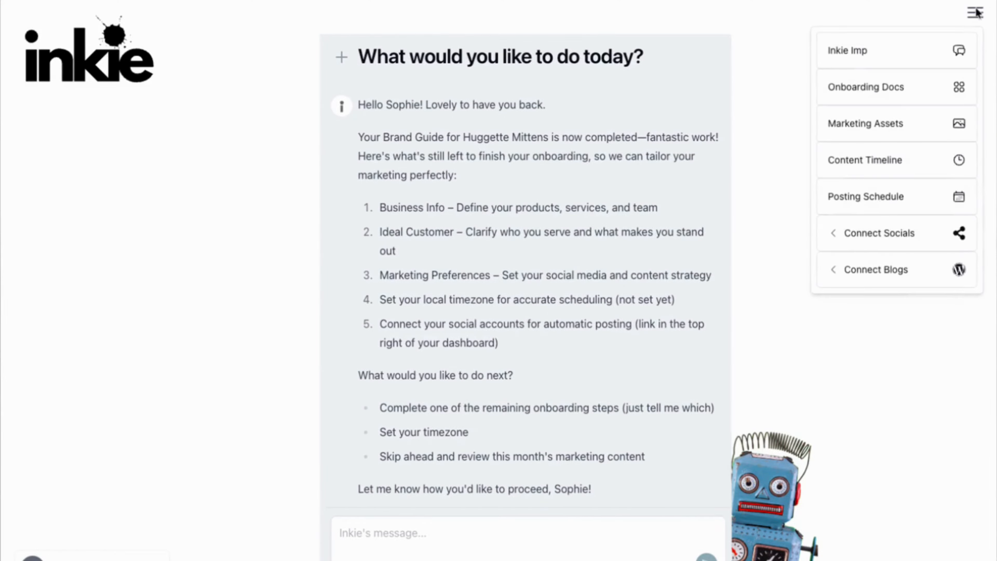
{"action": "left_click", "coordinate": [879, 83]}
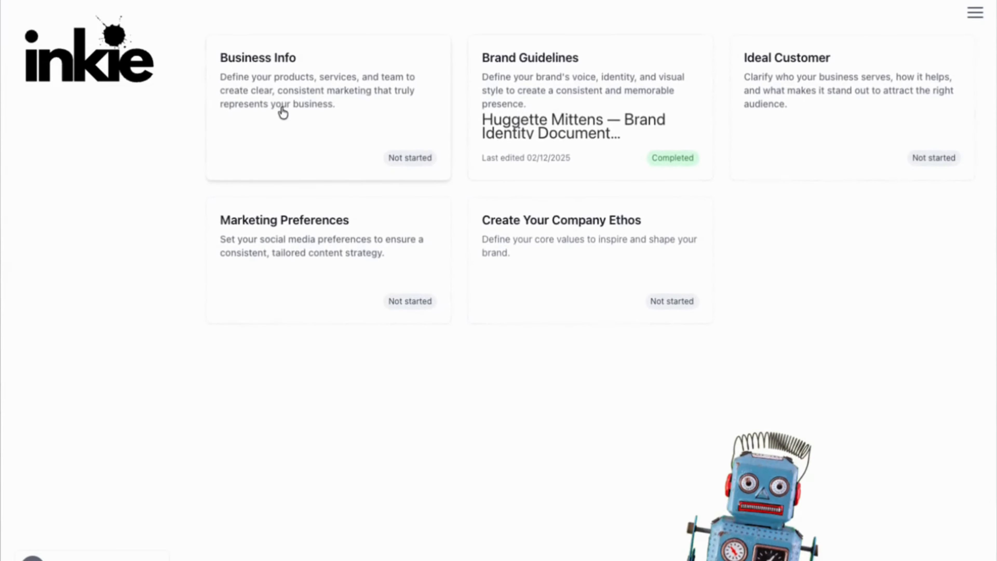
{"action": "left_click", "coordinate": [283, 90]}
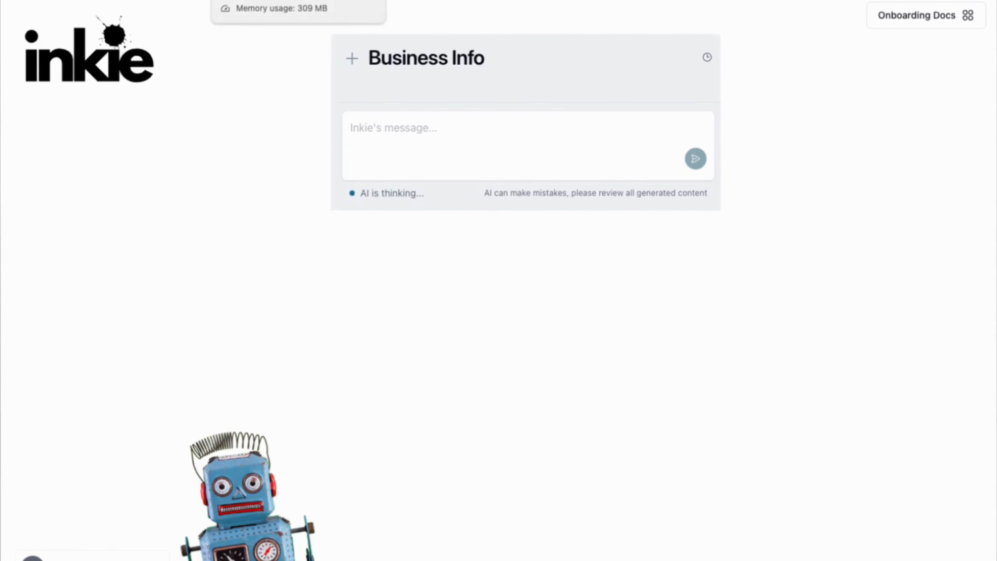
Switch to the "All About Huggette Mittens" Google Docs file and copy the text starting at the Business Info heading.
{"action": "left_click", "coordinate": [259, 1]}
{"action": "scroll", "coordinate": [376, 217], "scroll_direction": "down", "scroll_amount": 5}
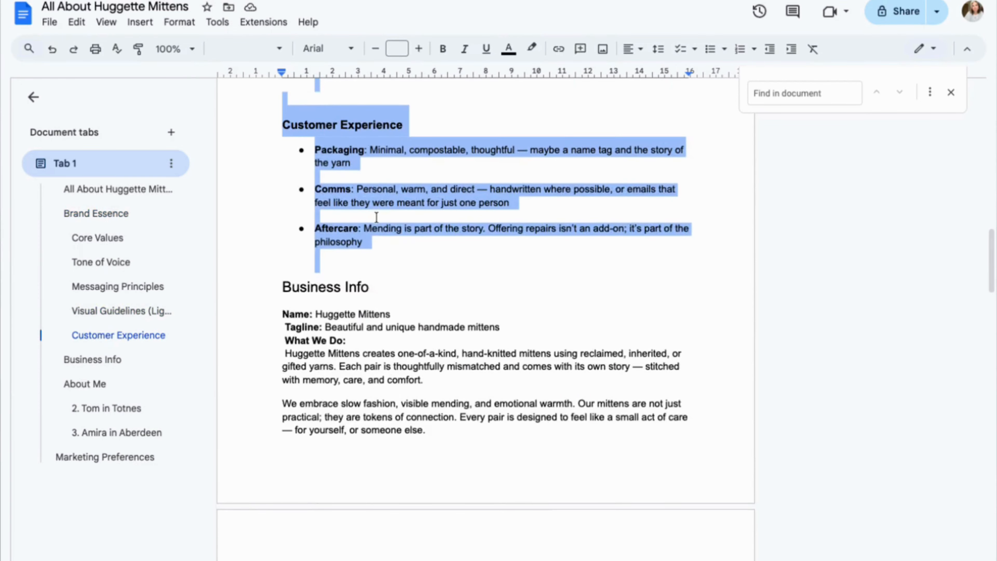
{"action": "left_click_drag", "start_coordinate": [270, 287], "coordinate": [382, 472]}
{"action": "left_click", "coordinate": [266, 286]}
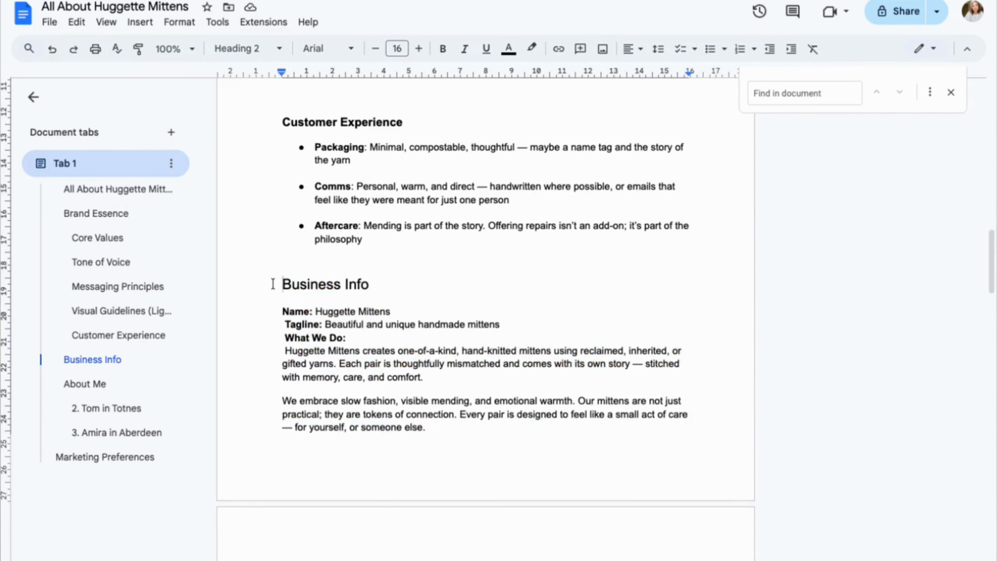
{"action": "left_click_drag", "start_coordinate": [275, 284], "coordinate": [458, 374]}
{"action": "scroll", "coordinate": [527, 452], "scroll_direction": "down", "scroll_amount": 5}
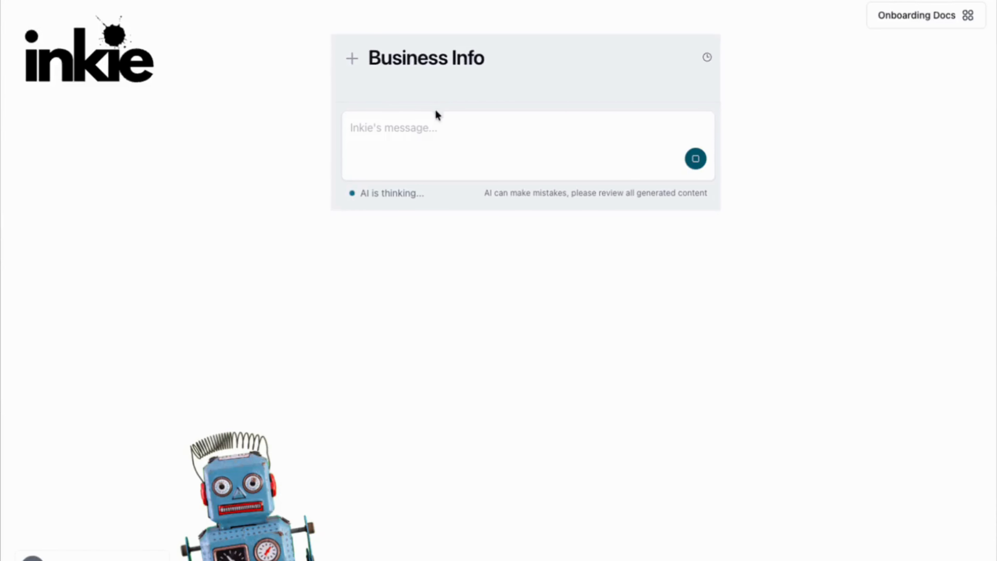
Paste the copied Business Info text into Inkie's Business Info chat and send it as the products and services answer.
{"action": "left_click", "coordinate": [412, 126]}
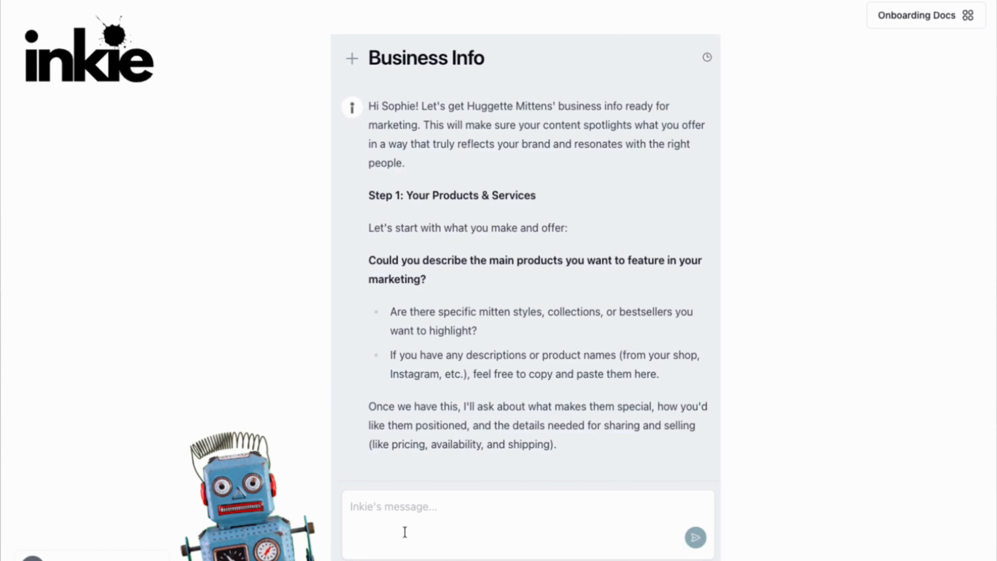
{"action": "key", "text": "super+v"}
{"action": "scroll", "coordinate": [461, 511], "scroll_direction": "up", "scroll_amount": 15}
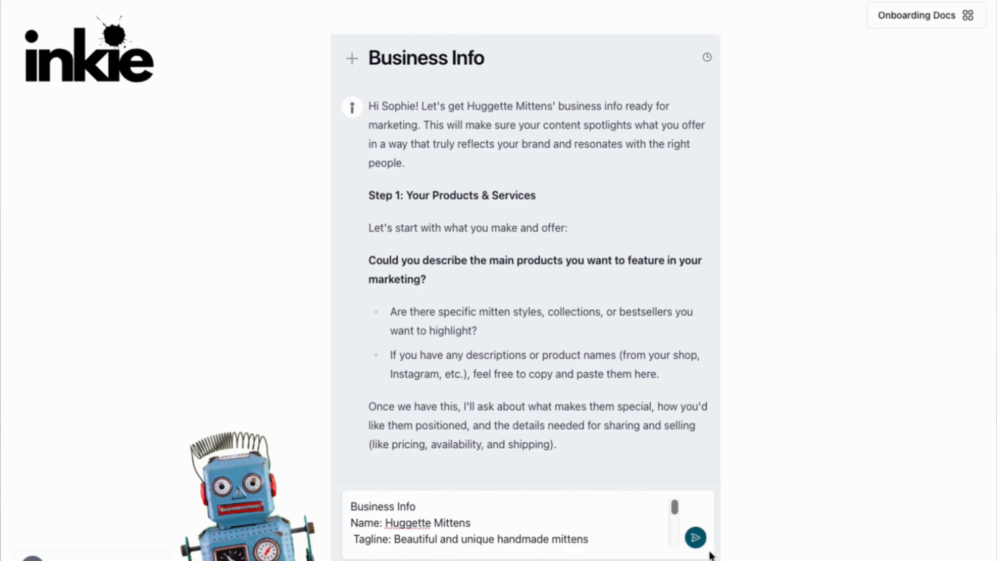
{"action": "left_click", "coordinate": [696, 537]}
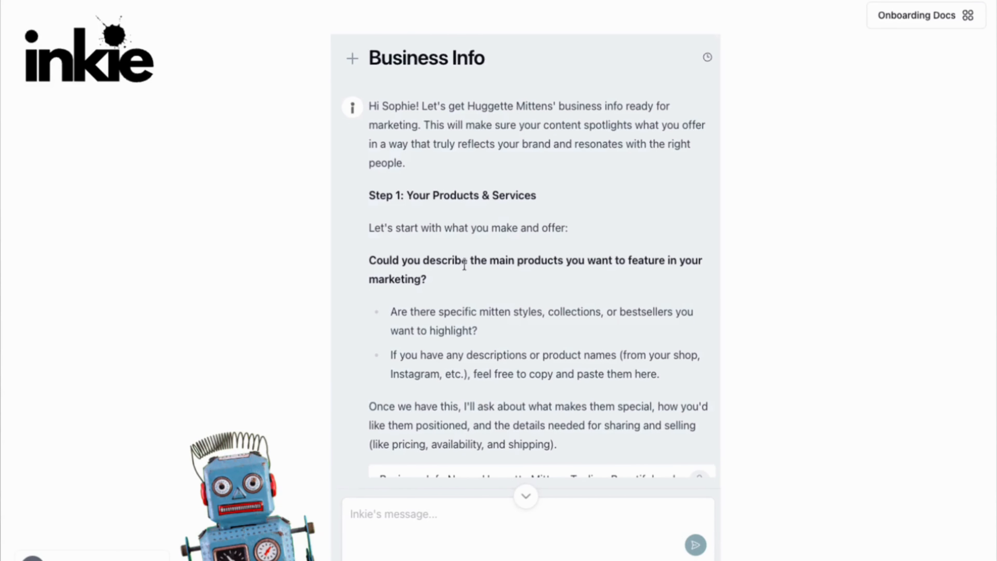
Answer the marketing-focused follow-up questions with "Ill update later - as these are one offs, I will add prices at the time".
{"action": "scroll", "coordinate": [503, 251], "scroll_direction": "down", "scroll_amount": 12}
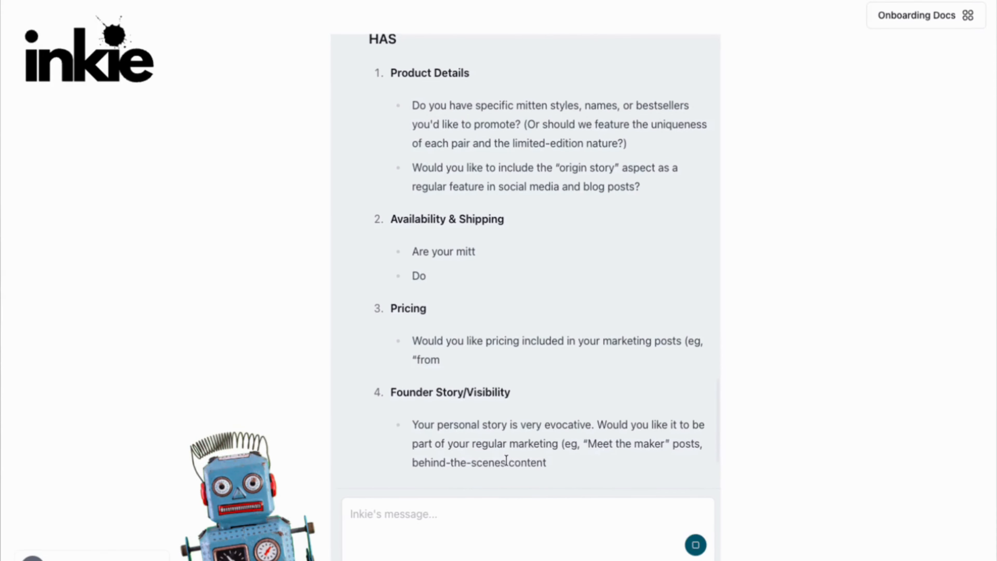
{"action": "scroll", "coordinate": [505, 459], "scroll_direction": "up", "scroll_amount": 5}
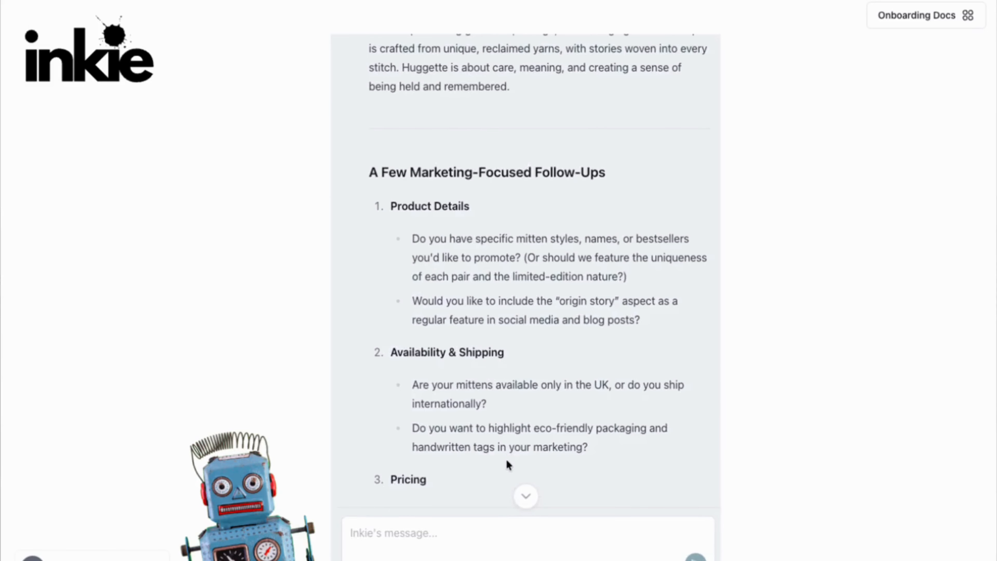
{"action": "scroll", "coordinate": [510, 376], "scroll_direction": "down", "scroll_amount": 10}
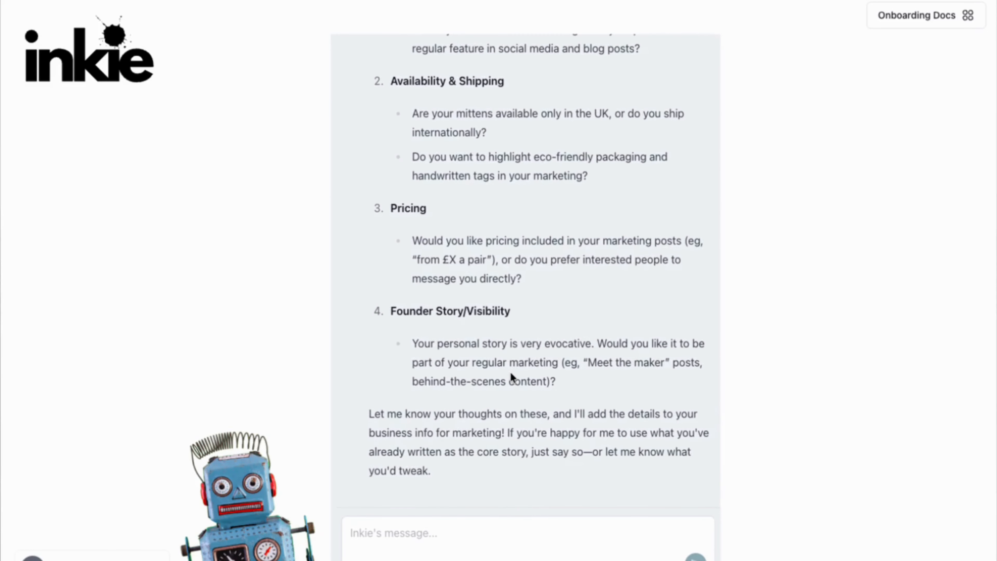
{"action": "scroll", "coordinate": [510, 372], "scroll_direction": "up", "scroll_amount": 8}
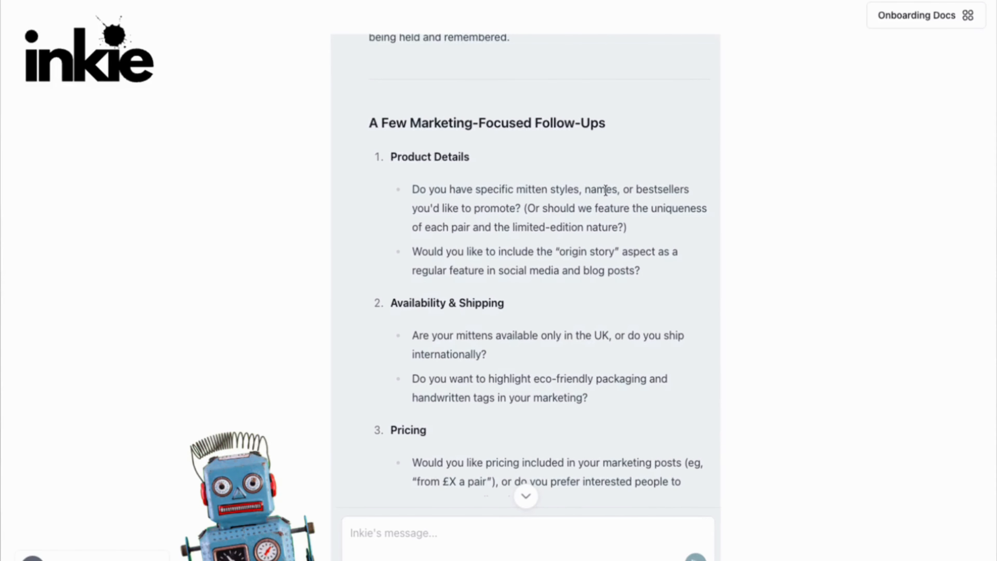
{"action": "scroll", "coordinate": [596, 202], "scroll_direction": "down", "scroll_amount": 8}
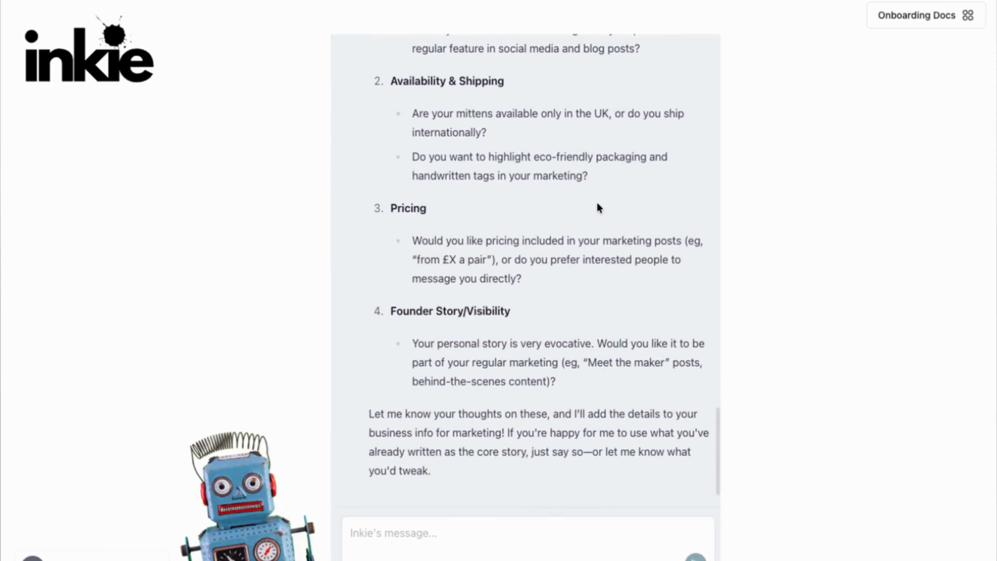
{"action": "left_click", "coordinate": [367, 546]}
{"action": "type", "text": "I"}
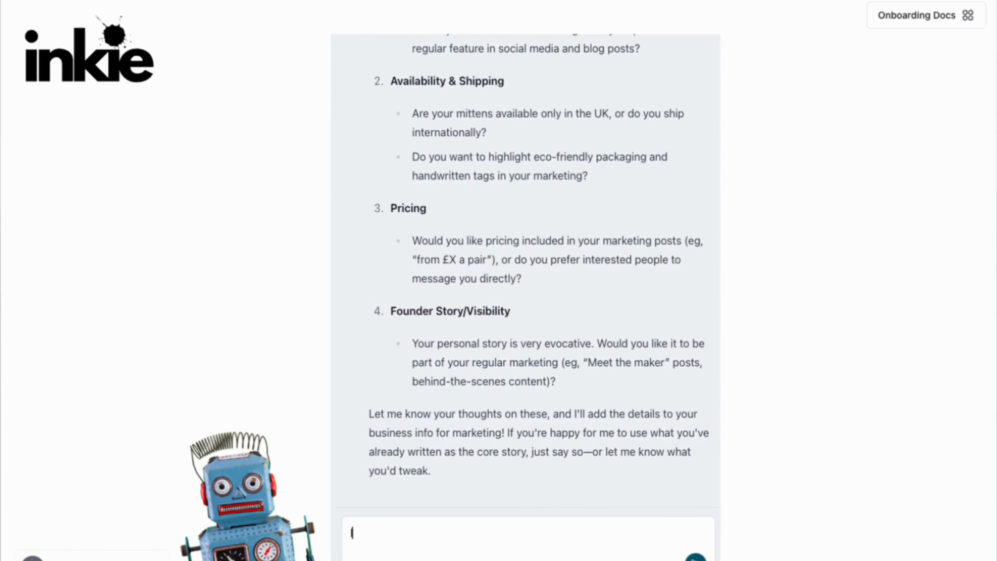
{"action": "type", "text": "ll update later"}
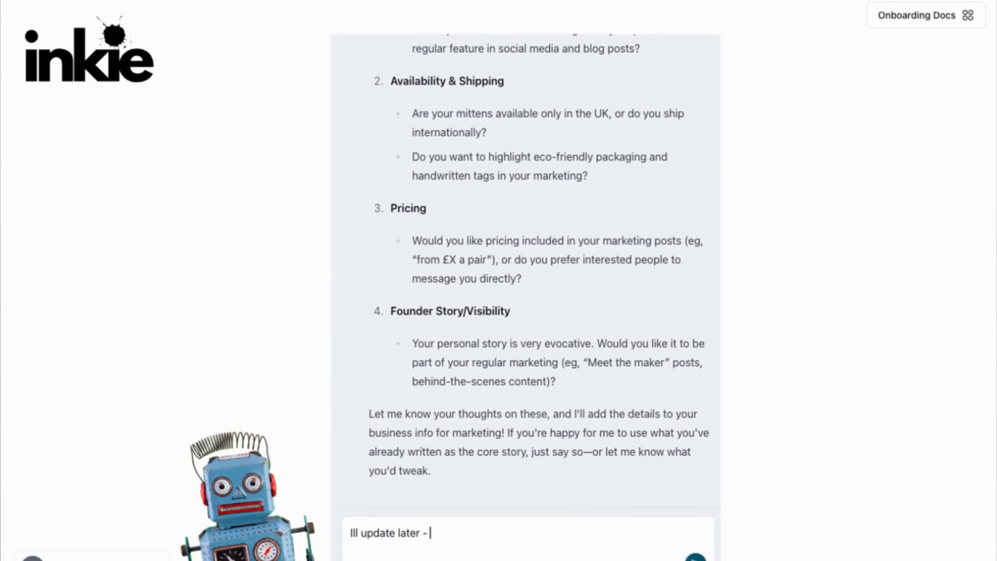
{"action": "type", "text": " - as these are one offs,"}
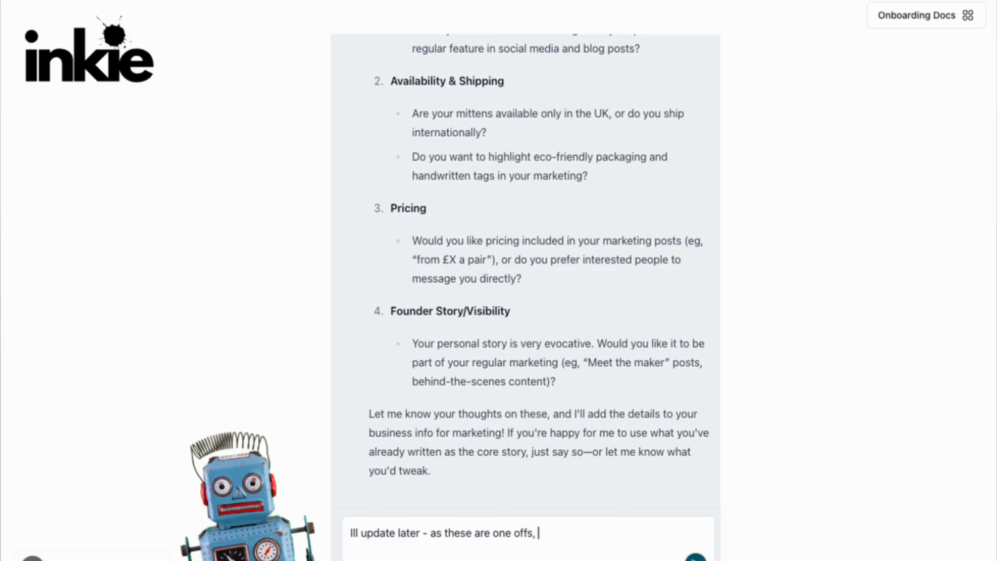
{"action": "type", "text": " I will add prices "}
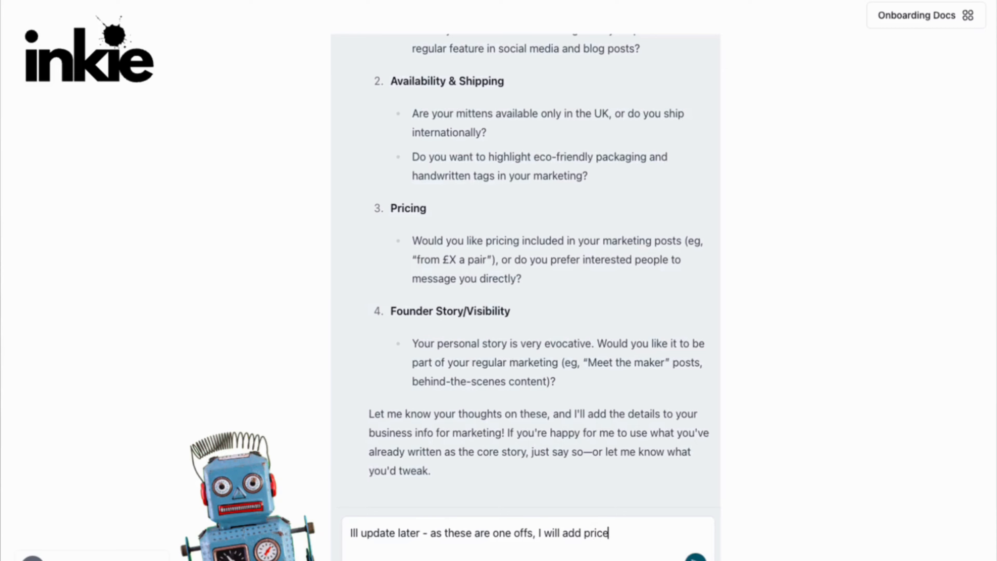
{"action": "type", "text": "at the time"}
{"action": "left_click", "coordinate": [695, 556]}
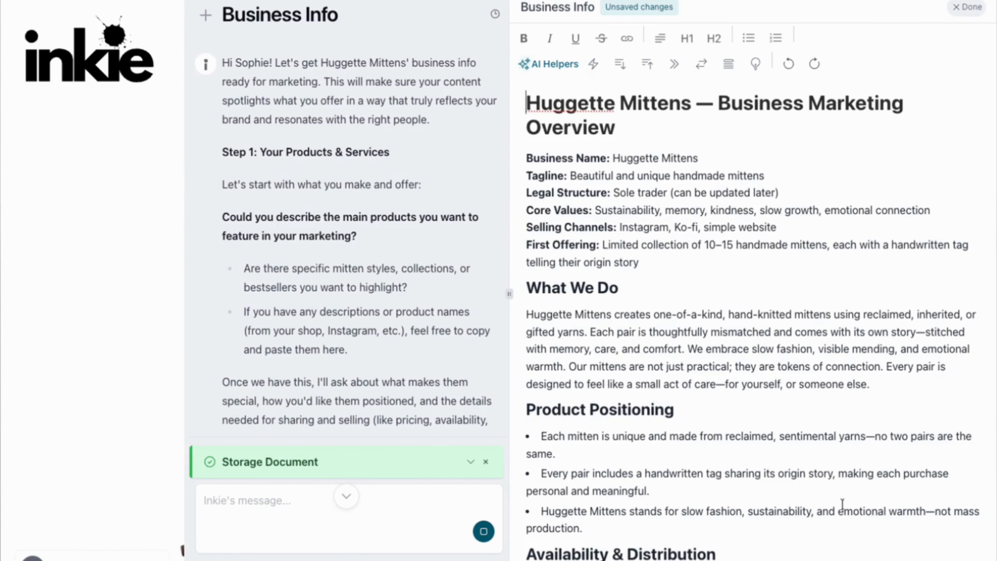
Finish checking the generated Business Info document, close it, and request the next onboarding step with "ideal customer please".
{"action": "scroll", "coordinate": [760, 448], "scroll_direction": "down", "scroll_amount": 3}
{"action": "scroll", "coordinate": [760, 448], "scroll_direction": "up", "scroll_amount": 3}
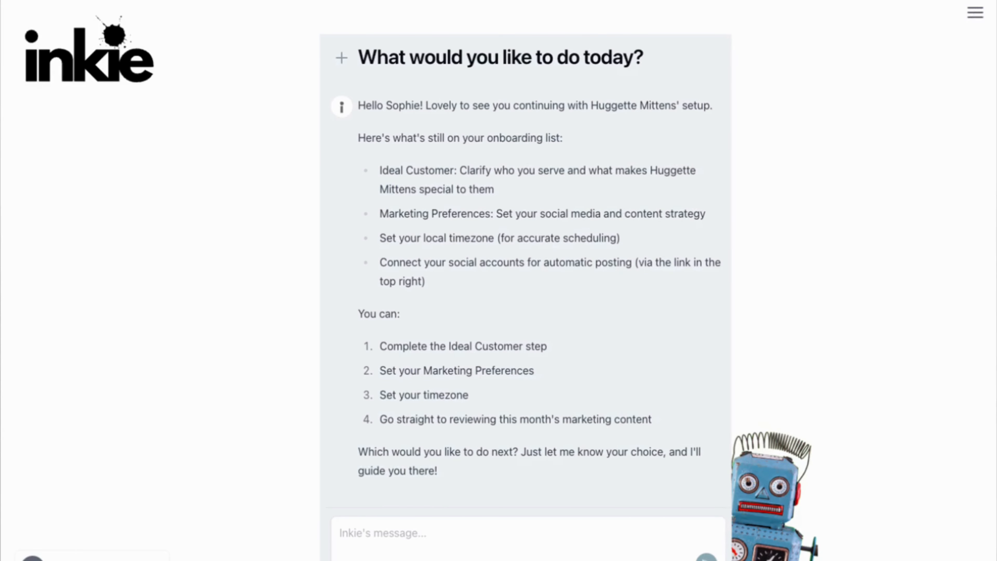
{"action": "type", "text": "ide"}
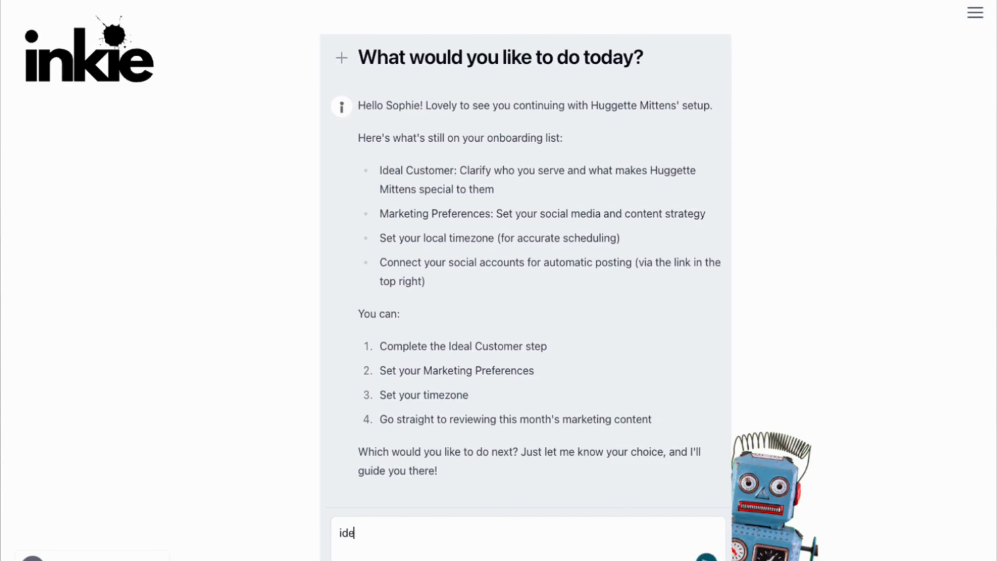
{"action": "type", "text": "al customer pe"}
{"action": "type", "text": "ople"}
{"action": "key", "text": "BackSpace"}
{"action": "key", "text": "BackSpace"}
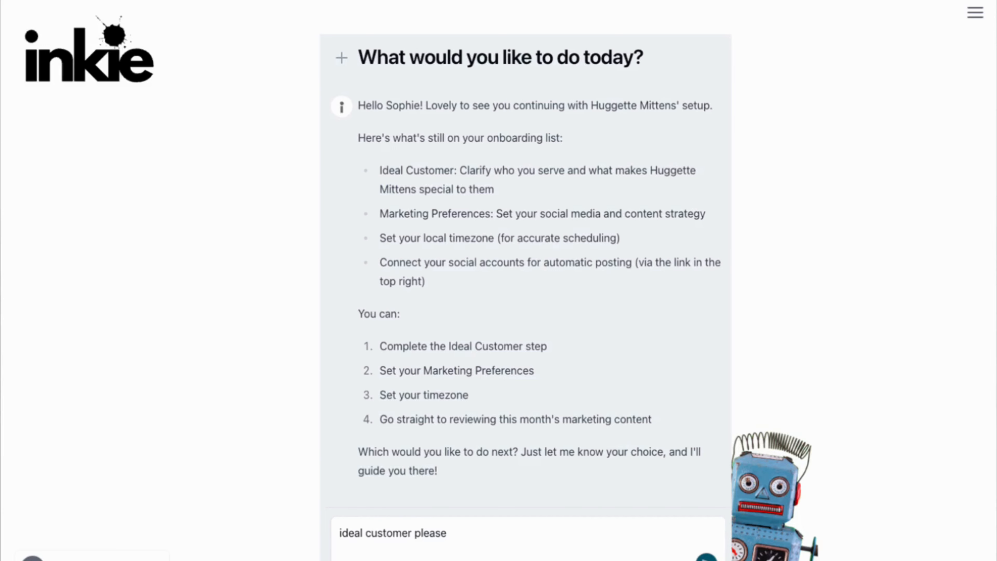
{"action": "key", "text": "Return"}
Switch to the "All About Huggette Mittens" Google Docs file and locate the first numbered customer profile below About Me.
{"action": "scroll", "coordinate": [387, 305], "scroll_direction": "up", "scroll_amount": 2}
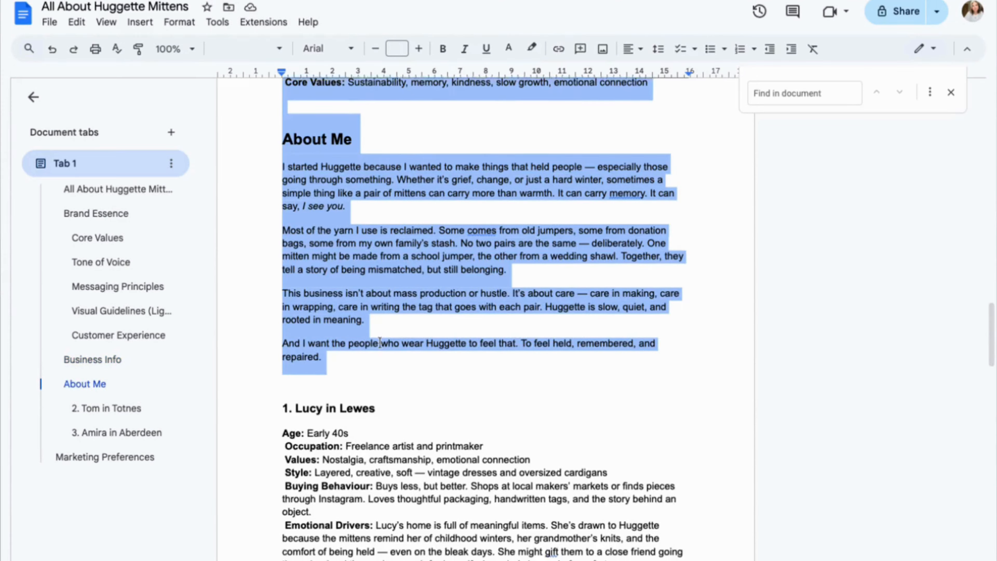
{"action": "scroll", "coordinate": [380, 343], "scroll_direction": "down", "scroll_amount": 5}
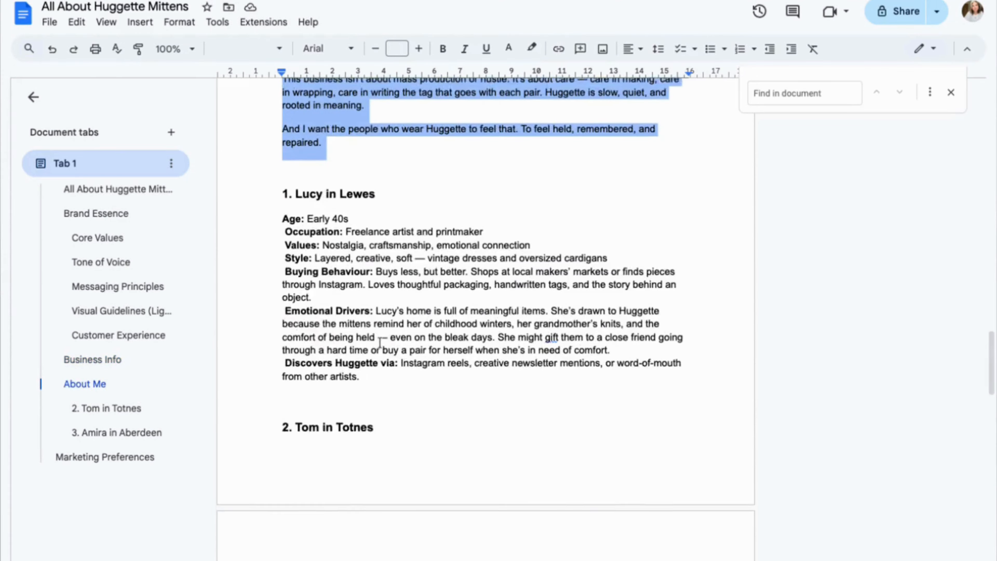
{"action": "scroll", "coordinate": [379, 342], "scroll_direction": "up", "scroll_amount": 4}
{"action": "scroll", "coordinate": [338, 353], "scroll_direction": "up", "scroll_amount": 3}
{"action": "scroll", "coordinate": [296, 366], "scroll_direction": "down", "scroll_amount": 4}
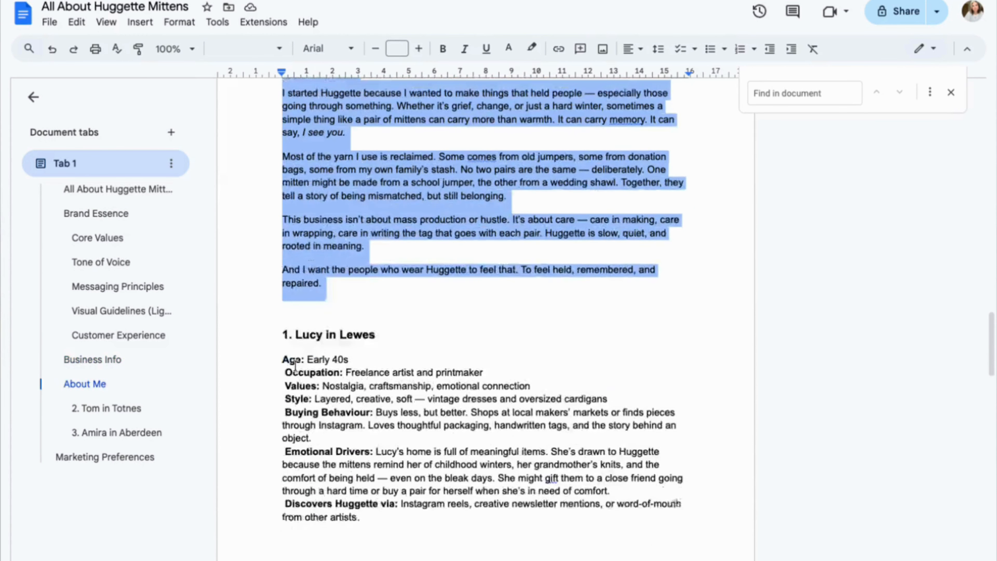
{"action": "left_click_drag", "start_coordinate": [273, 306], "coordinate": [379, 504]}
{"action": "scroll", "coordinate": [379, 503], "scroll_direction": "down", "scroll_amount": 20}
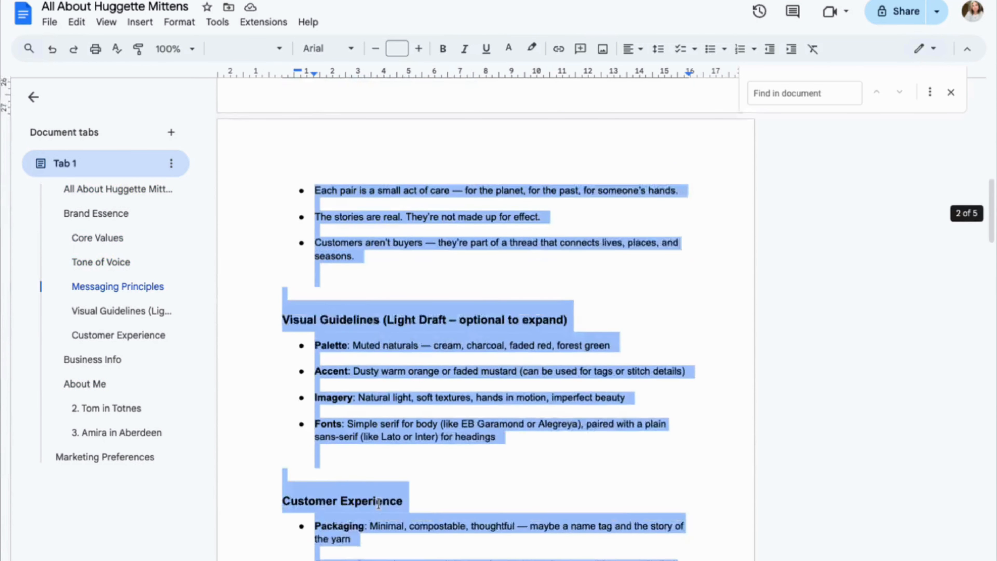
{"action": "scroll", "coordinate": [379, 503], "scroll_direction": "down", "scroll_amount": 15}
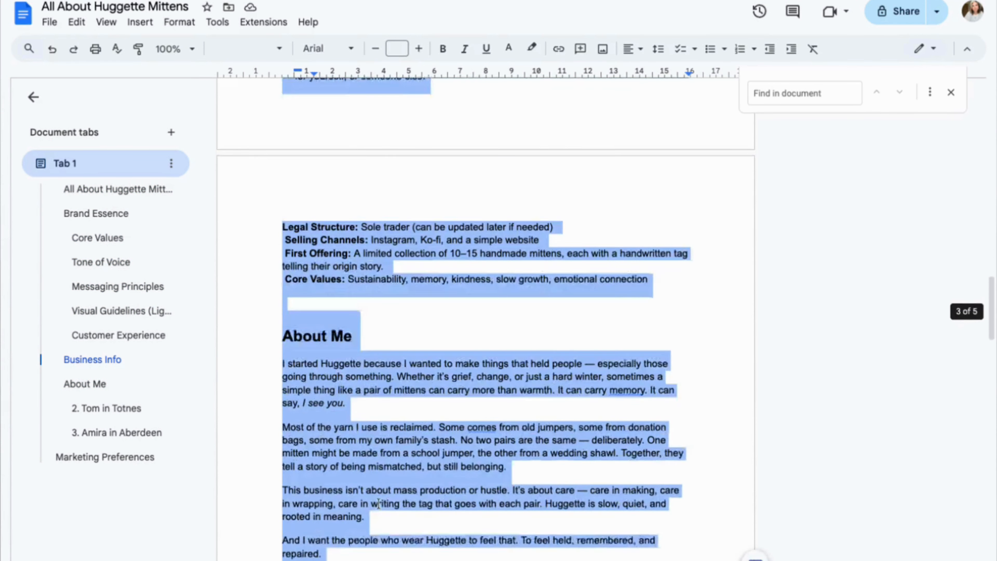
Copy all three numbered customer profiles from the Google Docs file and submit them in Inkie's Ideal Customer chat.
{"action": "left_click", "coordinate": [269, 292]}
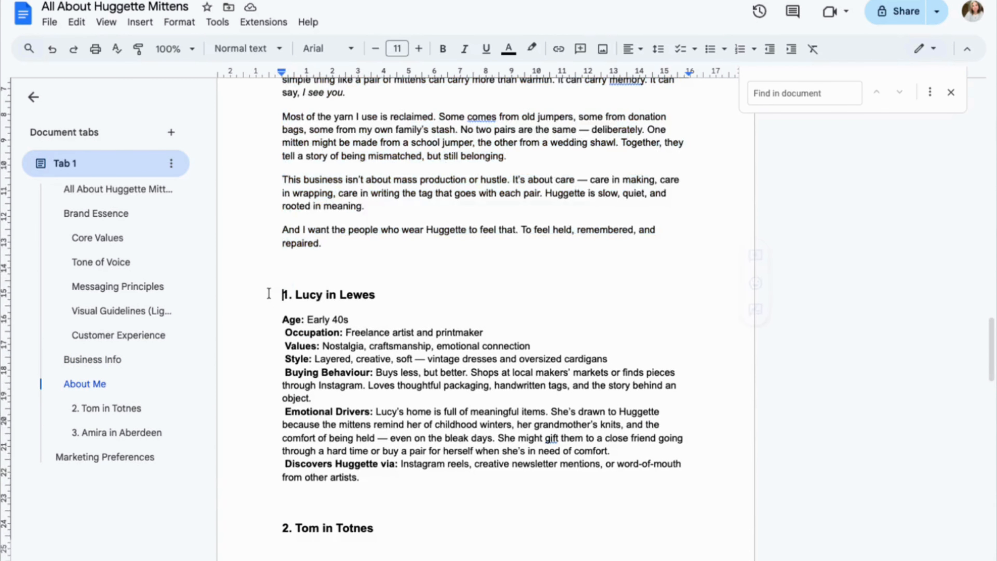
{"action": "scroll", "coordinate": [423, 379], "scroll_direction": "down", "scroll_amount": 7}
{"action": "scroll", "coordinate": [422, 379], "scroll_direction": "down", "scroll_amount": 9}
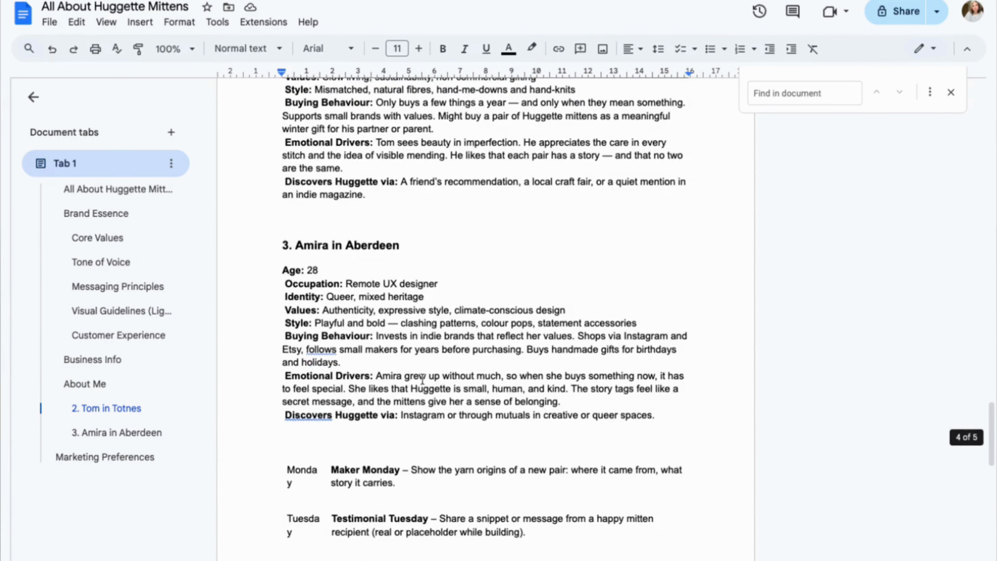
{"action": "left_click", "coordinate": [688, 416], "text": "shift"}
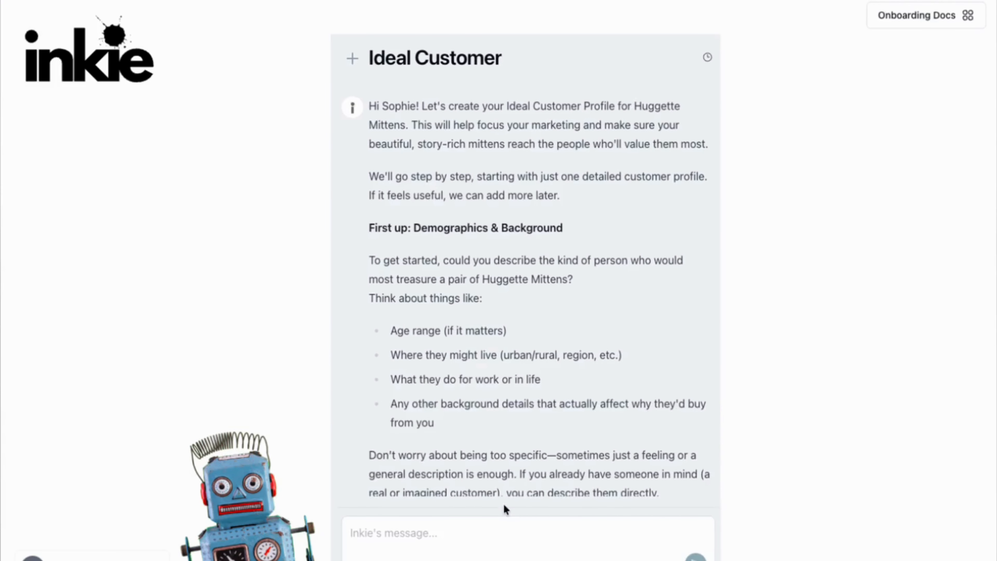
{"action": "key", "text": "super+v"}
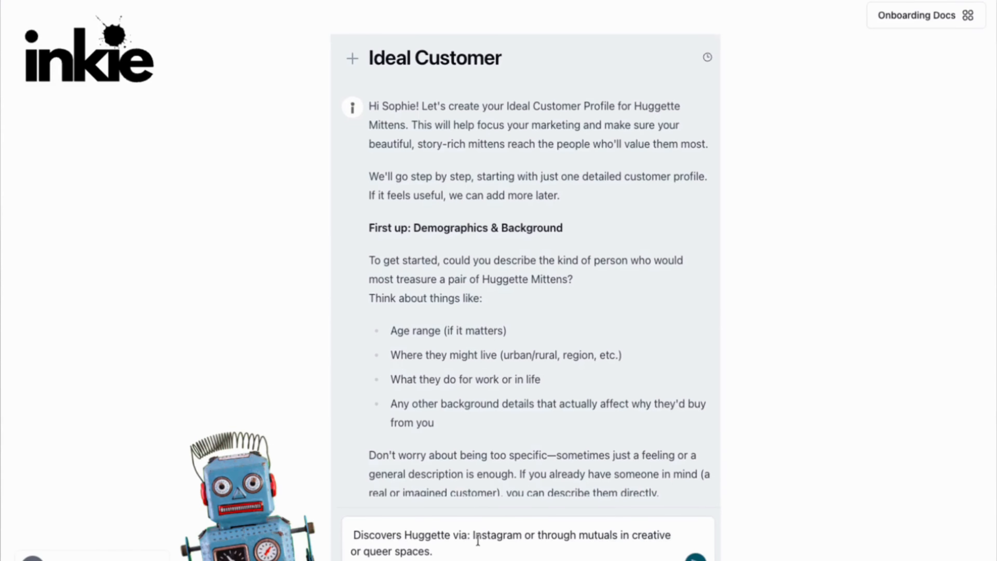
{"action": "key", "text": "Return"}
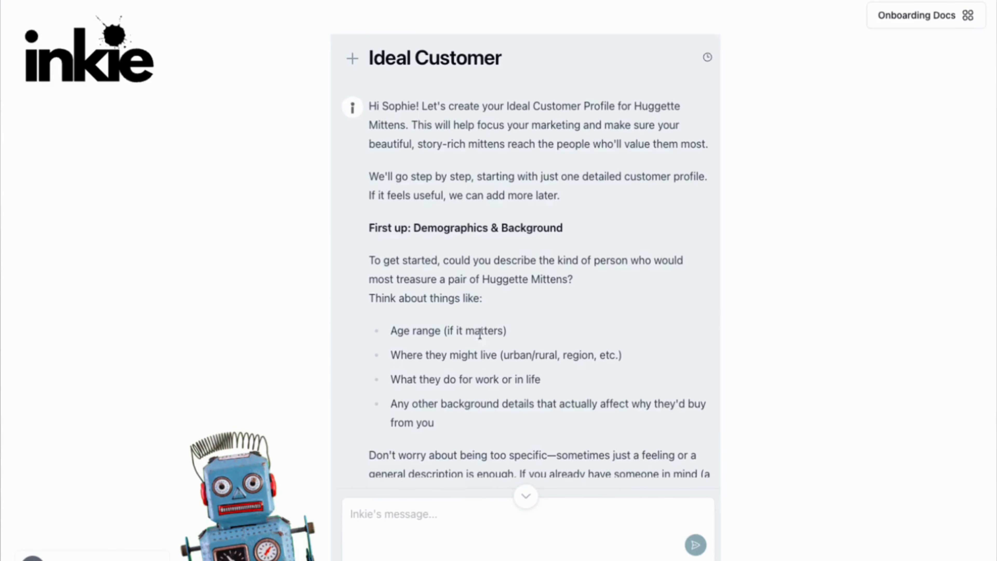
Review the submitted customer profiles and read Inkie's reply on profile sections and the first customer's challenges.
{"action": "scroll", "coordinate": [487, 344], "scroll_direction": "down", "scroll_amount": 15}
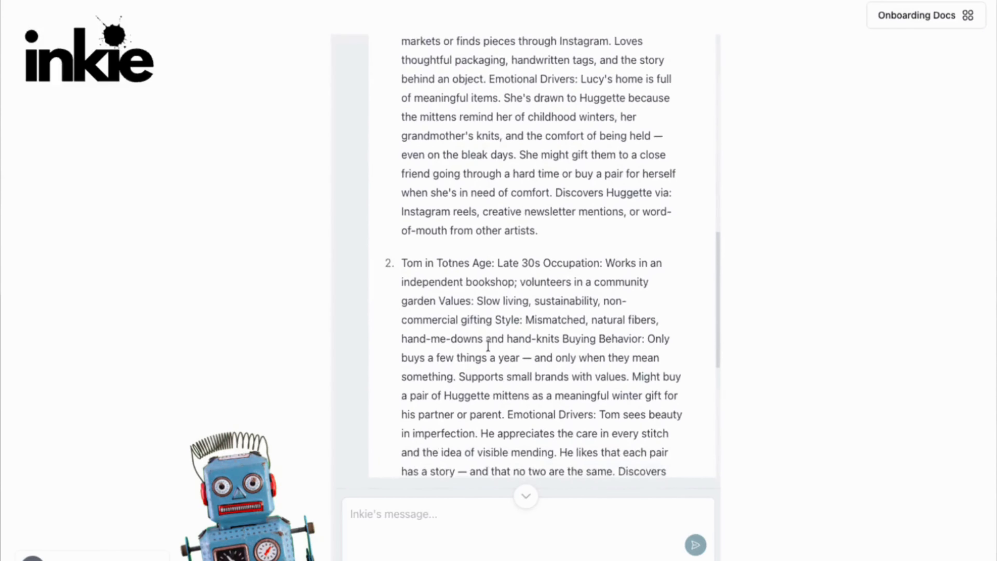
{"action": "scroll", "coordinate": [488, 345], "scroll_direction": "down", "scroll_amount": 7}
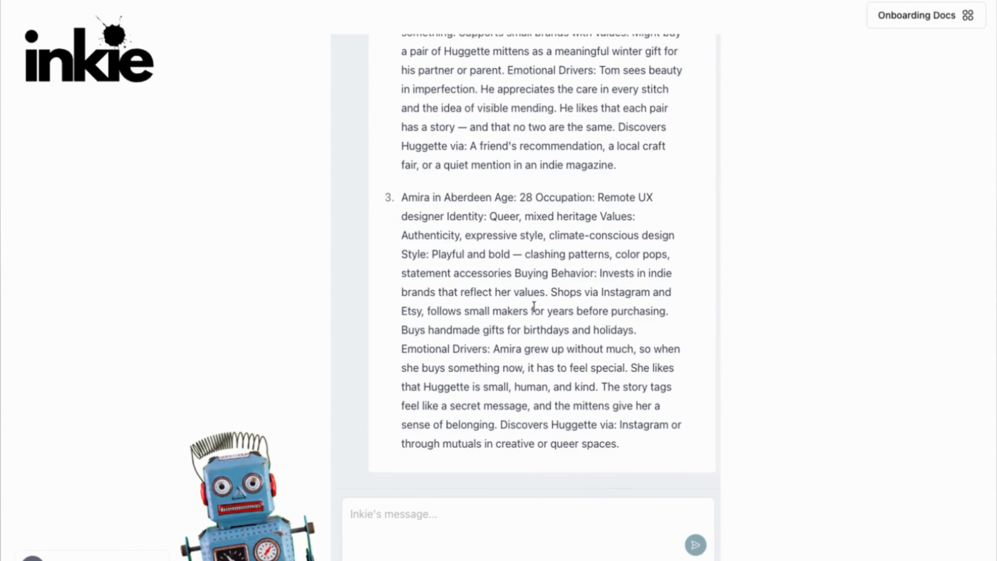
{"action": "scroll", "coordinate": [533, 306], "scroll_direction": "up", "scroll_amount": 1}
{"action": "scroll", "coordinate": [534, 306], "scroll_direction": "up", "scroll_amount": 11}
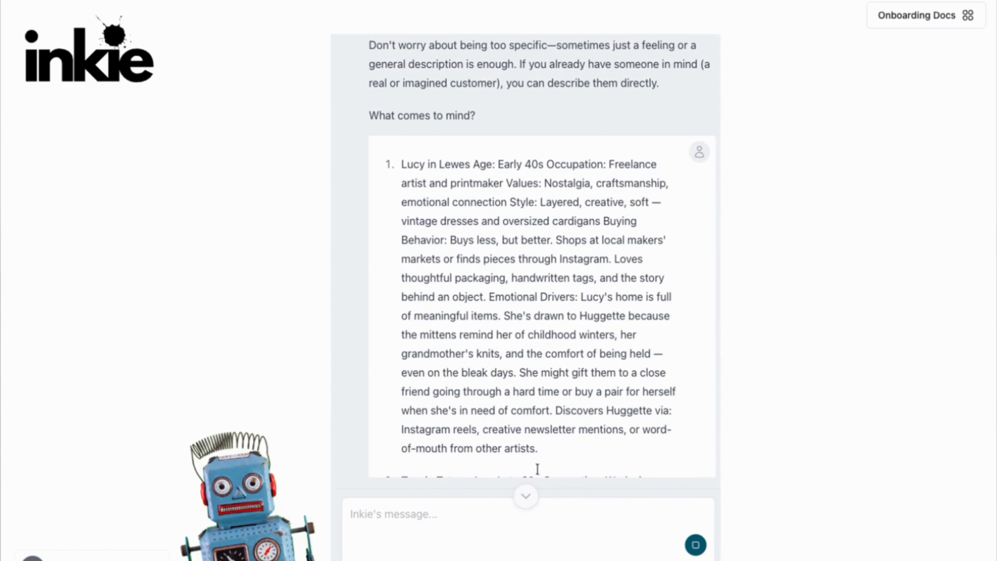
{"action": "scroll", "coordinate": [581, 353], "scroll_direction": "down", "scroll_amount": 15}
{"action": "scroll", "coordinate": [583, 358], "scroll_direction": "down", "scroll_amount": 8}
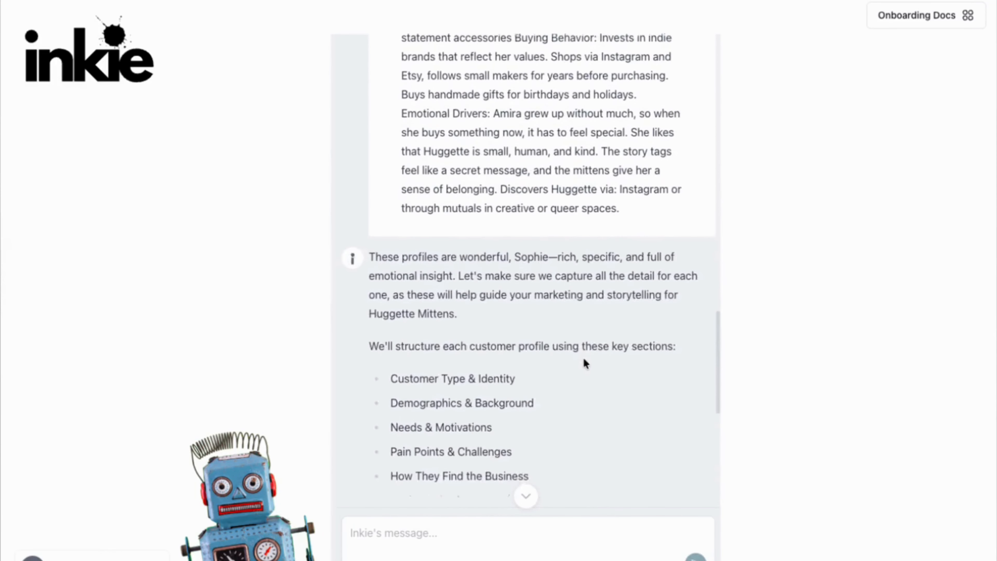
{"action": "scroll", "coordinate": [583, 359], "scroll_direction": "down", "scroll_amount": 5}
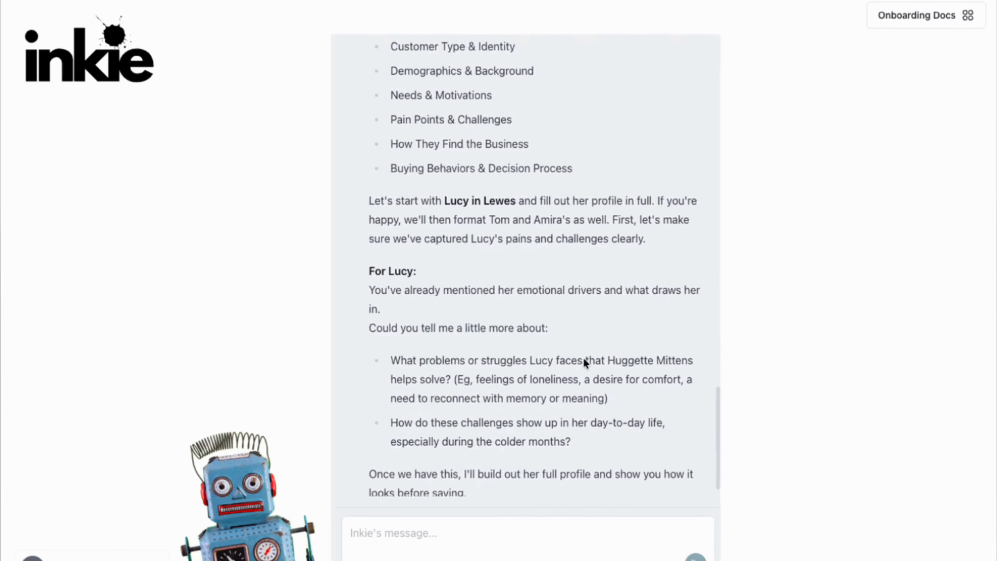
{"action": "scroll", "coordinate": [546, 312], "scroll_direction": "down", "scroll_amount": 1}
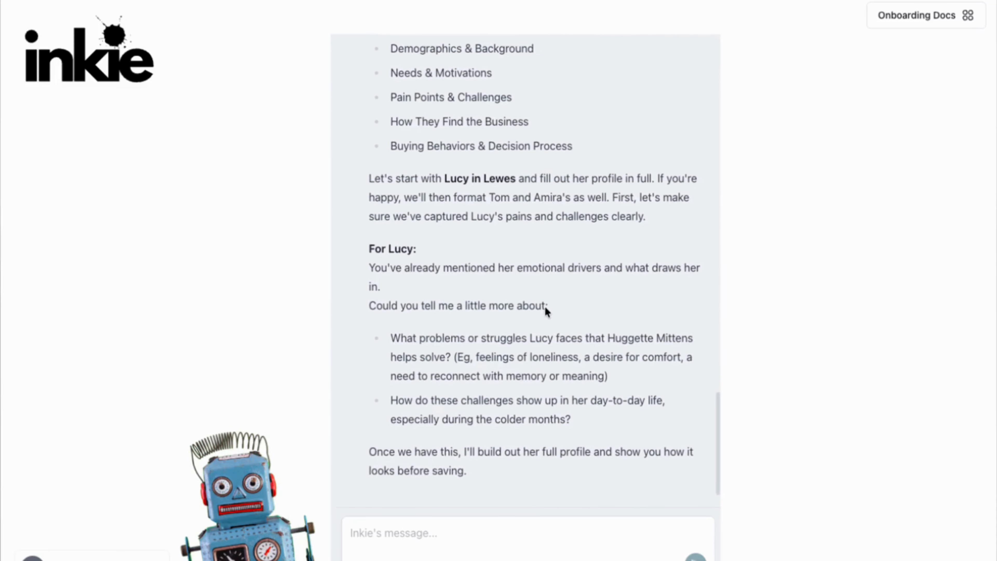
Answer Inkie's question about the first customer with "that is fine for now, can we move on?".
{"action": "left_click", "coordinate": [422, 538]}
{"action": "type", "text": "tha"}
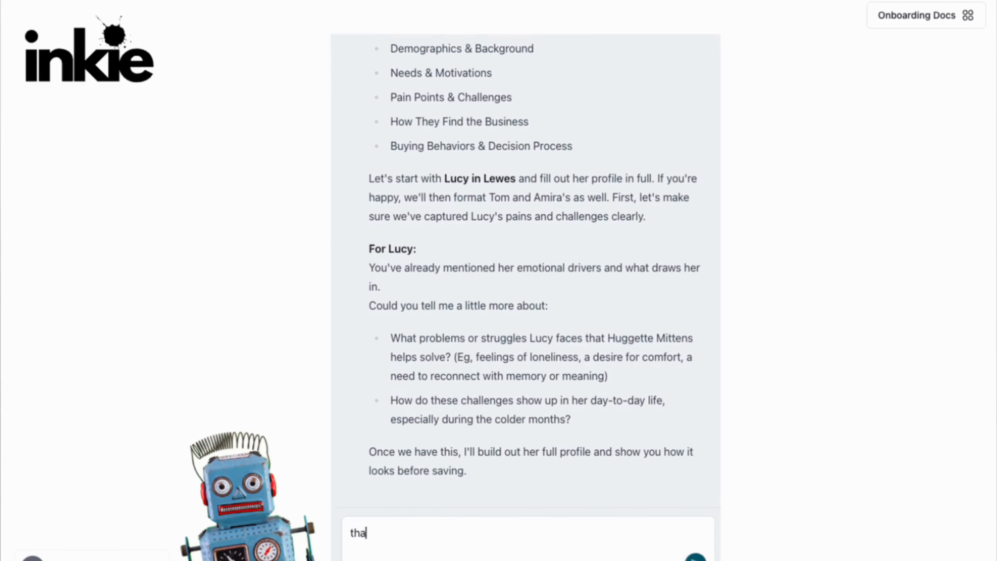
{"action": "type", "text": "t is fine for now"}
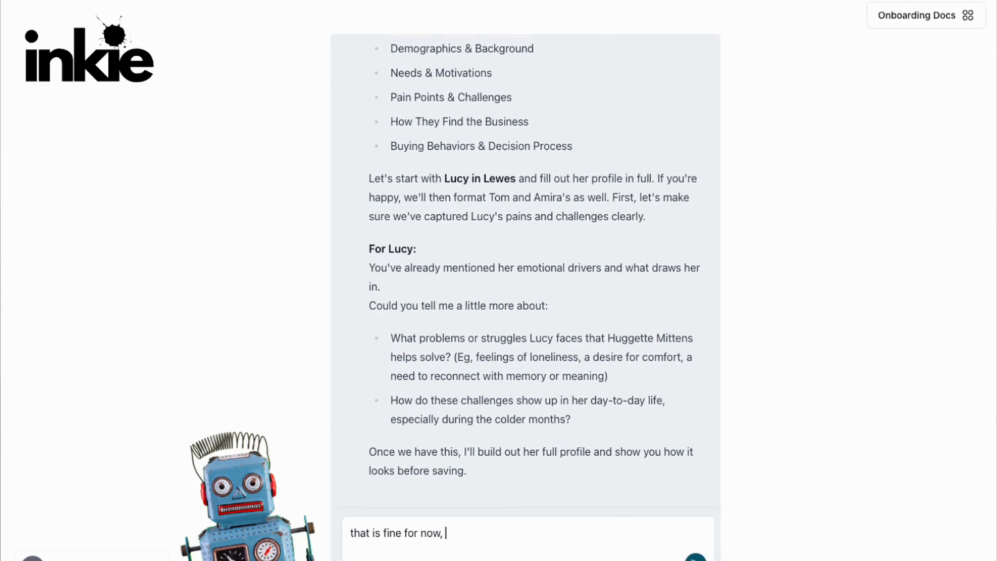
{"action": "type", "text": ", can we move on"}
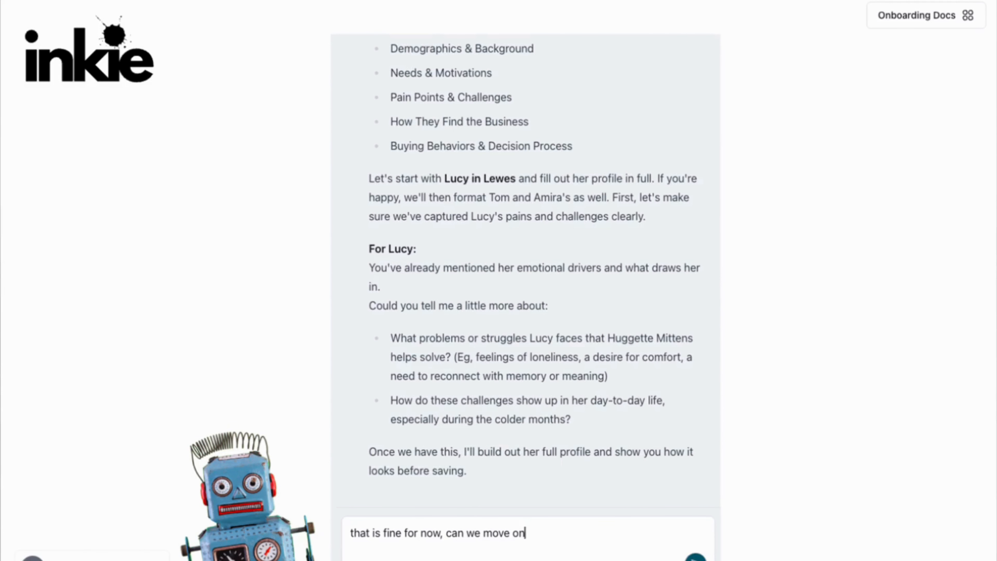
{"action": "type", "text": "?"}
{"action": "key", "text": "Return"}
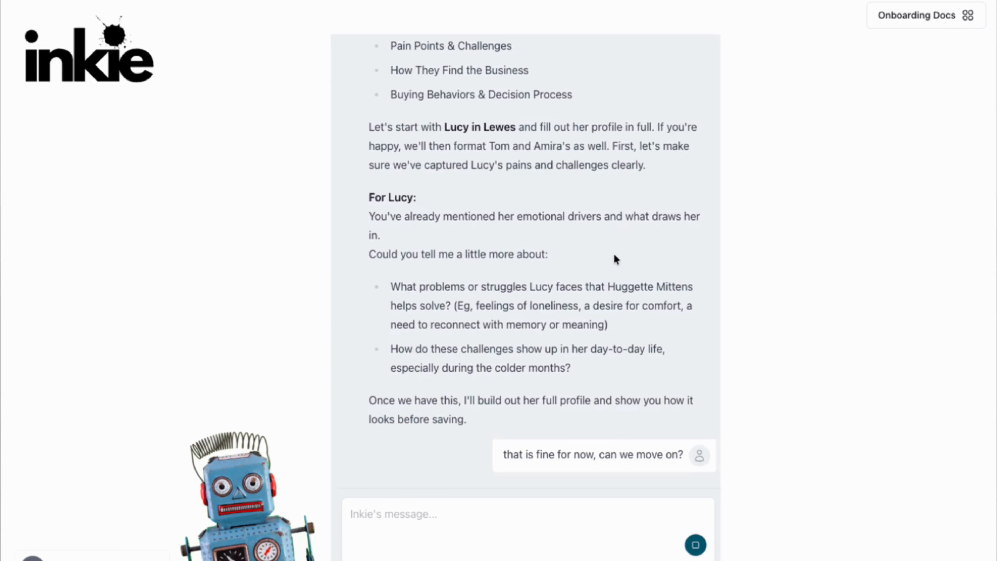
Review the generated Ideal Customer document for Huggette Mittens, checking the first profile's needs, challenges and buying behaviours.
{"action": "scroll", "coordinate": [615, 254], "scroll_direction": "up", "scroll_amount": 4}
{"action": "scroll", "coordinate": [614, 254], "scroll_direction": "down", "scroll_amount": 4}
{"action": "scroll", "coordinate": [516, 183], "scroll_direction": "up", "scroll_amount": 4}
{"action": "scroll", "coordinate": [516, 183], "scroll_direction": "down", "scroll_amount": 4}
{"action": "scroll", "coordinate": [515, 180], "scroll_direction": "up", "scroll_amount": 4}
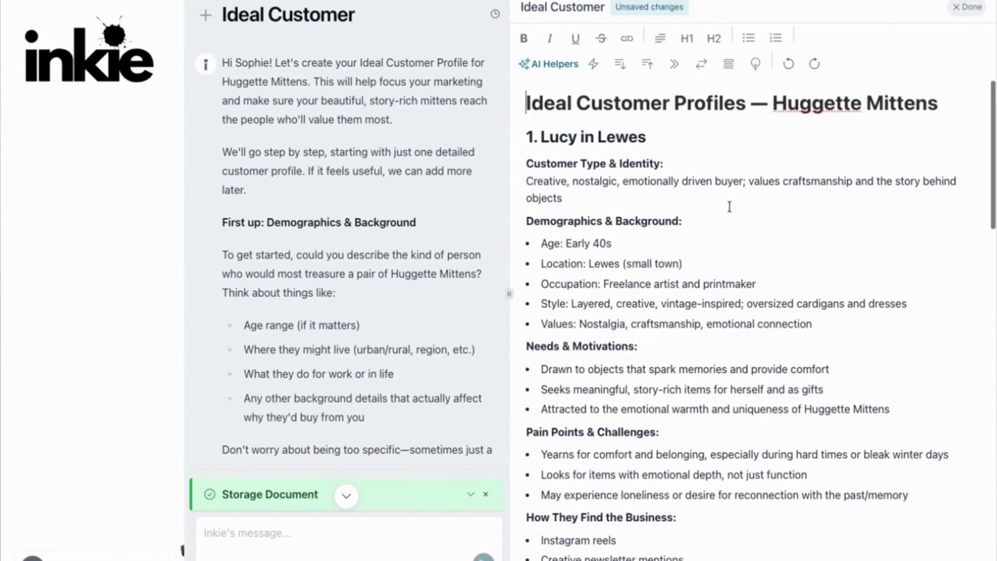
{"action": "scroll", "coordinate": [746, 200], "scroll_direction": "down", "scroll_amount": 4}
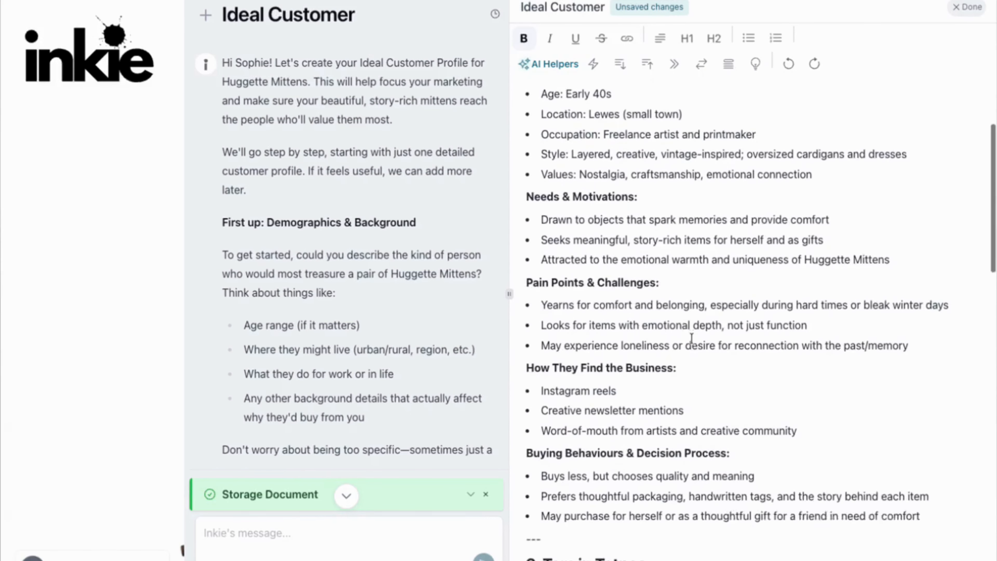
{"action": "scroll", "coordinate": [692, 338], "scroll_direction": "up", "scroll_amount": 4}
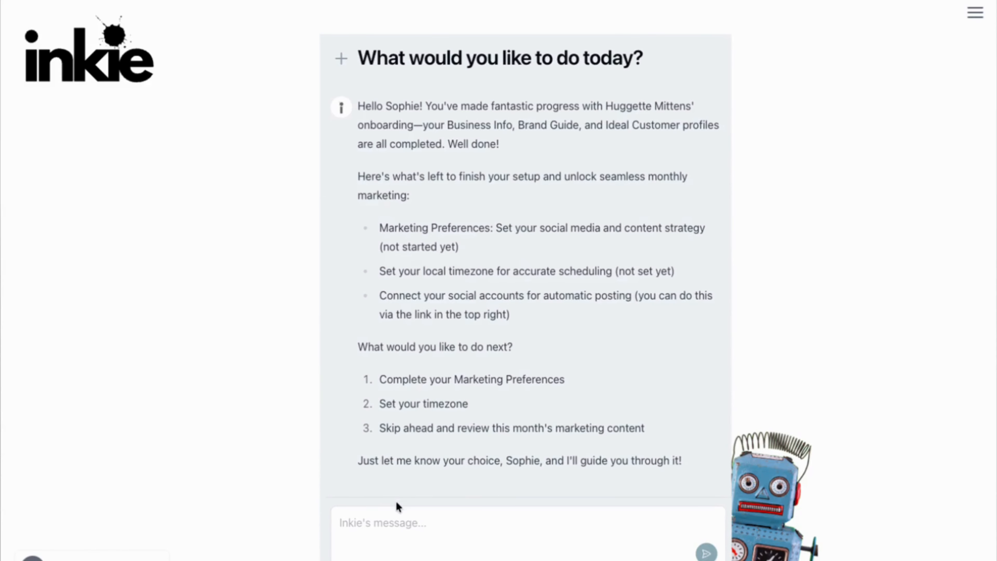
Request the next onboarding step from Inkie with "marketing preferences".
{"action": "left_click", "coordinate": [395, 527]}
{"action": "type", "text": "marketing p"}
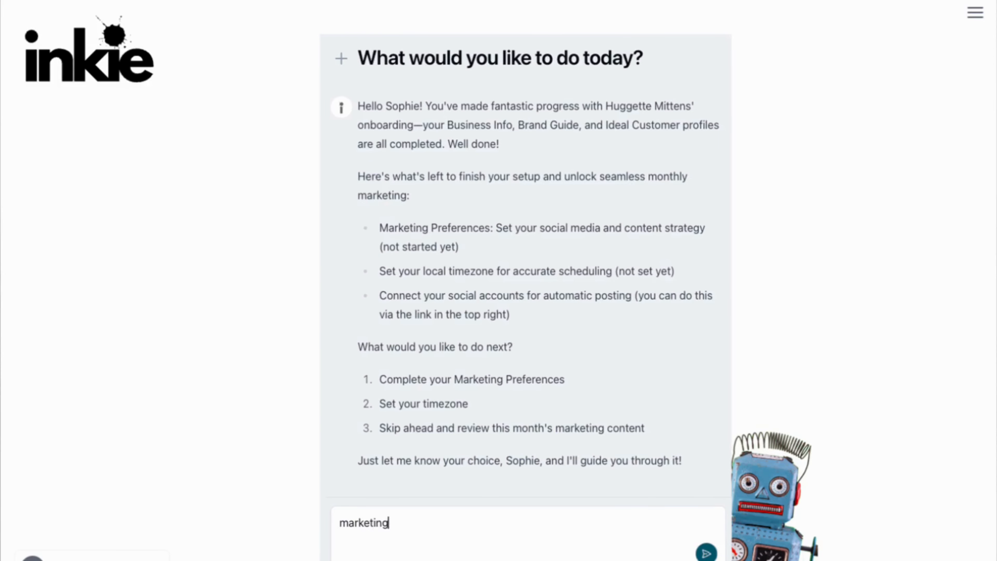
{"action": "type", "text": "references"}
{"action": "key", "text": "Return"}
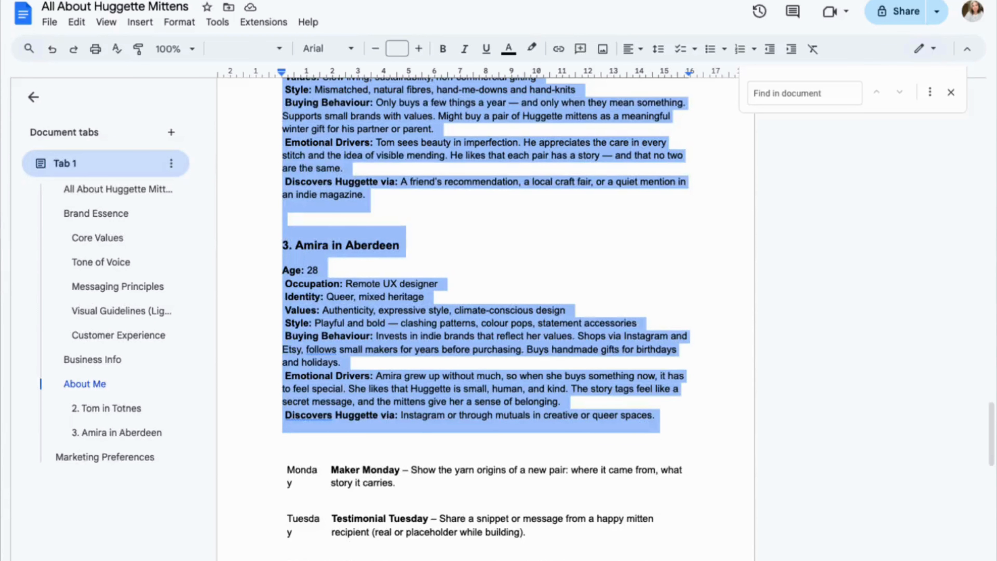
Copy the Marketing Preferences section from the "All About Huggette Mittens" Google Docs file and submit it in Inkie's Marketing Preferences chat.
{"action": "scroll", "coordinate": [356, 384], "scroll_direction": "down", "scroll_amount": 5}
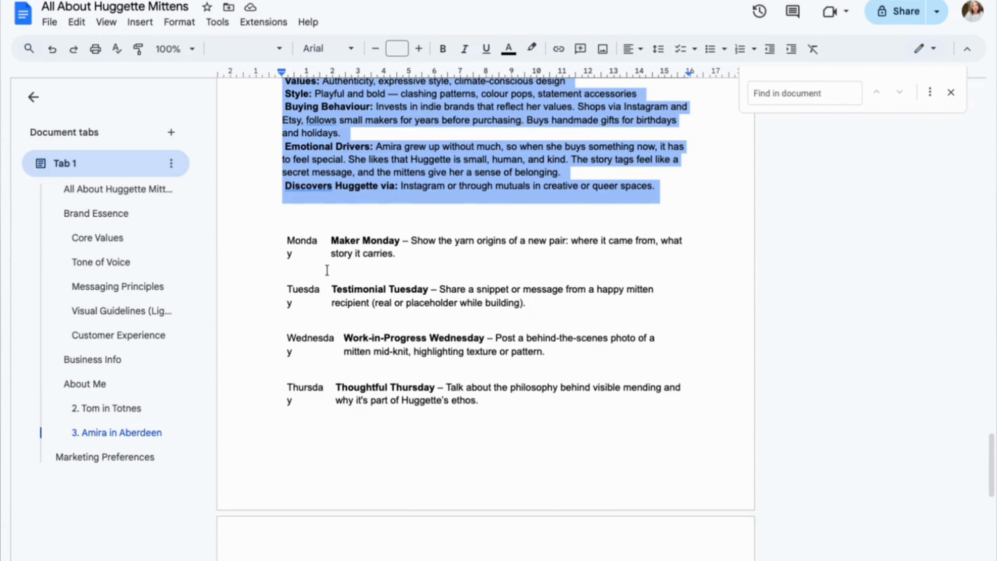
{"action": "left_click", "coordinate": [326, 270]}
{"action": "scroll", "coordinate": [327, 271], "scroll_direction": "down", "scroll_amount": 8}
{"action": "left_click_drag", "start_coordinate": [273, 296], "coordinate": [644, 384]}
{"action": "scroll", "coordinate": [326, 379], "scroll_direction": "down", "scroll_amount": 5}
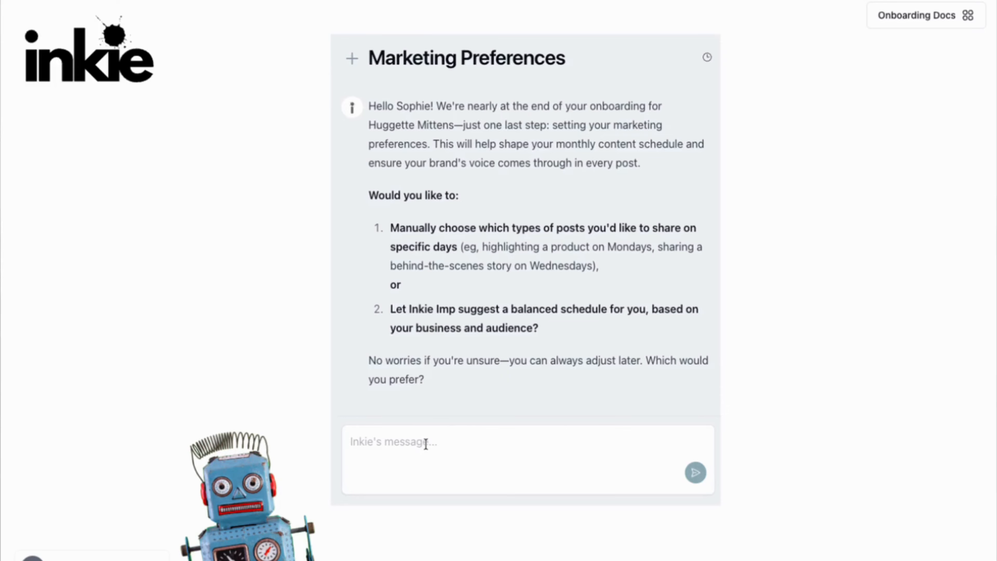
{"action": "key", "text": "super+v"}
{"action": "key", "text": "Return"}
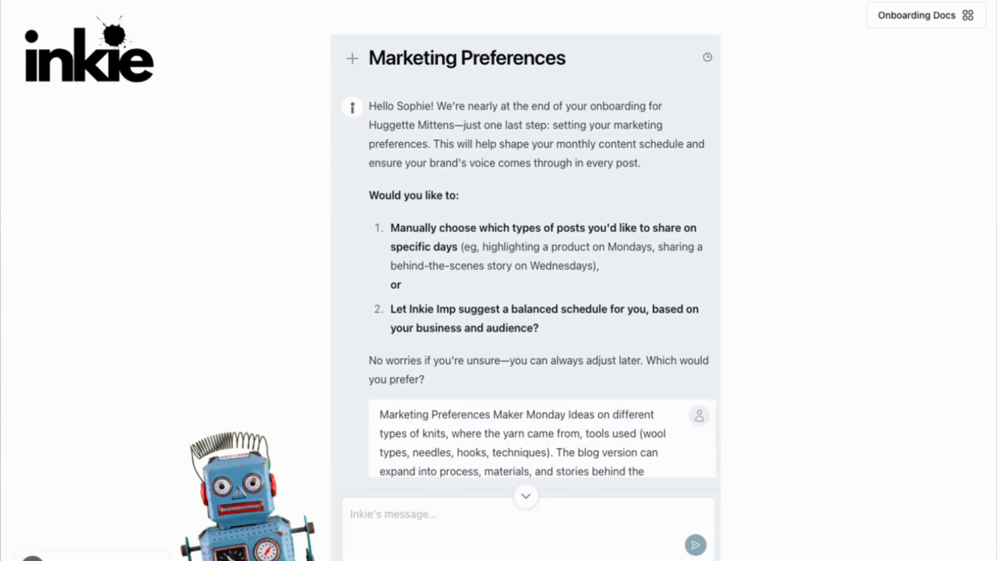
Read through Inkie's proposed Monday-to-Friday posting plan and its follow-up questions, and approve it with "all good".
{"action": "scroll", "coordinate": [479, 321], "scroll_direction": "down", "scroll_amount": 2}
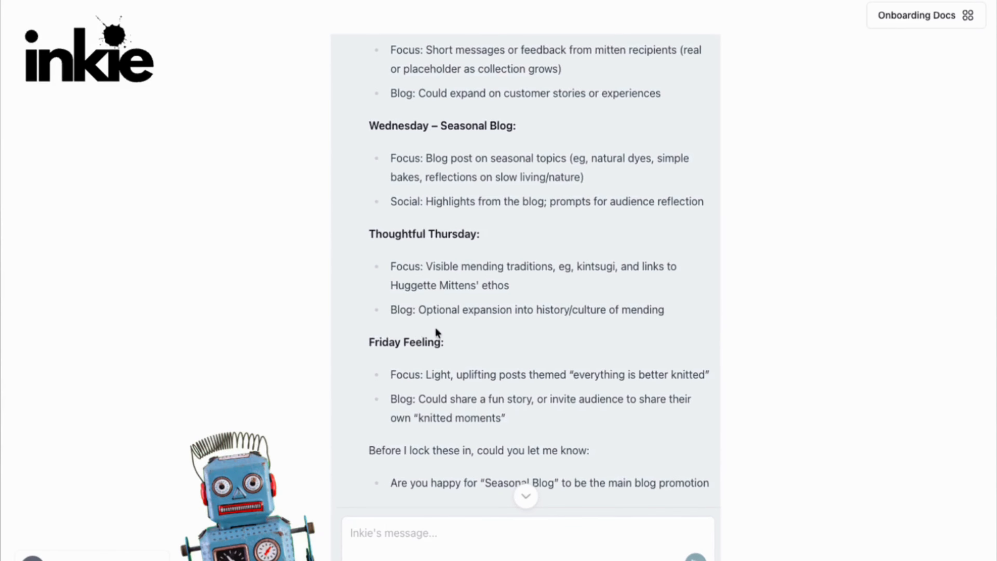
{"action": "scroll", "coordinate": [449, 372], "scroll_direction": "down", "scroll_amount": 2}
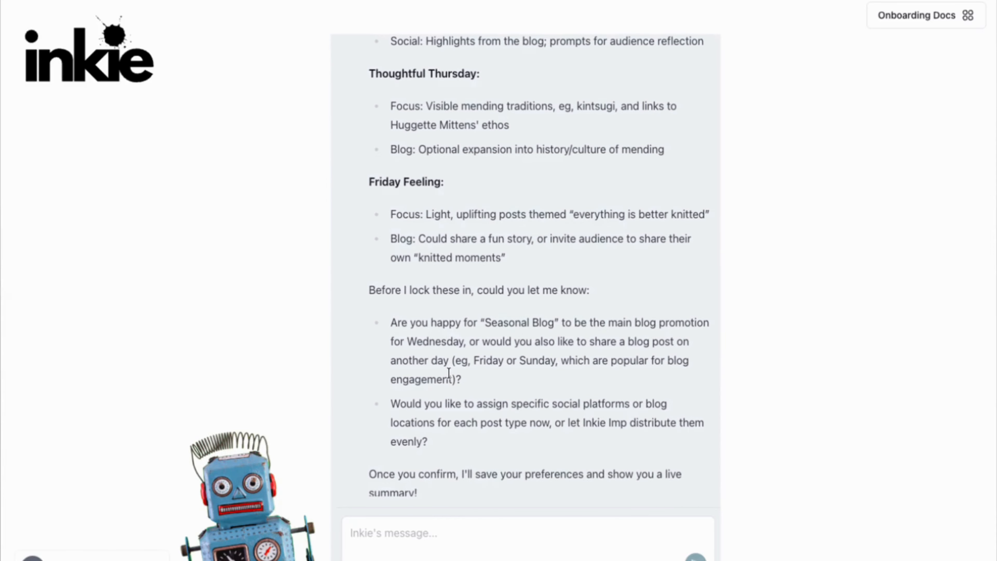
{"action": "scroll", "coordinate": [554, 414], "scroll_direction": "down", "scroll_amount": 1}
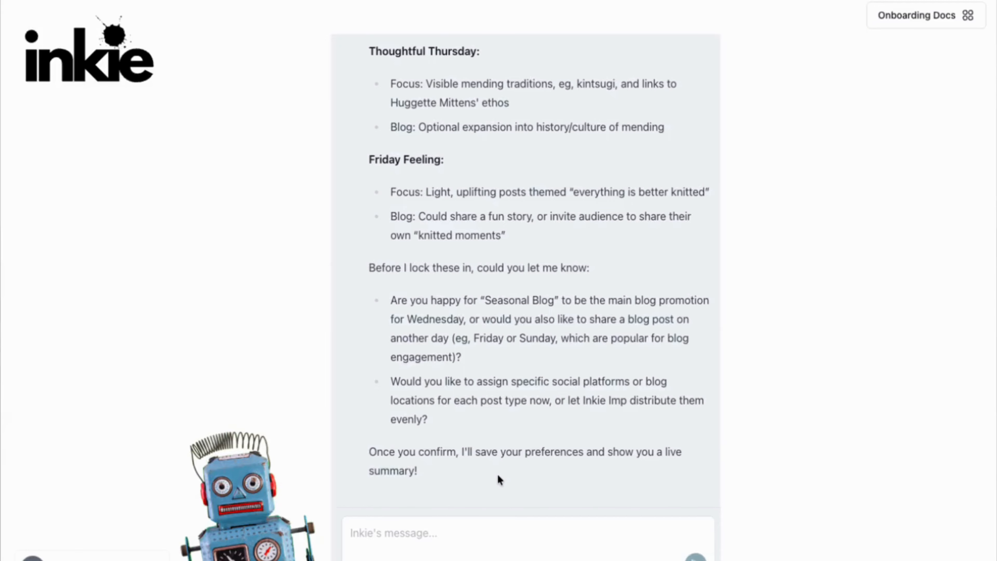
{"action": "scroll", "coordinate": [522, 347], "scroll_direction": "up", "scroll_amount": 5}
{"action": "scroll", "coordinate": [521, 347], "scroll_direction": "down", "scroll_amount": 5}
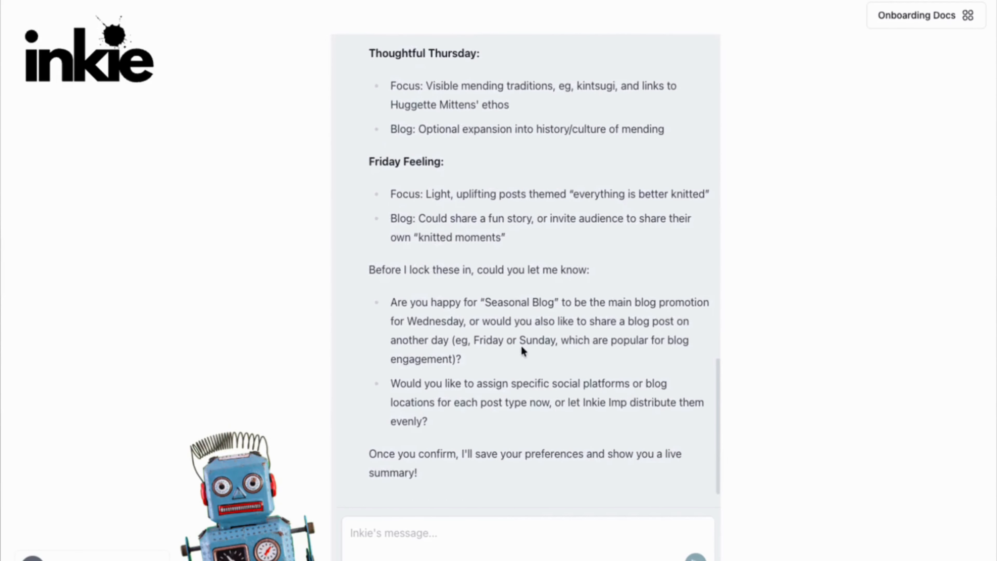
{"action": "left_click", "coordinate": [421, 533]}
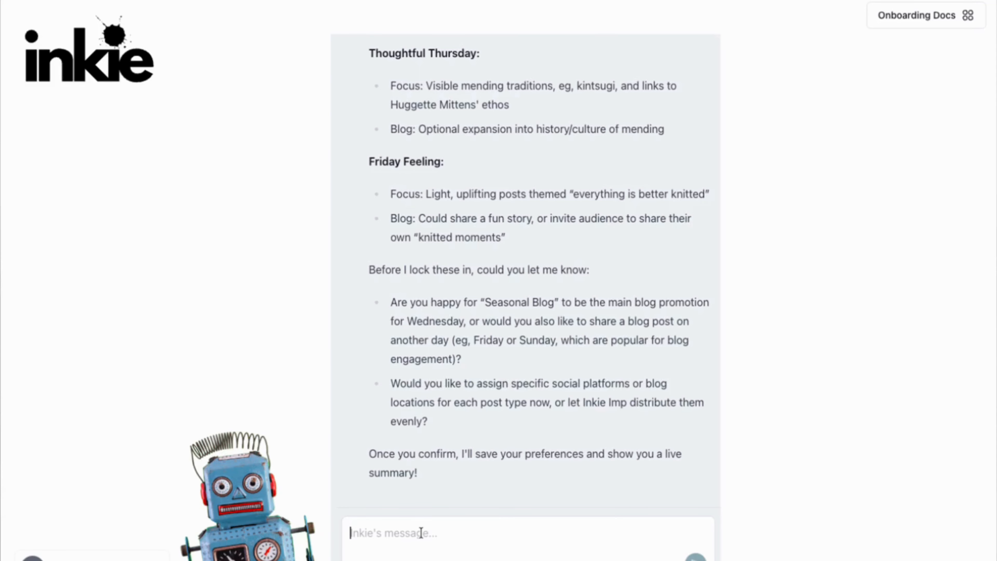
{"action": "type", "text": "all good"}
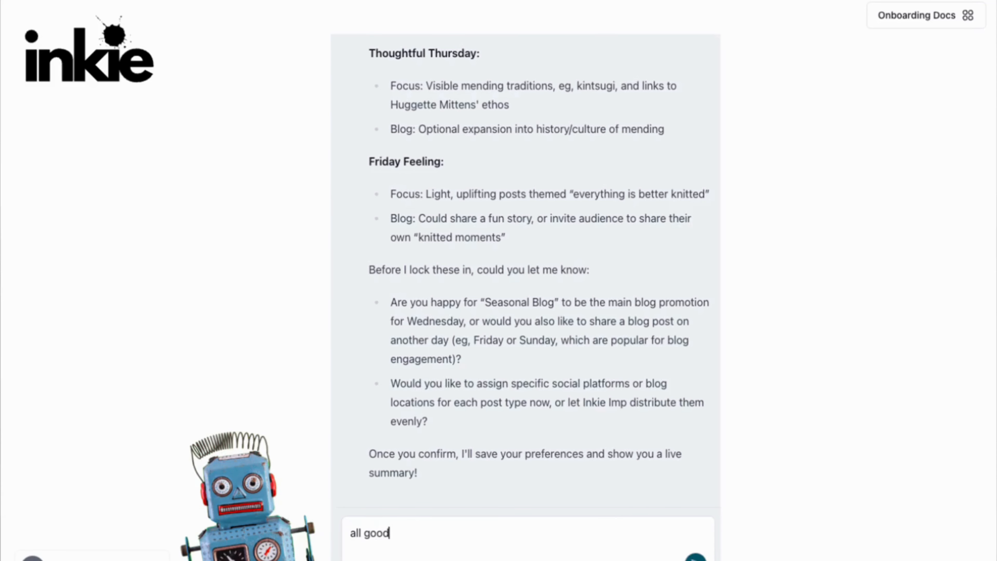
{"action": "key", "text": "Return"}
Check the generated Marketing Preferences document's weekly posting schedule and close the document.
{"action": "scroll", "coordinate": [504, 318], "scroll_direction": "up", "scroll_amount": 7}
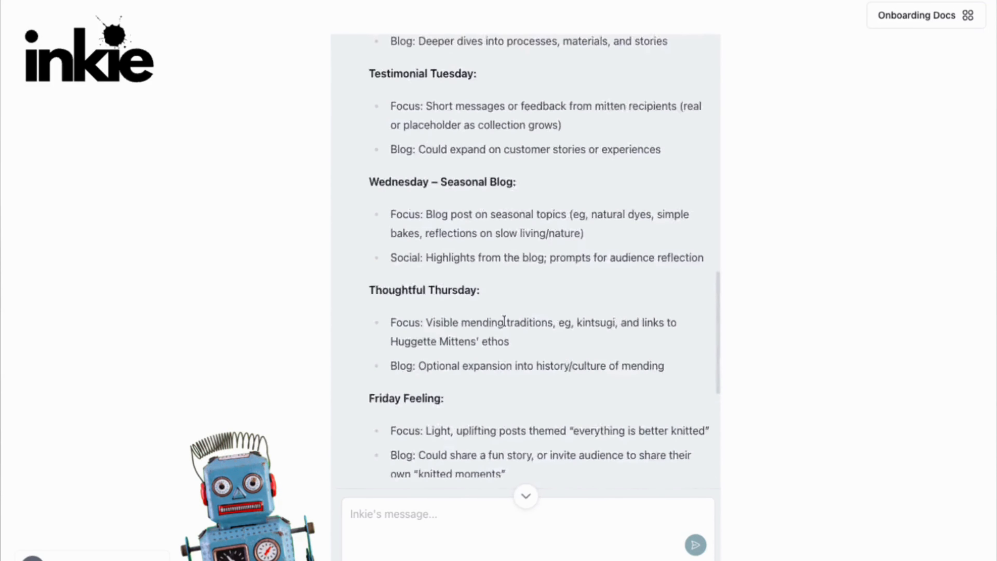
{"action": "scroll", "coordinate": [504, 319], "scroll_direction": "down", "scroll_amount": 7}
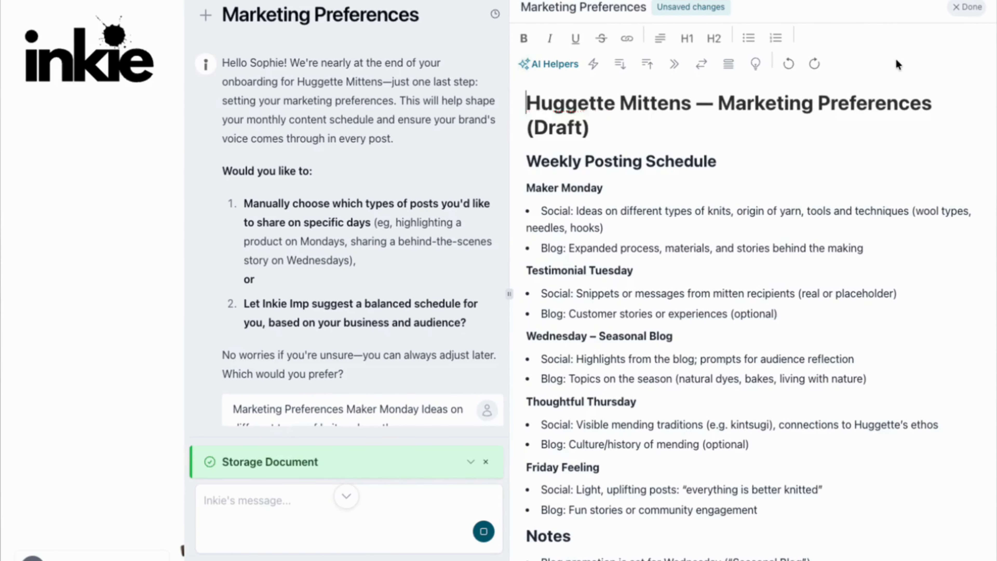
{"action": "scroll", "coordinate": [820, 319], "scroll_direction": "down", "scroll_amount": 1}
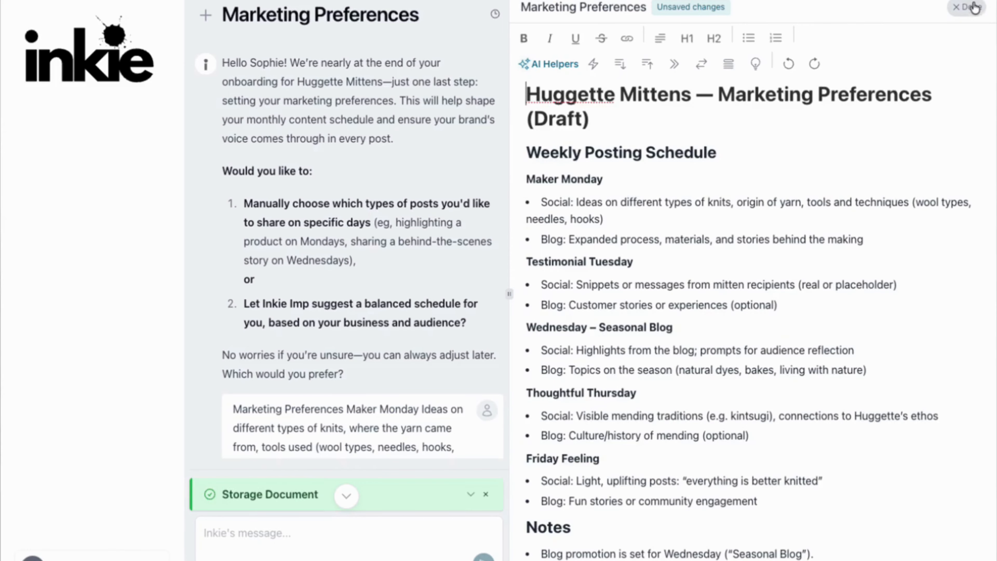
{"action": "left_click", "coordinate": [967, 9]}
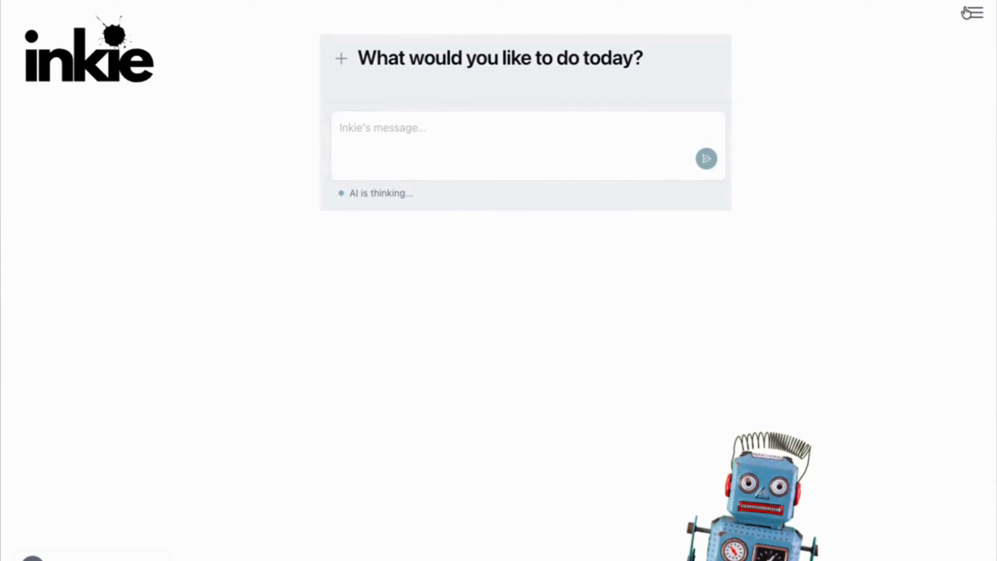
Ask Inkie to set the account's time zone by submitting "UK timezone".
{"action": "left_click", "coordinate": [975, 15]}
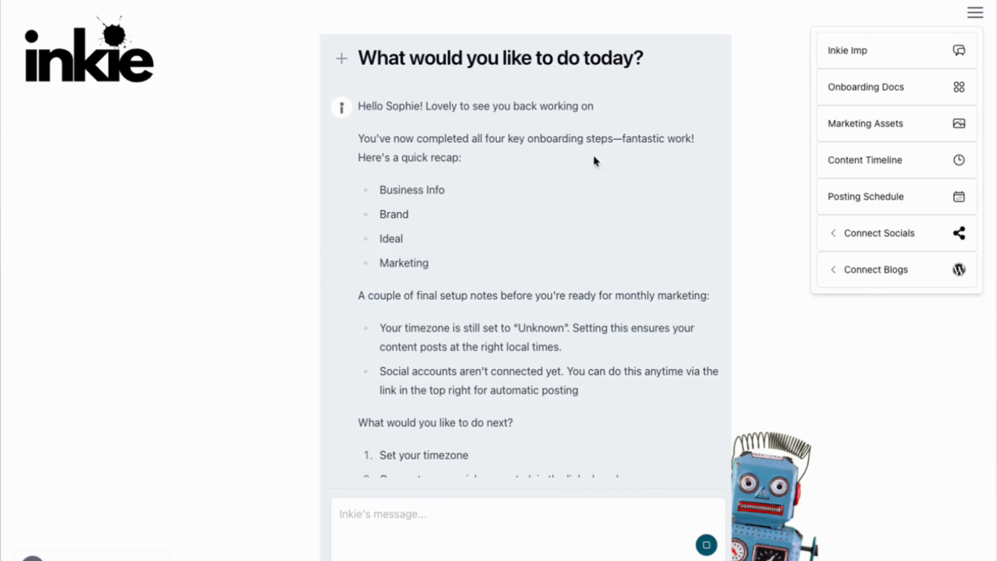
{"action": "left_click", "coordinate": [435, 545]}
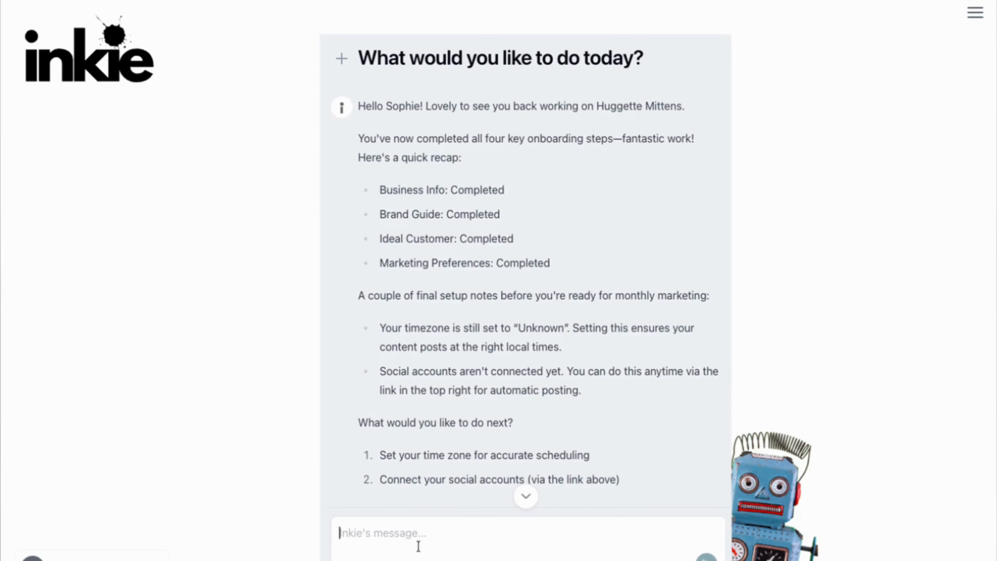
{"action": "type", "text": "uk ti"}
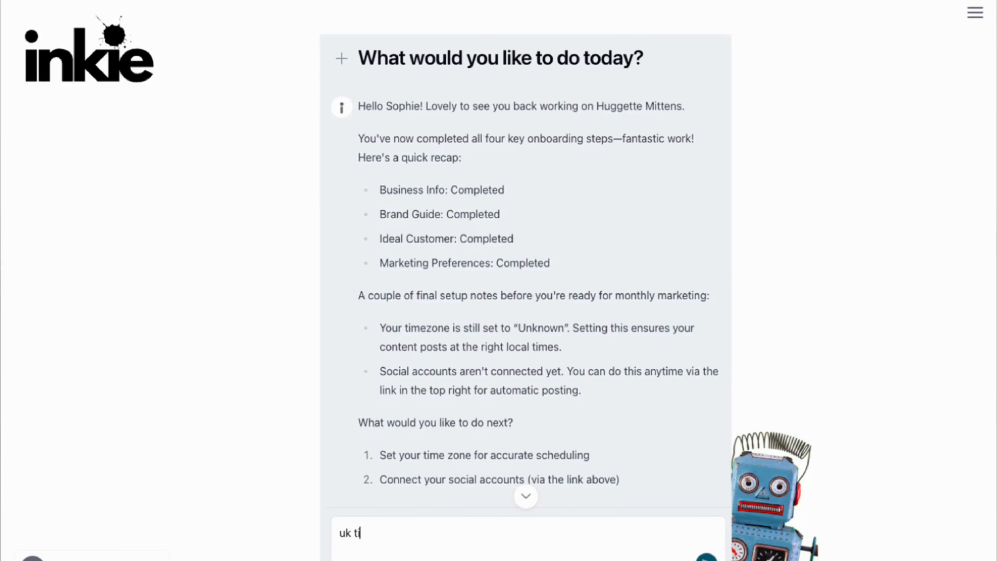
{"action": "type", "text": "mezone"}
{"action": "key", "text": "Return"}
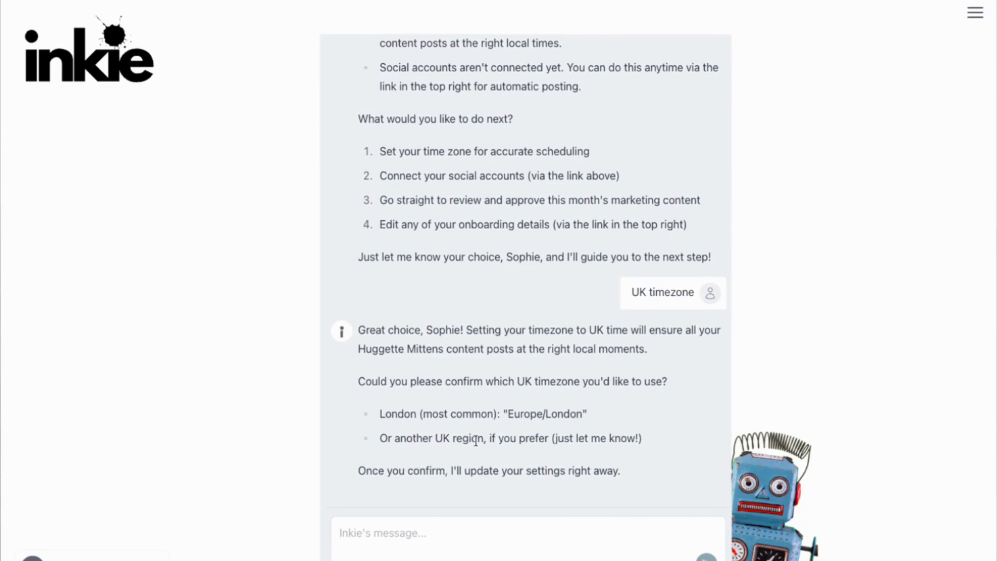
Confirm the UK time zone region to Inkie as "London".
{"action": "left_click_drag", "start_coordinate": [588, 412], "coordinate": [509, 411]}
{"action": "left_click", "coordinate": [500, 553]}
{"action": "type", "text": "Londoin"}
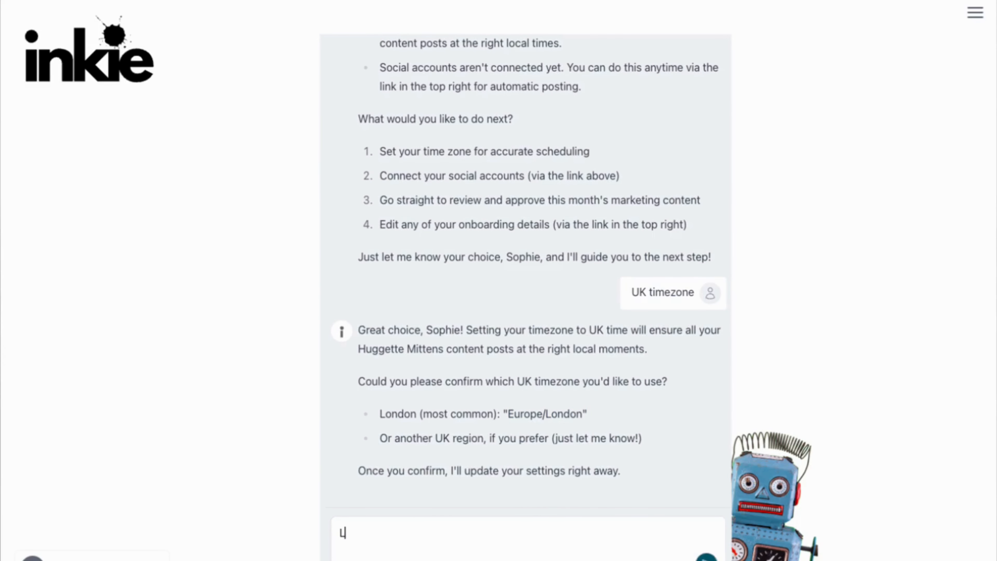
{"action": "key", "text": "BackSpace"}
{"action": "key", "text": "BackSpace"}
{"action": "type", "text": "n"}
{"action": "key", "text": "Return"}
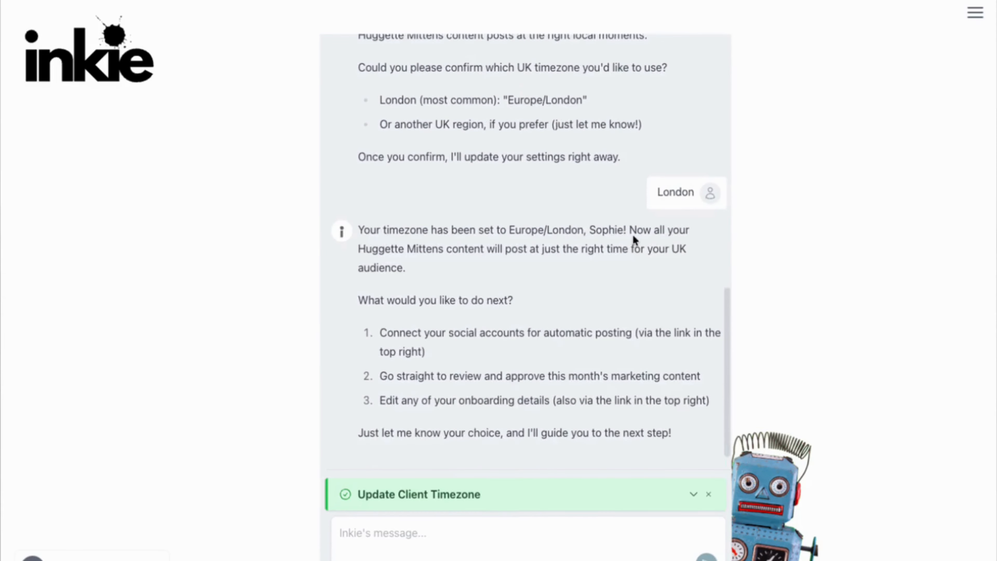
Look over the timezone exchange and choose Meta as the social account to connect to Inkie.
{"action": "scroll", "coordinate": [477, 280], "scroll_direction": "up", "scroll_amount": 3}
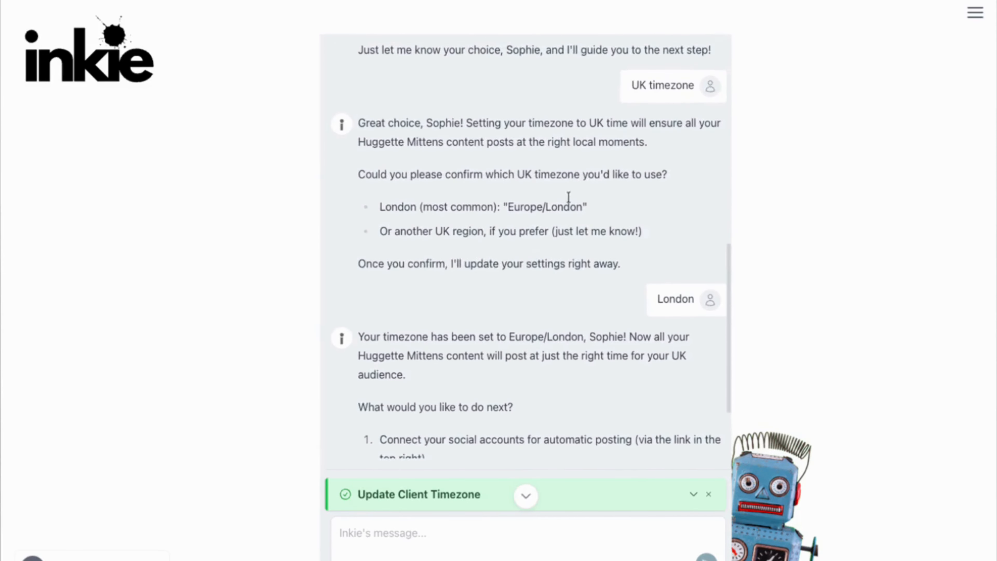
{"action": "left_click", "coordinate": [974, 11]}
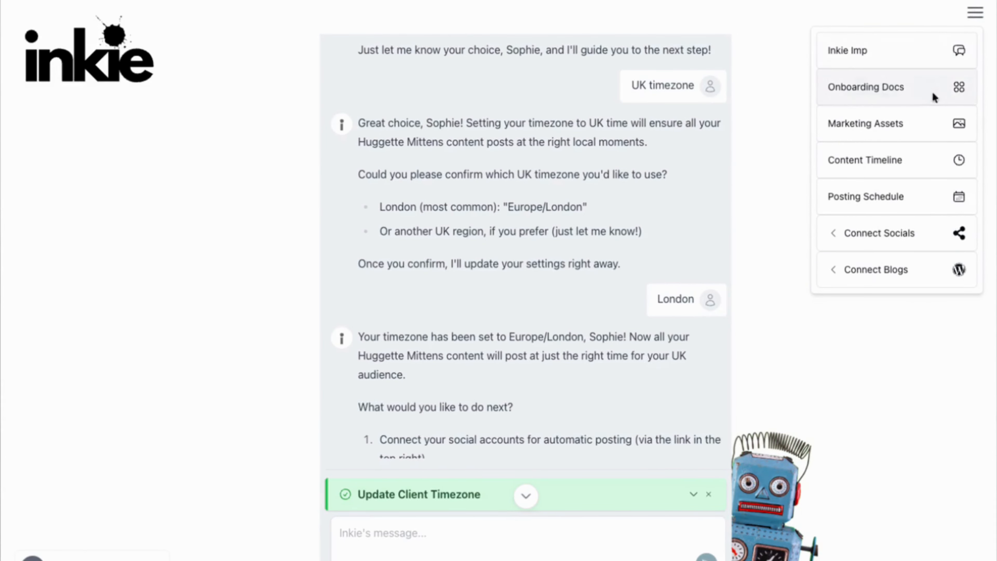
{"action": "mouse_move", "coordinate": [909, 234]}
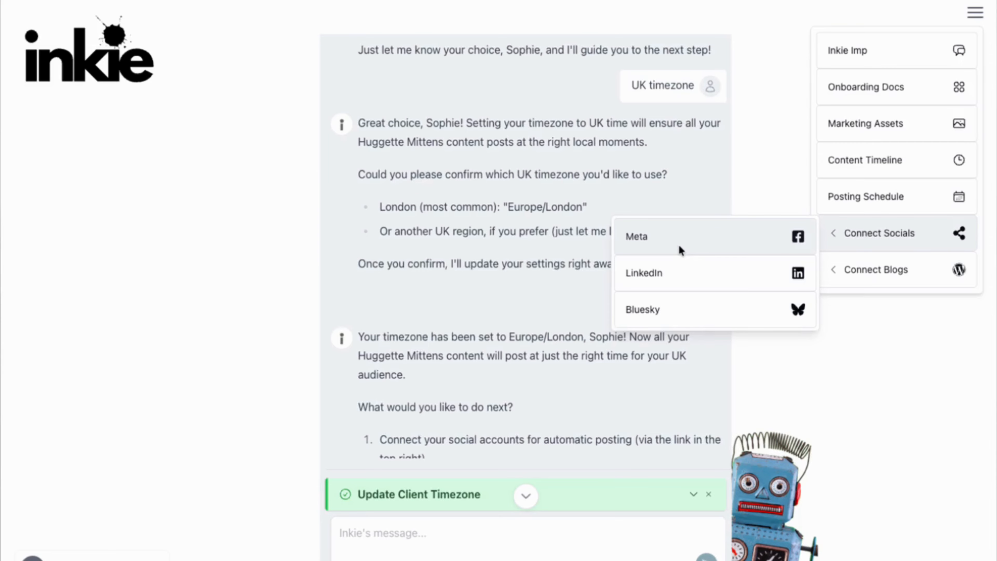
{"action": "left_click", "coordinate": [659, 238]}
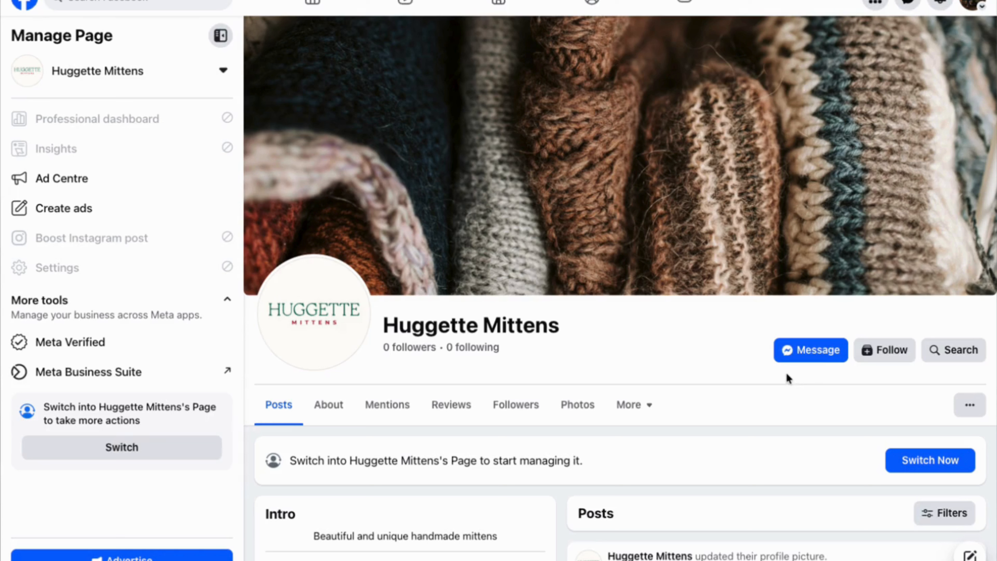
Open Meta Business Suite from the Huggette Mittens Facebook Page and bring the Page header with its Instagram connection option into view.
{"action": "left_click", "coordinate": [125, 375]}
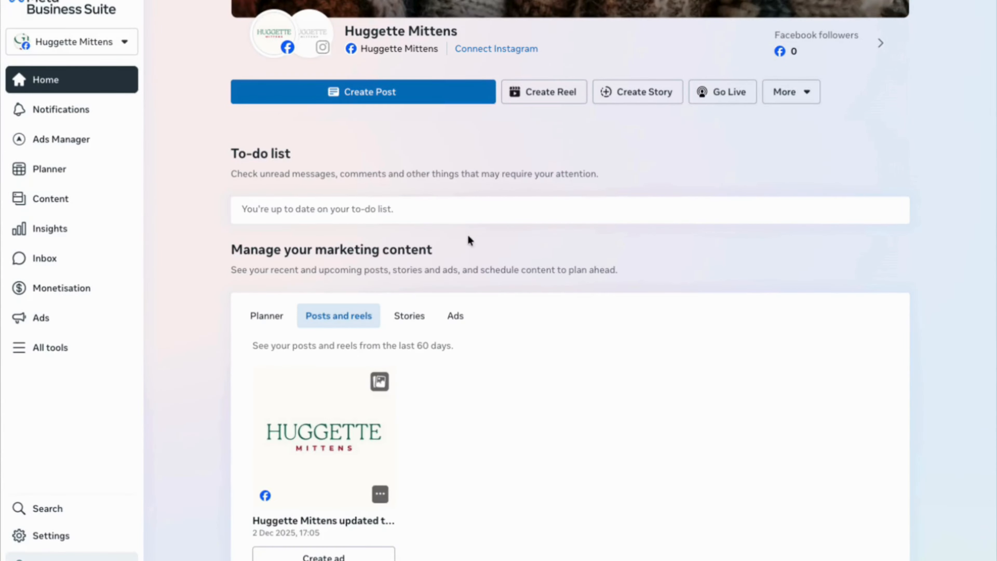
{"action": "scroll", "coordinate": [498, 176], "scroll_direction": "up", "scroll_amount": 3}
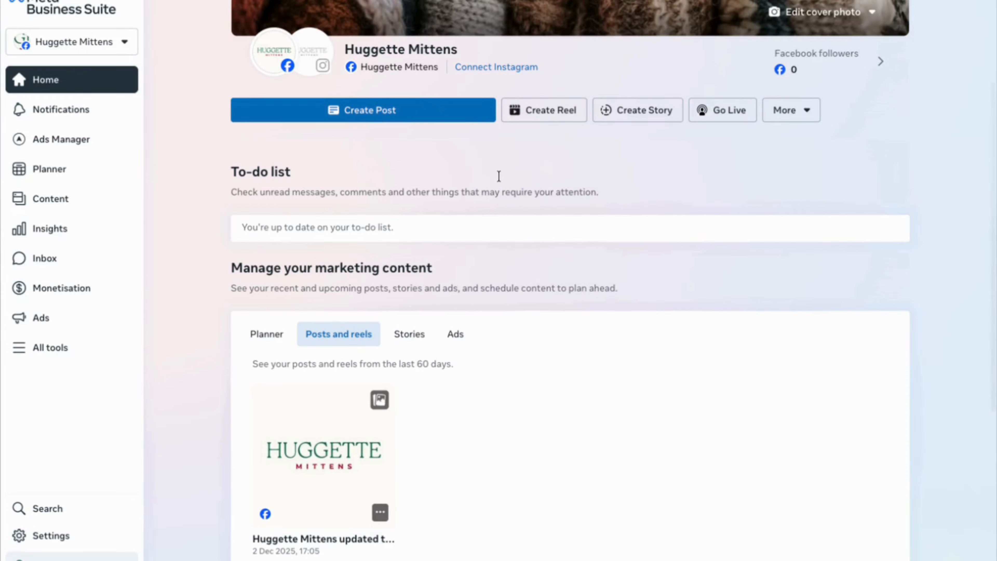
{"action": "scroll", "coordinate": [499, 176], "scroll_direction": "up", "scroll_amount": 2}
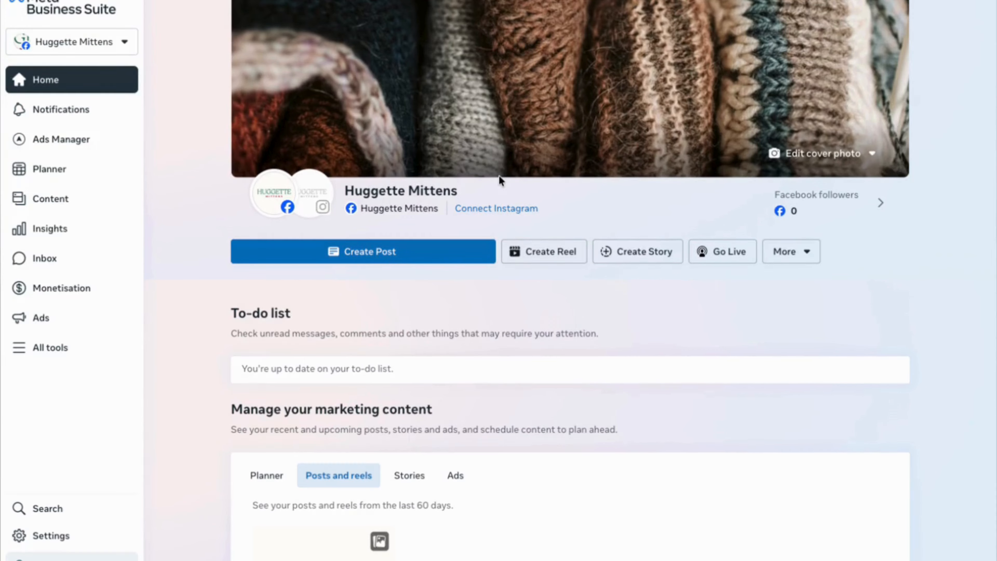
Publish a post reading "Here we are!" to the Huggette Mittens Facebook Page and dismiss the mobile app promotion.
{"action": "left_click", "coordinate": [384, 250]}
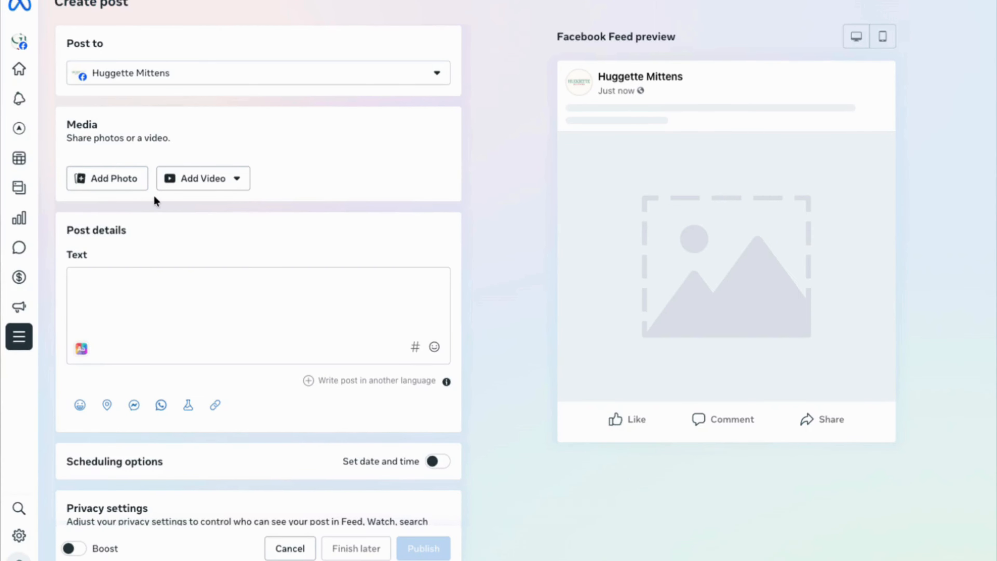
{"action": "left_click", "coordinate": [121, 302]}
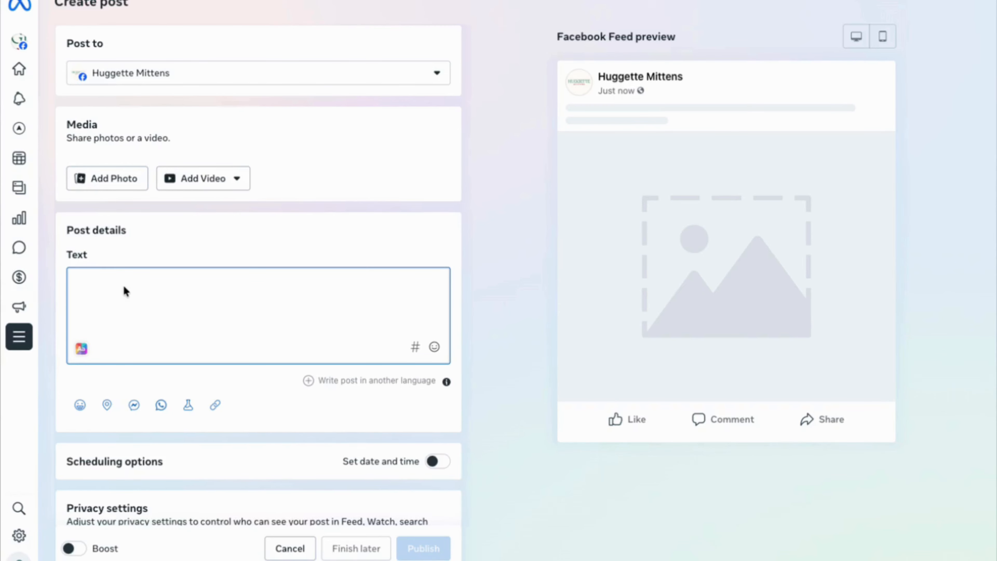
{"action": "type", "text": "H"}
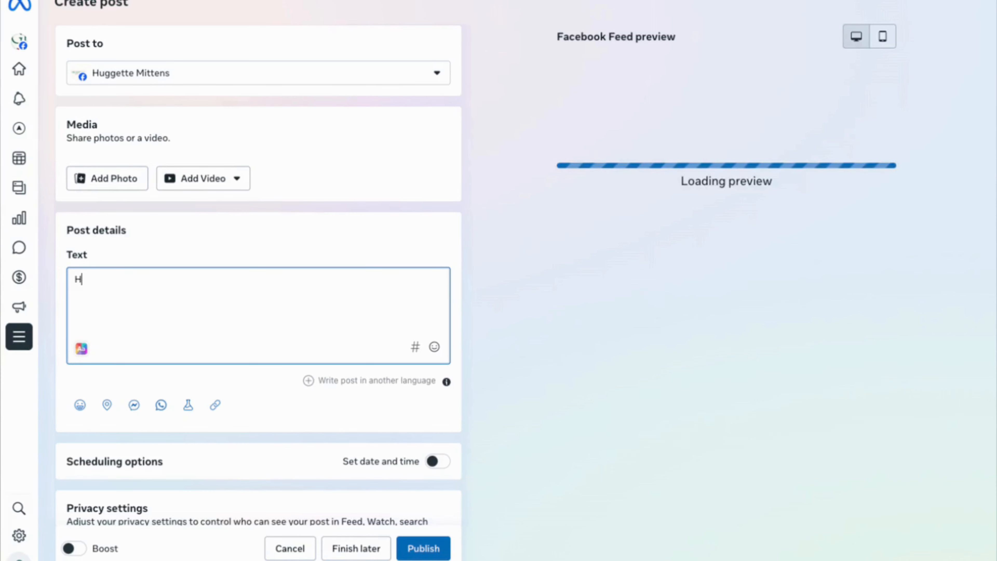
{"action": "type", "text": "ere we "}
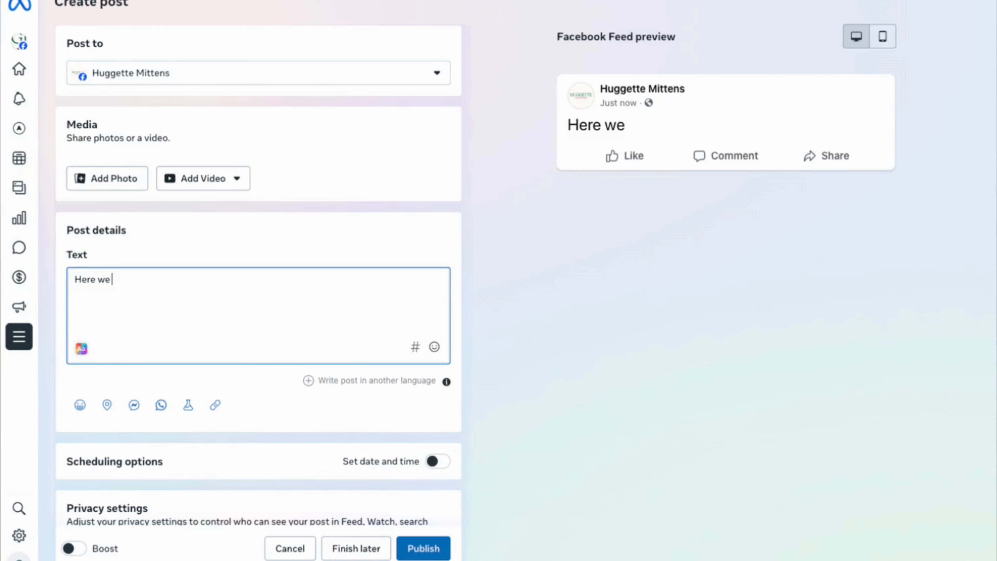
{"action": "type", "text": "are!"}
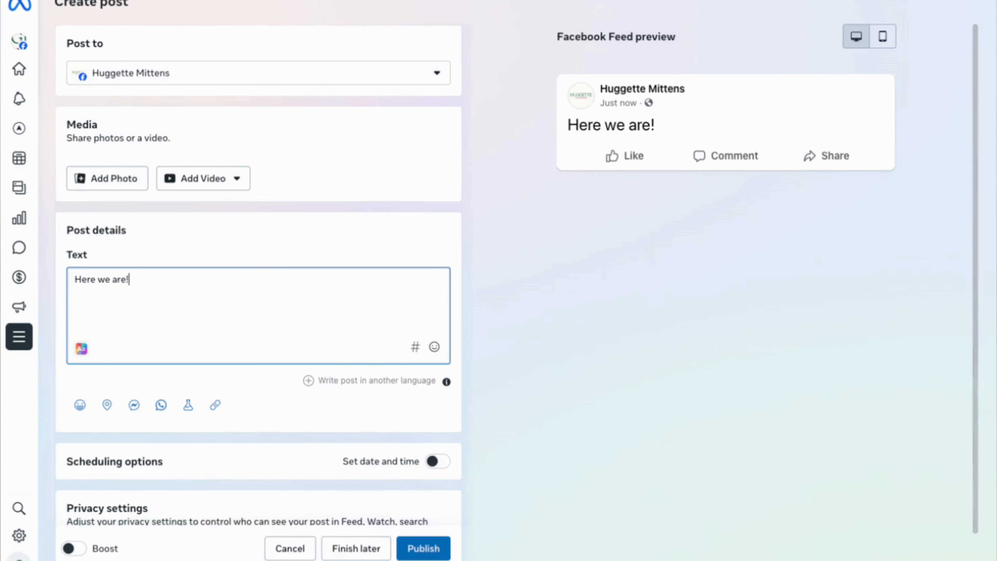
{"action": "left_click", "coordinate": [436, 554]}
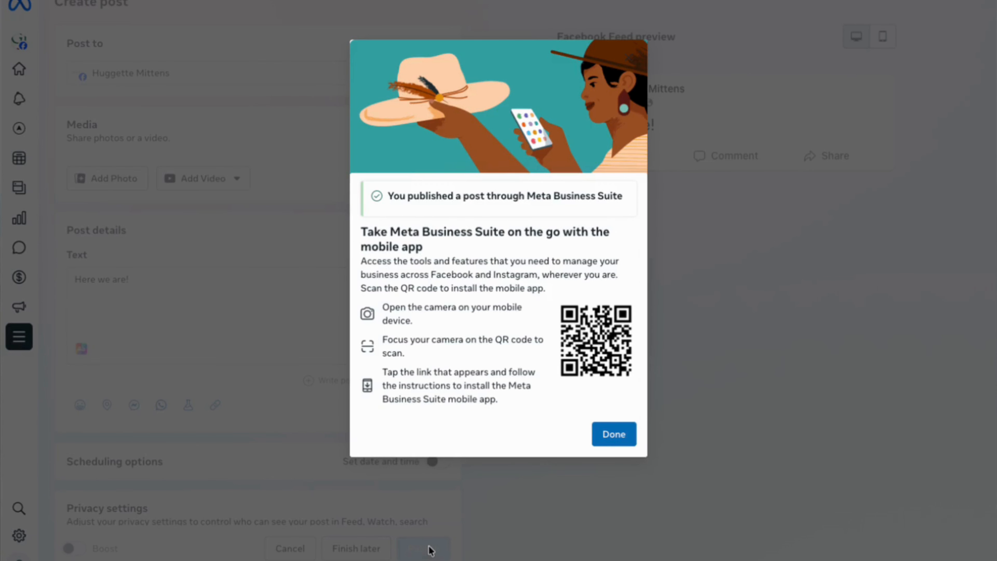
{"action": "left_click", "coordinate": [613, 434]}
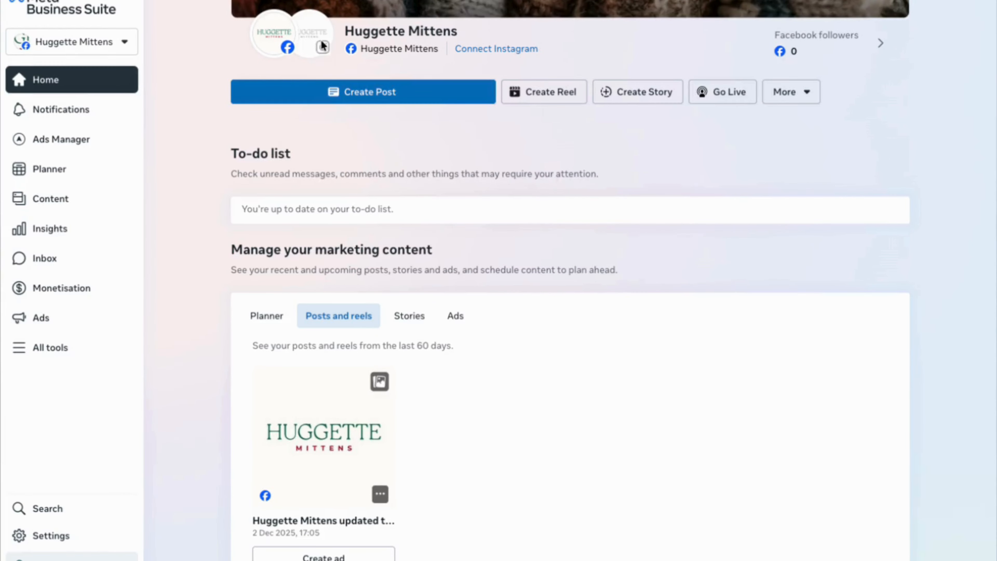
Start connecting an Instagram profile to the Huggette Mittens Page in Meta Business Suite.
{"action": "left_click", "coordinate": [322, 47]}
{"action": "mouse_move", "coordinate": [268, 51]}
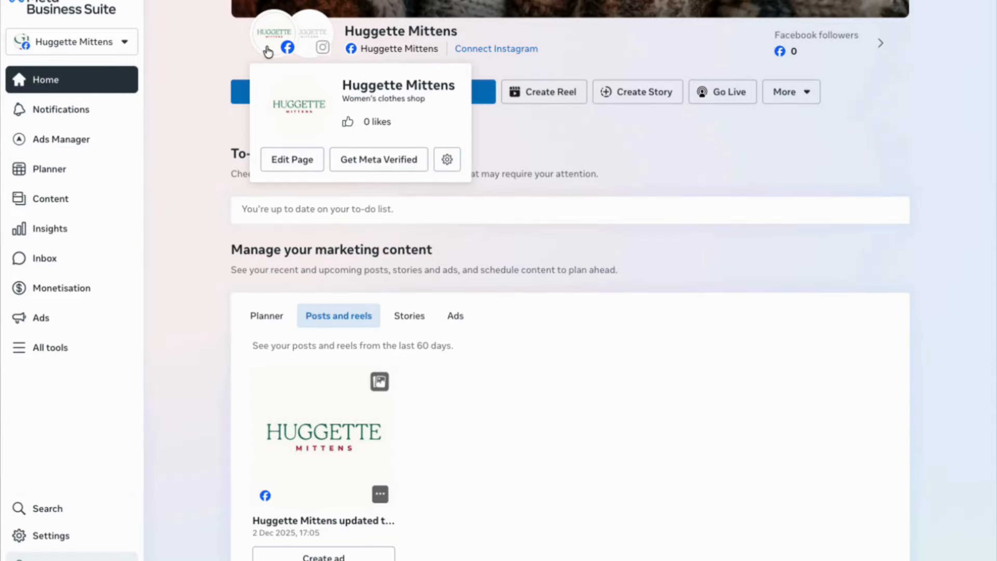
{"action": "mouse_move", "coordinate": [311, 42]}
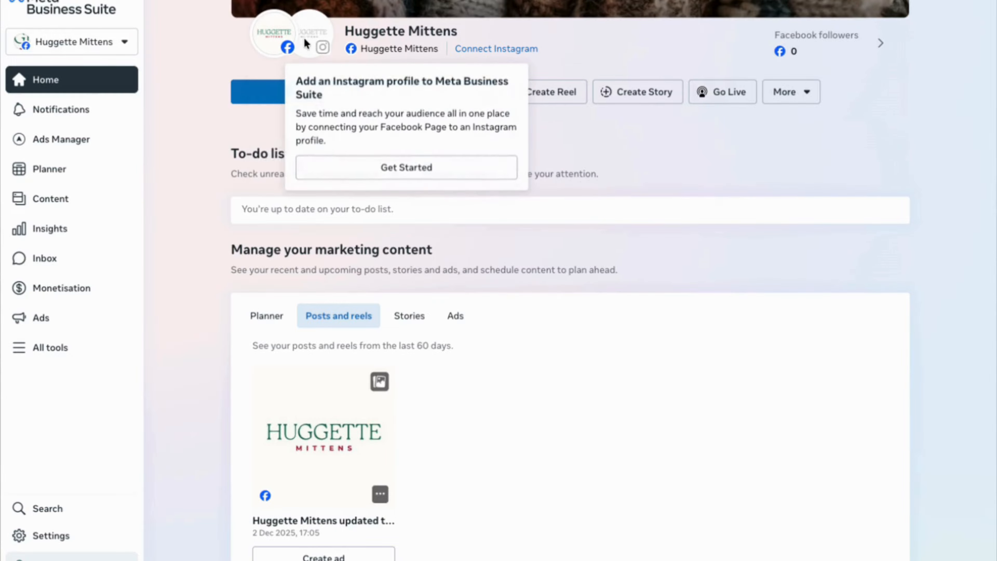
{"action": "left_click", "coordinate": [375, 167]}
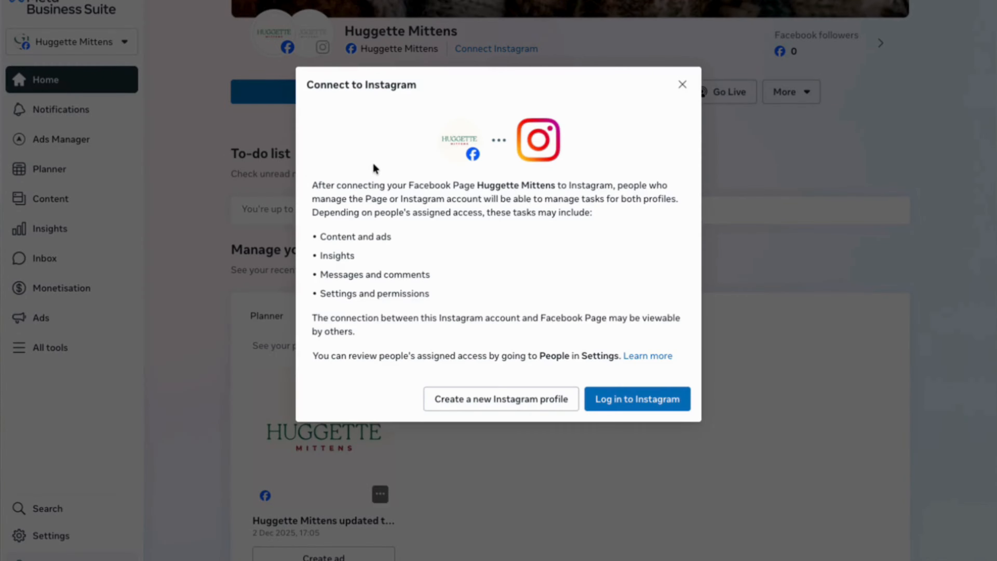
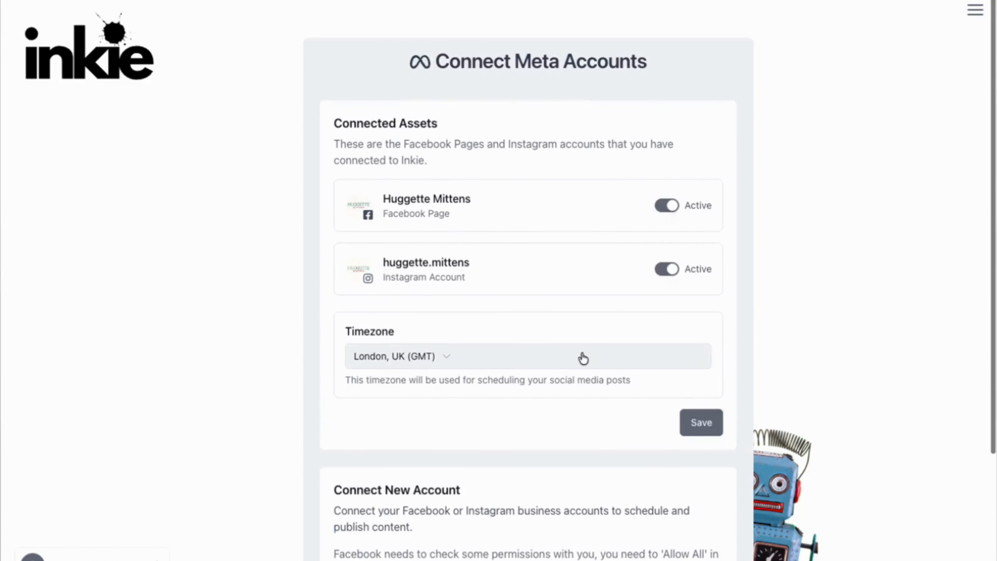
Save the connected Meta accounts and timezone settings in Inkie and open the Posting Schedule.
{"action": "left_click", "coordinate": [702, 425]}
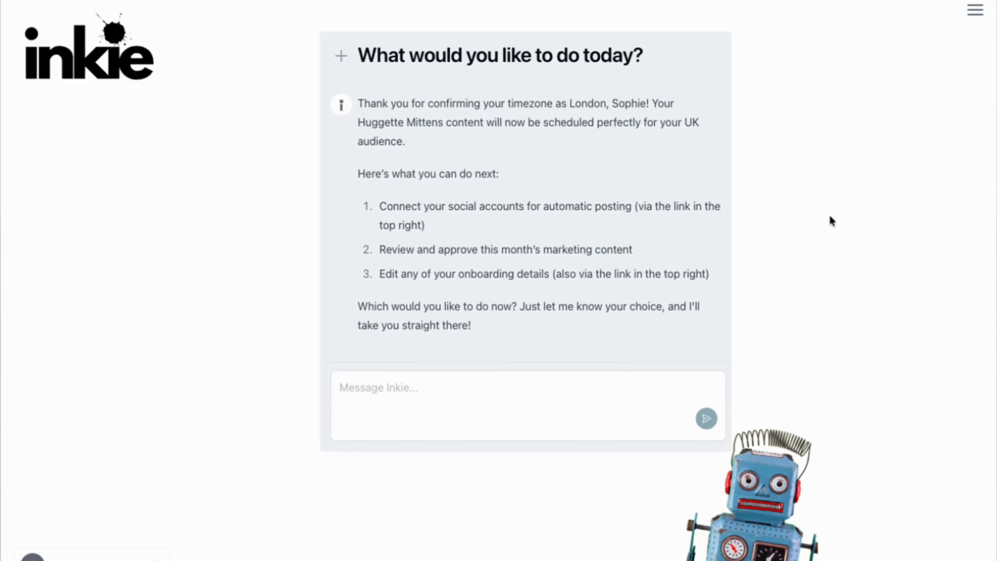
{"action": "left_click", "coordinate": [968, 10]}
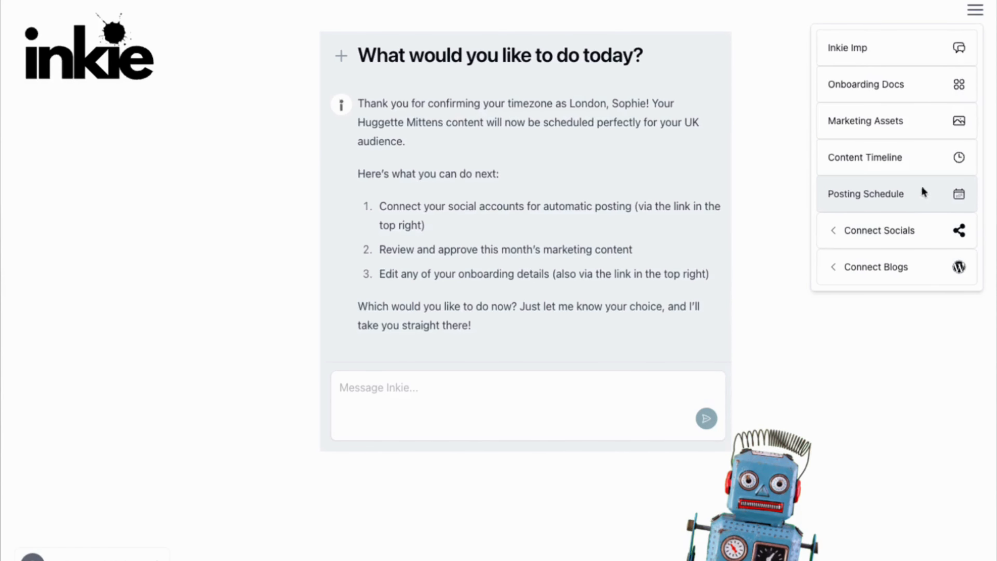
{"action": "left_click", "coordinate": [937, 195]}
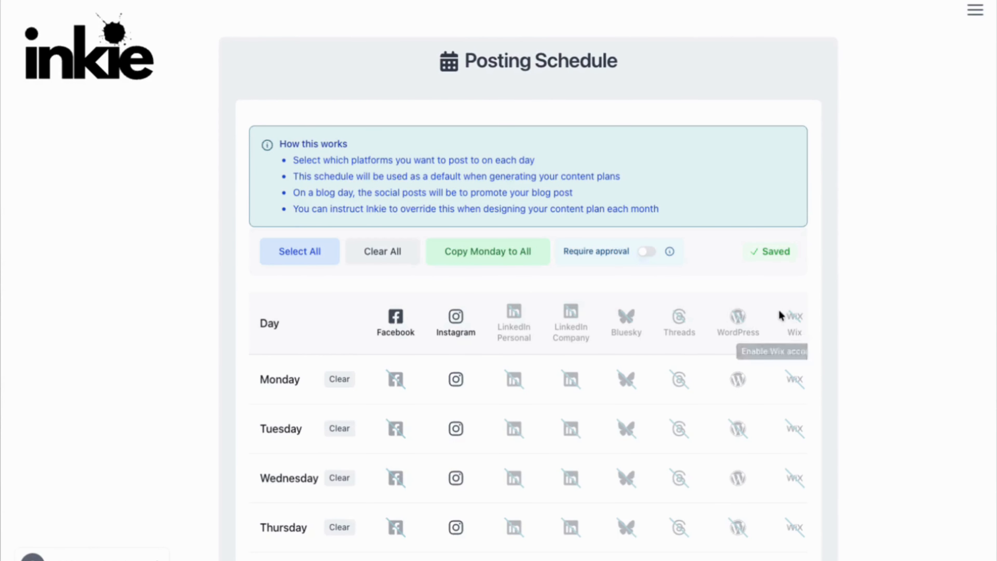
Enable Facebook posting on Monday and copy Monday's platform selection to every day of the week.
{"action": "scroll", "coordinate": [781, 314], "scroll_direction": "down", "scroll_amount": 4}
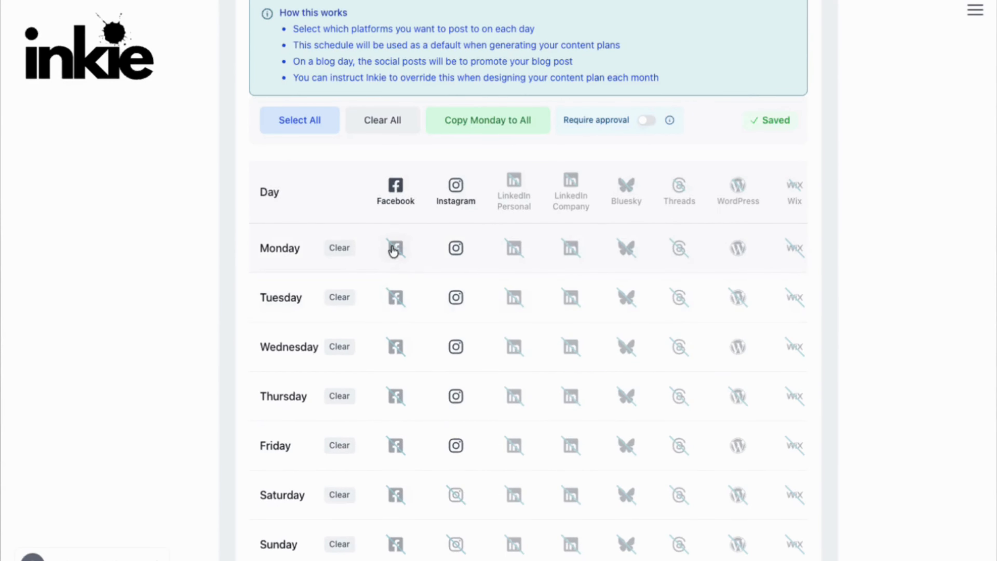
{"action": "left_click", "coordinate": [393, 247]}
{"action": "left_click", "coordinate": [488, 122]}
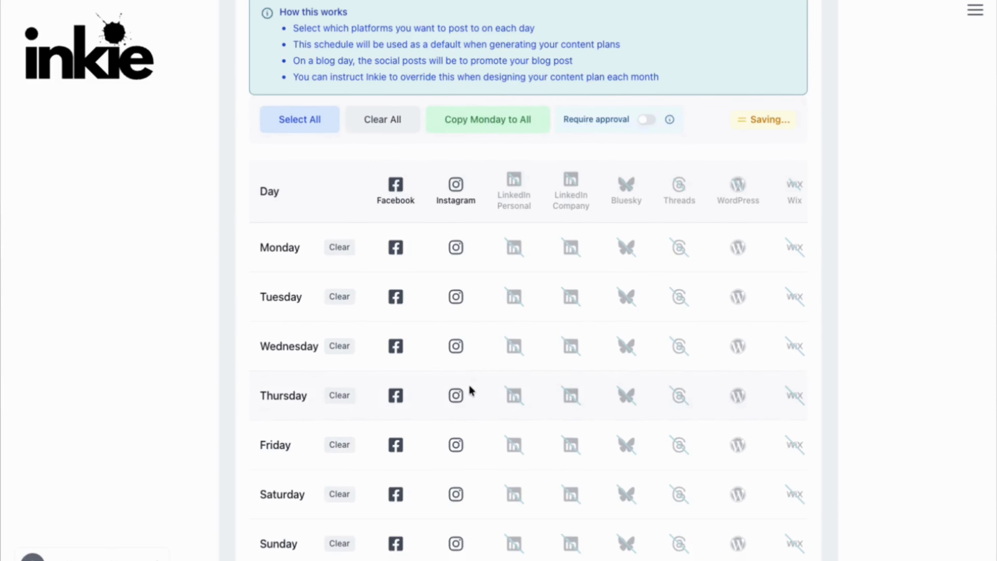
Turn off Facebook and Instagram posting for Saturday and Sunday and check the weekly schedule.
{"action": "left_click", "coordinate": [394, 494]}
{"action": "left_click", "coordinate": [453, 494]}
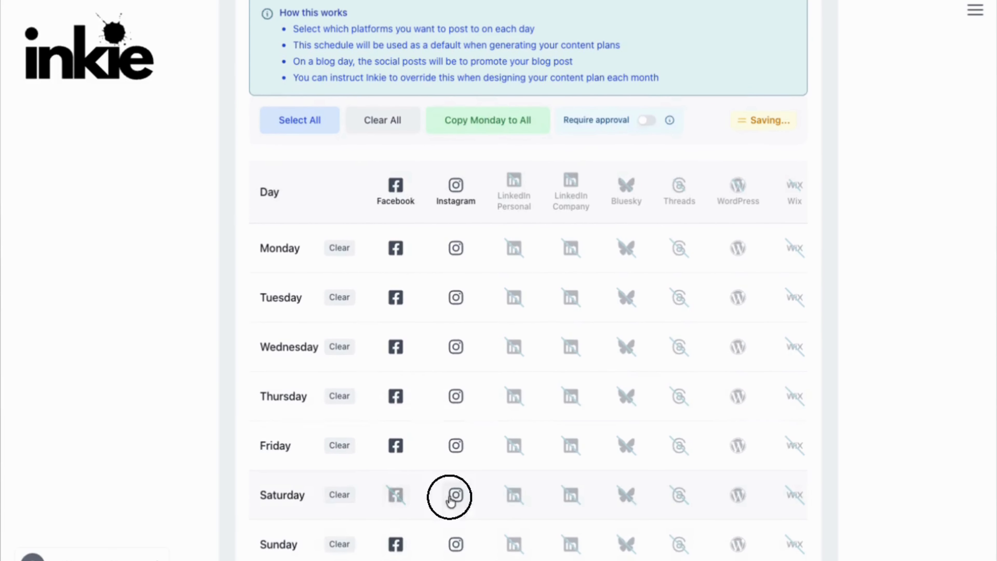
{"action": "left_click", "coordinate": [396, 551]}
{"action": "left_click", "coordinate": [454, 550]}
{"action": "scroll", "coordinate": [454, 396], "scroll_direction": "up", "scroll_amount": 3}
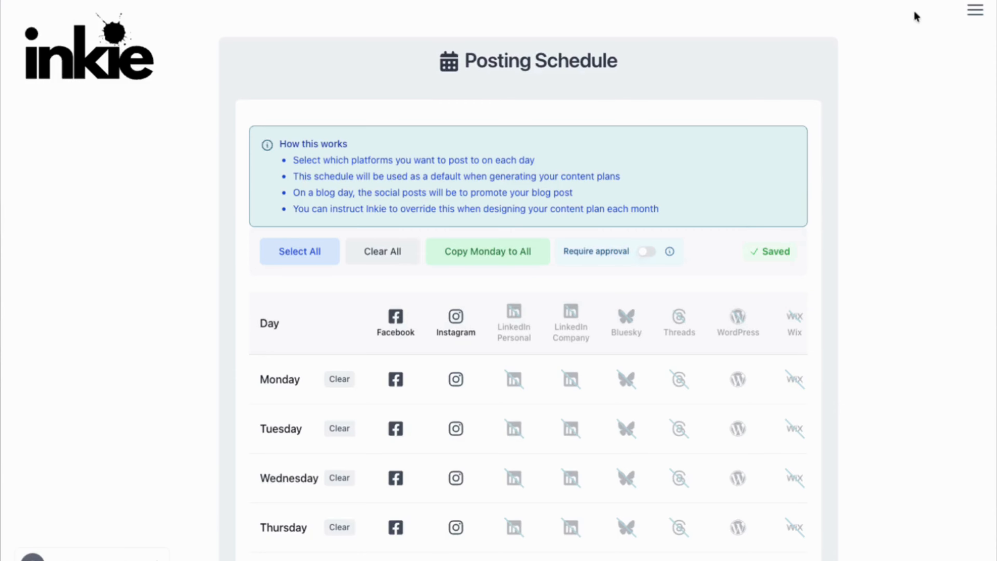
{"action": "scroll", "coordinate": [492, 330], "scroll_direction": "down", "scroll_amount": 3}
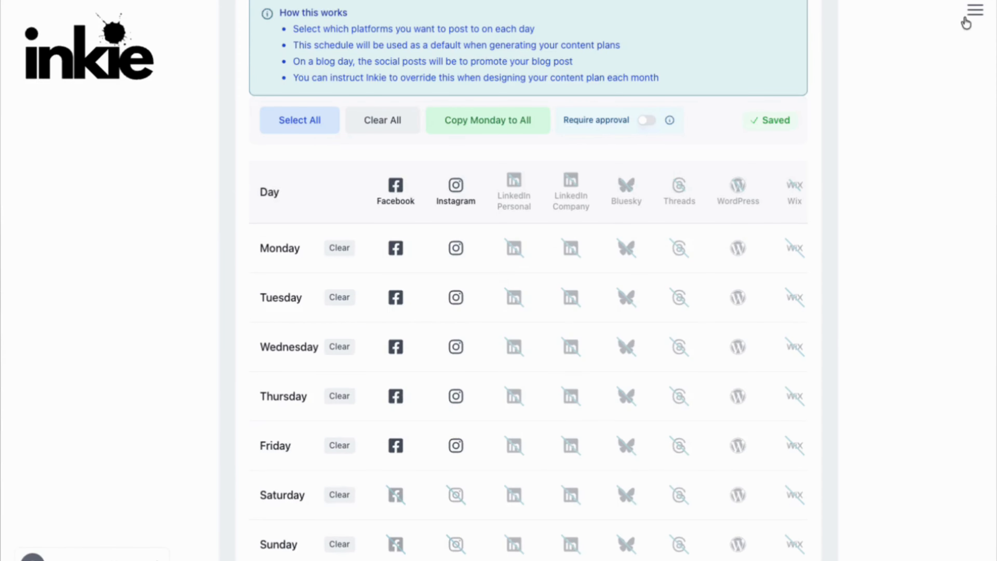
Open the Content Timeline and approve Inkie's proposed December posting schedule by replying "that looks good".
{"action": "left_click", "coordinate": [973, 11]}
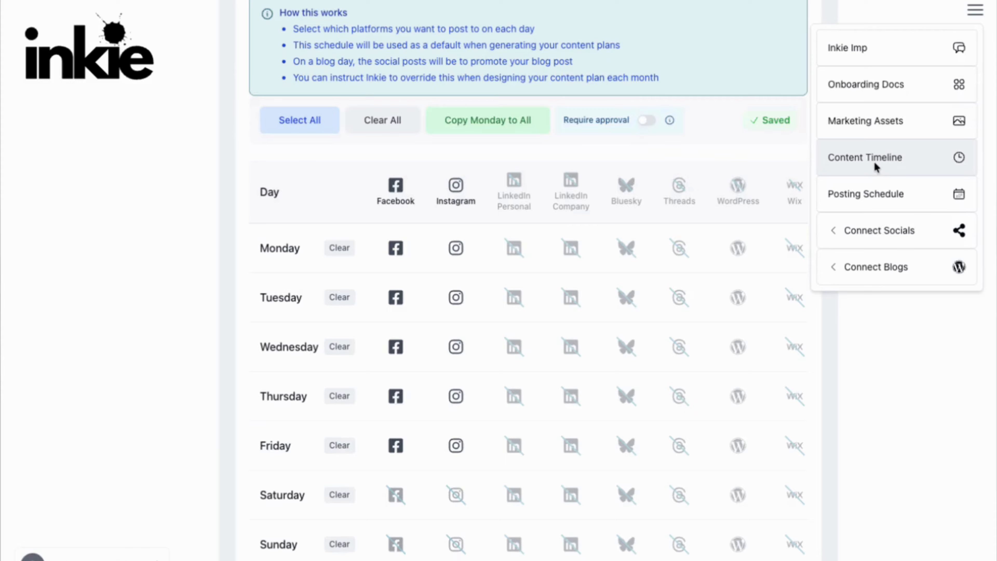
{"action": "left_click", "coordinate": [880, 160]}
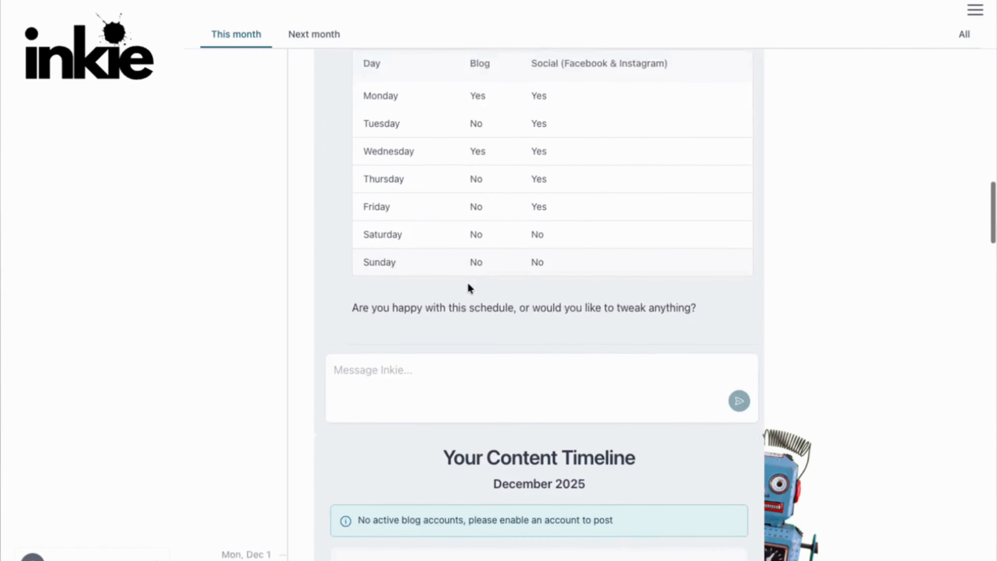
{"action": "scroll", "coordinate": [468, 281], "scroll_direction": "down", "scroll_amount": 2}
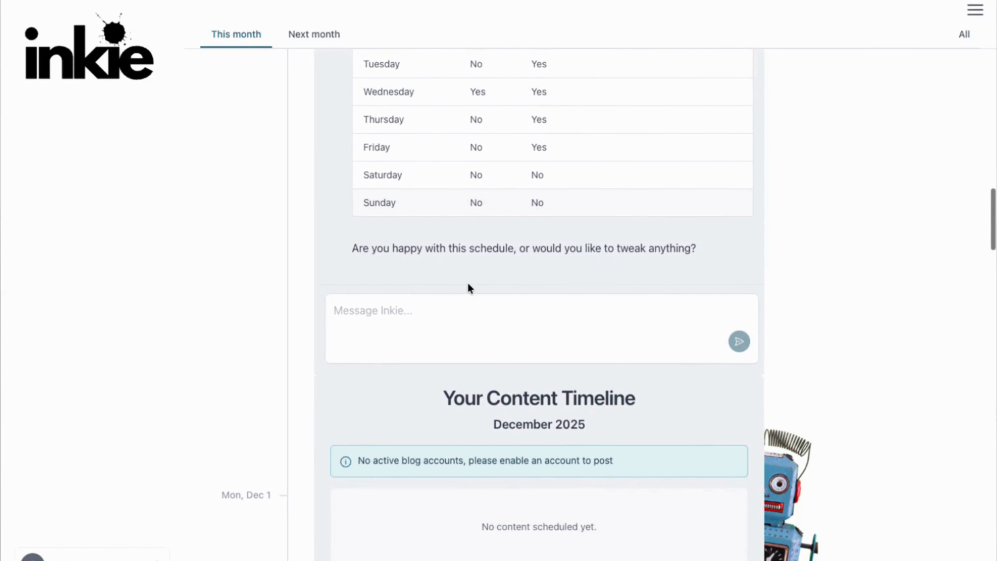
{"action": "left_click", "coordinate": [474, 323]}
{"action": "type", "text": "that t"}
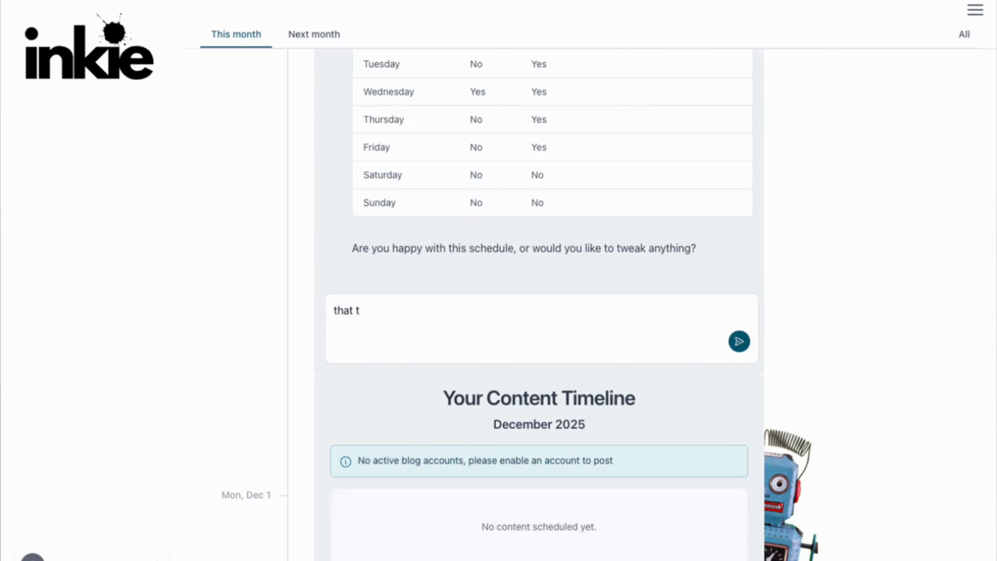
{"action": "type", "text": "ooks god"}
{"action": "type", "text": "d"}
{"action": "key", "text": "Return"}
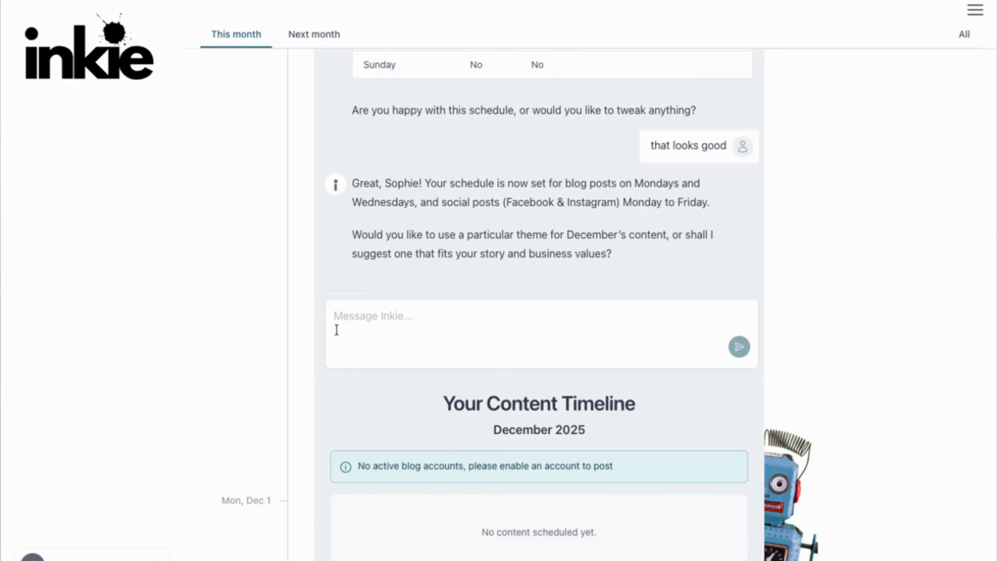
Ask Inkie for December theme ideas by submitting "are there any relevant dates?".
{"action": "left_click", "coordinate": [395, 322]}
{"action": "type", "text": "are"}
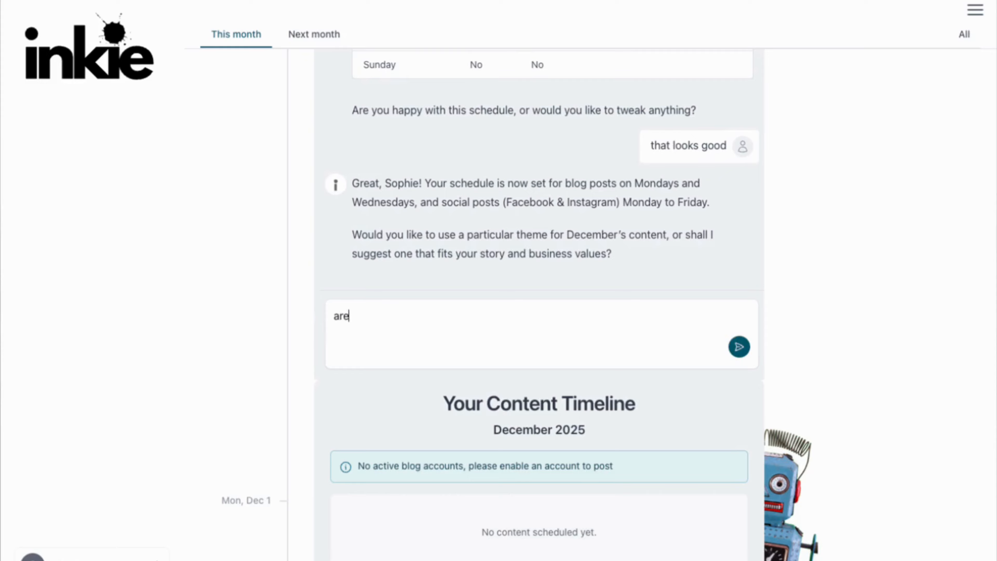
{"action": "type", "text": " there any relevant d"}
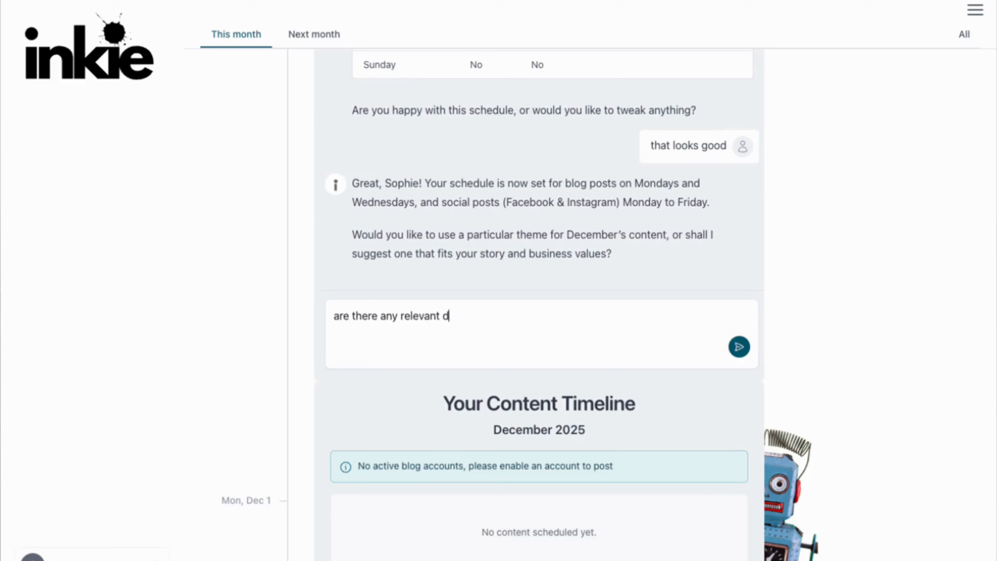
{"action": "type", "text": "ates?"}
{"action": "key", "text": "Return"}
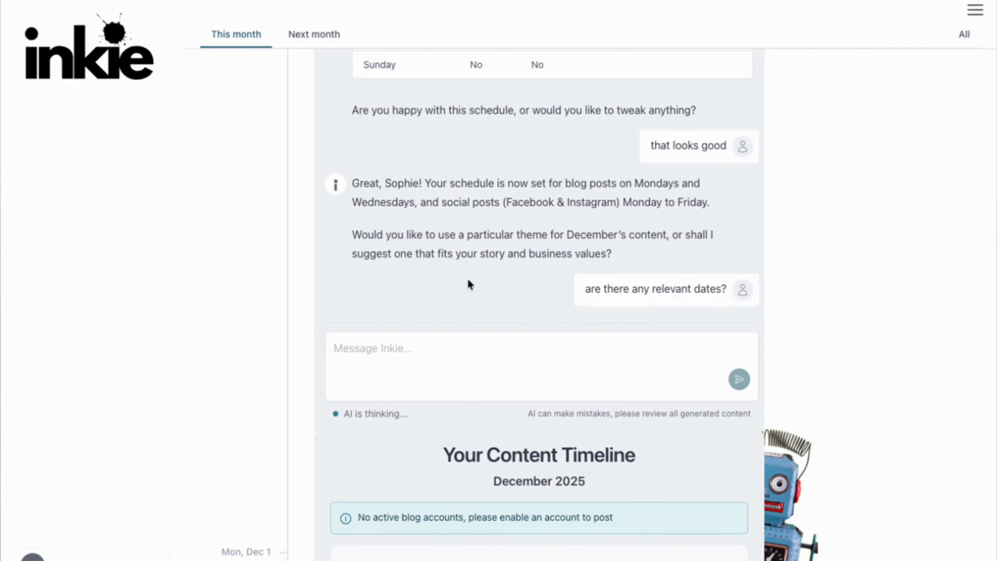
Read through Inkie's suggested December dates and submit the follow-up question "what about national or awareness days?".
{"action": "scroll", "coordinate": [469, 283], "scroll_direction": "down", "scroll_amount": 2}
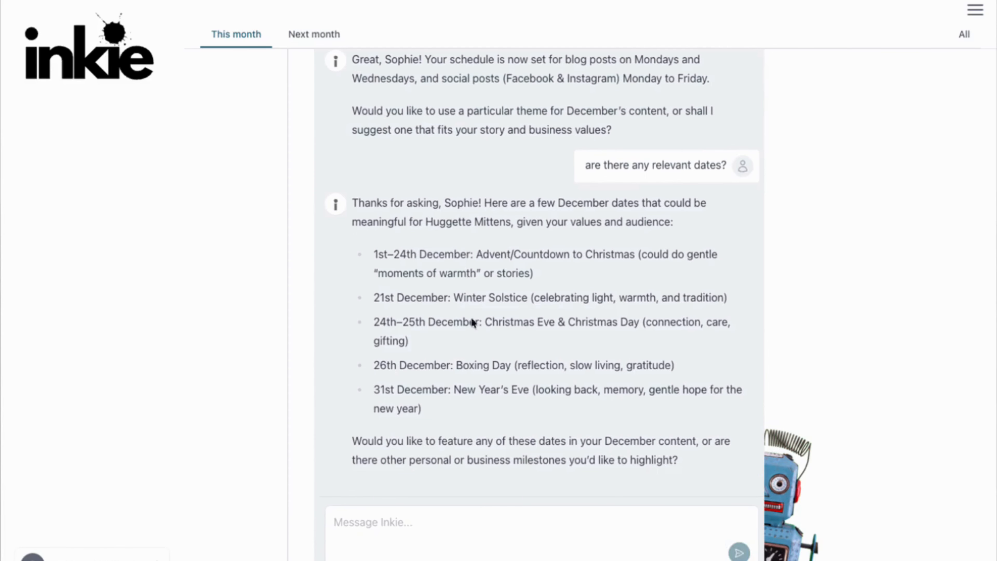
{"action": "scroll", "coordinate": [486, 413], "scroll_direction": "down", "scroll_amount": 2}
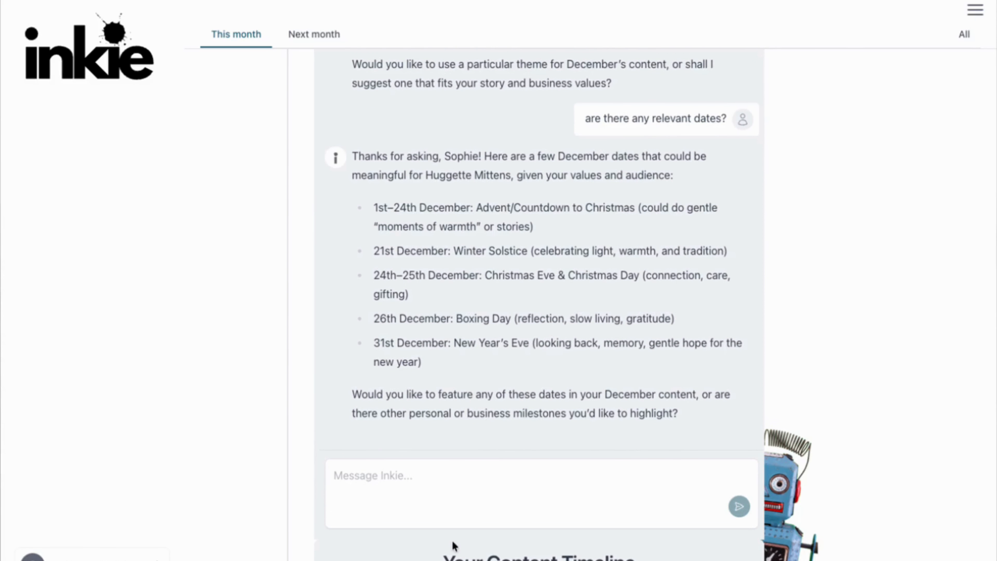
{"action": "left_click", "coordinate": [446, 500]}
{"action": "type", "text": "what abo"}
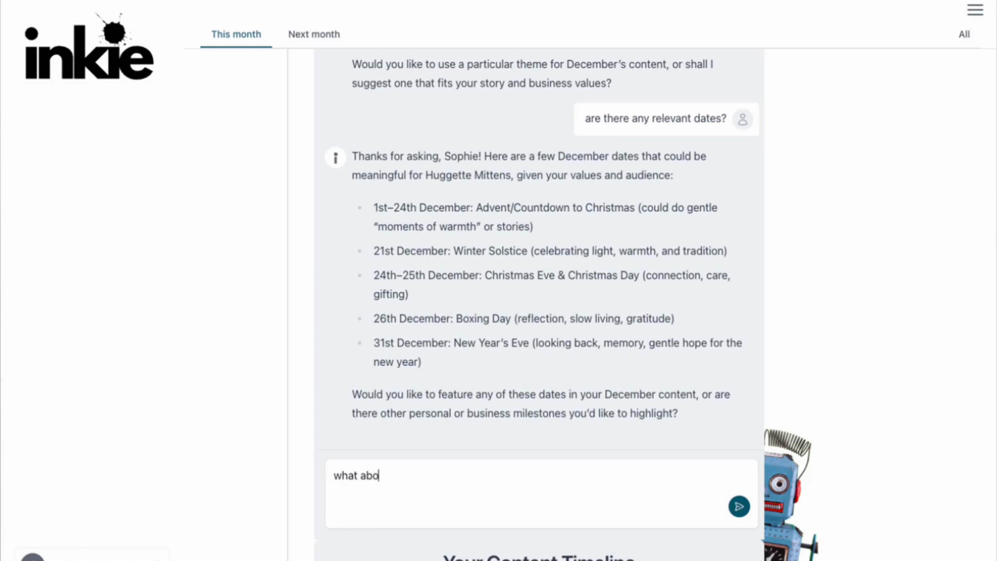
{"action": "type", "text": "ut national or awarenes"}
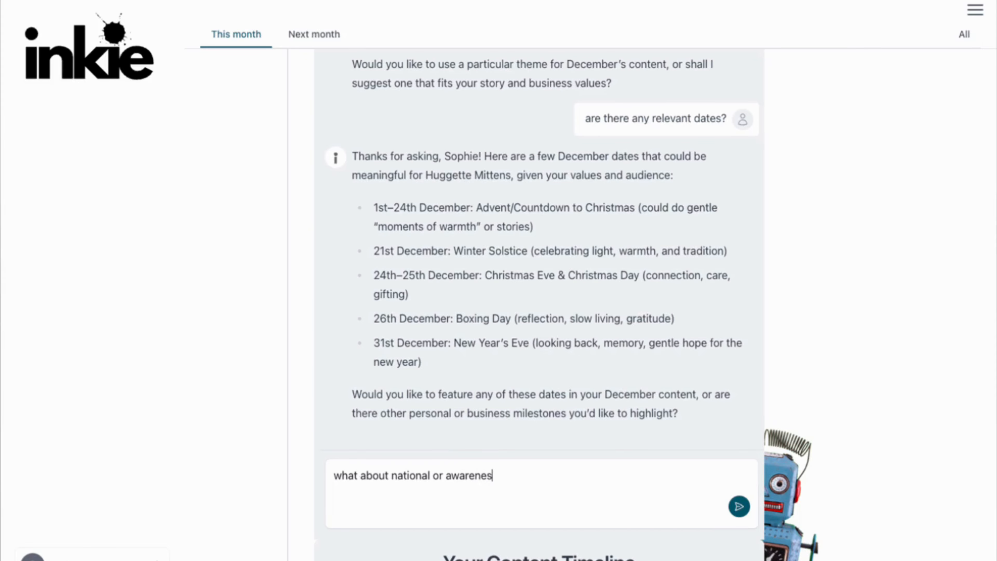
{"action": "type", "text": "s days?"}
{"action": "key", "text": "Return"}
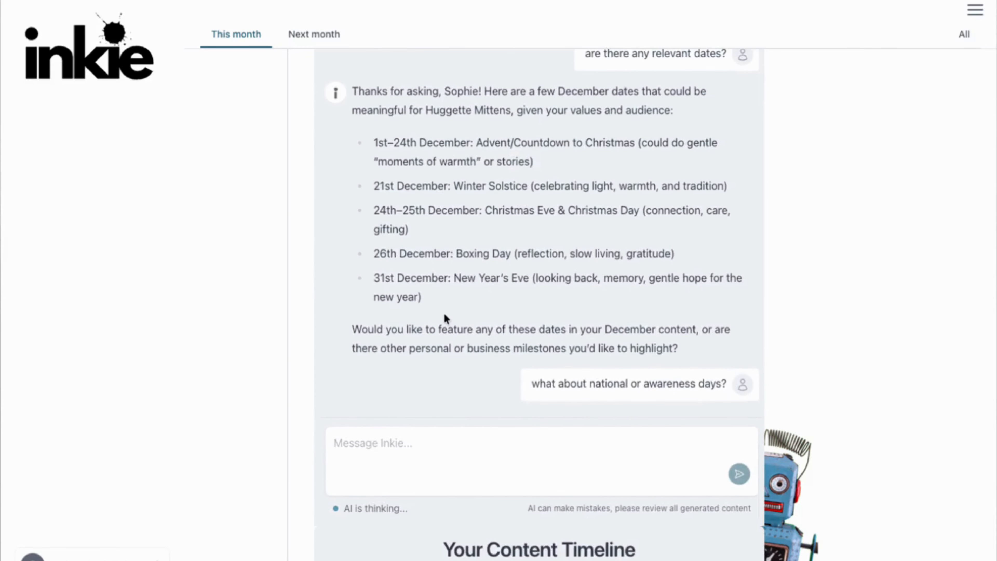
Copy the 14th December Christmas Jumper Day and 21st December Winter Solstice lines from Inkie's awareness-day list into a new message.
{"action": "scroll", "coordinate": [443, 313], "scroll_direction": "down", "scroll_amount": 3}
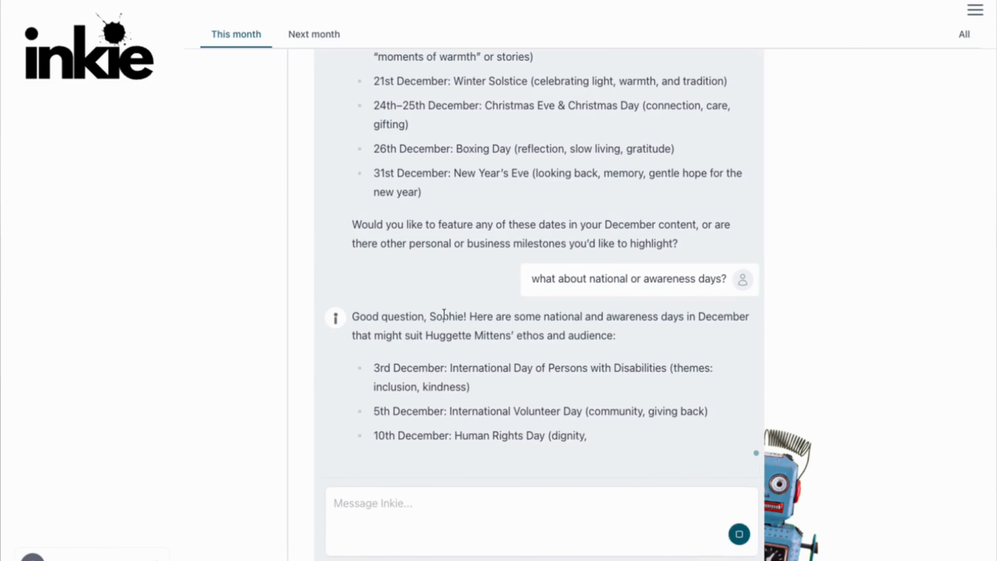
{"action": "scroll", "coordinate": [444, 314], "scroll_direction": "down", "scroll_amount": 3}
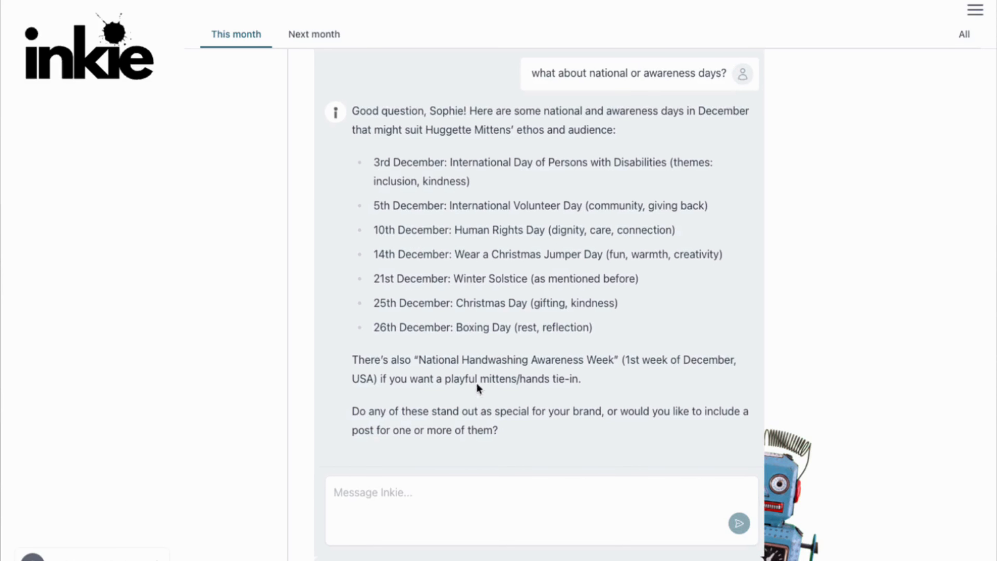
{"action": "left_click_drag", "start_coordinate": [653, 280], "coordinate": [365, 255]}
{"action": "key", "text": "ctrl+c"}
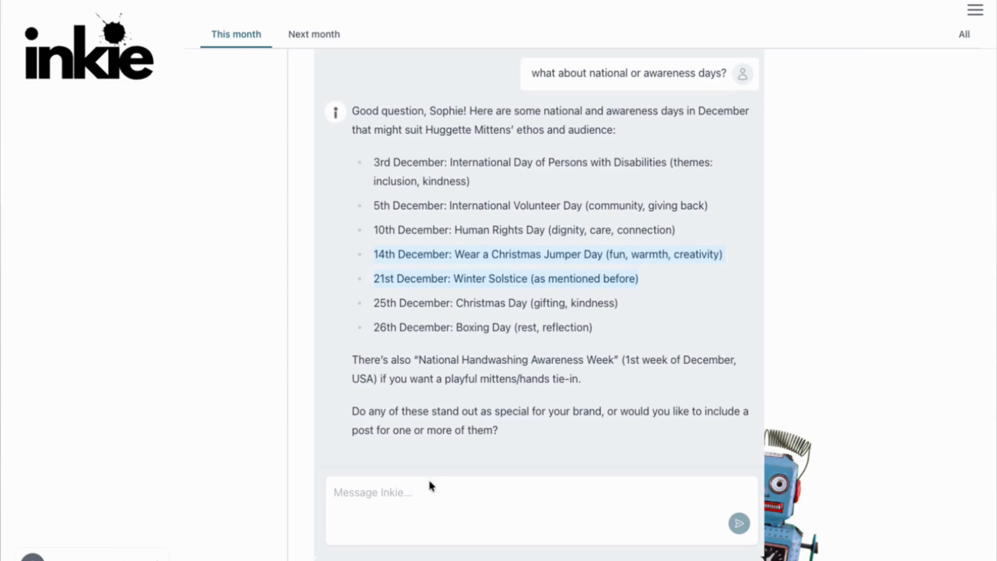
{"action": "left_click", "coordinate": [429, 509]}
{"action": "key", "text": "ctrl+v"}
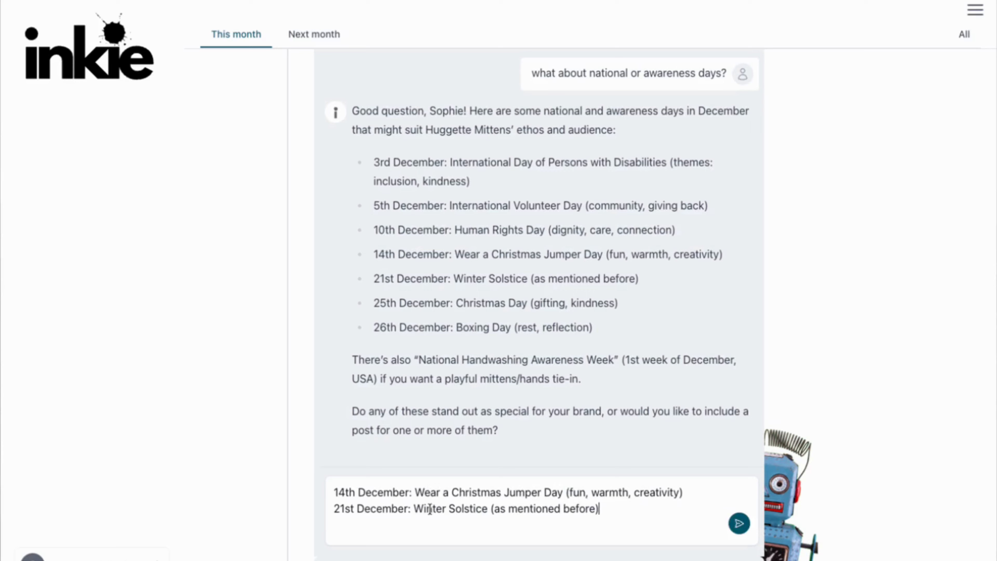
Complete the message with "and chrsitmas and new year are worth featuring" and send it to Inkie.
{"action": "type", "text": "and chrsitmas and"}
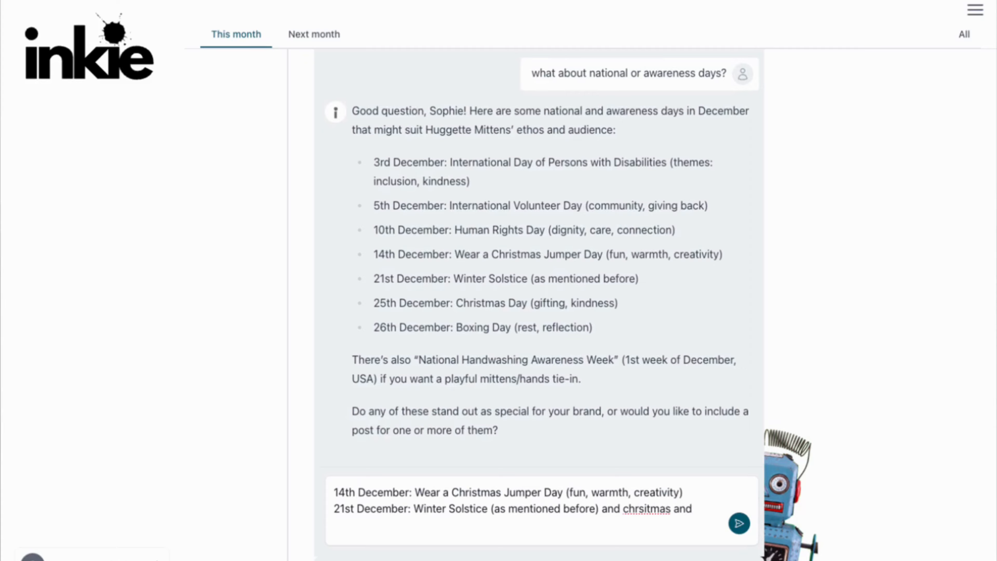
{"action": "type", "text": " new year are wort"}
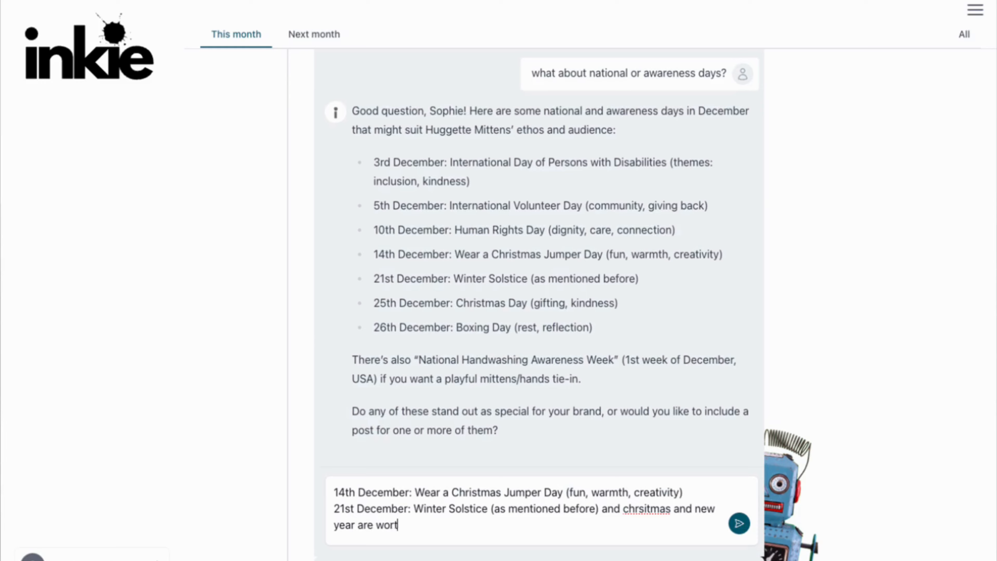
{"action": "type", "text": "h featuring"}
{"action": "key", "text": "Return"}
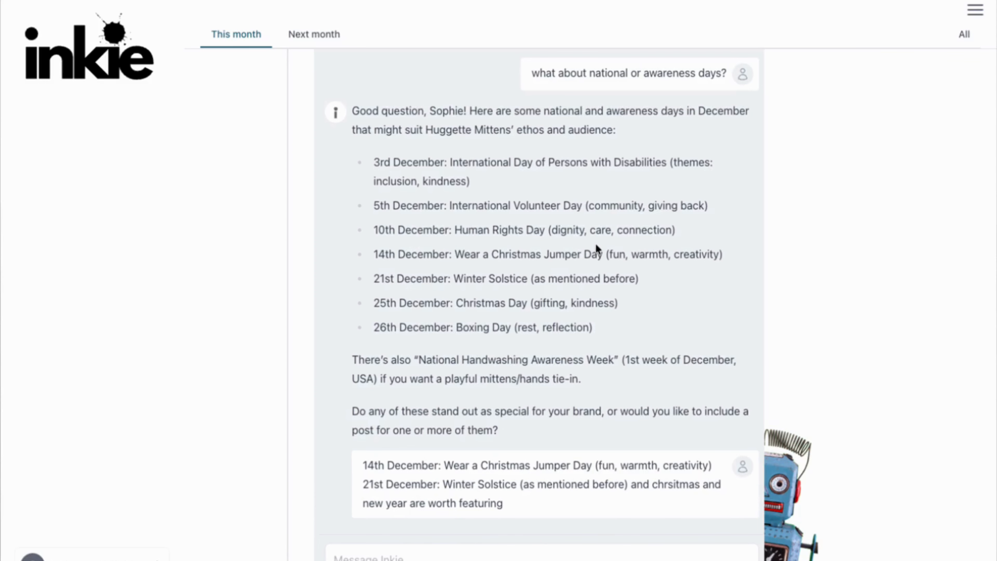
Review Inkie's question about Special Days versus Campaign Events for the chosen dates and reply "just on the day please".
{"action": "scroll", "coordinate": [563, 323], "scroll_direction": "down", "scroll_amount": 1}
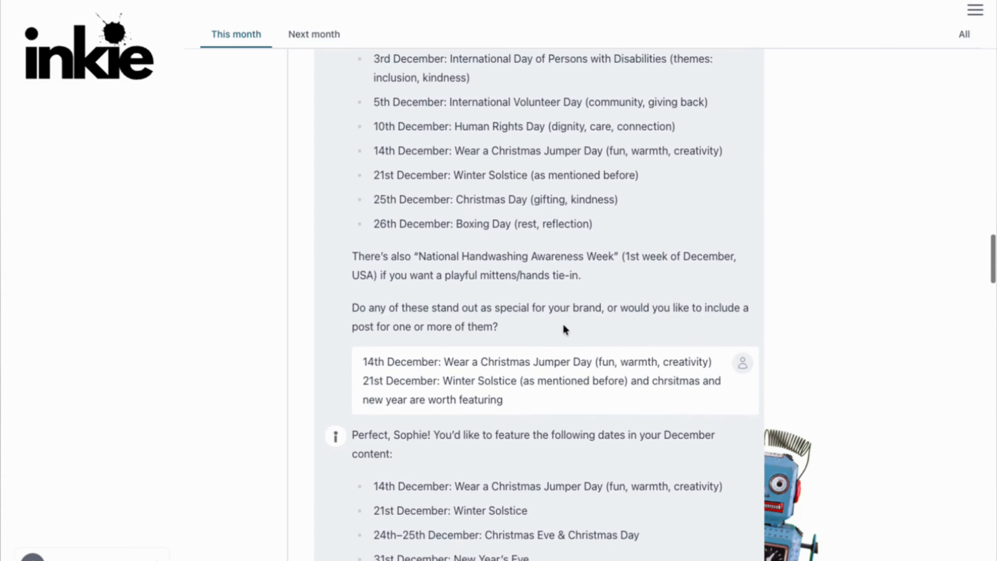
{"action": "scroll", "coordinate": [576, 339], "scroll_direction": "down", "scroll_amount": 3}
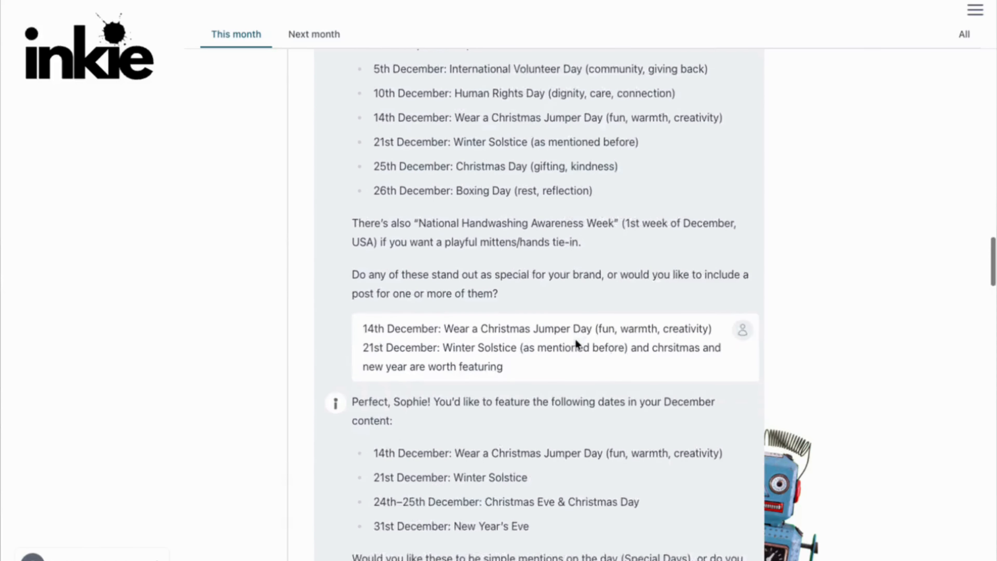
{"action": "scroll", "coordinate": [575, 338], "scroll_direction": "down", "scroll_amount": 2}
{"action": "scroll", "coordinate": [574, 338], "scroll_direction": "up", "scroll_amount": 4}
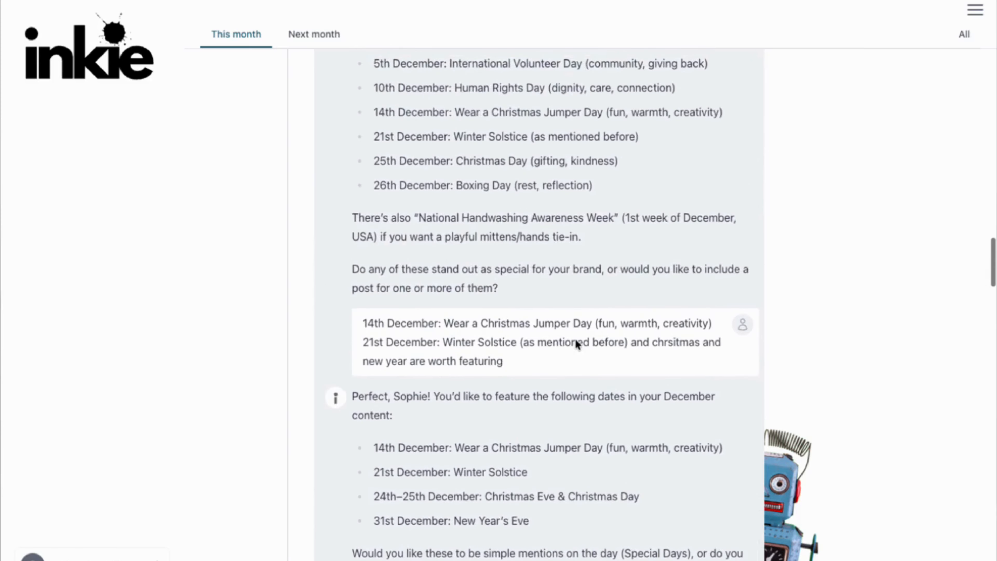
{"action": "scroll", "coordinate": [575, 338], "scroll_direction": "down", "scroll_amount": 7}
{"action": "left_click", "coordinate": [335, 359]}
{"action": "type", "text": "just"}
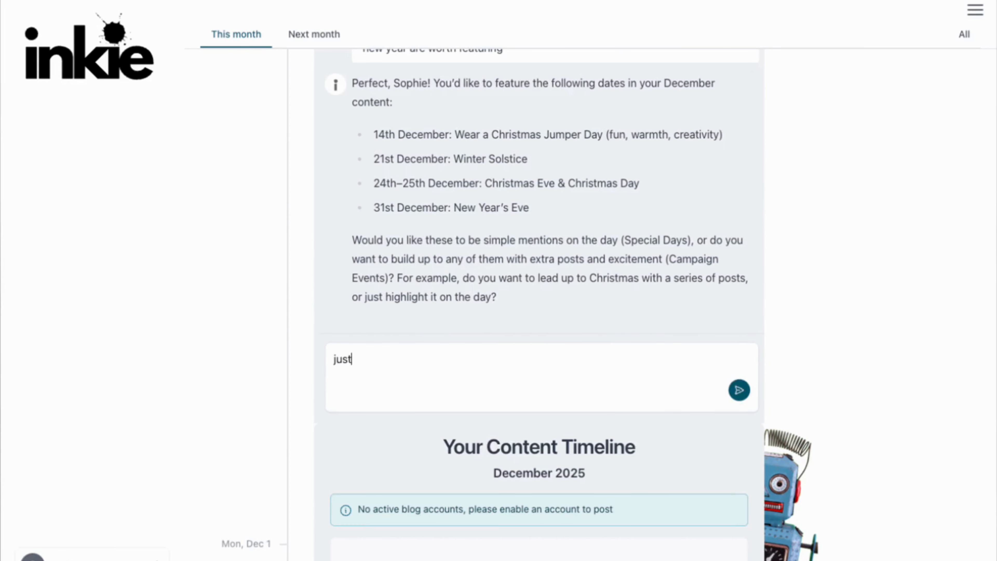
{"action": "type", "text": " on the dqay I think"}
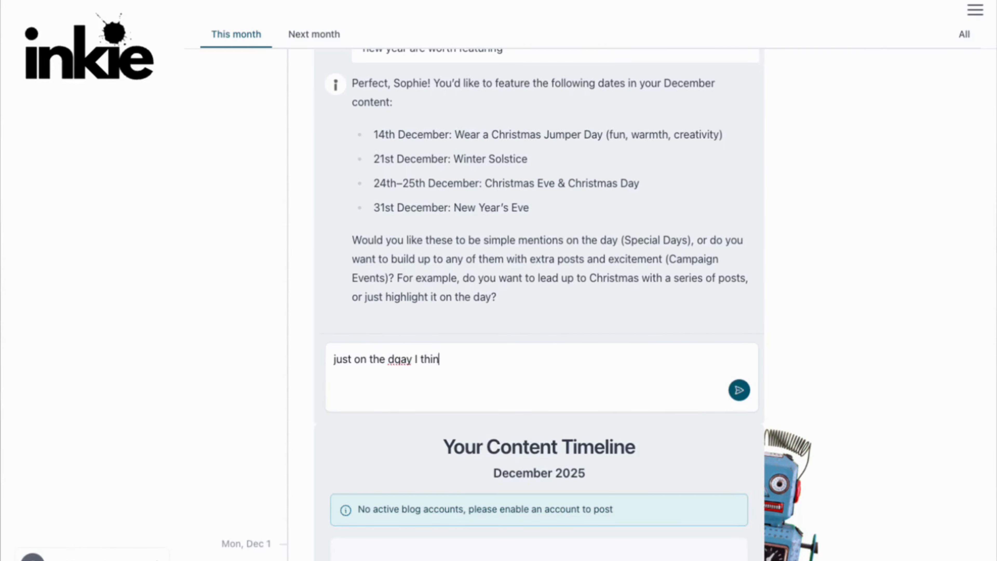
{"action": "key", "text": "BackSpace"}
{"action": "key", "text": "BackSpace"}
{"action": "key", "text": "BackSpace"}
{"action": "key", "text": "BackSpace"}
{"action": "key", "text": "BackSpace"}
{"action": "key", "text": "BackSpace"}
{"action": "key", "text": "BackSpace"}
{"action": "key", "text": "BackSpace"}
{"action": "key", "text": "BackSpace"}
{"action": "type", "text": "ay please"}
{"action": "key", "text": "Return"}
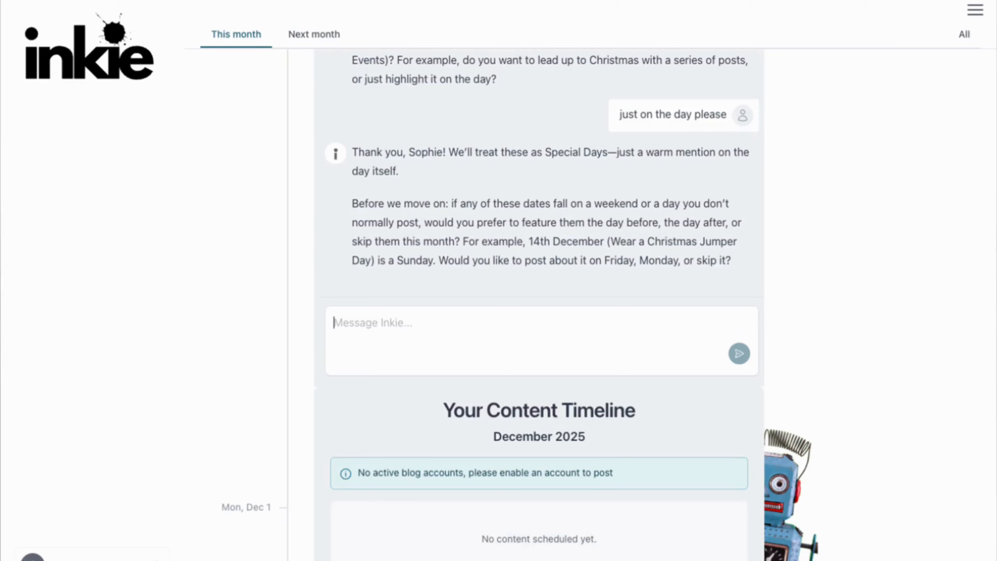
Answer Inkie's question about dates falling on non-posting days by sending "can you put an extra post in on those days?".
{"action": "type", "text": "can you p"}
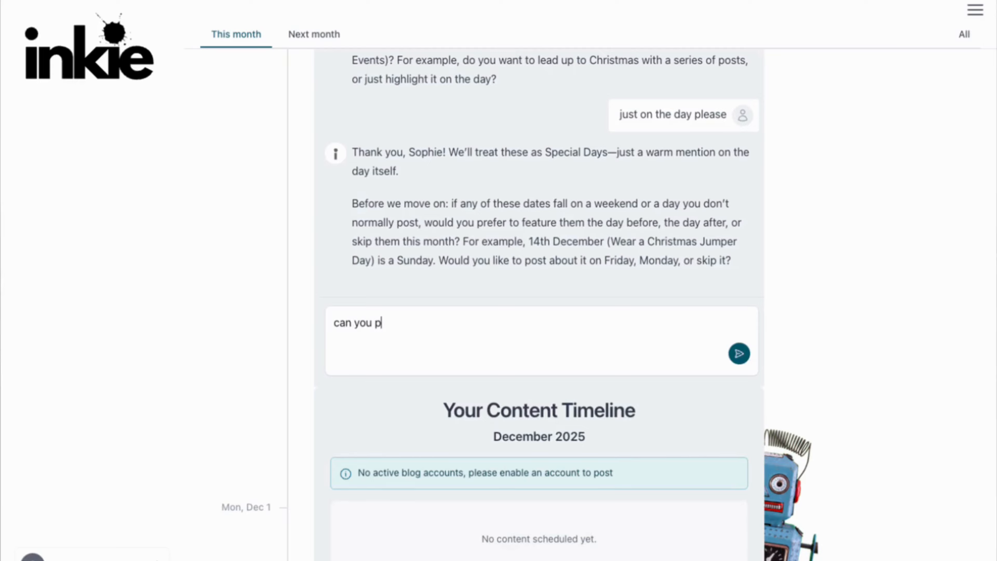
{"action": "type", "text": "ut an extra post in on those days?"}
{"action": "key", "text": "Return"}
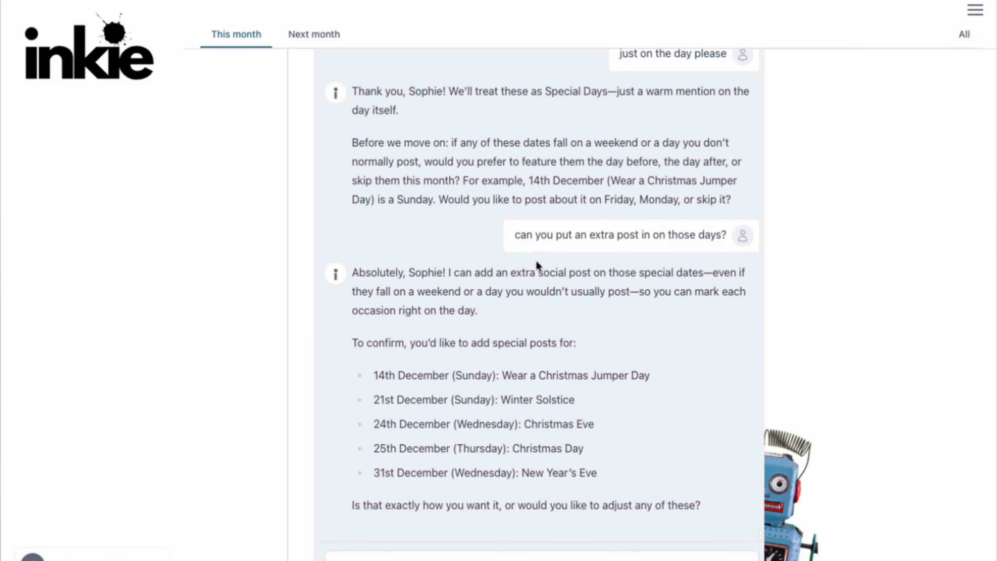
Approve Inkie's list of special December posts by replying "looks good".
{"action": "scroll", "coordinate": [535, 261], "scroll_direction": "down", "scroll_amount": 5}
{"action": "type", "text": "looks good"}
{"action": "key", "text": "Return"}
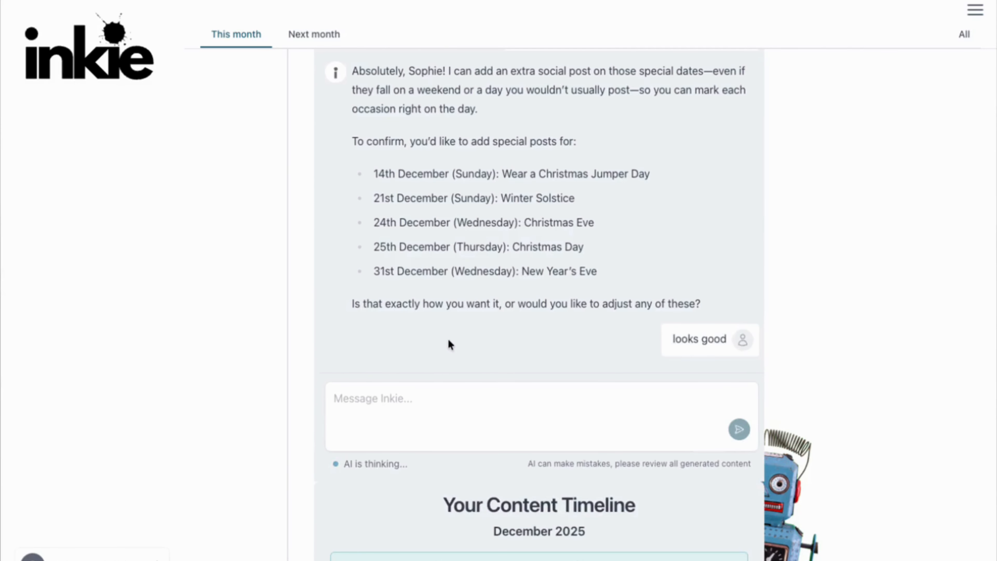
Review the post category for each weekday in Inkie's December table and approve the content types by replying "looks fine".
{"action": "scroll", "coordinate": [448, 342], "scroll_direction": "down", "scroll_amount": 3}
{"action": "scroll", "coordinate": [447, 339], "scroll_direction": "up", "scroll_amount": 8}
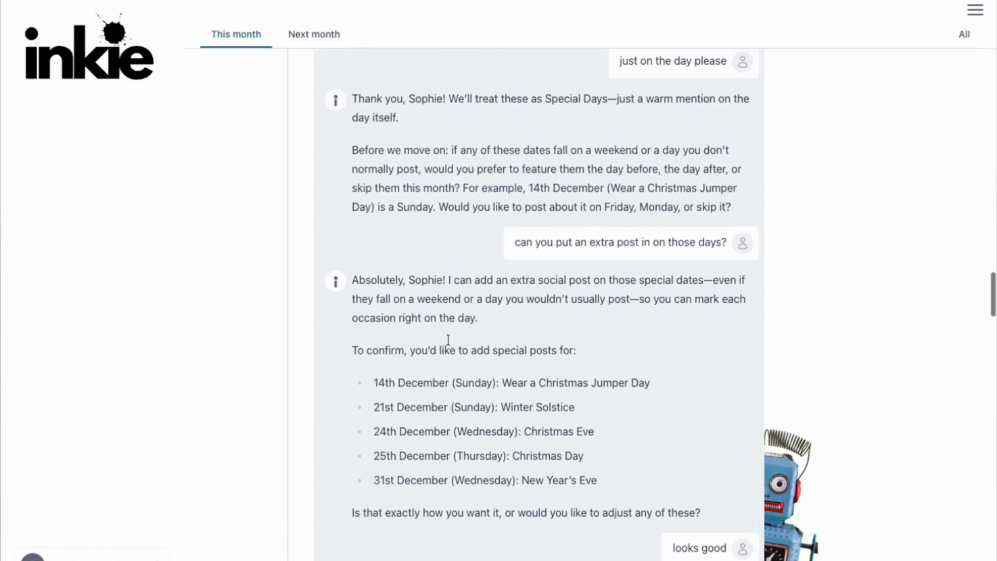
{"action": "scroll", "coordinate": [448, 338], "scroll_direction": "down", "scroll_amount": 6}
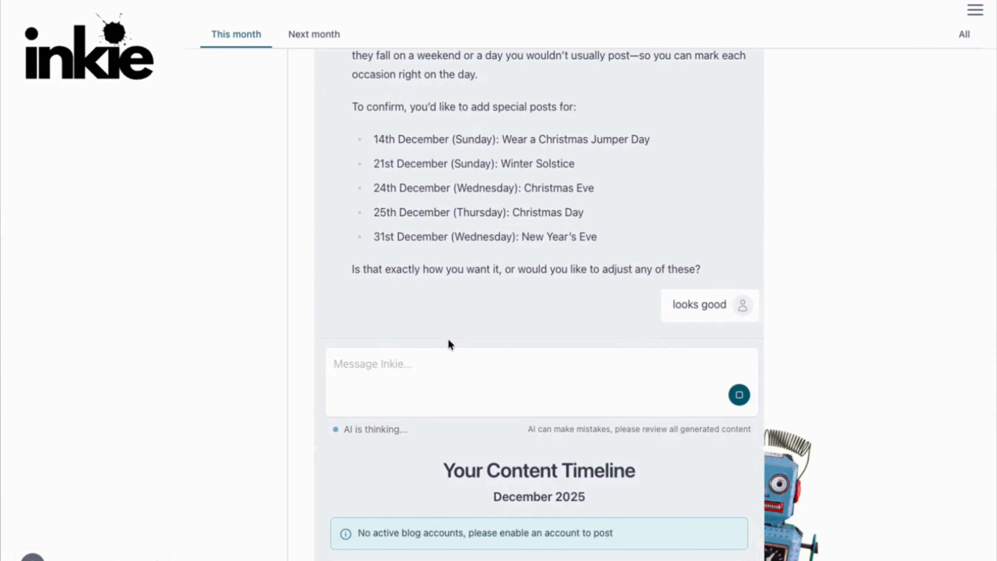
{"action": "scroll", "coordinate": [448, 340], "scroll_direction": "up", "scroll_amount": 8}
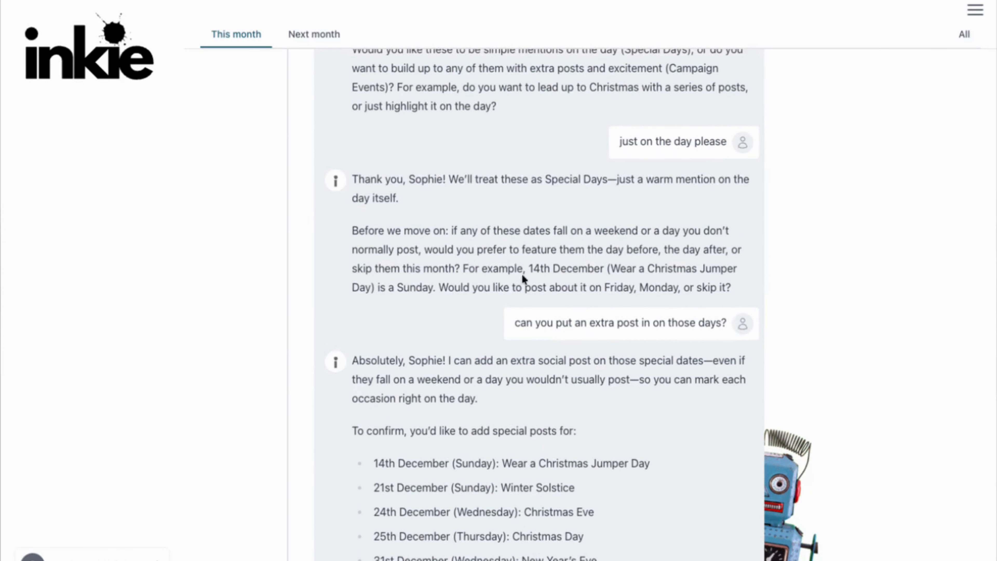
{"action": "scroll", "coordinate": [438, 416], "scroll_direction": "down", "scroll_amount": 13}
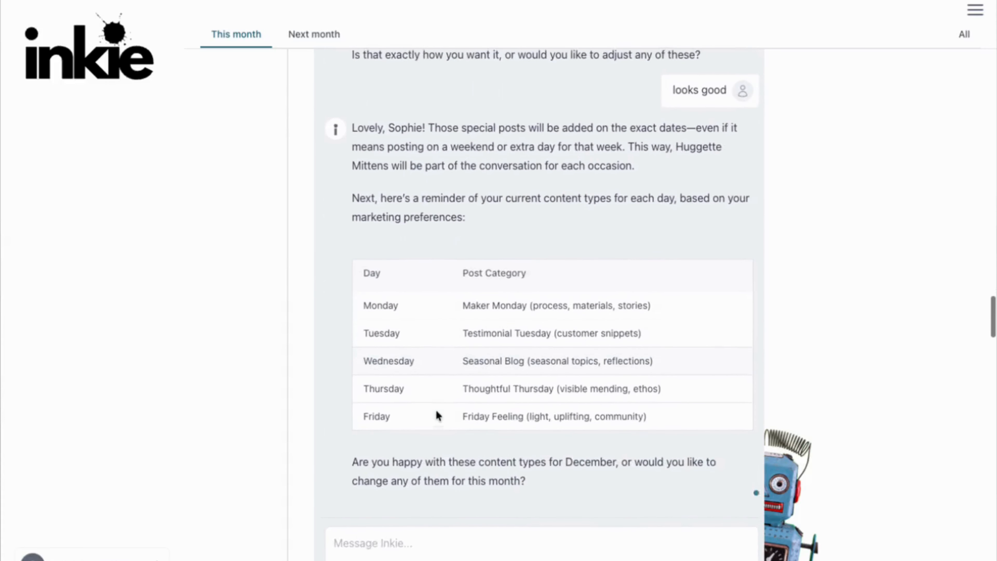
{"action": "scroll", "coordinate": [438, 415], "scroll_direction": "down", "scroll_amount": 1}
{"action": "scroll", "coordinate": [438, 415], "scroll_direction": "up", "scroll_amount": 1}
{"action": "scroll", "coordinate": [439, 416], "scroll_direction": "down", "scroll_amount": 1}
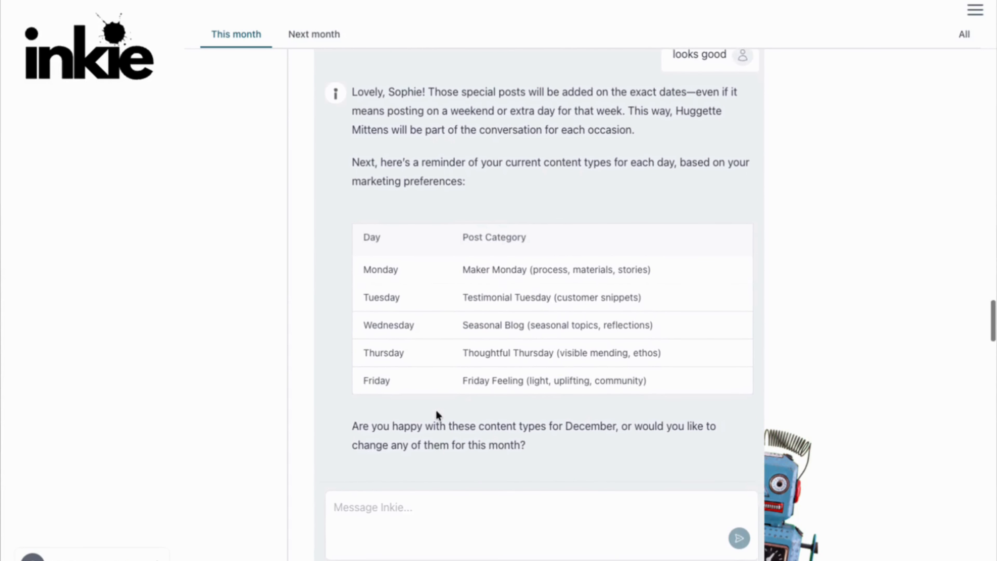
{"action": "scroll", "coordinate": [439, 415], "scroll_direction": "down", "scroll_amount": 1}
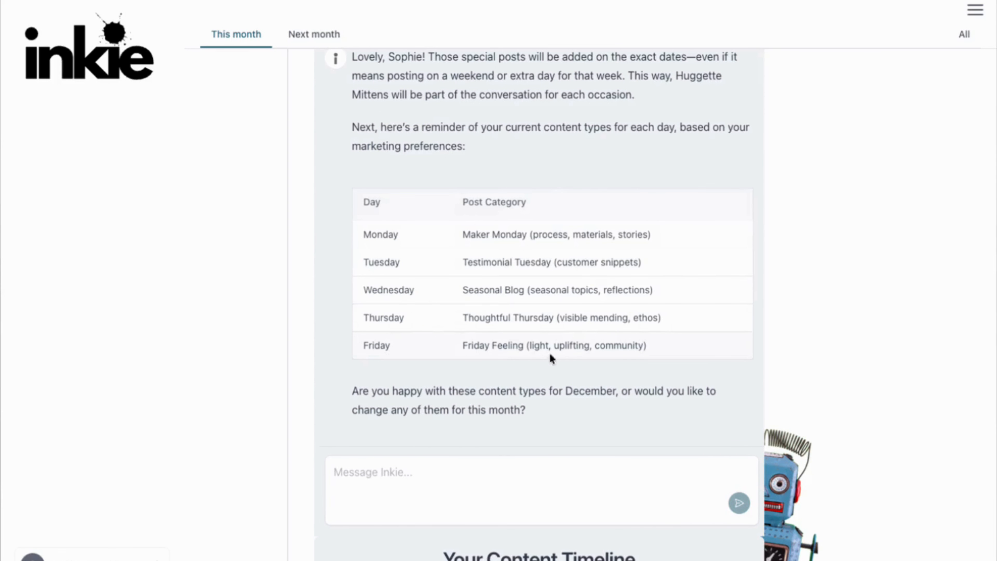
{"action": "scroll", "coordinate": [493, 443], "scroll_direction": "down", "scroll_amount": 1}
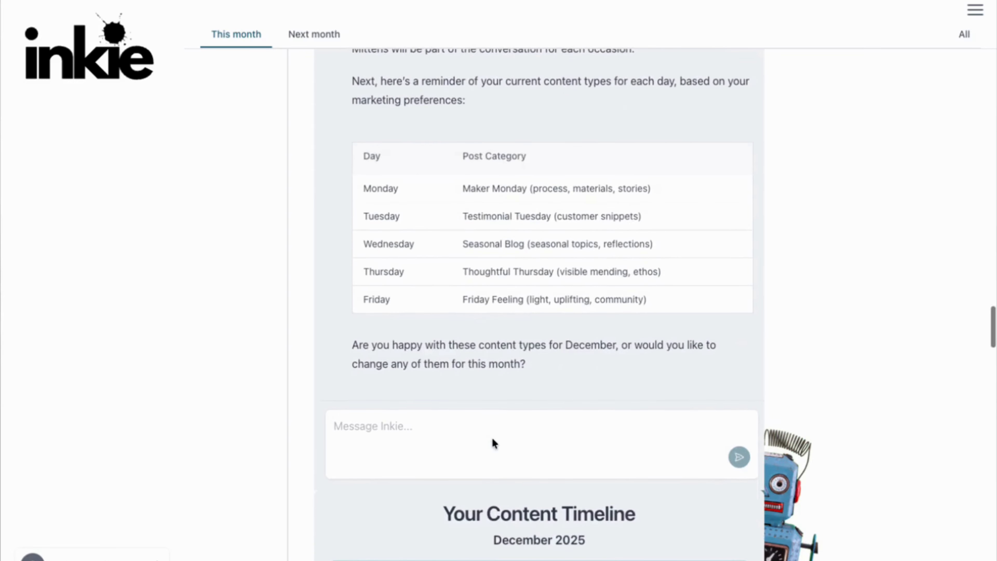
{"action": "left_click", "coordinate": [495, 434]}
{"action": "type", "text": "looks fi"}
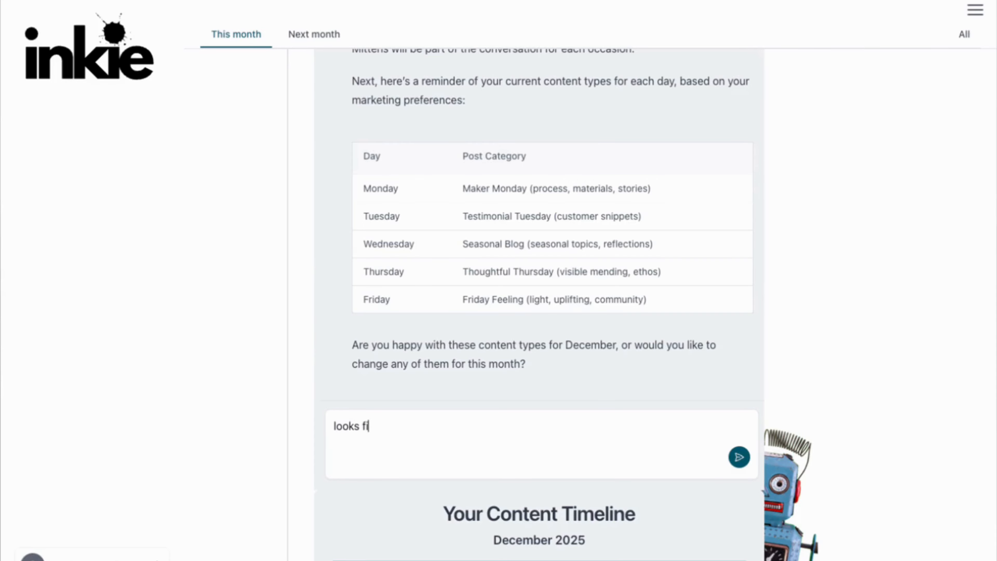
{"action": "type", "text": "ne"}
{"action": "key", "text": "Return"}
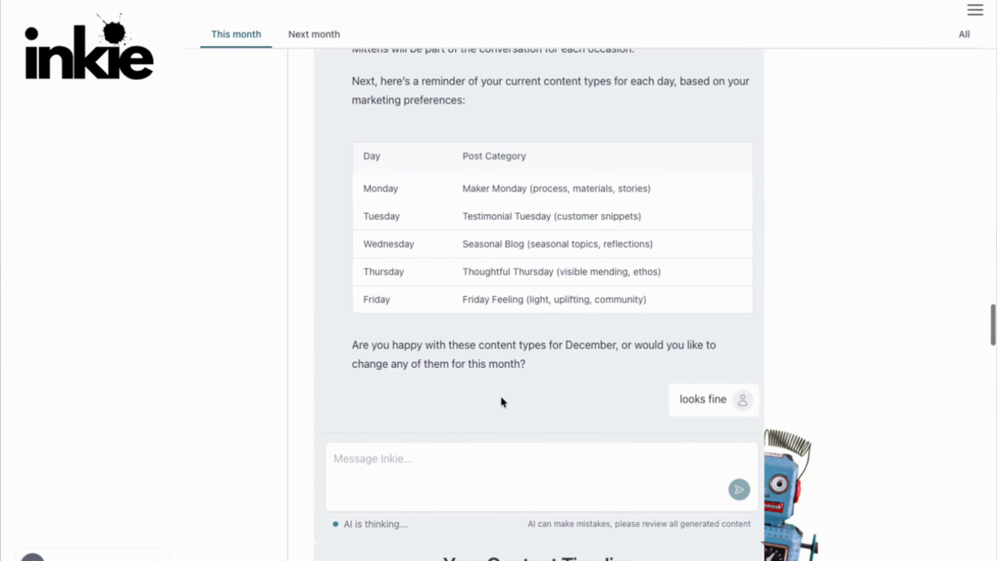
Choose winter as the December theme by replying "as it is our first lets just go for winter".
{"action": "scroll", "coordinate": [502, 402], "scroll_direction": "down", "scroll_amount": 6}
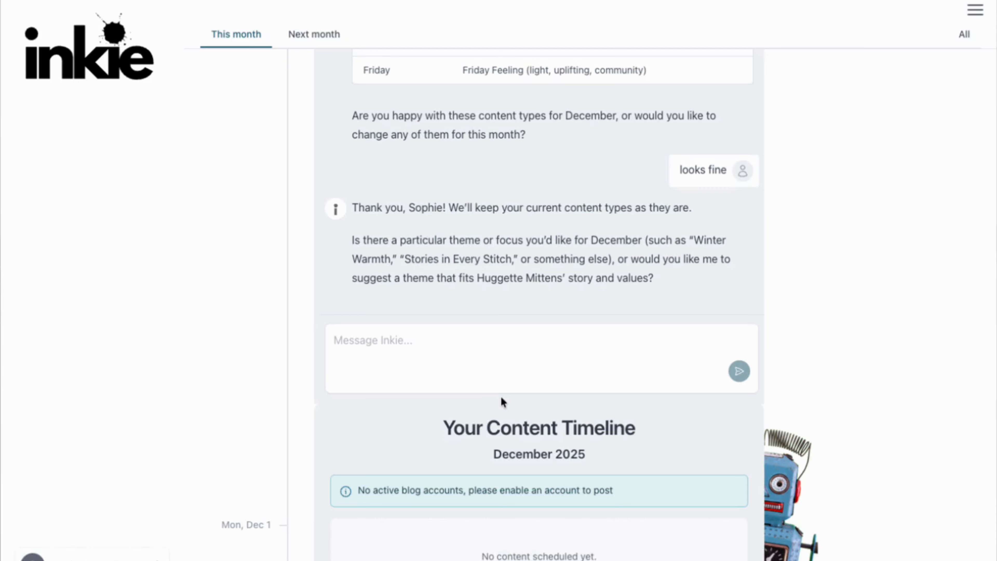
{"action": "left_click", "coordinate": [454, 339]}
{"action": "type", "text": "as it is our "}
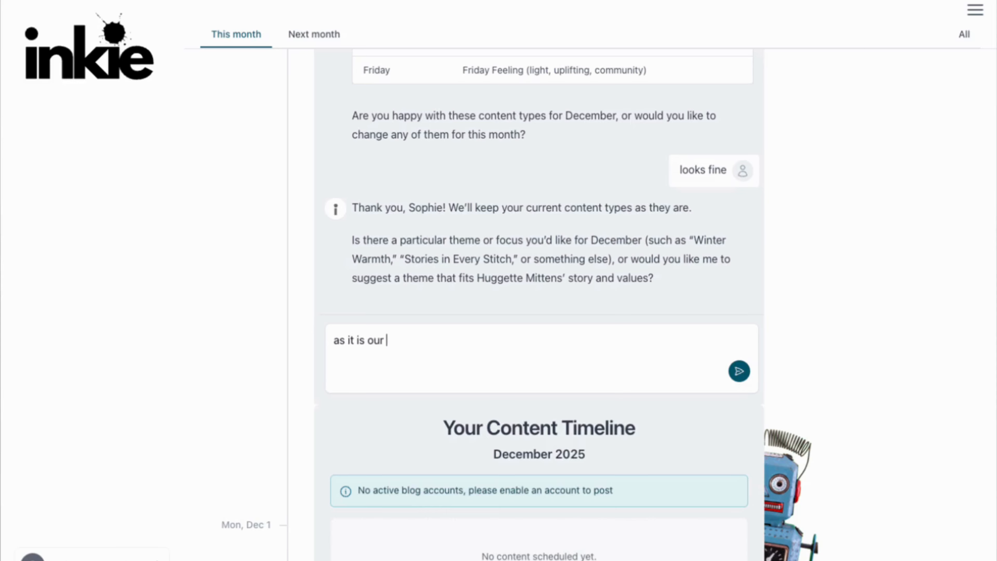
{"action": "type", "text": "first lets just go for win"}
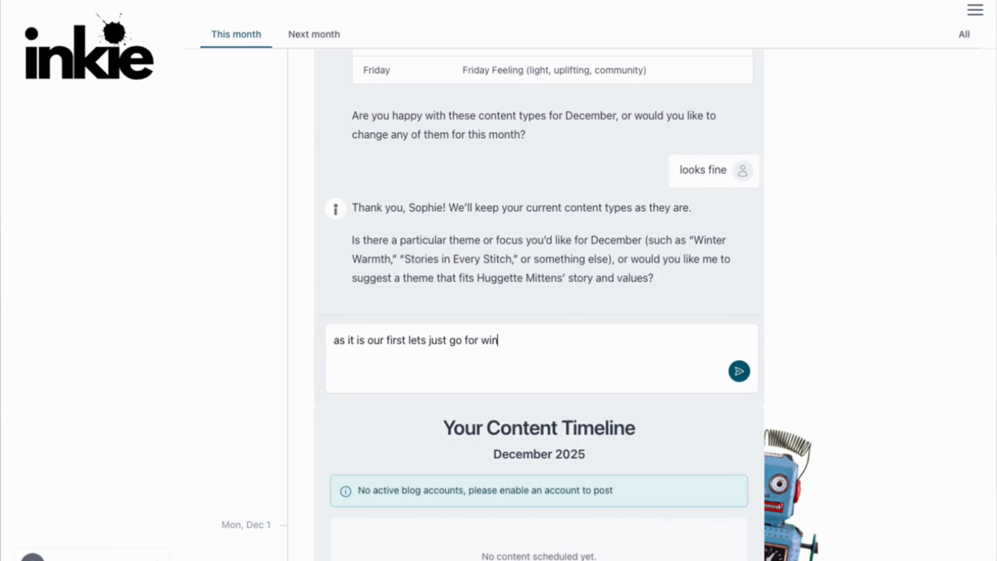
{"action": "type", "text": "ter"}
{"action": "key", "text": "Return"}
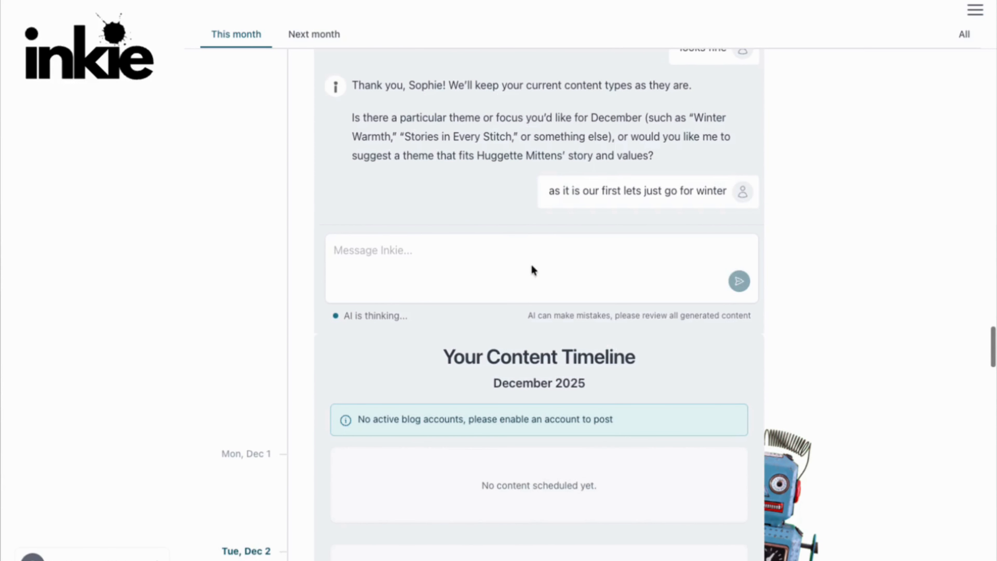
Answer Inkie's question about featuring products or introducing the whole collection in December by replying "that sounds good".
{"action": "scroll", "coordinate": [464, 339], "scroll_direction": "down", "scroll_amount": 1}
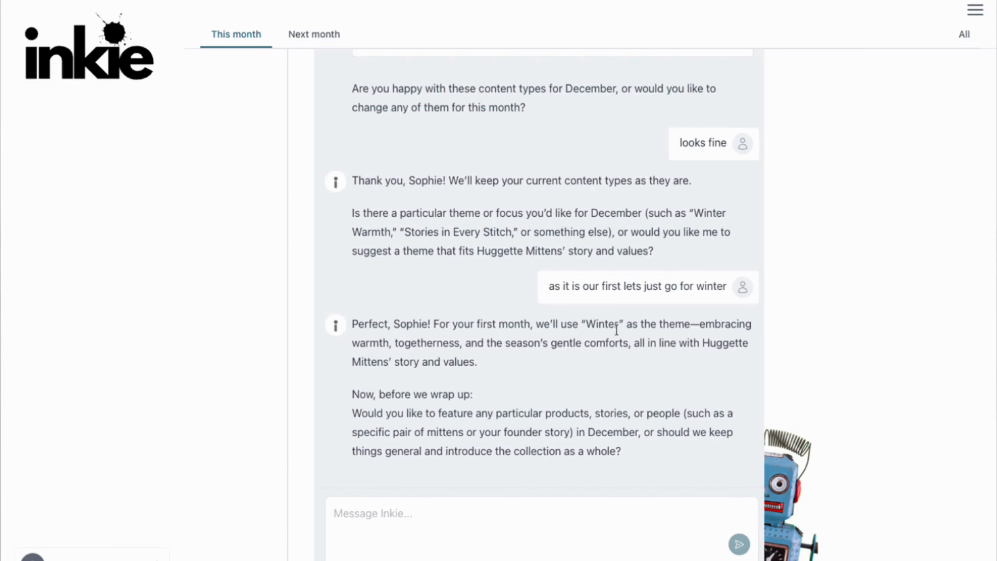
{"action": "scroll", "coordinate": [620, 420], "scroll_direction": "down", "scroll_amount": 3}
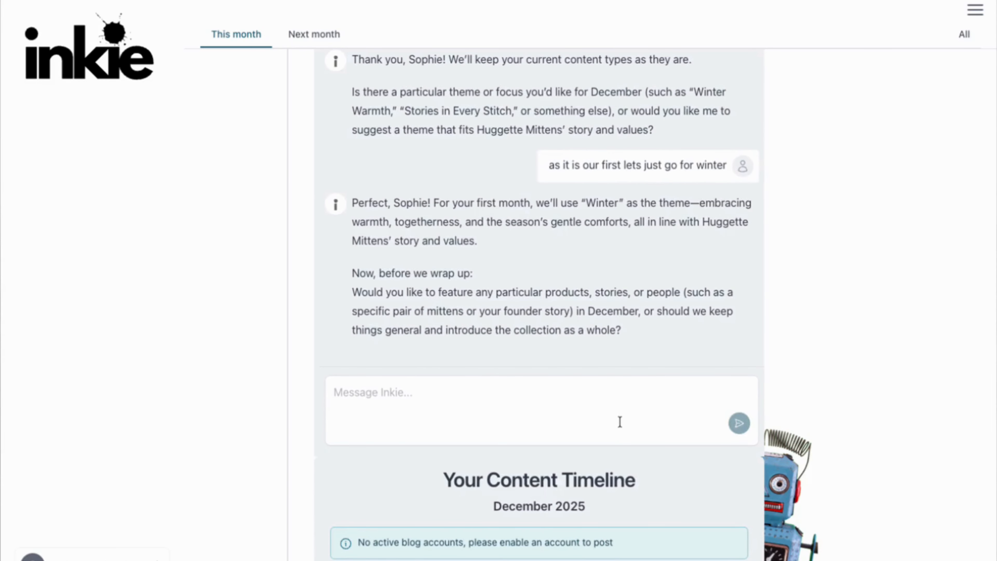
{"action": "scroll", "coordinate": [620, 422], "scroll_direction": "up", "scroll_amount": 2}
{"action": "scroll", "coordinate": [620, 422], "scroll_direction": "down", "scroll_amount": 2}
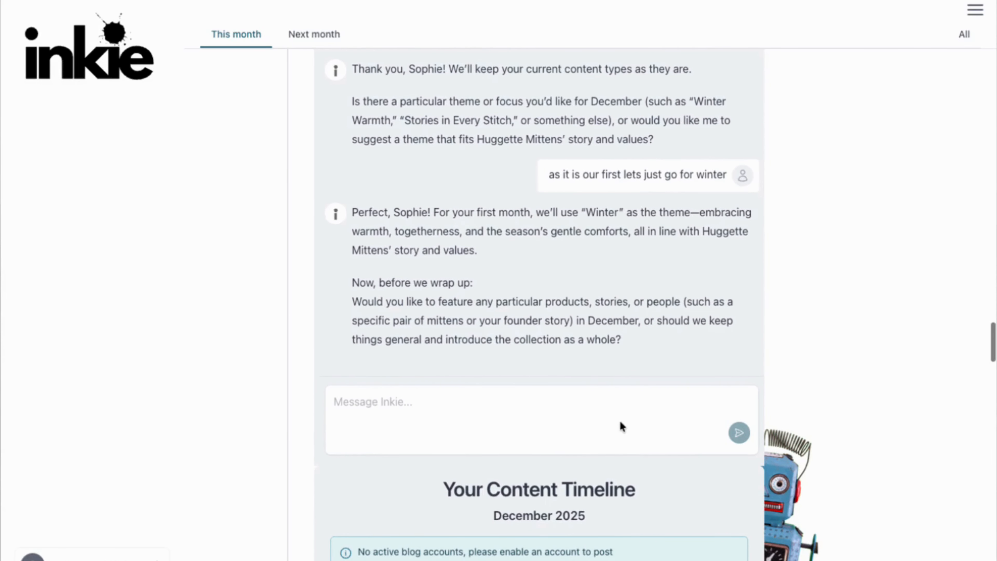
{"action": "scroll", "coordinate": [585, 344], "scroll_direction": "up", "scroll_amount": 1}
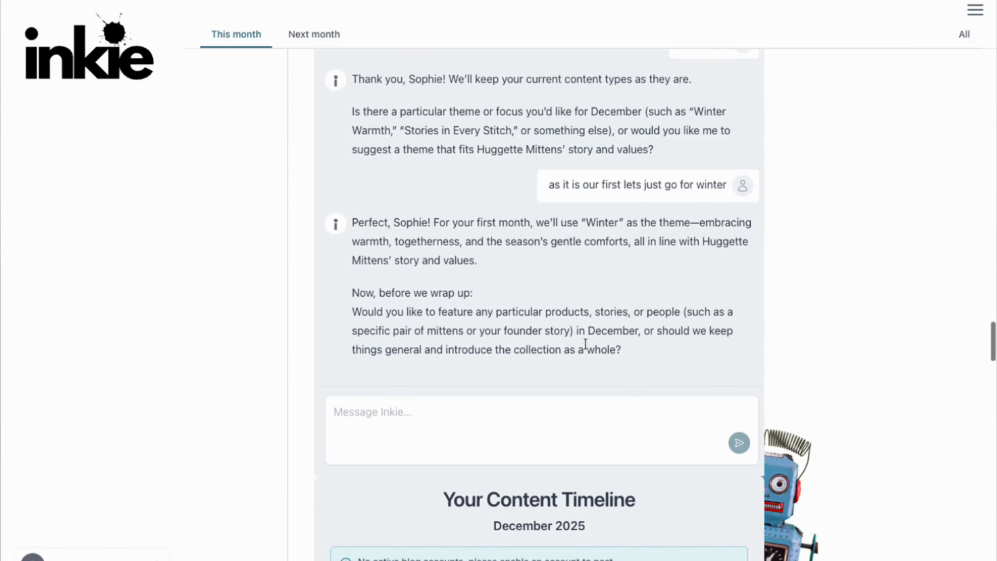
{"action": "scroll", "coordinate": [585, 344], "scroll_direction": "down", "scroll_amount": 2}
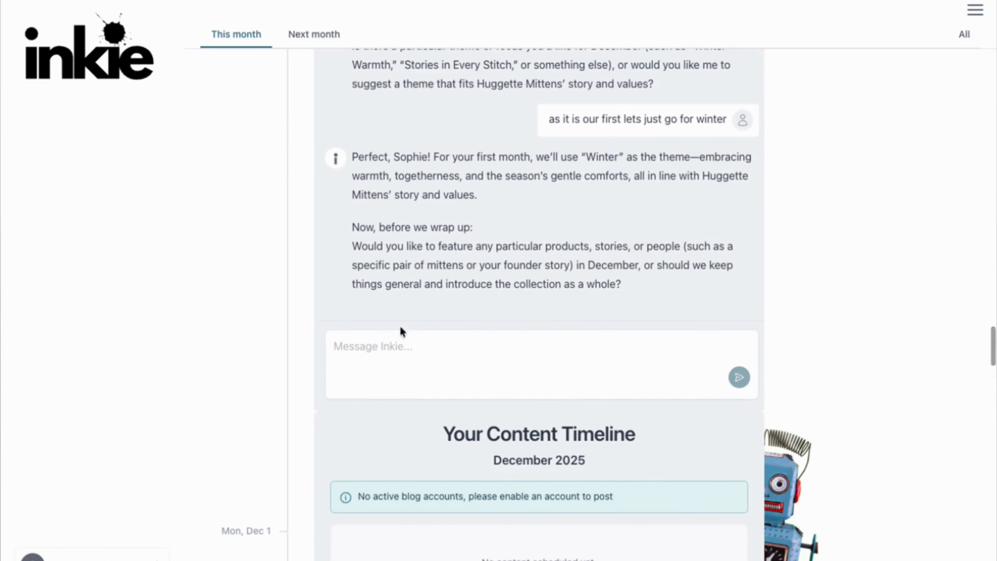
{"action": "scroll", "coordinate": [491, 360], "scroll_direction": "down", "scroll_amount": 1}
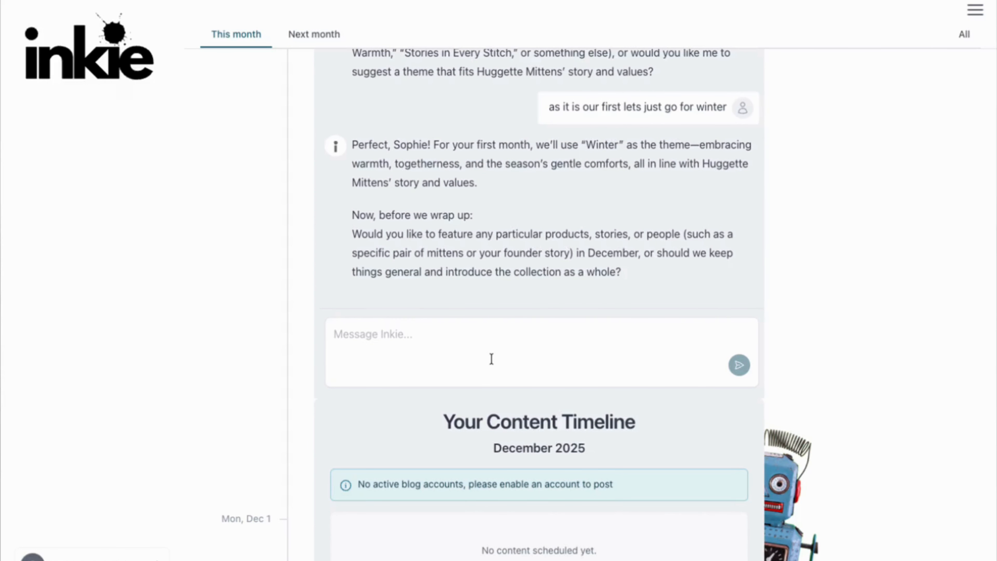
{"action": "left_click", "coordinate": [482, 351]}
{"action": "type", "text": "that so"}
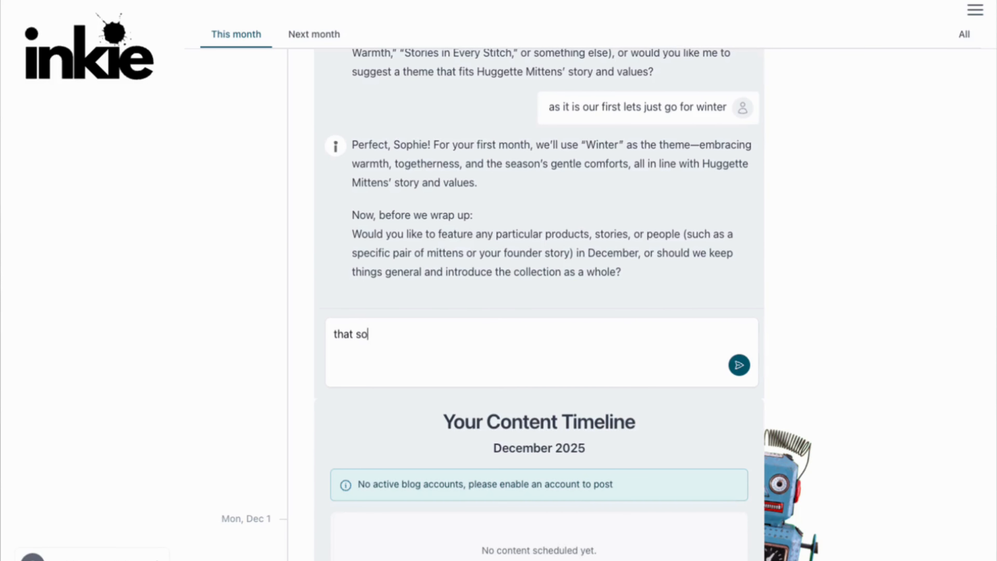
{"action": "type", "text": "unds good"}
{"action": "key", "text": "Return"}
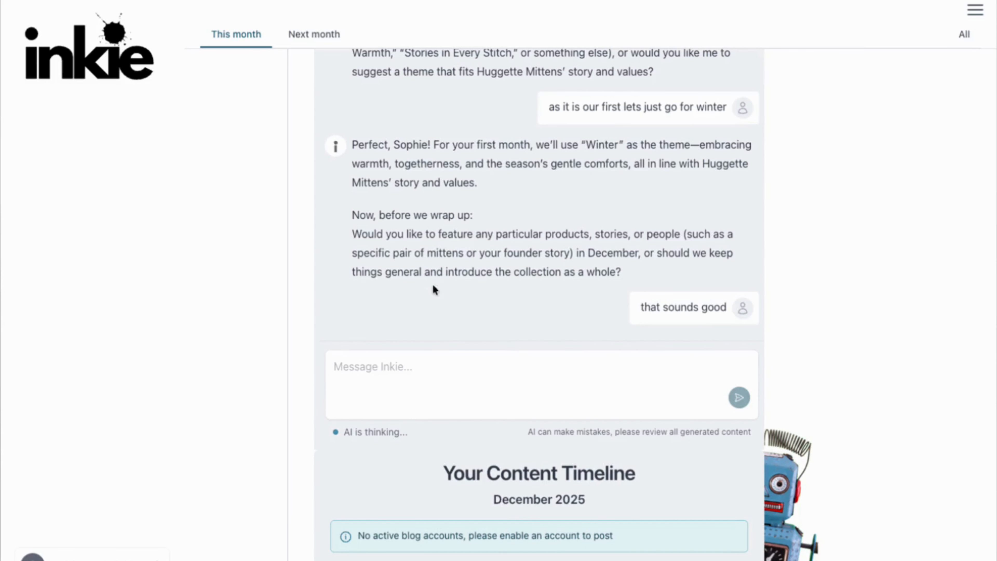
Review Inkie's summary of the December plan and approve saving it and generating content by replying "lets go".
{"action": "scroll", "coordinate": [465, 285], "scroll_direction": "down", "scroll_amount": 5}
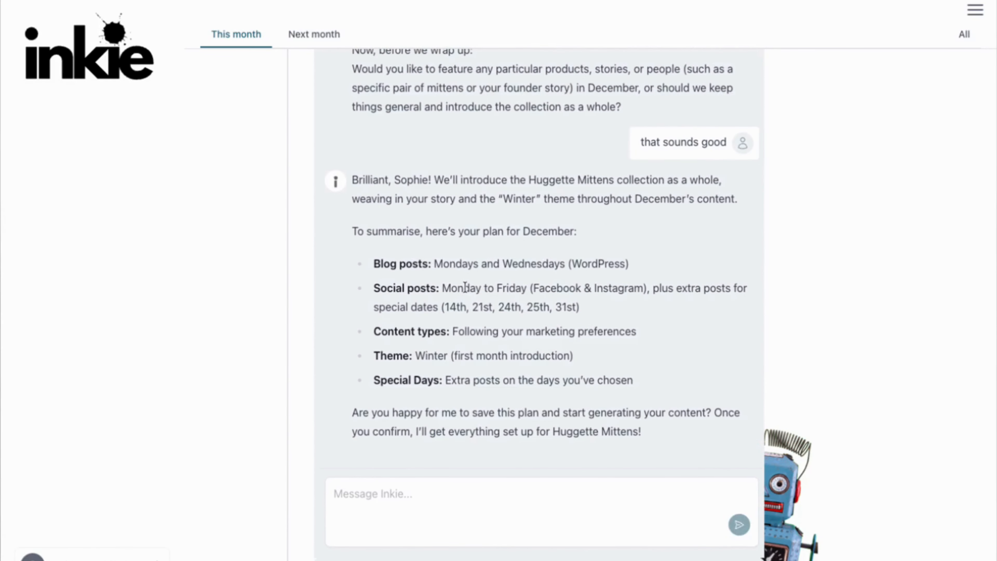
{"action": "scroll", "coordinate": [464, 287], "scroll_direction": "down", "scroll_amount": 2}
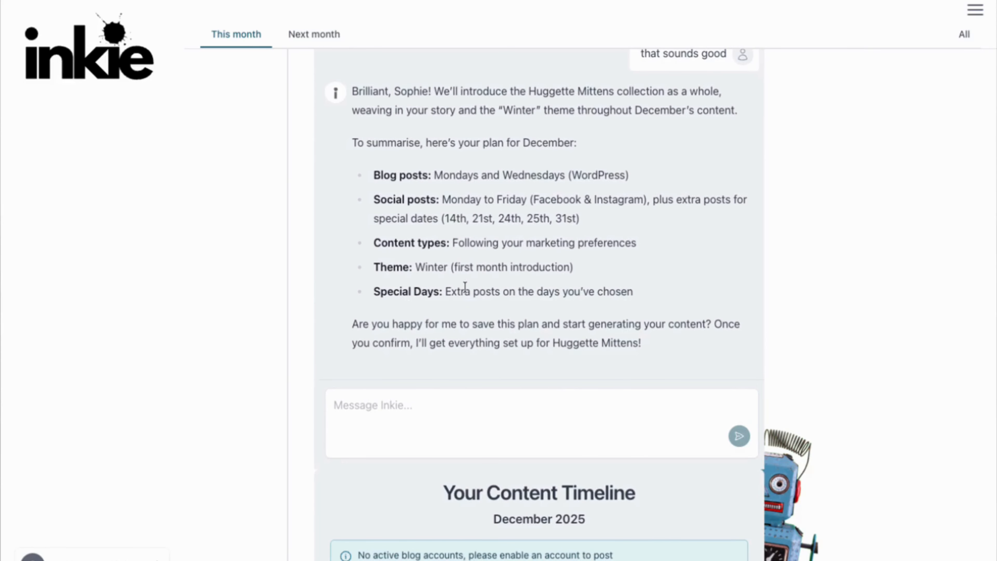
{"action": "scroll", "coordinate": [464, 287], "scroll_direction": "down", "scroll_amount": 1}
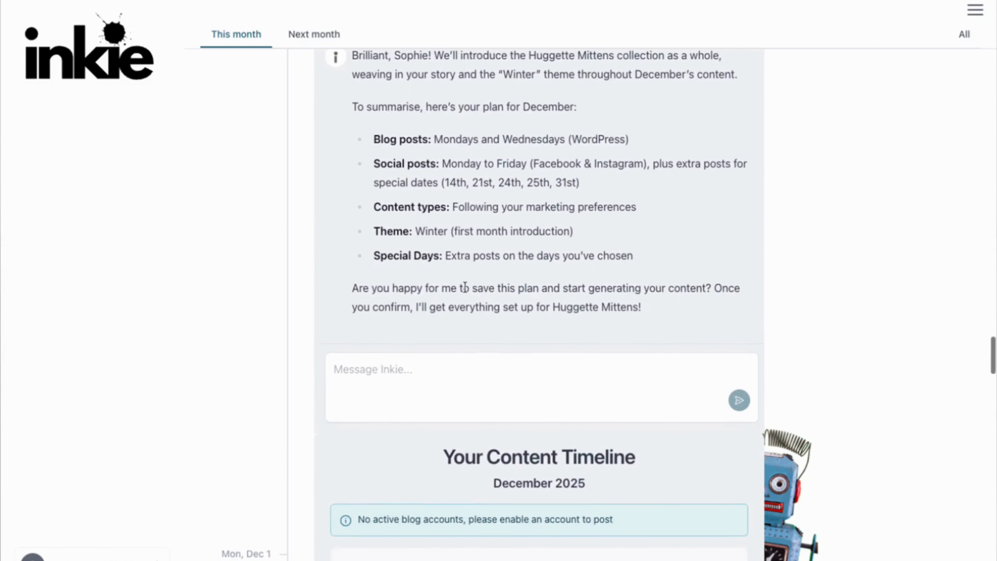
{"action": "scroll", "coordinate": [489, 282], "scroll_direction": "down", "scroll_amount": 1}
{"action": "scroll", "coordinate": [489, 282], "scroll_direction": "down", "scroll_amount": 1}
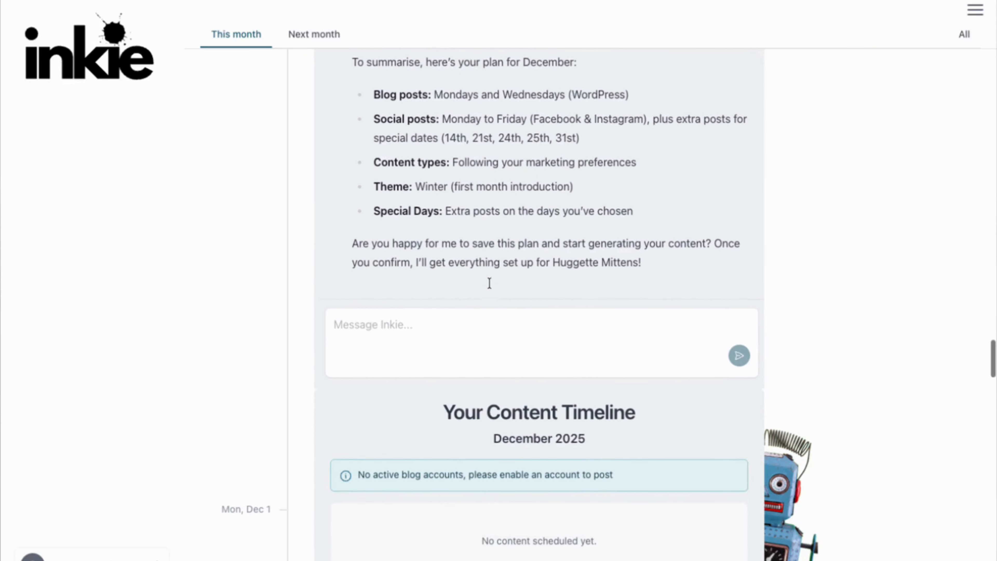
{"action": "left_click", "coordinate": [481, 306]}
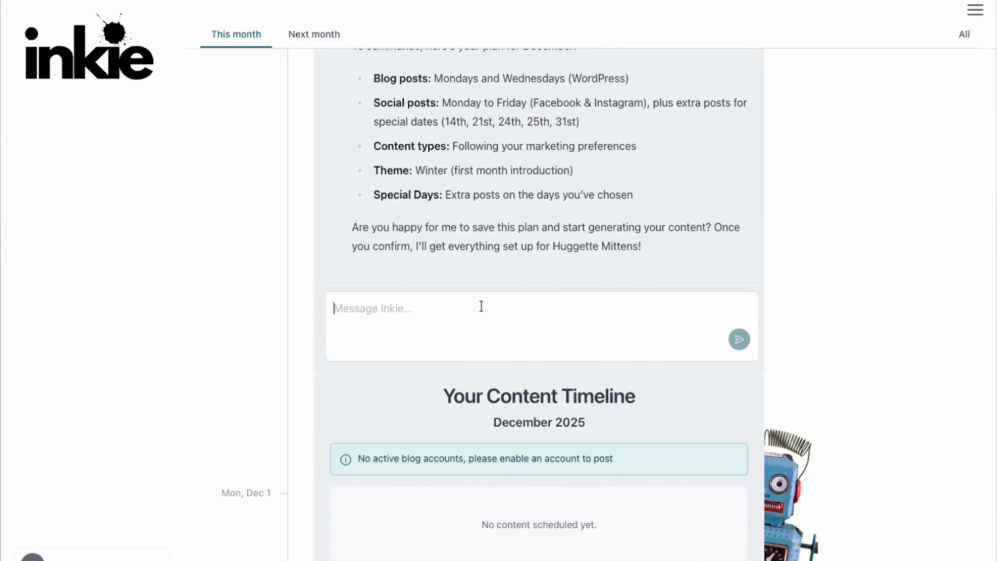
{"action": "type", "text": "lets go"}
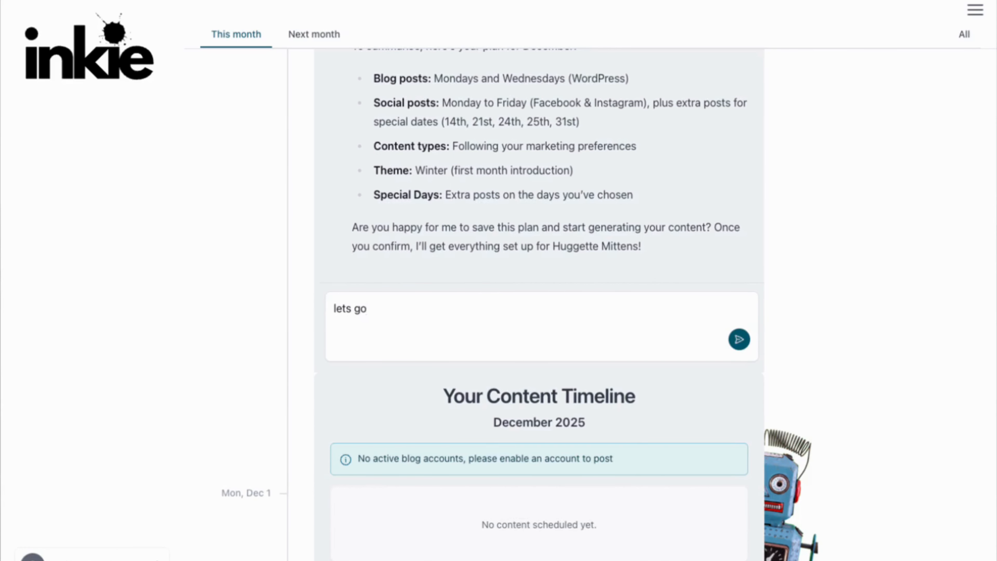
{"action": "key", "text": "Return"}
Check the operation steps of the Monthly Content Plan Setup, and collapse its details again.
{"action": "scroll", "coordinate": [484, 187], "scroll_direction": "down", "scroll_amount": 3}
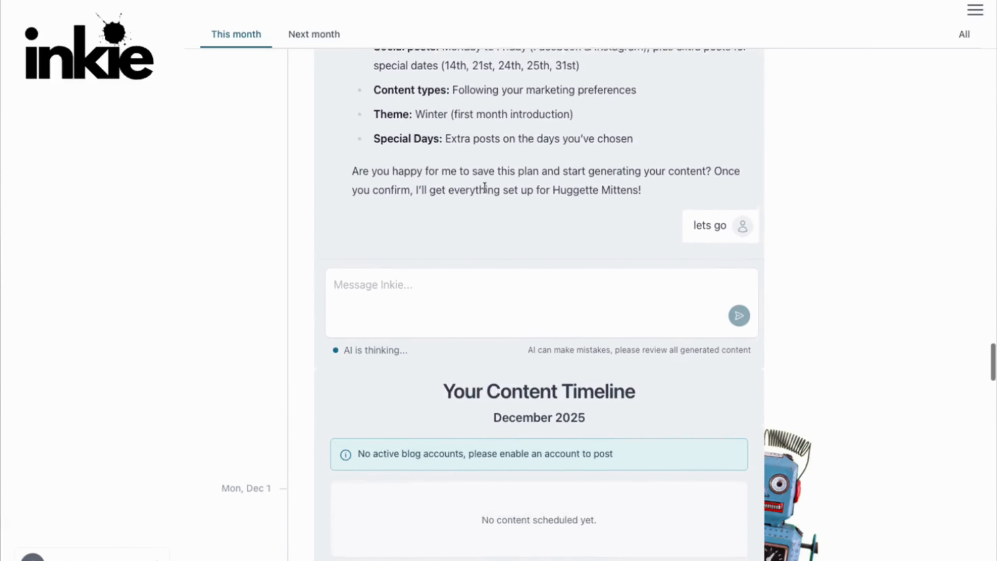
{"action": "scroll", "coordinate": [504, 241], "scroll_direction": "down", "scroll_amount": 3}
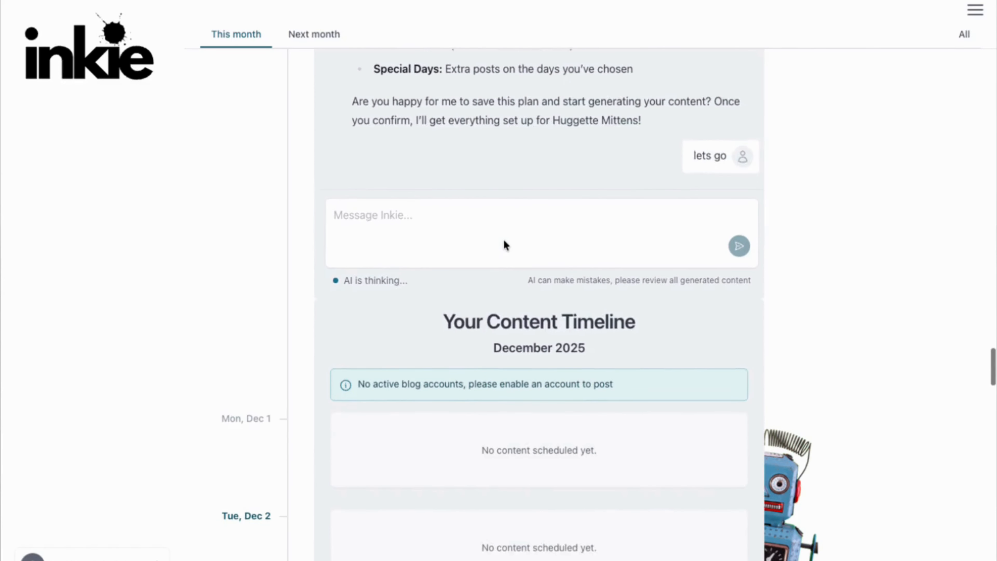
{"action": "scroll", "coordinate": [504, 240], "scroll_direction": "down", "scroll_amount": 2}
{"action": "scroll", "coordinate": [503, 240], "scroll_direction": "down", "scroll_amount": 1}
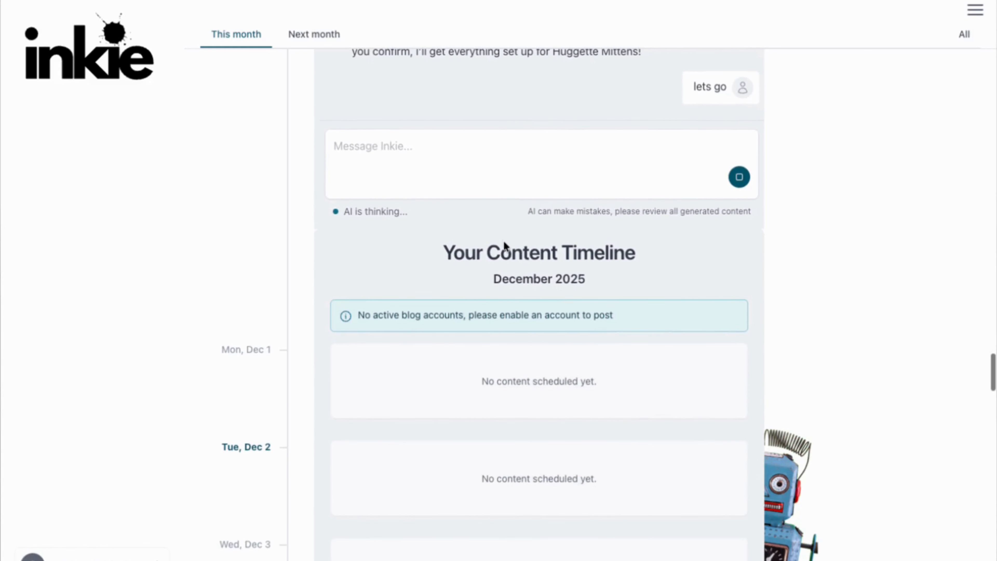
{"action": "scroll", "coordinate": [503, 240], "scroll_direction": "up", "scroll_amount": 1}
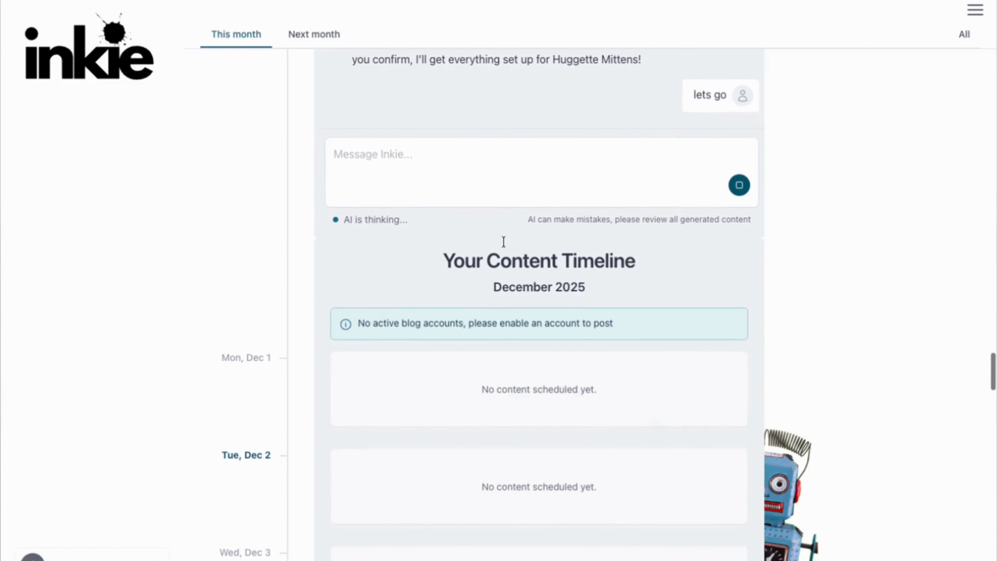
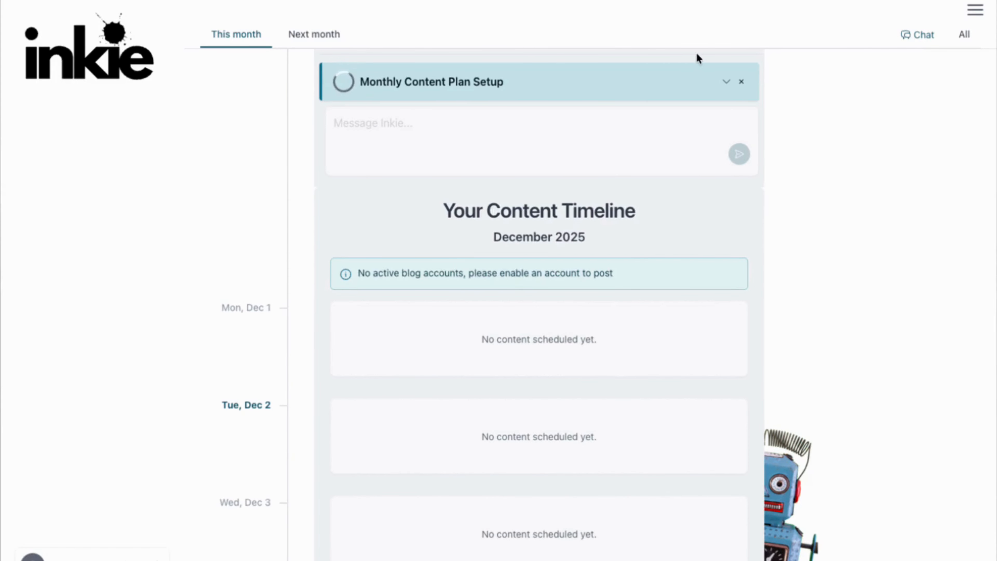
{"action": "left_click", "coordinate": [726, 82]}
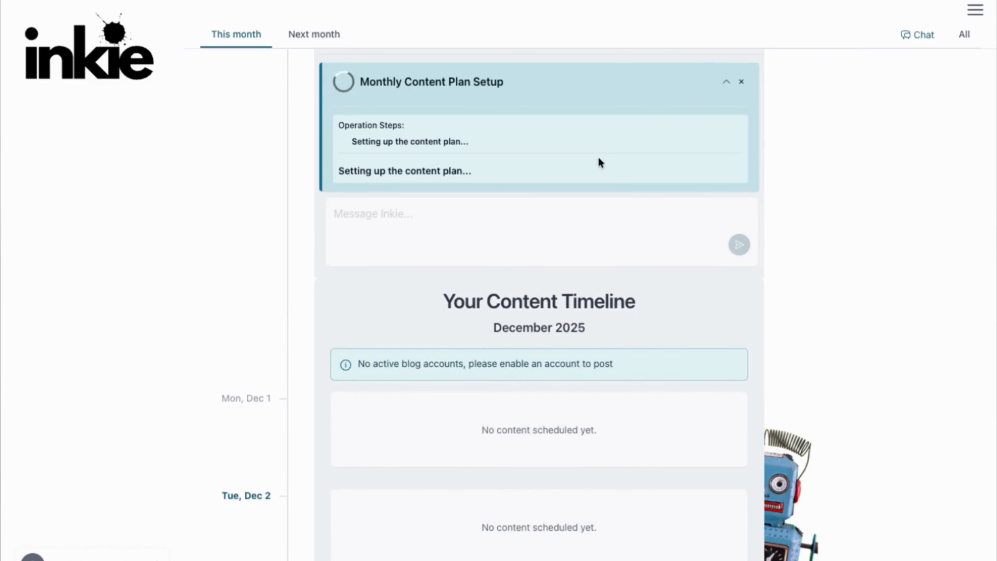
{"action": "scroll", "coordinate": [620, 191], "scroll_direction": "down", "scroll_amount": 1}
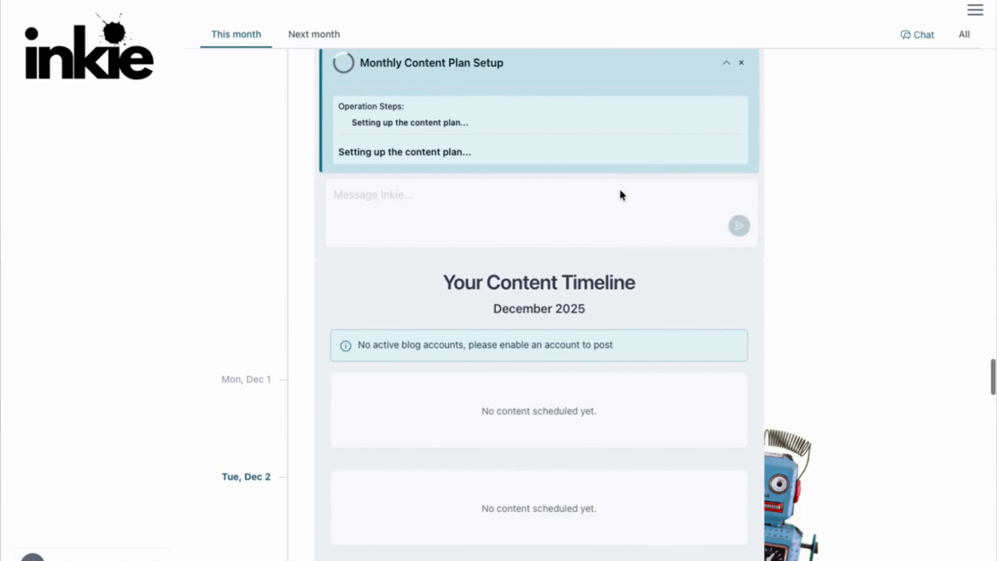
{"action": "left_click", "coordinate": [726, 63]}
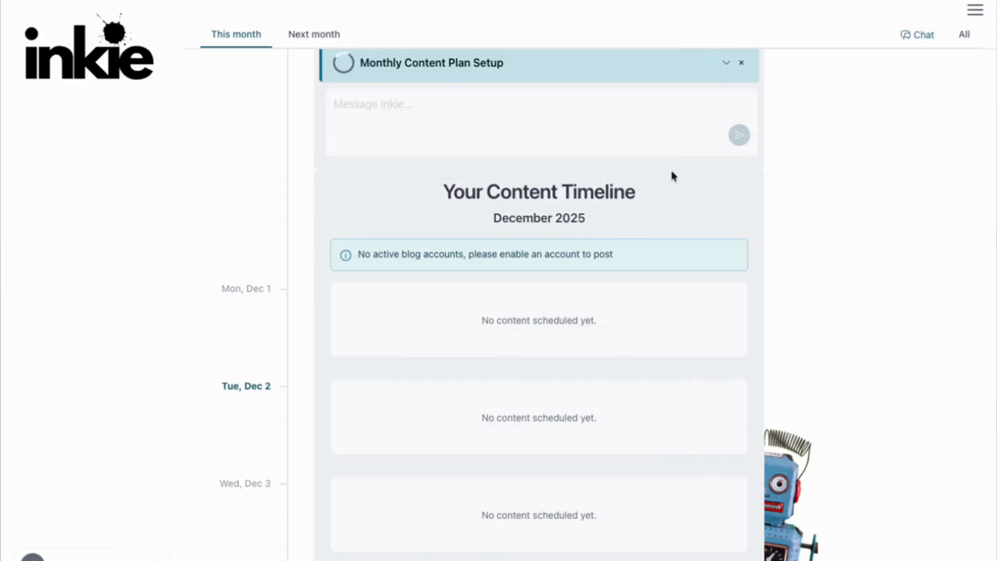
{"action": "scroll", "coordinate": [618, 348], "scroll_direction": "up", "scroll_amount": 3}
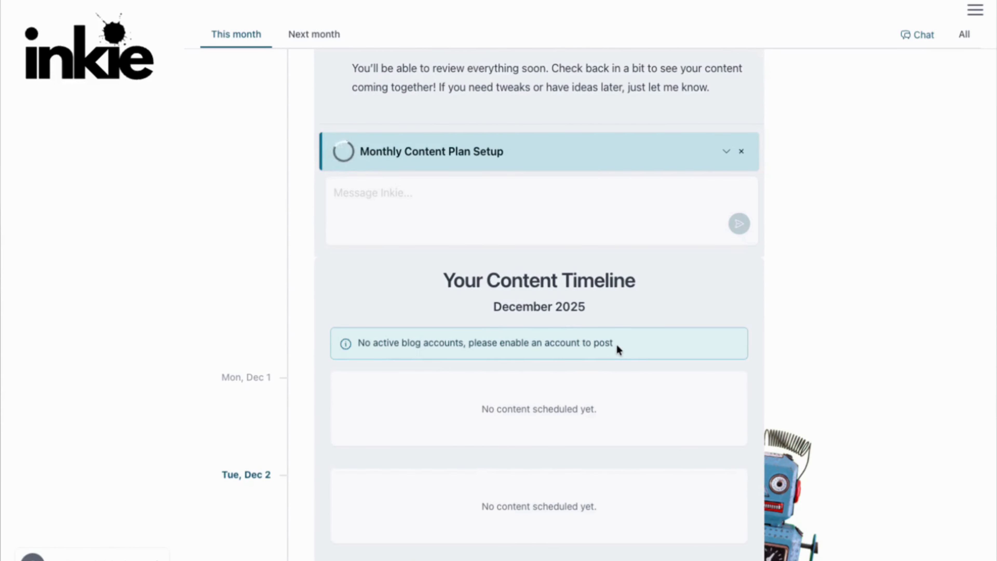
{"action": "scroll", "coordinate": [616, 345], "scroll_direction": "down", "scroll_amount": 1}
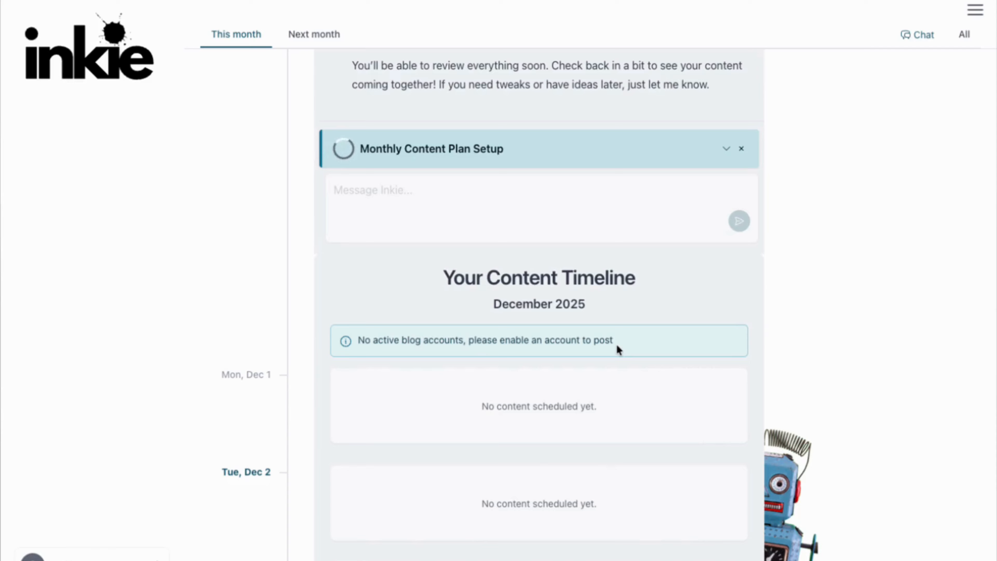
Look through the December 2025 content timeline and examine the blog post and caption being generated for Wed, Dec 3.
{"action": "scroll", "coordinate": [618, 348], "scroll_direction": "down", "scroll_amount": 20}
{"action": "scroll", "coordinate": [617, 348], "scroll_direction": "up", "scroll_amount": 20}
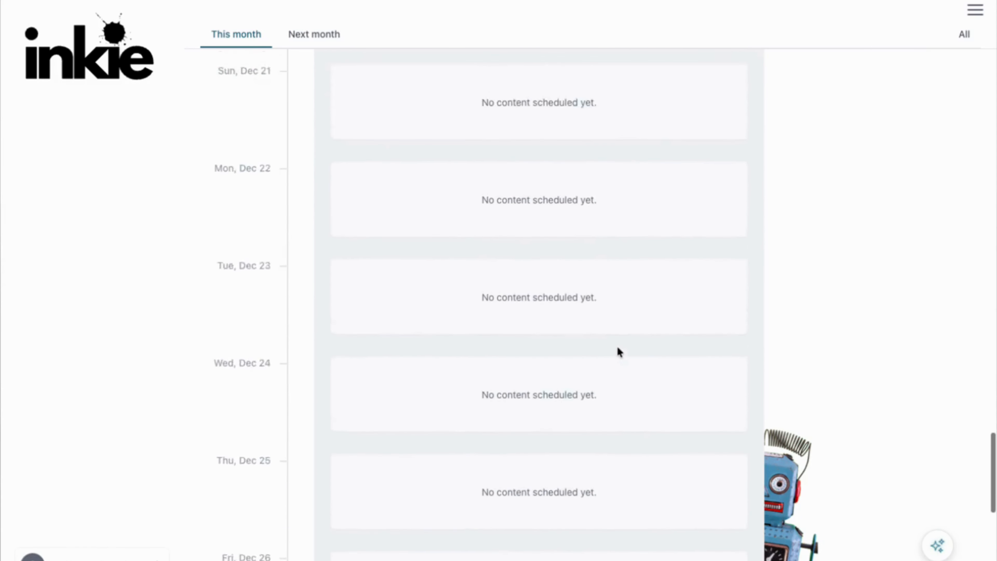
{"action": "scroll", "coordinate": [618, 351], "scroll_direction": "up", "scroll_amount": 12}
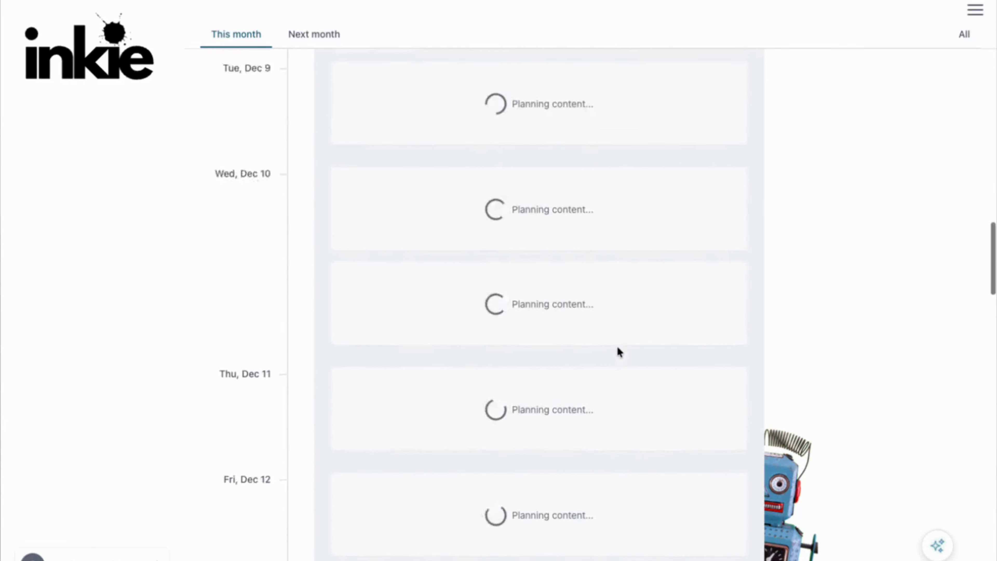
{"action": "scroll", "coordinate": [619, 350], "scroll_direction": "up", "scroll_amount": 10}
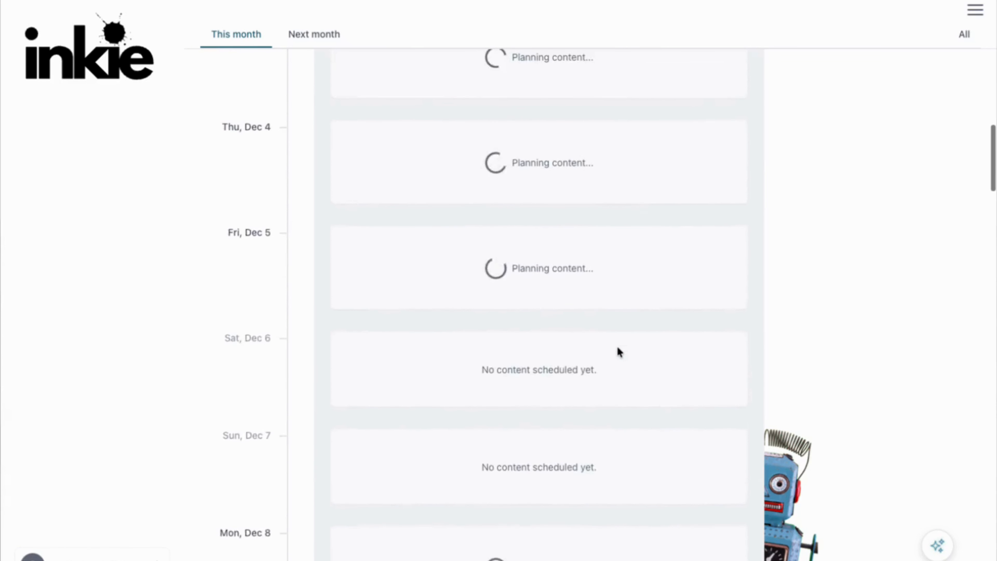
{"action": "scroll", "coordinate": [619, 350], "scroll_direction": "up", "scroll_amount": 10}
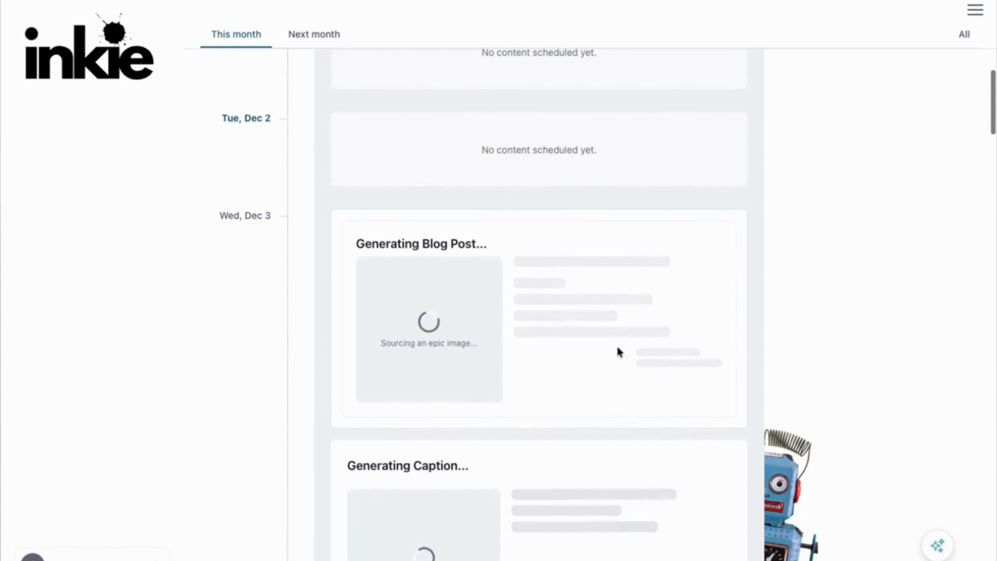
{"action": "scroll", "coordinate": [618, 351], "scroll_direction": "down", "scroll_amount": 4}
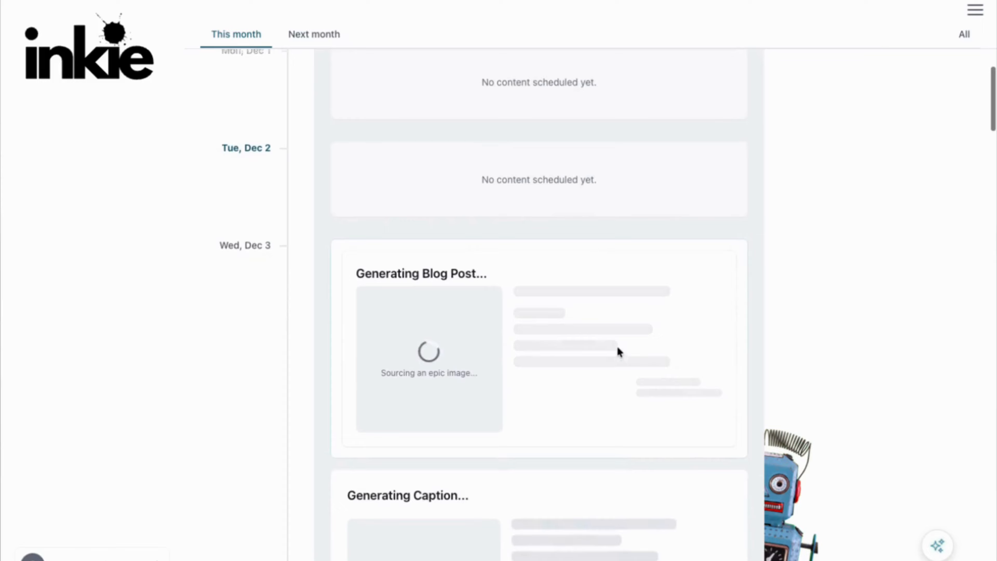
{"action": "scroll", "coordinate": [619, 351], "scroll_direction": "up", "scroll_amount": 2}
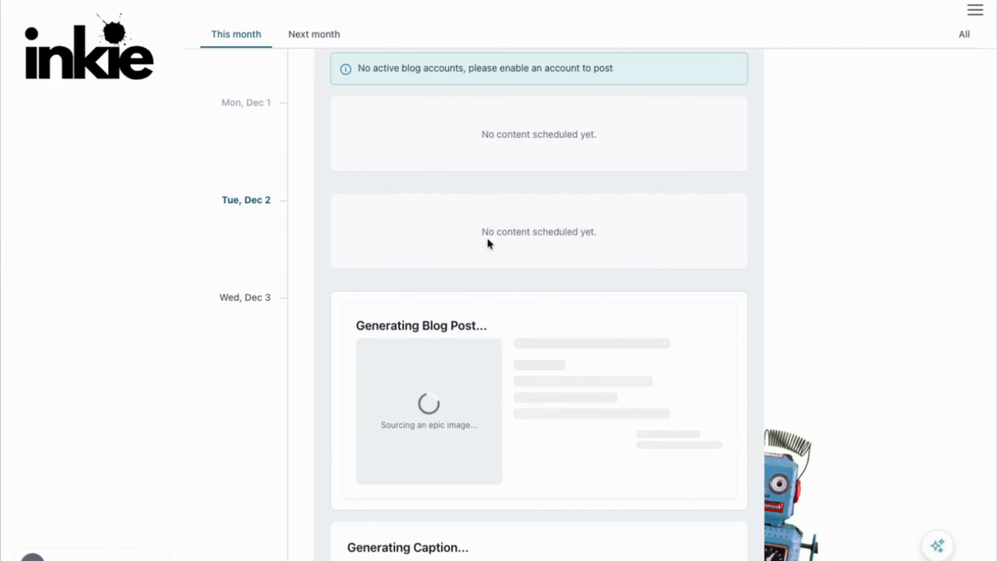
{"action": "scroll", "coordinate": [488, 240], "scroll_direction": "down", "scroll_amount": 3}
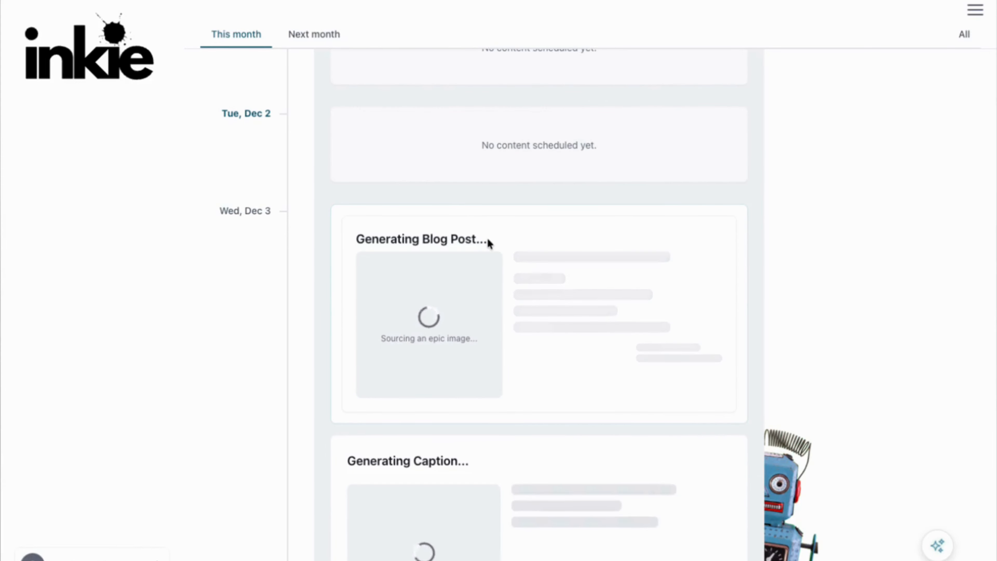
{"action": "scroll", "coordinate": [488, 240], "scroll_direction": "up", "scroll_amount": 3}
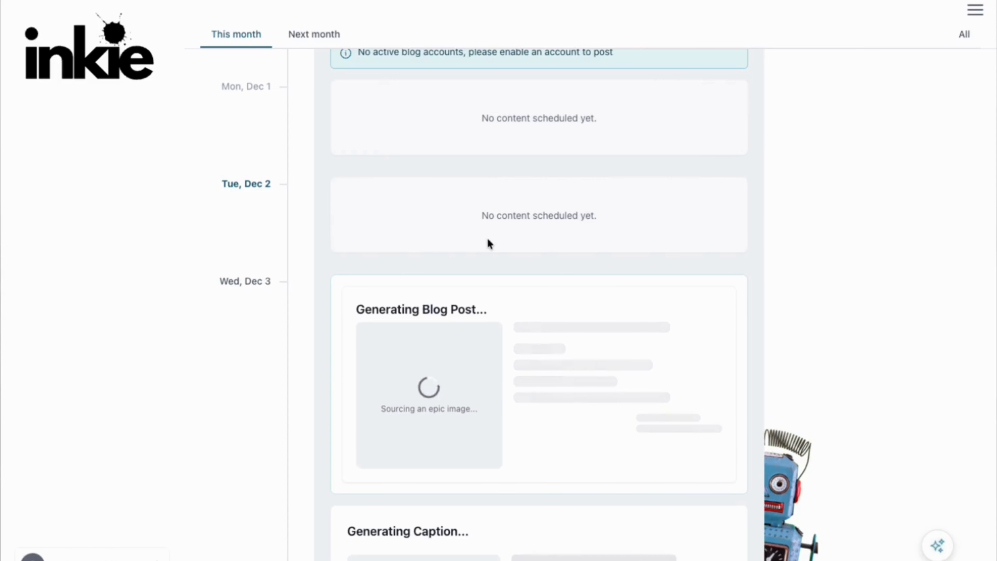
{"action": "scroll", "coordinate": [492, 228], "scroll_direction": "down", "scroll_amount": 3}
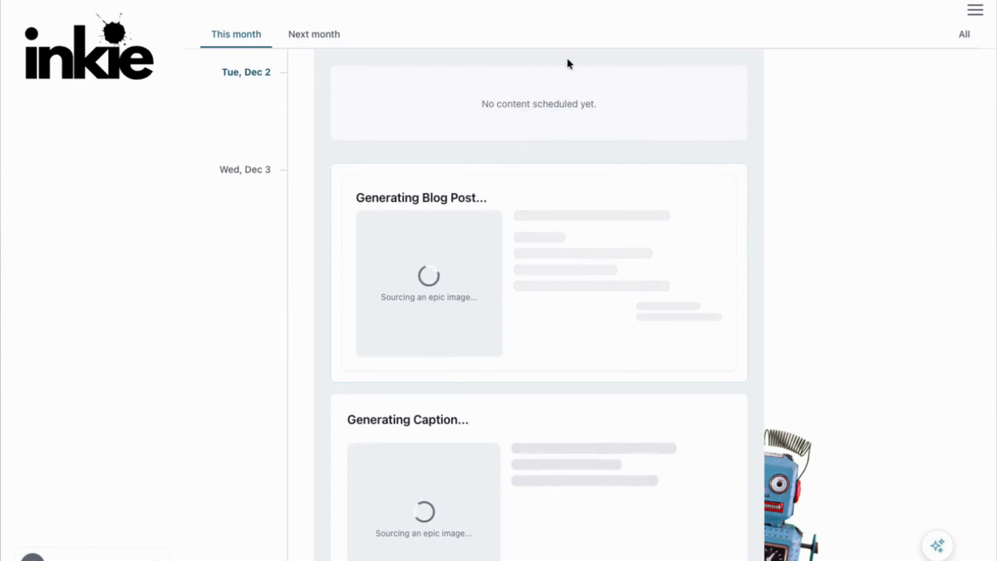
{"action": "scroll", "coordinate": [521, 207], "scroll_direction": "up", "scroll_amount": 2}
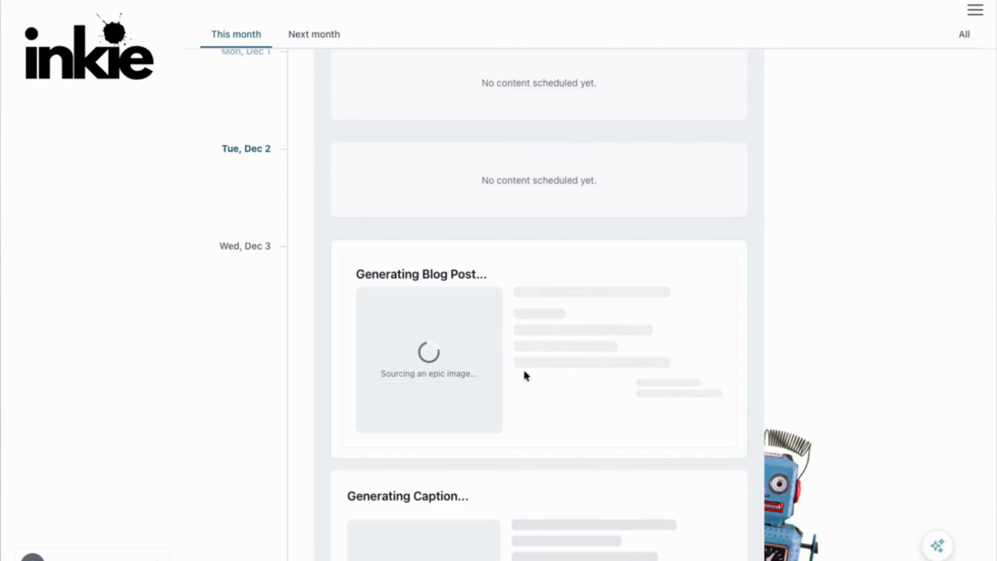
{"action": "scroll", "coordinate": [463, 342], "scroll_direction": "down", "scroll_amount": 2}
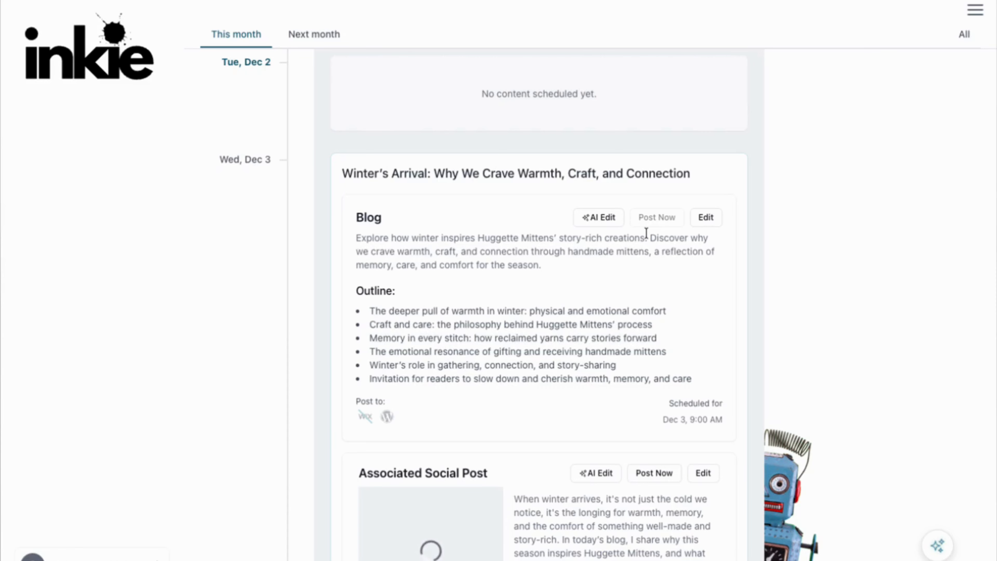
Look through the blog and social posts scheduled in the timeline from Wed, Dec 3 to Mon, Dec 8.
{"action": "scroll", "coordinate": [645, 234], "scroll_direction": "down", "scroll_amount": 6}
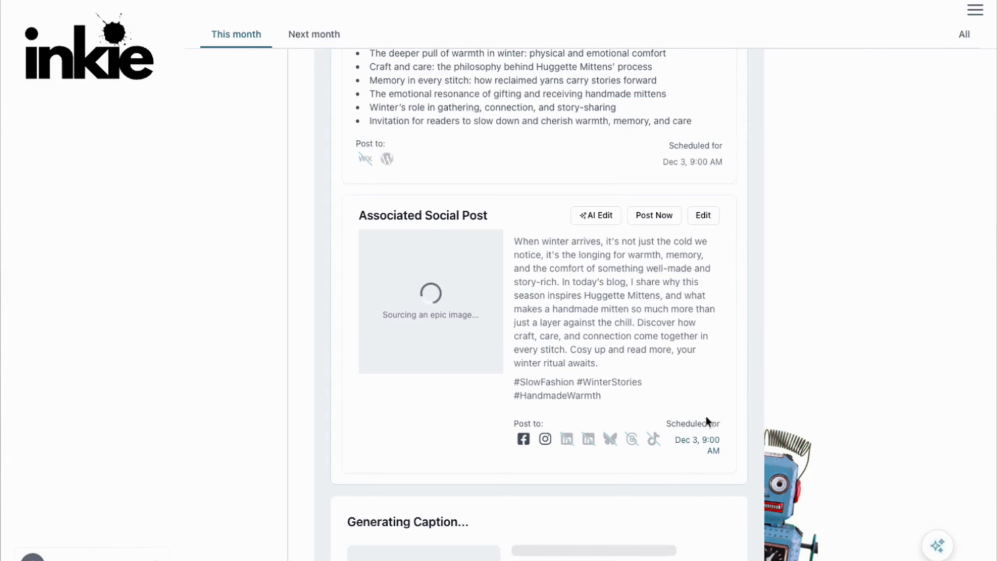
{"action": "scroll", "coordinate": [680, 434], "scroll_direction": "up", "scroll_amount": 8}
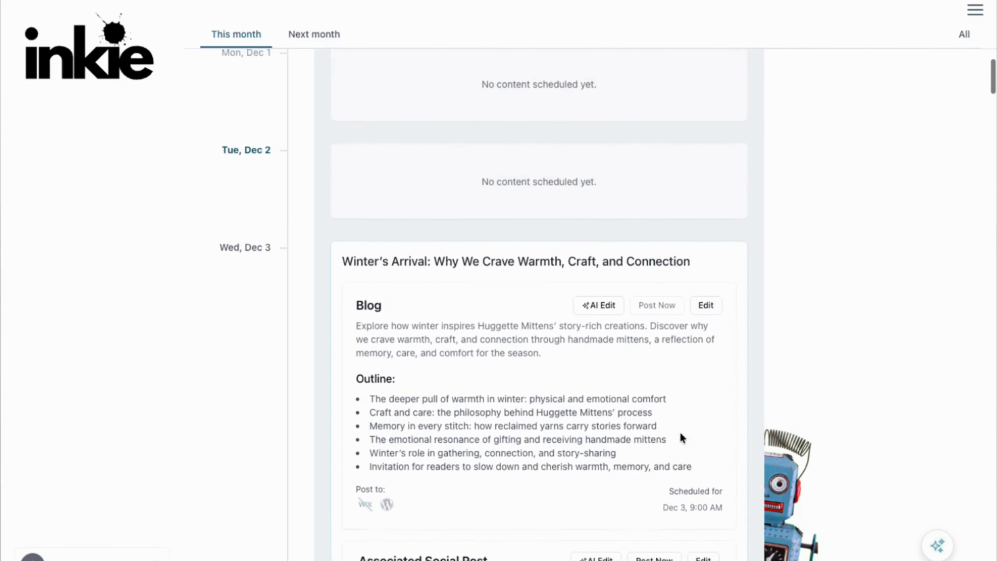
{"action": "scroll", "coordinate": [680, 433], "scroll_direction": "down", "scroll_amount": 7}
{"action": "scroll", "coordinate": [680, 433], "scroll_direction": "up", "scroll_amount": 4}
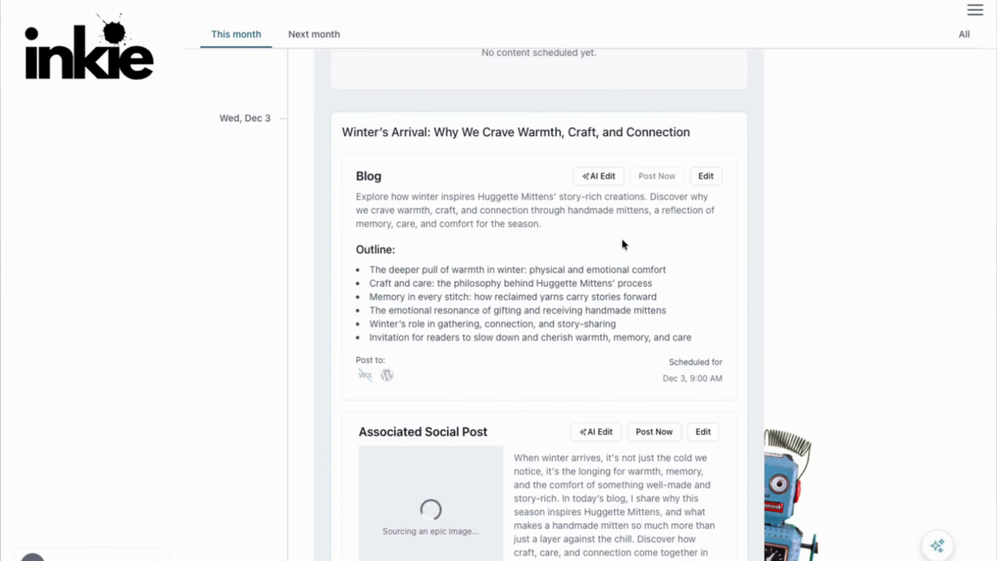
{"action": "scroll", "coordinate": [569, 395], "scroll_direction": "down", "scroll_amount": 10}
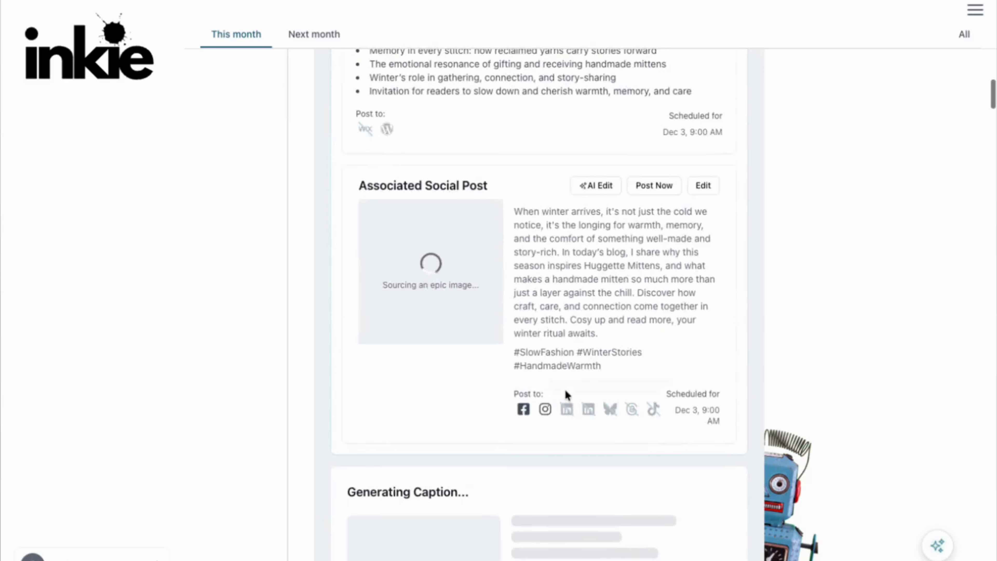
{"action": "scroll", "coordinate": [566, 391], "scroll_direction": "down", "scroll_amount": 10}
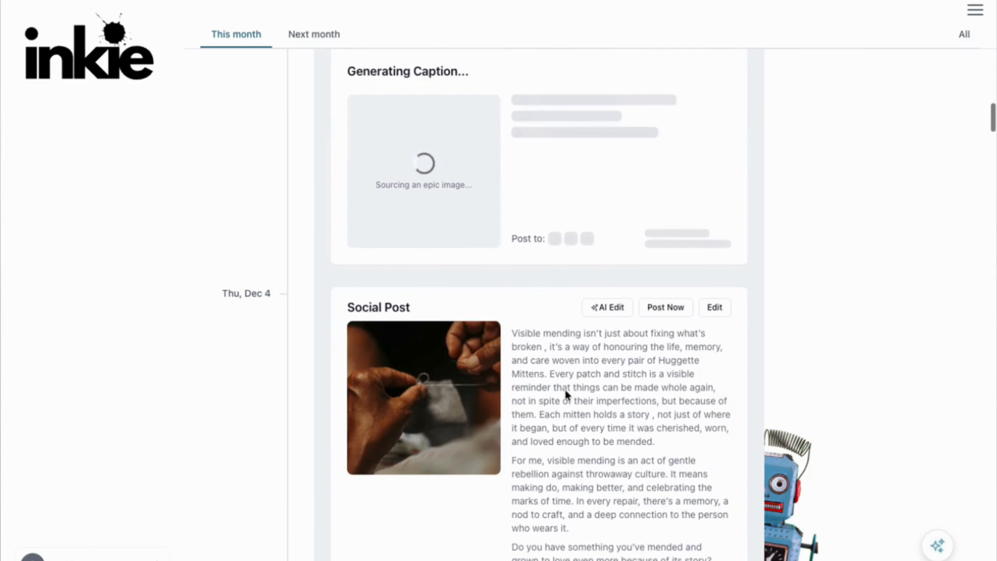
{"action": "scroll", "coordinate": [565, 390], "scroll_direction": "down", "scroll_amount": 15}
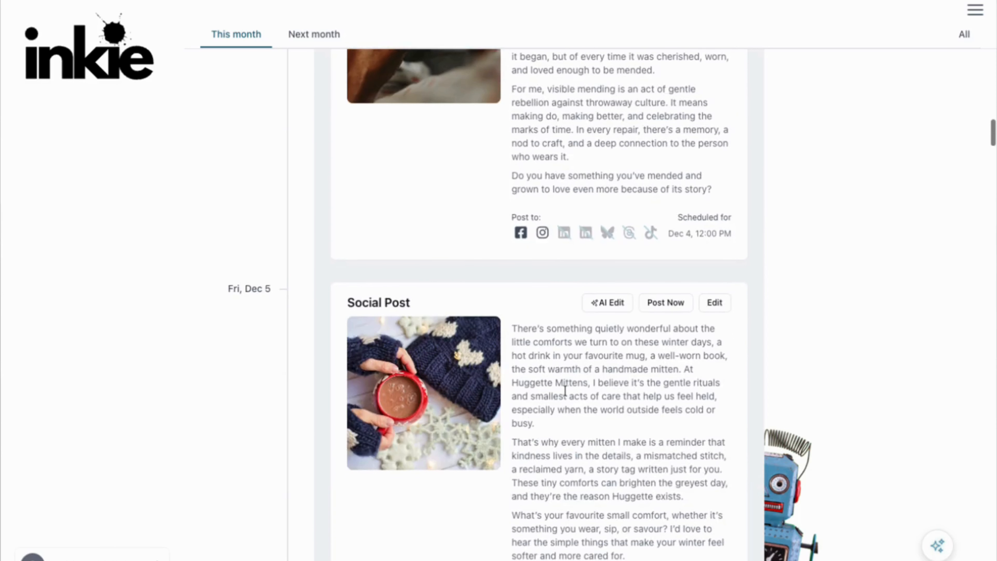
{"action": "scroll", "coordinate": [565, 396], "scroll_direction": "down", "scroll_amount": 1}
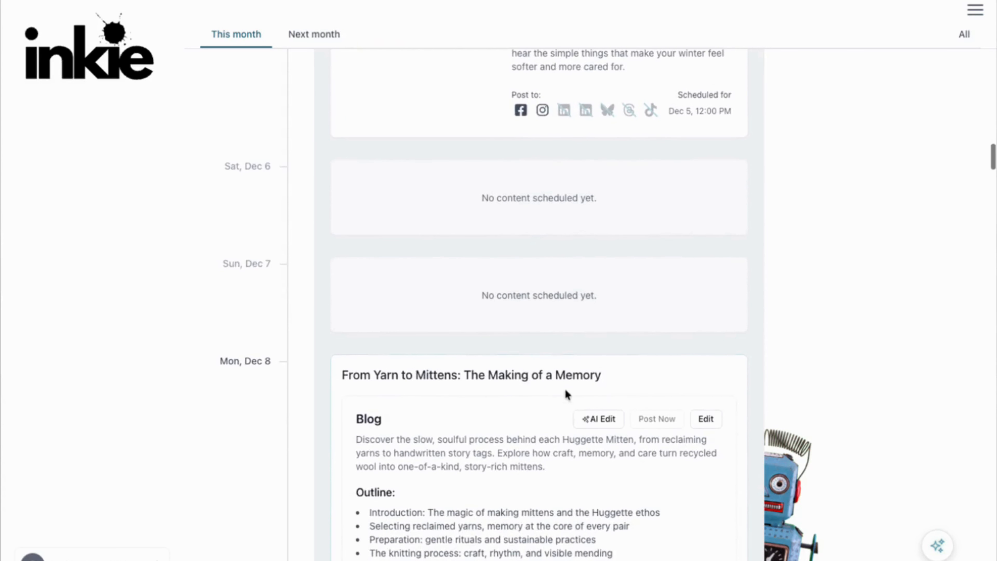
{"action": "scroll", "coordinate": [543, 341], "scroll_direction": "down", "scroll_amount": 3}
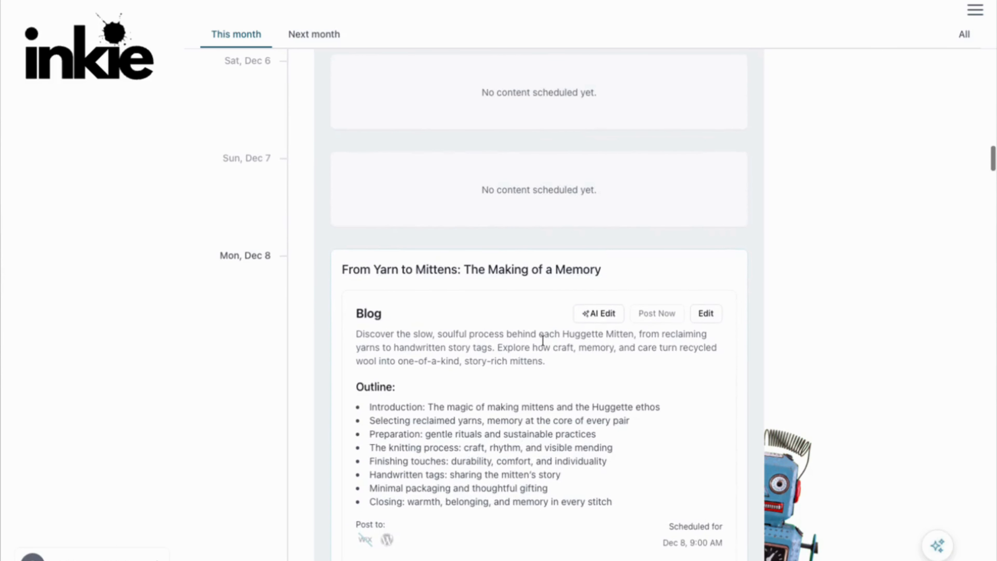
{"action": "scroll", "coordinate": [543, 340], "scroll_direction": "down", "scroll_amount": 13}
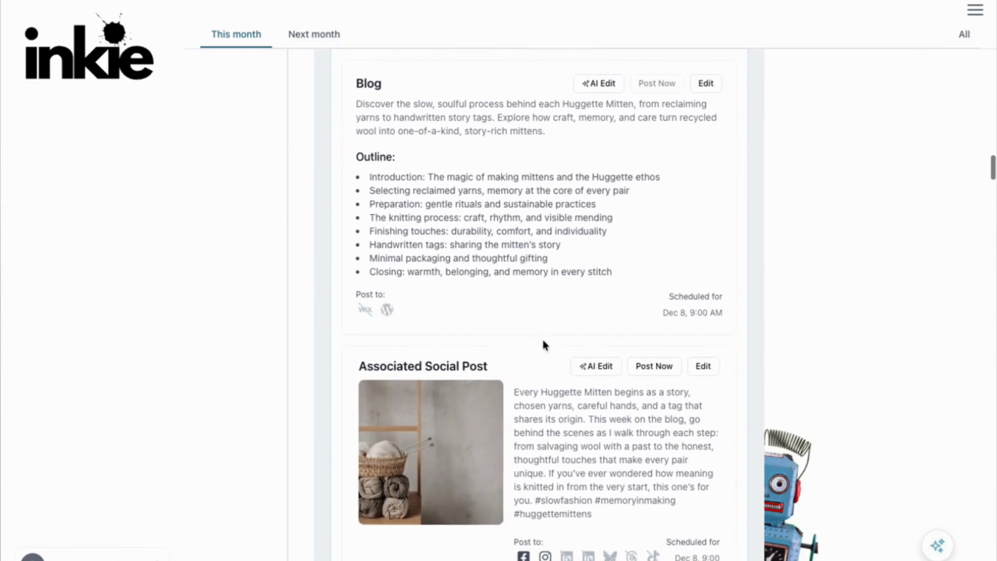
{"action": "scroll", "coordinate": [542, 339], "scroll_direction": "down", "scroll_amount": 14}
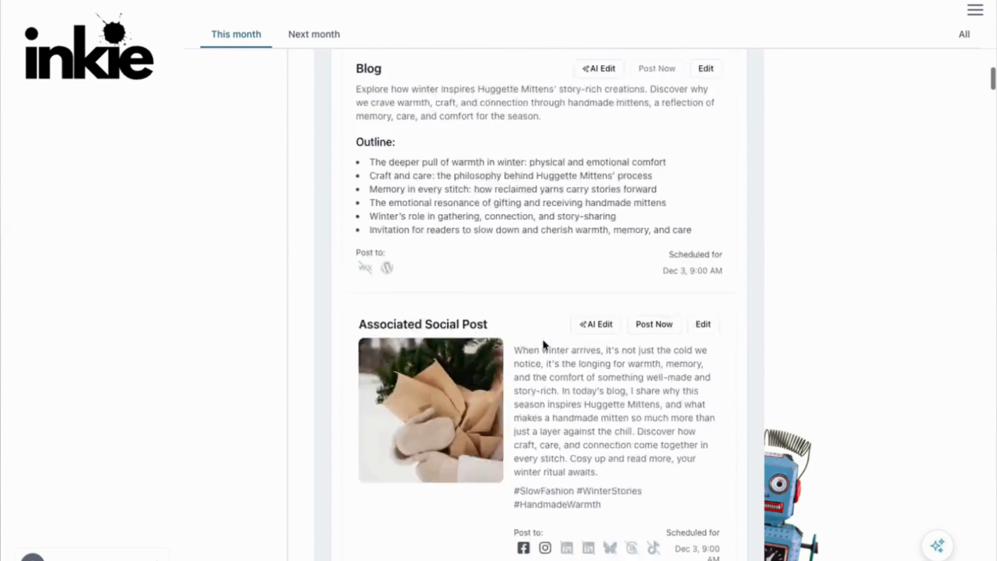
Examine the Dec 3 blog entry's summary, outline, schedule and immediate-posting option, along with its associated social post.
{"action": "scroll", "coordinate": [543, 340], "scroll_direction": "up", "scroll_amount": 9}
{"action": "scroll", "coordinate": [543, 340], "scroll_direction": "down", "scroll_amount": 7}
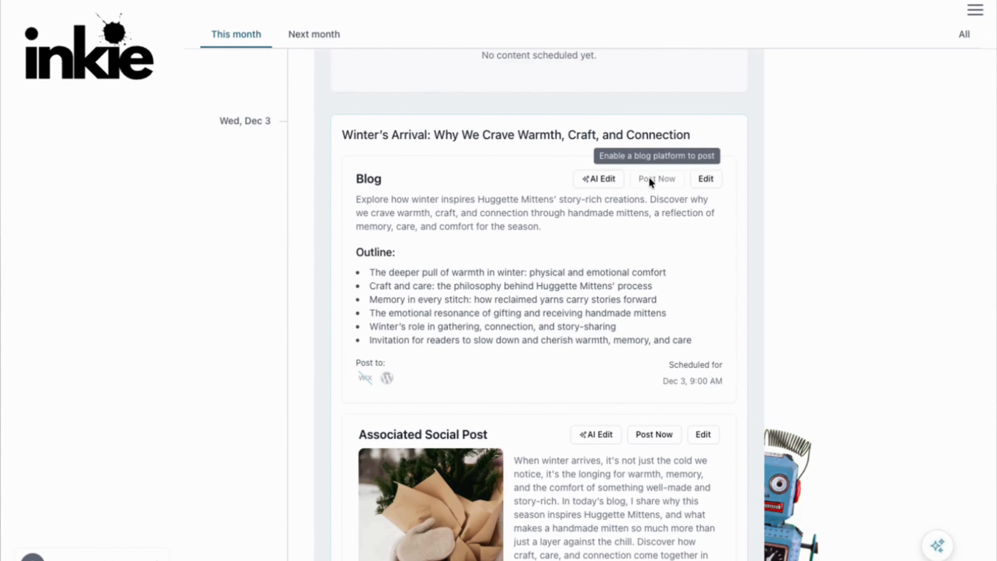
{"action": "mouse_move", "coordinate": [654, 190]}
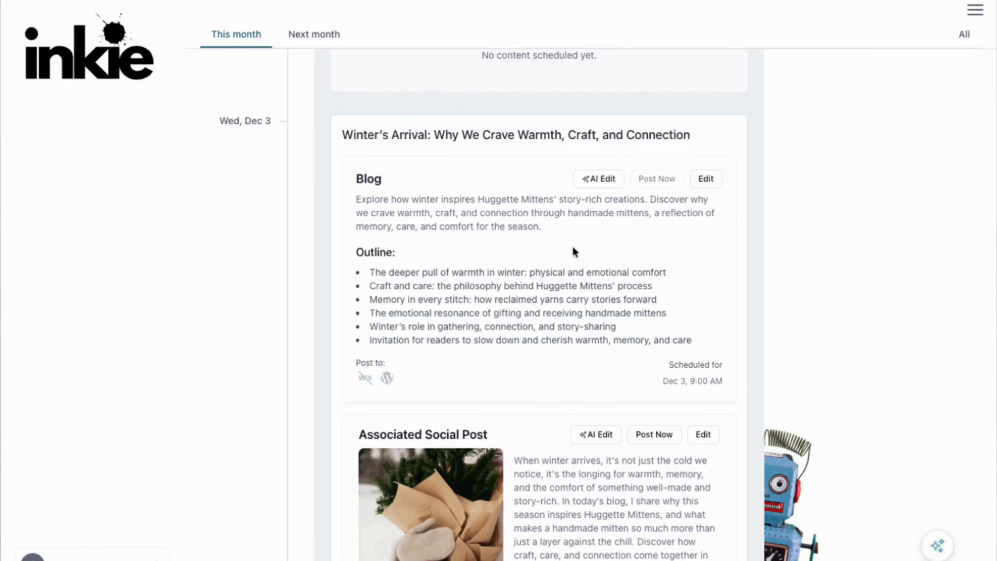
{"action": "scroll", "coordinate": [573, 250], "scroll_direction": "down", "scroll_amount": 3}
{"action": "scroll", "coordinate": [573, 250], "scroll_direction": "up", "scroll_amount": 3}
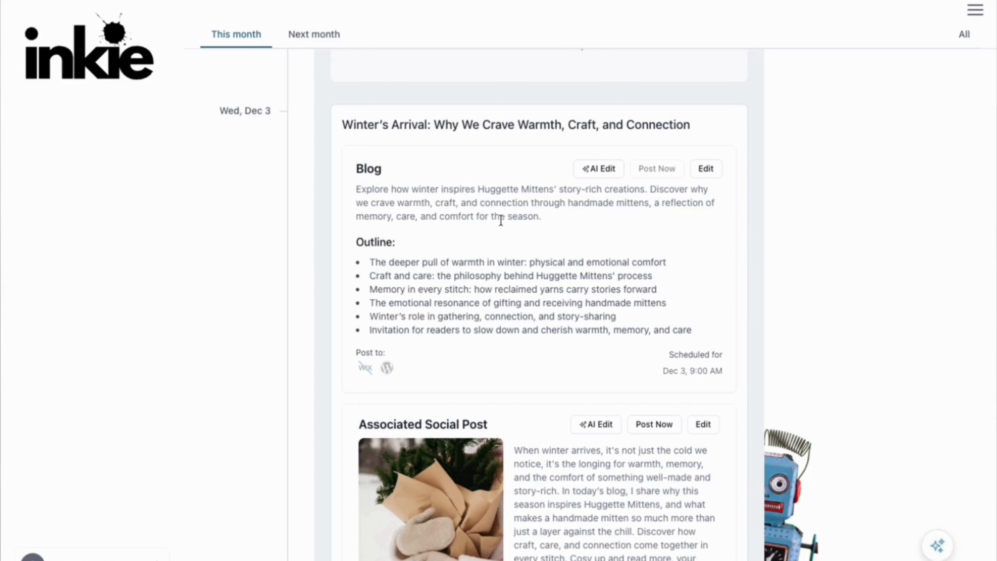
{"action": "scroll", "coordinate": [674, 265], "scroll_direction": "up", "scroll_amount": 1}
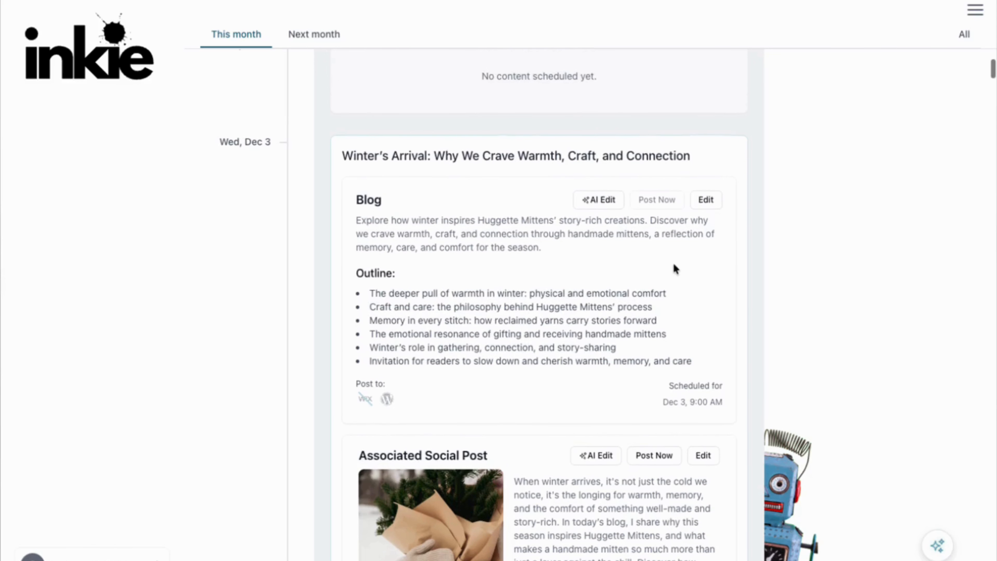
{"action": "scroll", "coordinate": [689, 254], "scroll_direction": "down", "scroll_amount": 2}
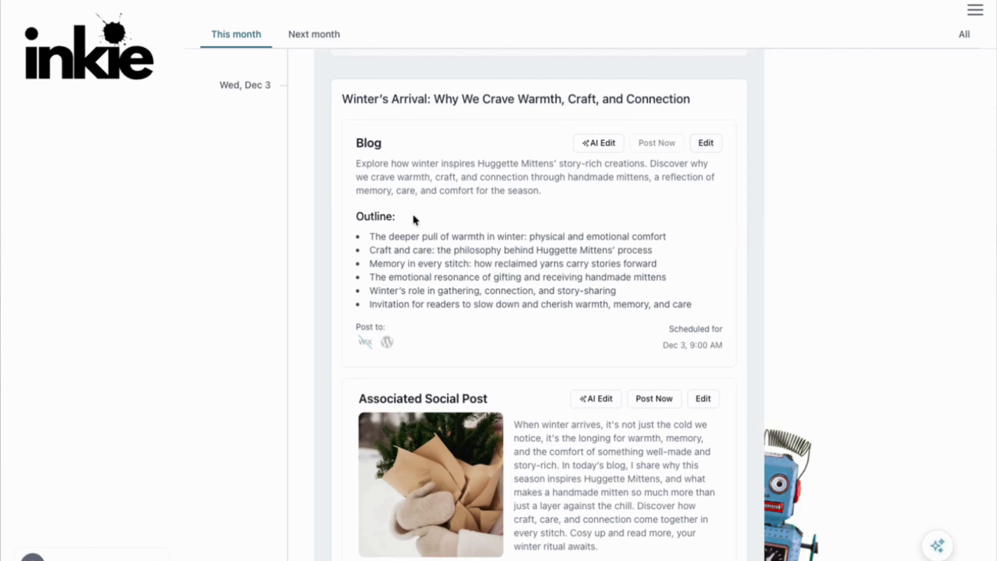
{"action": "scroll", "coordinate": [519, 305], "scroll_direction": "down", "scroll_amount": 1}
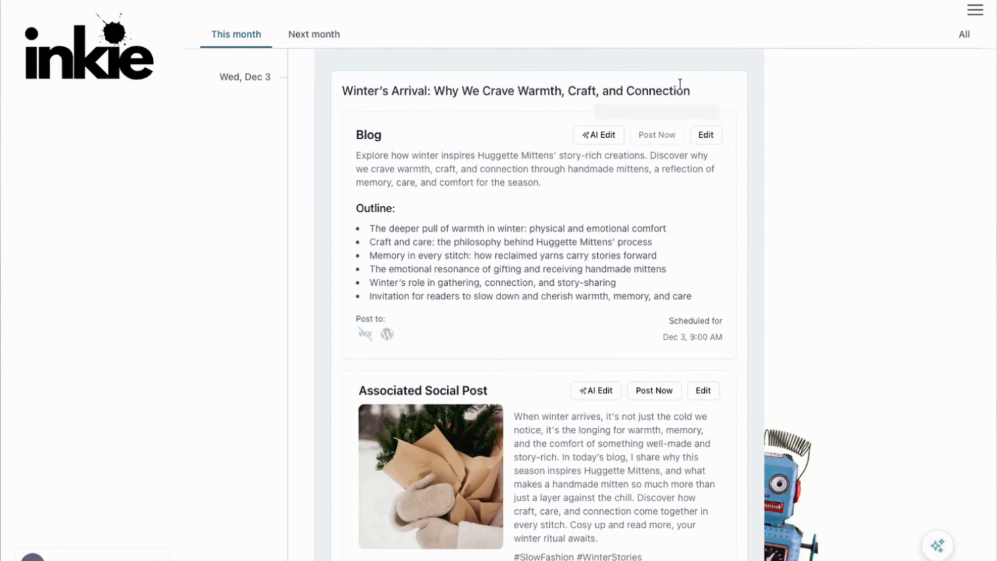
Open the full Dec 3 blog post "Winter's Arrival" in the editor, read through it, and return to the timeline.
{"action": "left_click", "coordinate": [706, 134]}
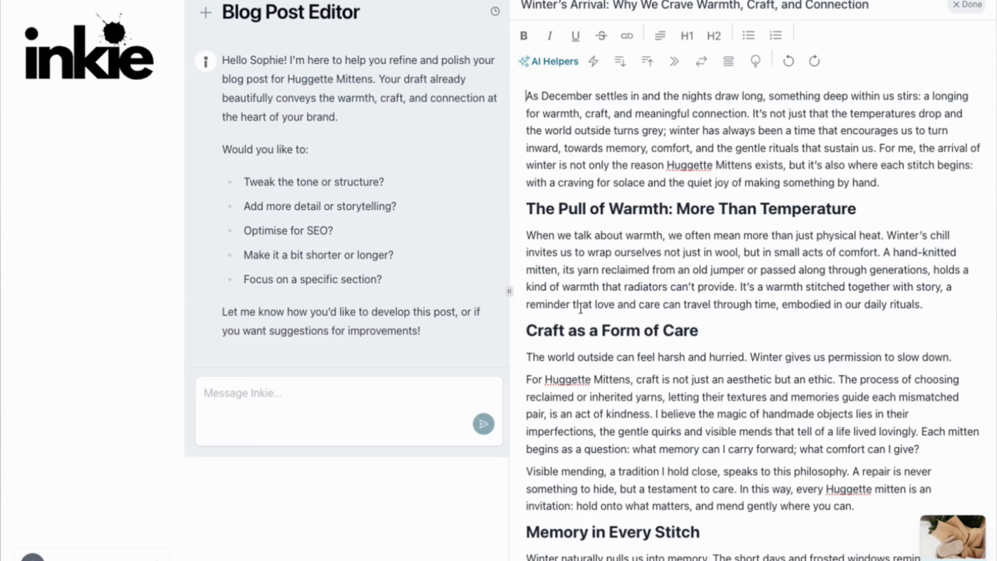
{"action": "scroll", "coordinate": [687, 306], "scroll_direction": "down", "scroll_amount": 5}
{"action": "scroll", "coordinate": [686, 306], "scroll_direction": "down", "scroll_amount": 7}
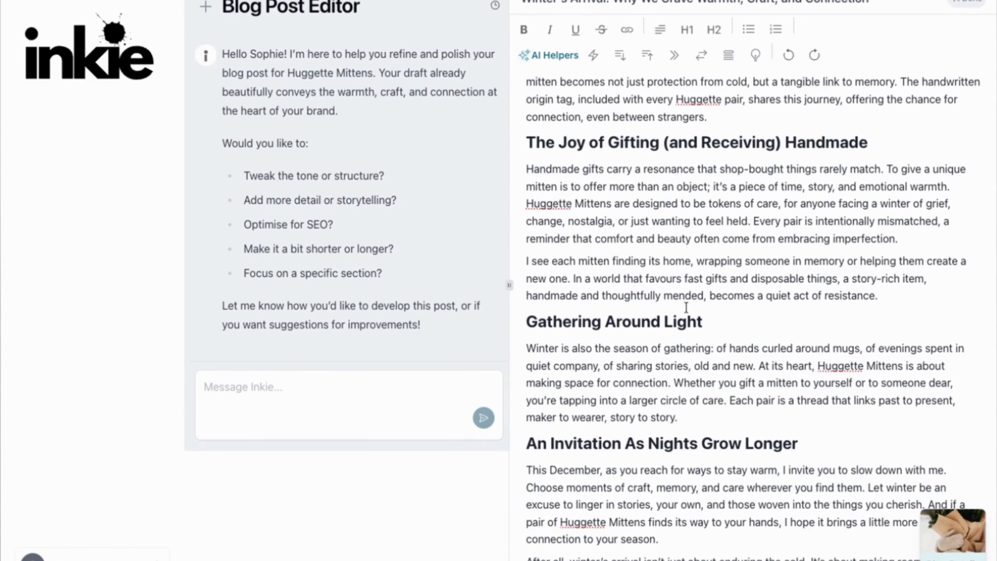
{"action": "scroll", "coordinate": [643, 479], "scroll_direction": "up", "scroll_amount": 12}
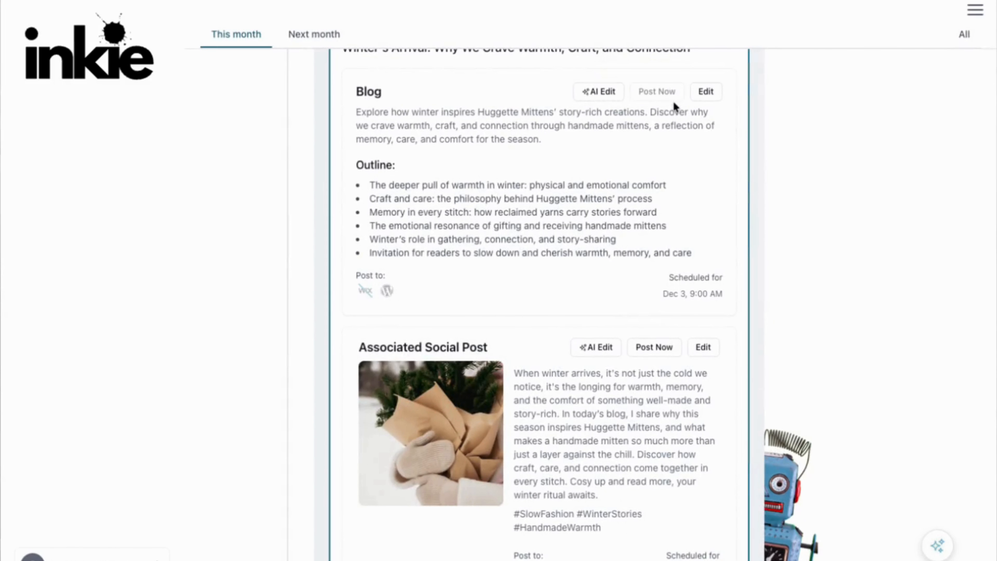
Open AI editing for the Dec 3 blog post, review the blog and its associated social post, and close the chat.
{"action": "left_click", "coordinate": [595, 94]}
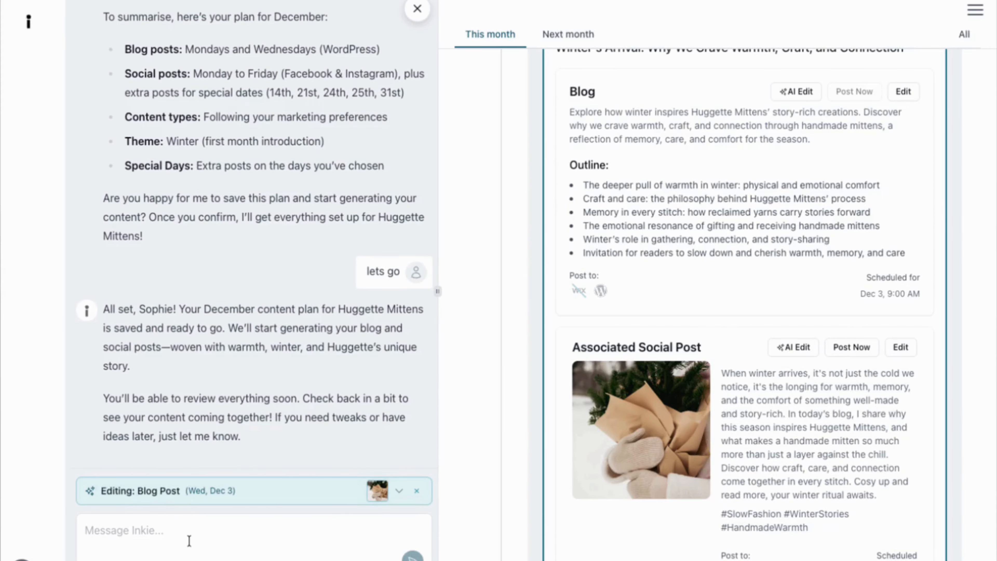
{"action": "scroll", "coordinate": [701, 284], "scroll_direction": "down", "scroll_amount": 5}
{"action": "scroll", "coordinate": [702, 284], "scroll_direction": "up", "scroll_amount": 9}
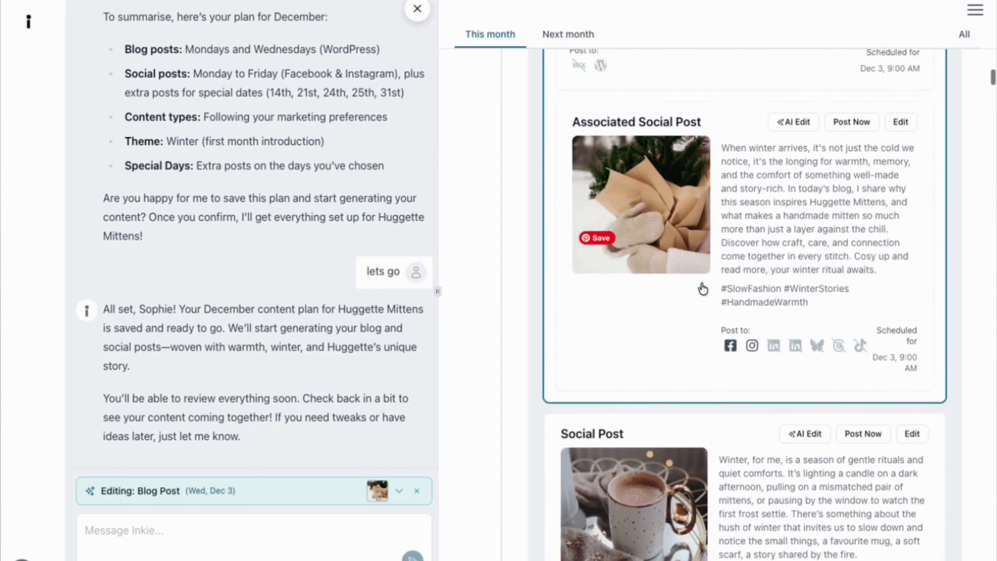
{"action": "scroll", "coordinate": [703, 288], "scroll_direction": "up", "scroll_amount": 2}
{"action": "scroll", "coordinate": [701, 285], "scroll_direction": "down", "scroll_amount": 2}
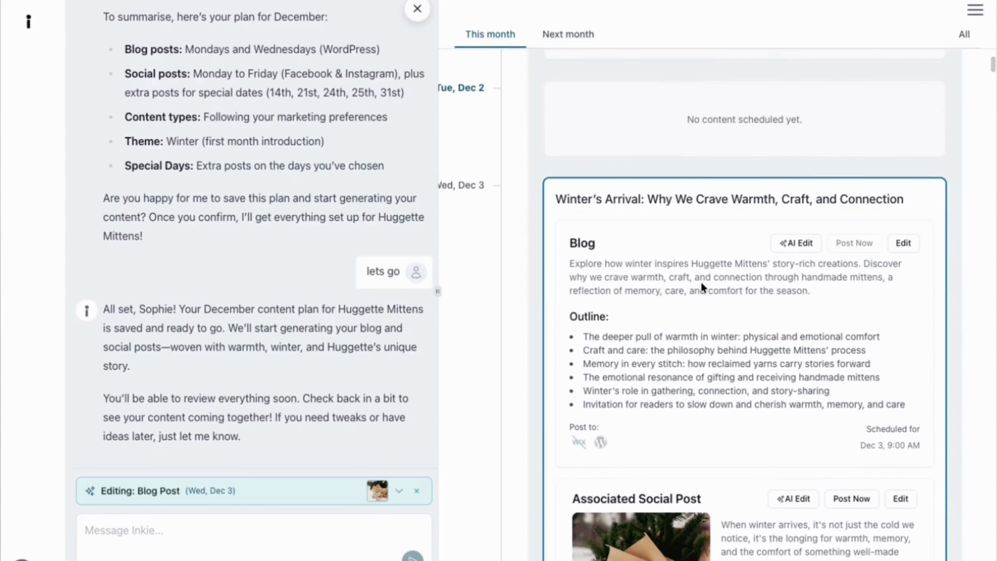
{"action": "scroll", "coordinate": [701, 285], "scroll_direction": "down", "scroll_amount": 5}
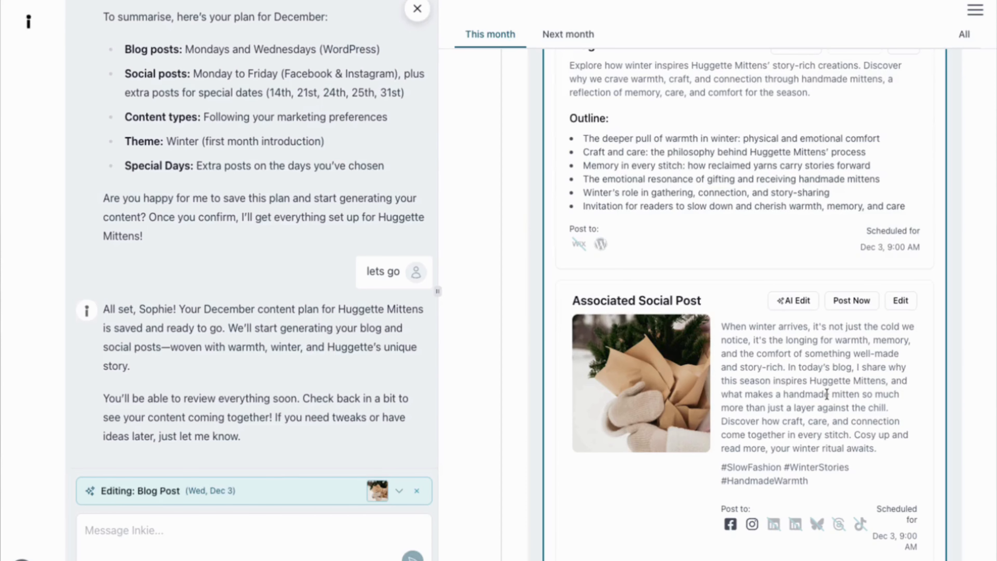
{"action": "scroll", "coordinate": [832, 408], "scroll_direction": "down", "scroll_amount": 1}
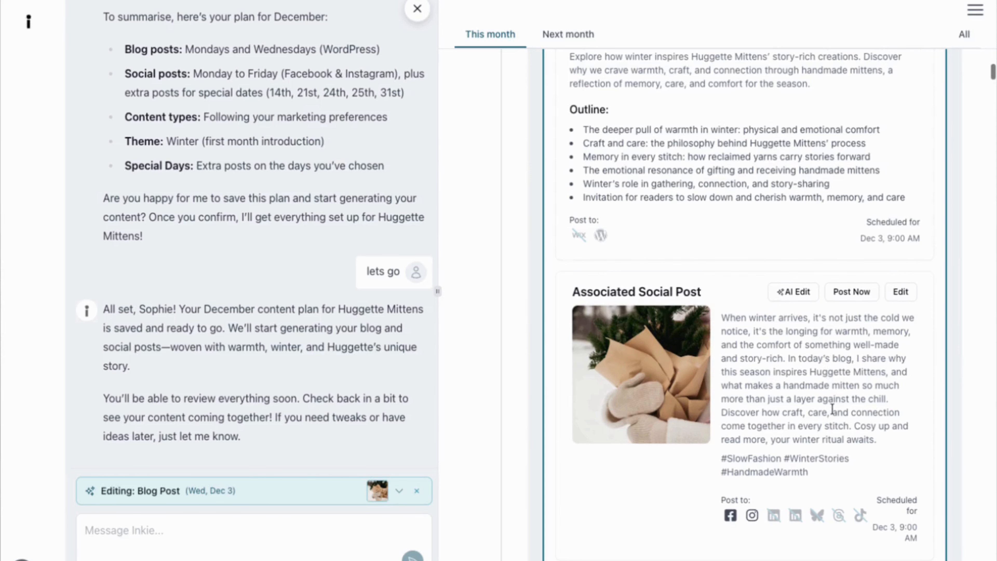
{"action": "scroll", "coordinate": [831, 409], "scroll_direction": "up", "scroll_amount": 2}
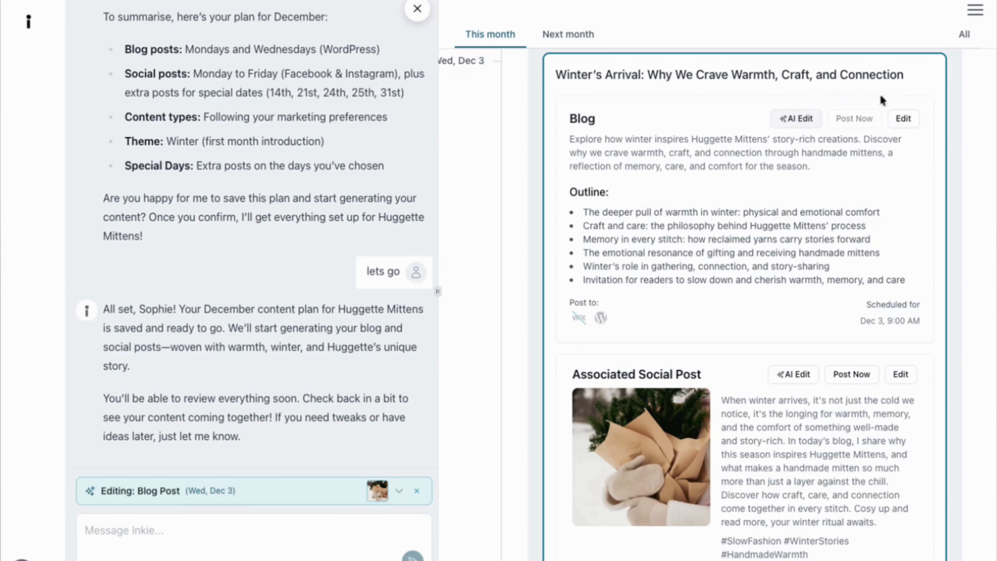
{"action": "scroll", "coordinate": [787, 408], "scroll_direction": "down", "scroll_amount": 2}
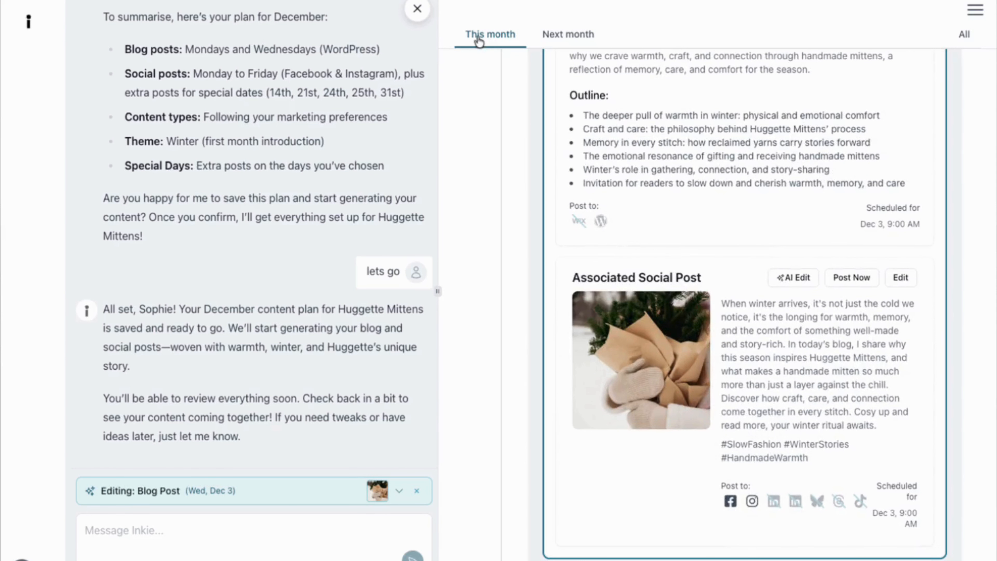
{"action": "left_click", "coordinate": [416, 8]}
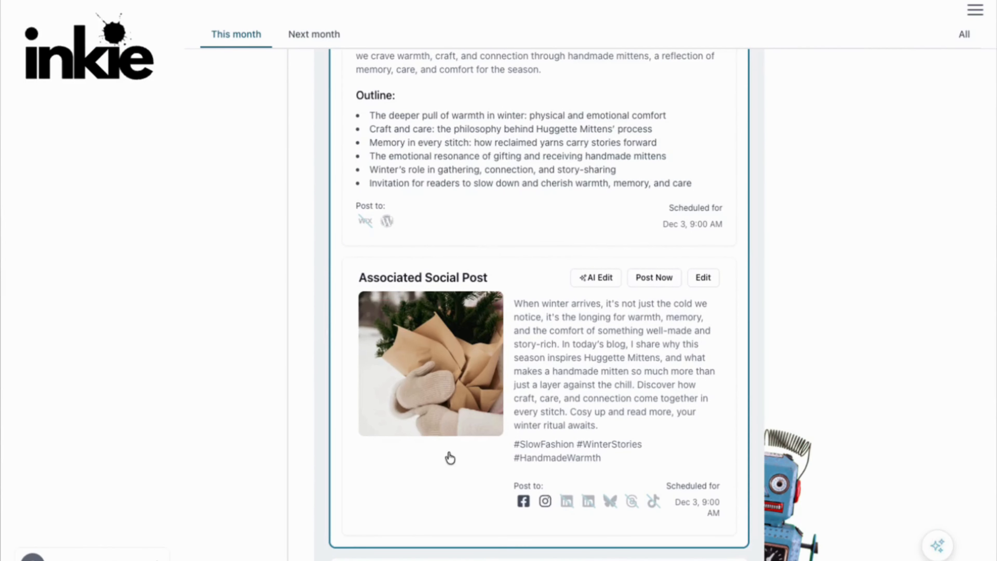
Open the image picker for the Dec 3 associated social post, and browse the stock image results and the uploaded images section.
{"action": "left_click", "coordinate": [431, 367]}
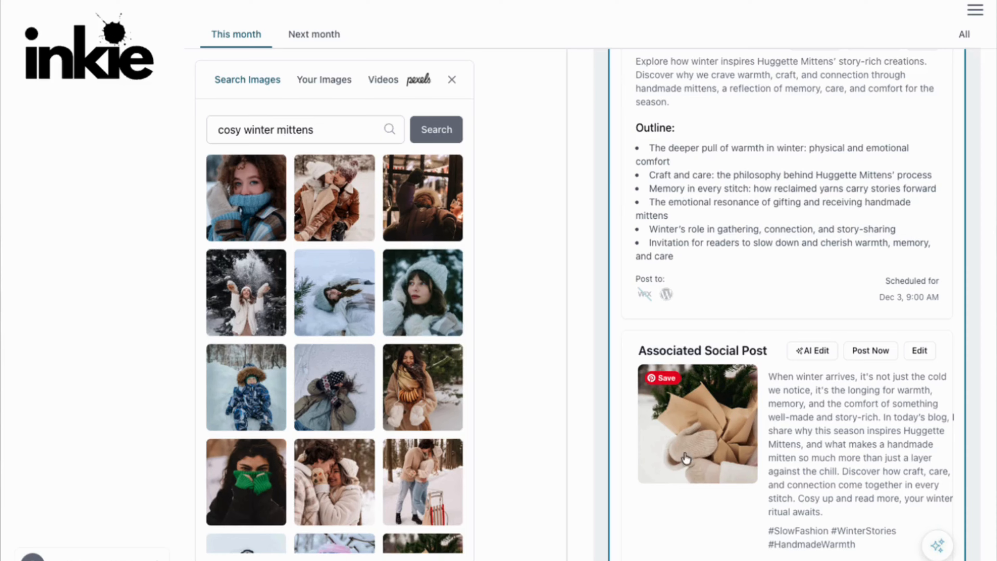
{"action": "left_click_drag", "start_coordinate": [319, 131], "coordinate": [210, 131]}
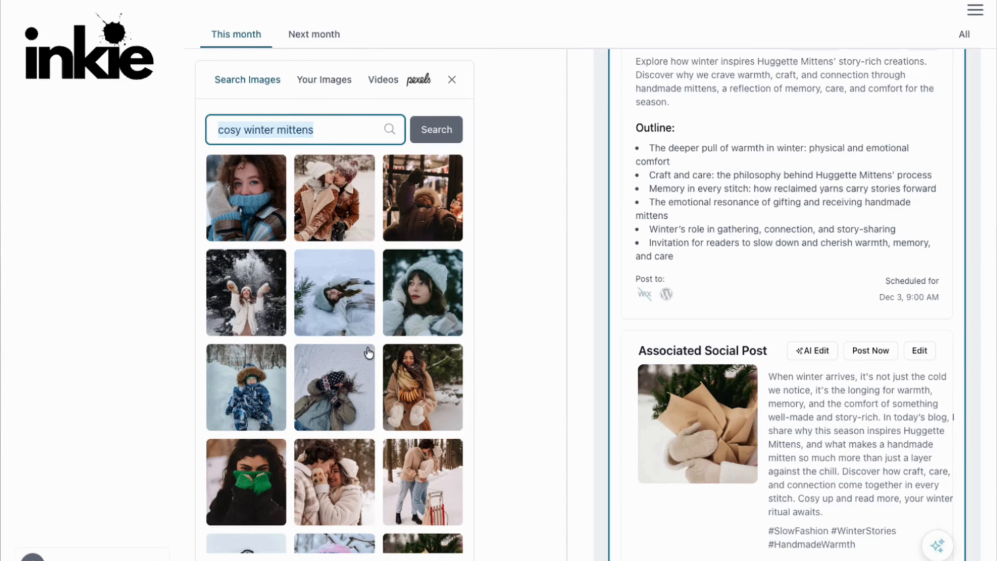
{"action": "scroll", "coordinate": [369, 356], "scroll_direction": "down", "scroll_amount": 12}
{"action": "scroll", "coordinate": [369, 356], "scroll_direction": "down", "scroll_amount": 10}
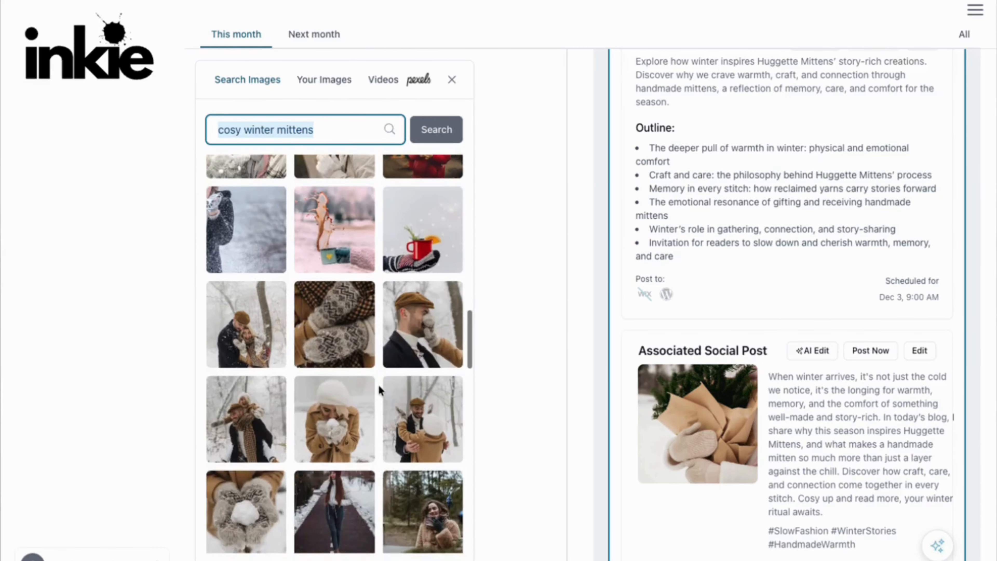
{"action": "scroll", "coordinate": [379, 389], "scroll_direction": "up", "scroll_amount": 10}
{"action": "scroll", "coordinate": [379, 387], "scroll_direction": "up", "scroll_amount": 6}
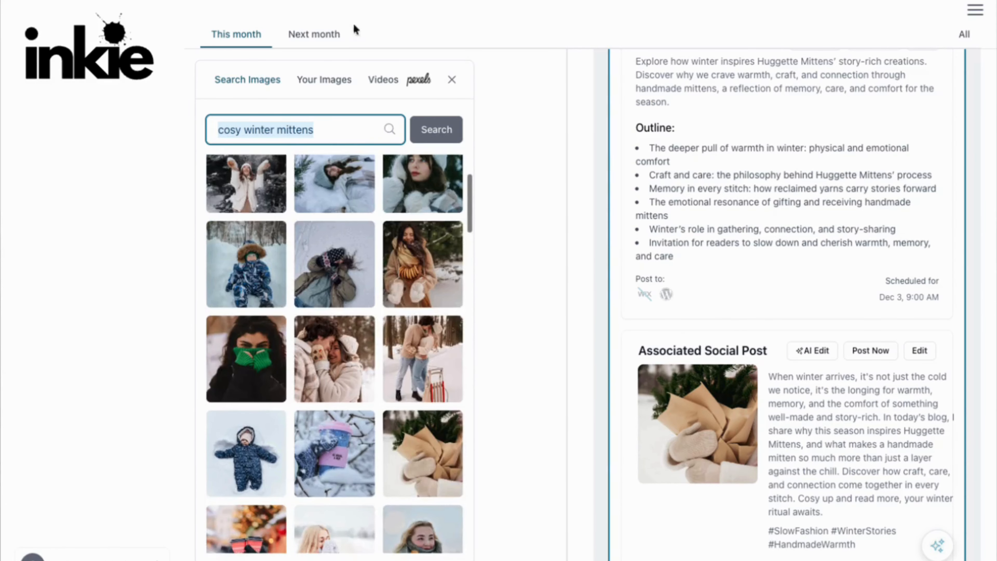
{"action": "left_click", "coordinate": [332, 81]}
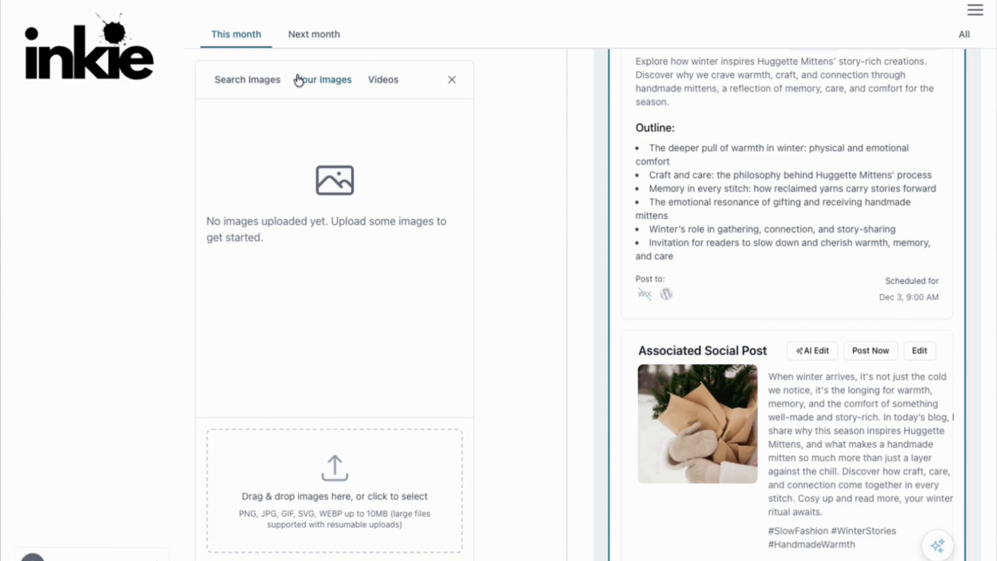
{"action": "left_click", "coordinate": [248, 79]}
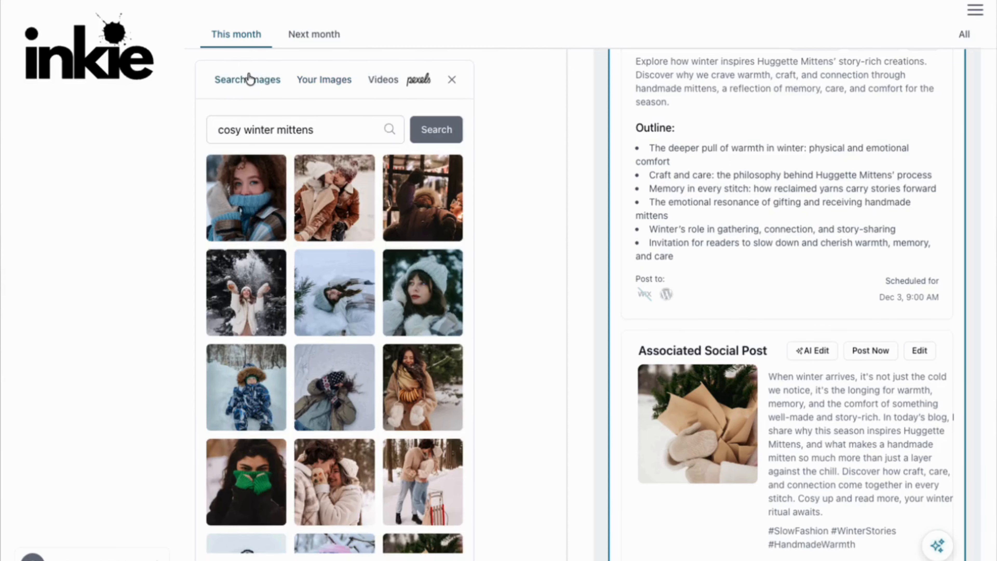
Search the stock image library for "cosy knitted mittens" instead of the current query.
{"action": "left_click", "coordinate": [333, 135]}
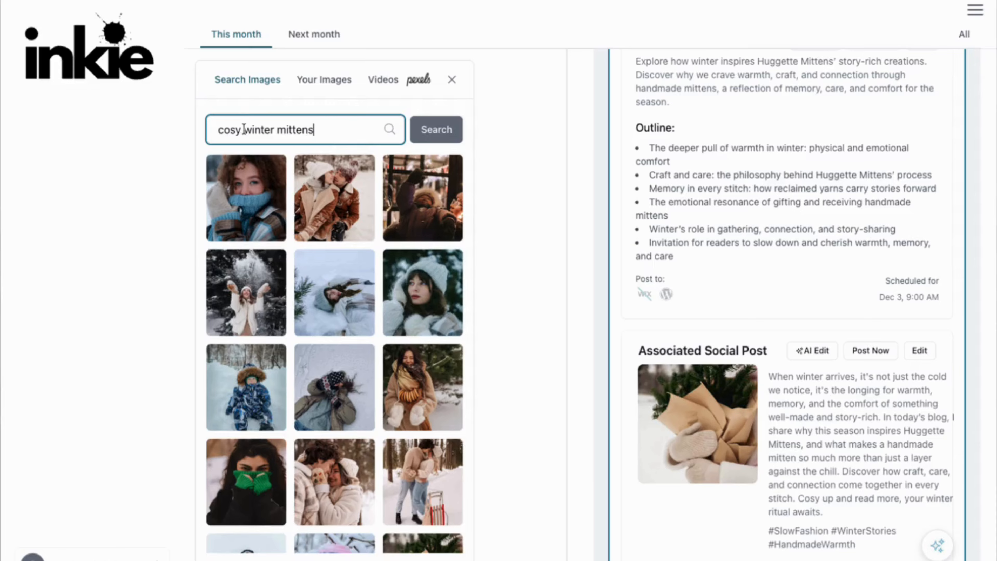
{"action": "left_click_drag", "start_coordinate": [243, 130], "coordinate": [276, 130]}
{"action": "key", "text": "BackSpace"}
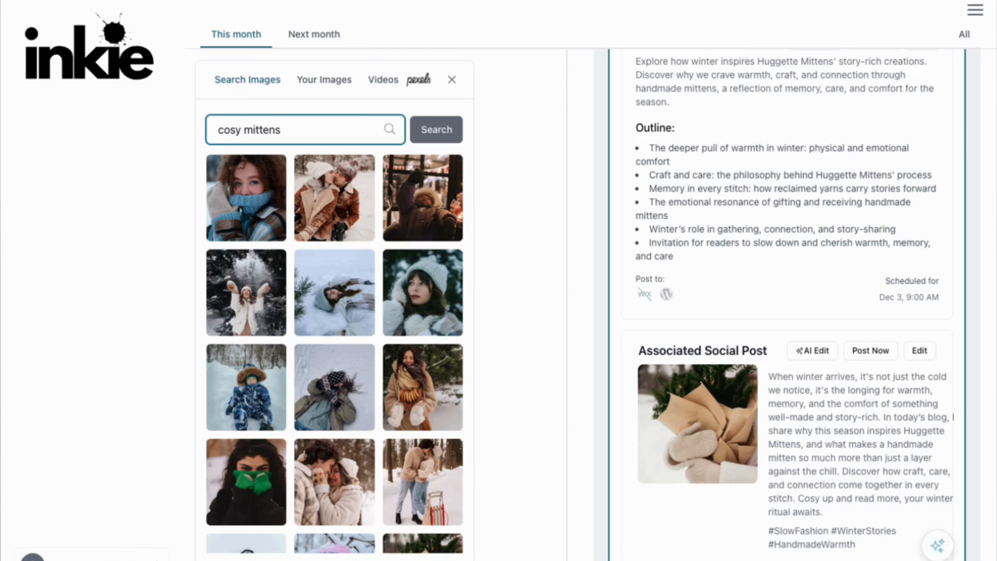
{"action": "type", "text": "knitted"}
{"action": "key", "text": "Return"}
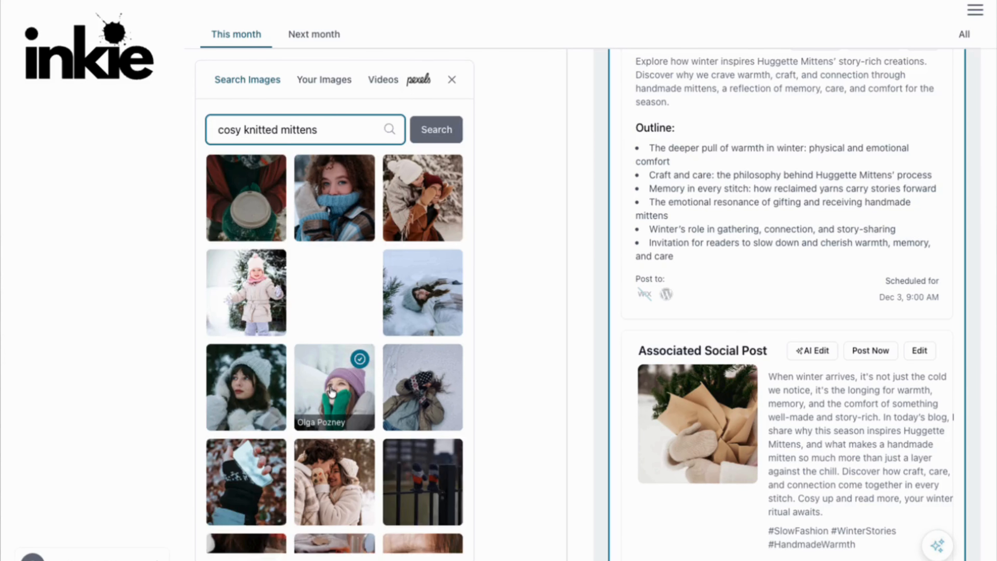
Browse the stock image results for knitted mittens to examine possible replacements for the Dec 3 associated social post's image.
{"action": "scroll", "coordinate": [313, 408], "scroll_direction": "down", "scroll_amount": 5}
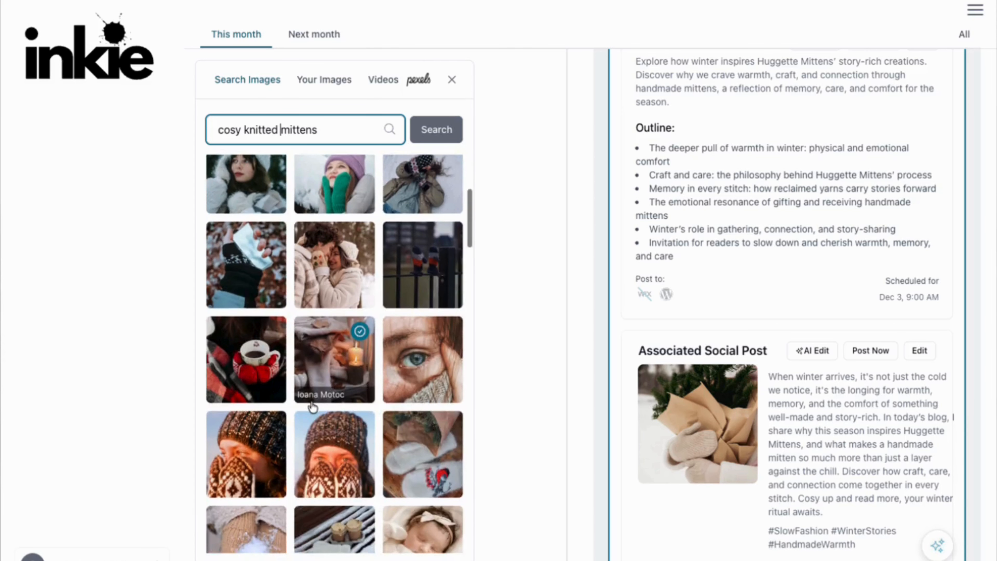
{"action": "scroll", "coordinate": [312, 407], "scroll_direction": "up", "scroll_amount": 5}
{"action": "left_click", "coordinate": [313, 408]}
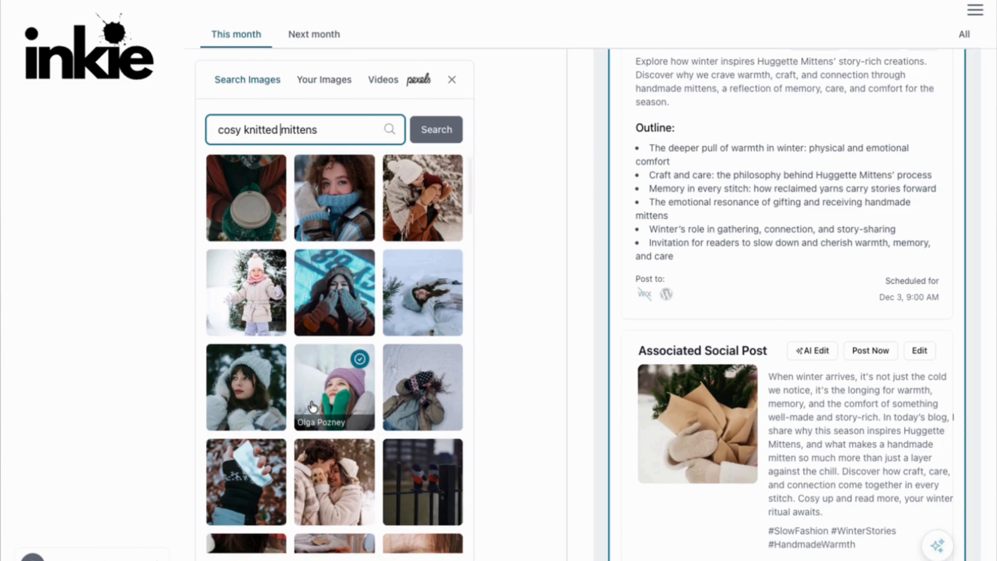
{"action": "scroll", "coordinate": [313, 407], "scroll_direction": "down", "scroll_amount": 4}
{"action": "scroll", "coordinate": [312, 407], "scroll_direction": "down", "scroll_amount": 5}
{"action": "left_click", "coordinate": [312, 408]}
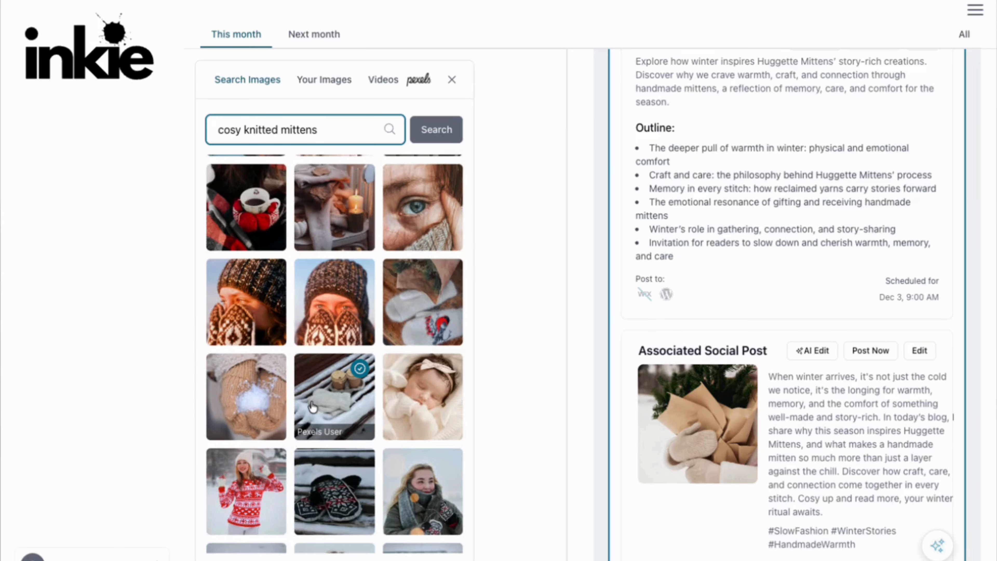
{"action": "scroll", "coordinate": [313, 407], "scroll_direction": "down", "scroll_amount": 5}
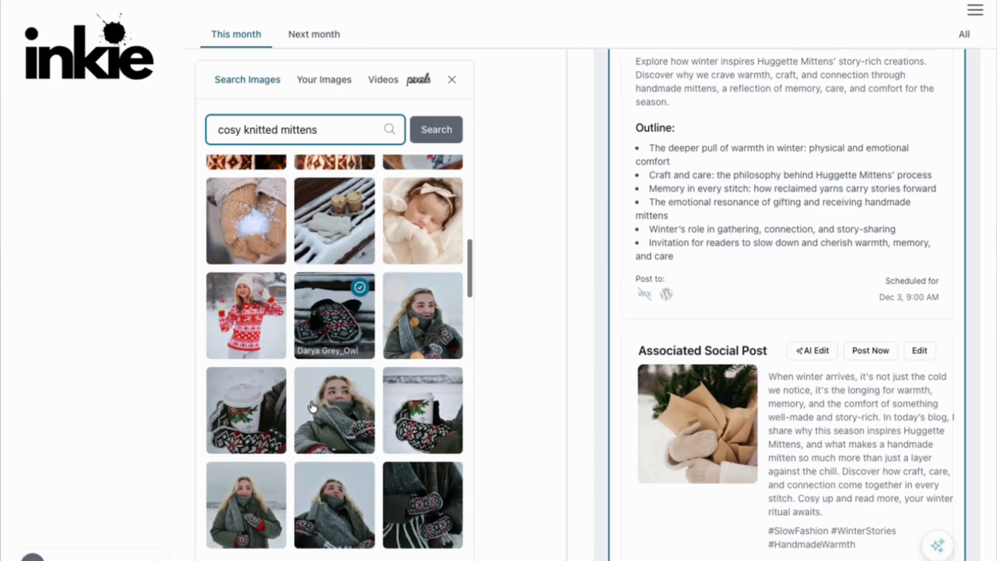
{"action": "scroll", "coordinate": [313, 407], "scroll_direction": "down", "scroll_amount": 3}
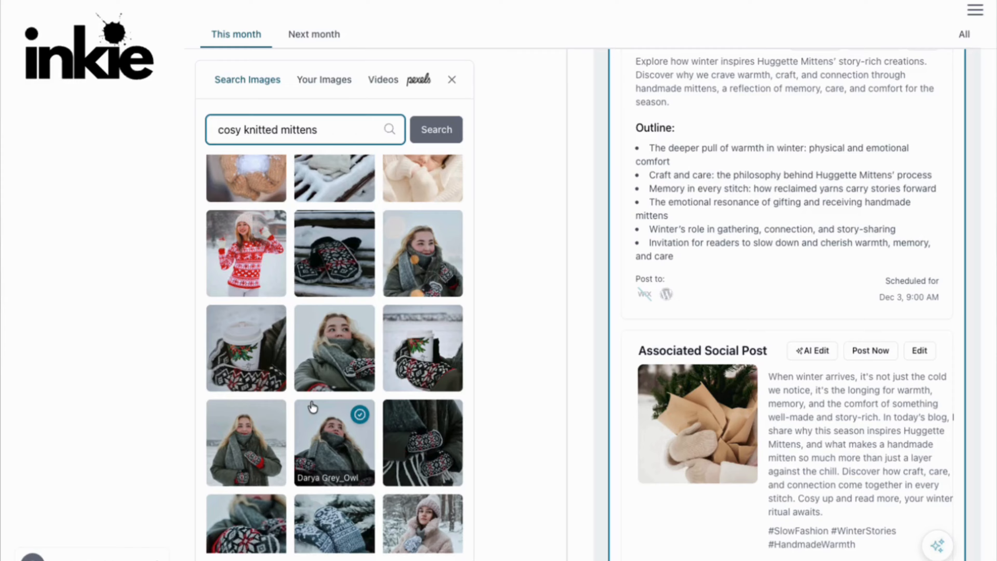
{"action": "scroll", "coordinate": [313, 407], "scroll_direction": "down", "scroll_amount": 3}
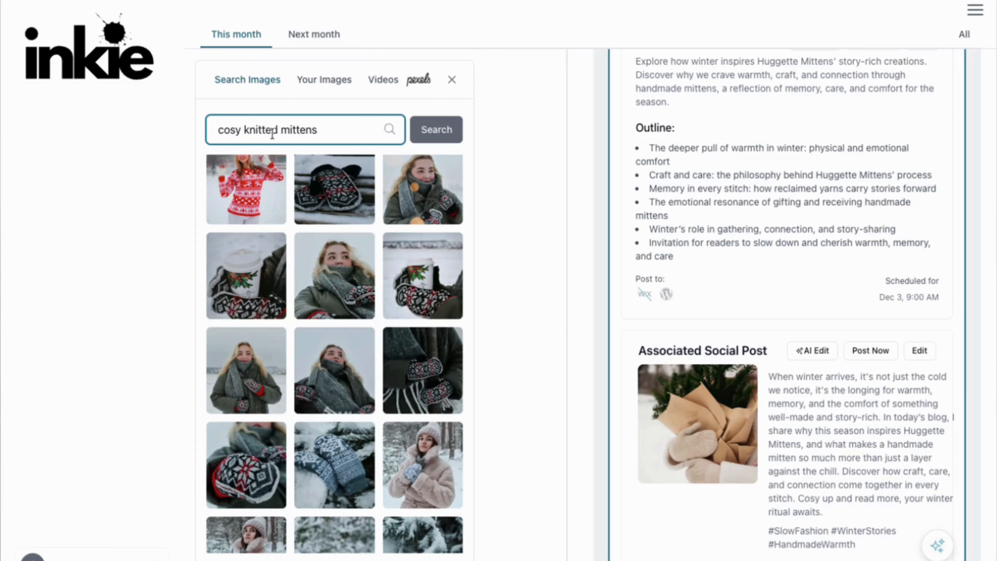
{"action": "scroll", "coordinate": [267, 379], "scroll_direction": "down", "scroll_amount": 5}
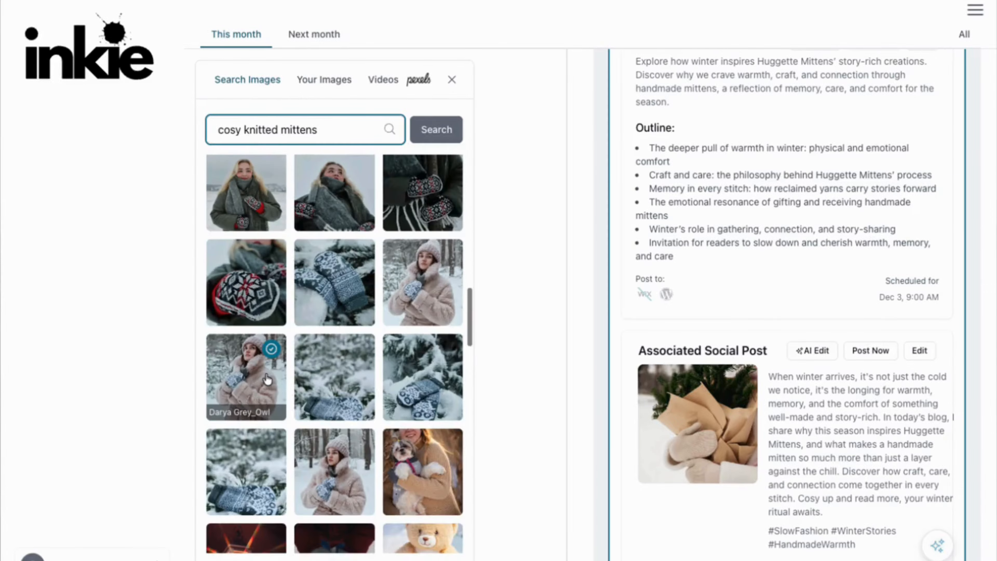
{"action": "scroll", "coordinate": [267, 379], "scroll_direction": "up", "scroll_amount": 1}
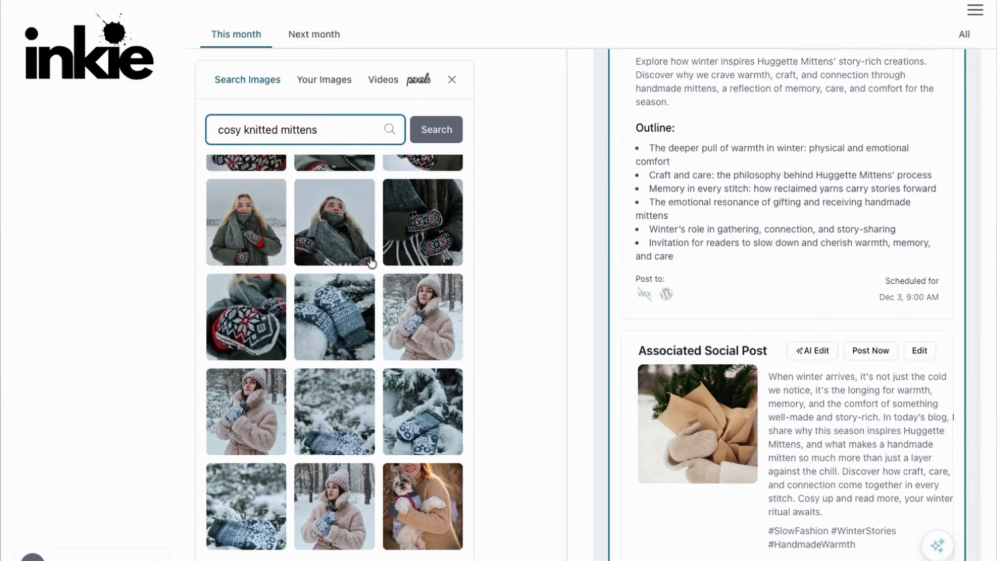
{"action": "scroll", "coordinate": [285, 248], "scroll_direction": "up", "scroll_amount": 3}
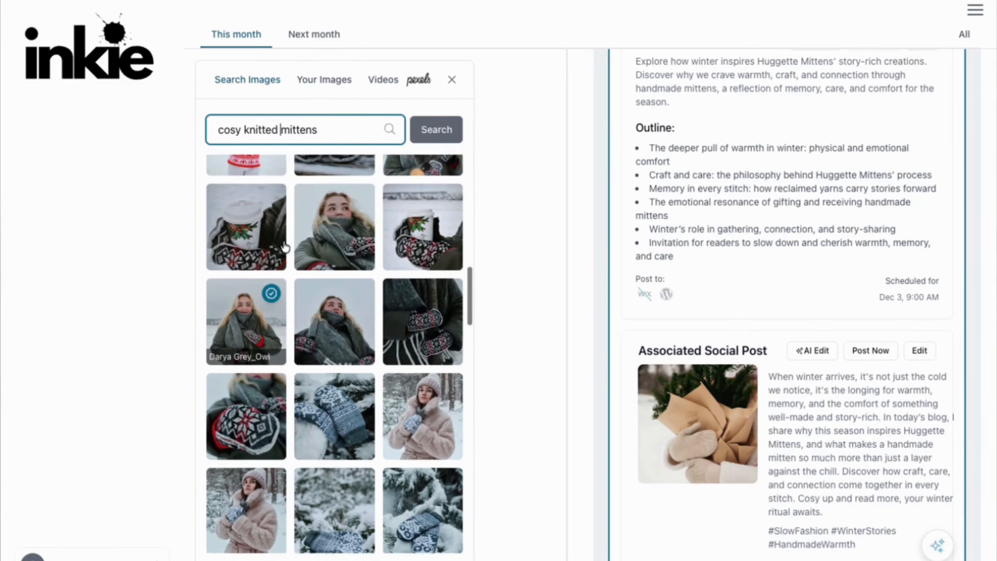
Browse the stock image results for "cosy knitted mittens" for a photo that suits the winter post.
{"action": "scroll", "coordinate": [285, 248], "scroll_direction": "up", "scroll_amount": 1}
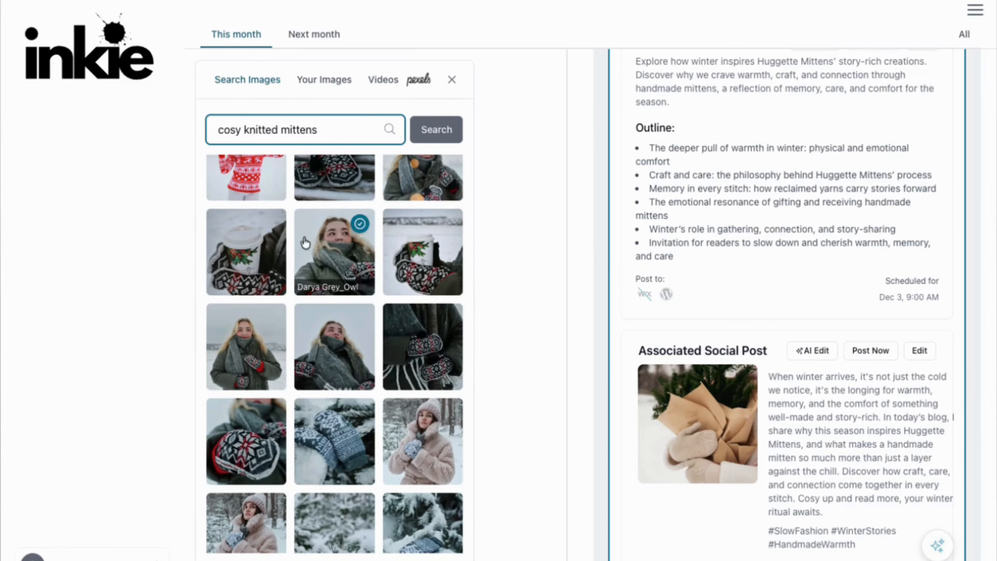
{"action": "scroll", "coordinate": [393, 275], "scroll_direction": "up", "scroll_amount": 3}
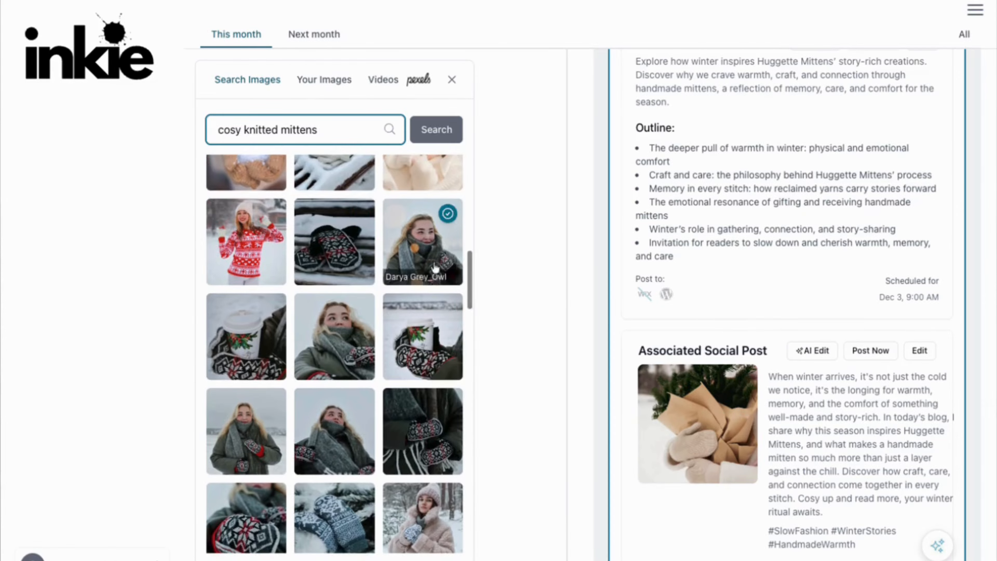
{"action": "scroll", "coordinate": [332, 302], "scroll_direction": "down", "scroll_amount": 10}
{"action": "scroll", "coordinate": [332, 302], "scroll_direction": "down", "scroll_amount": 6}
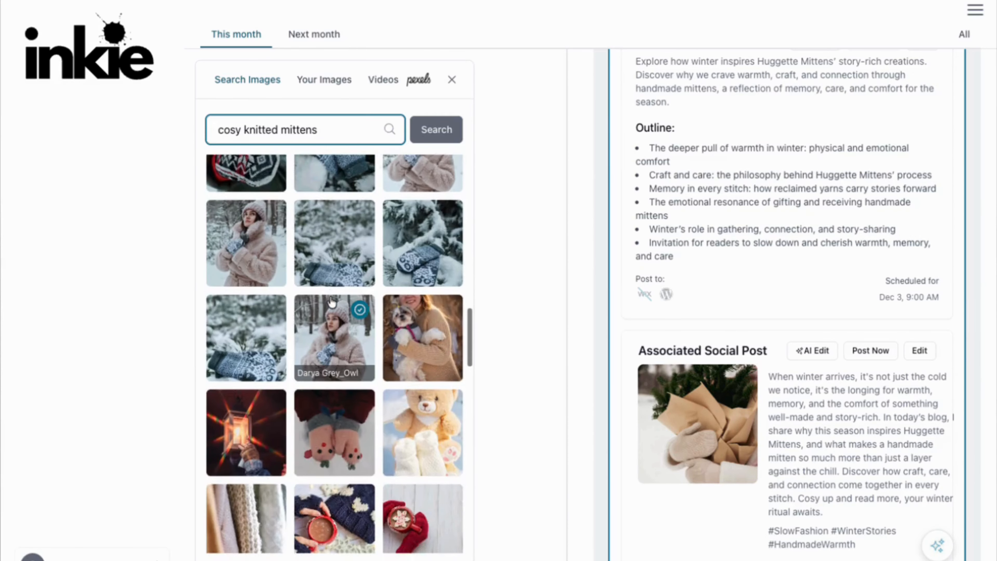
{"action": "scroll", "coordinate": [329, 298], "scroll_direction": "down", "scroll_amount": 6}
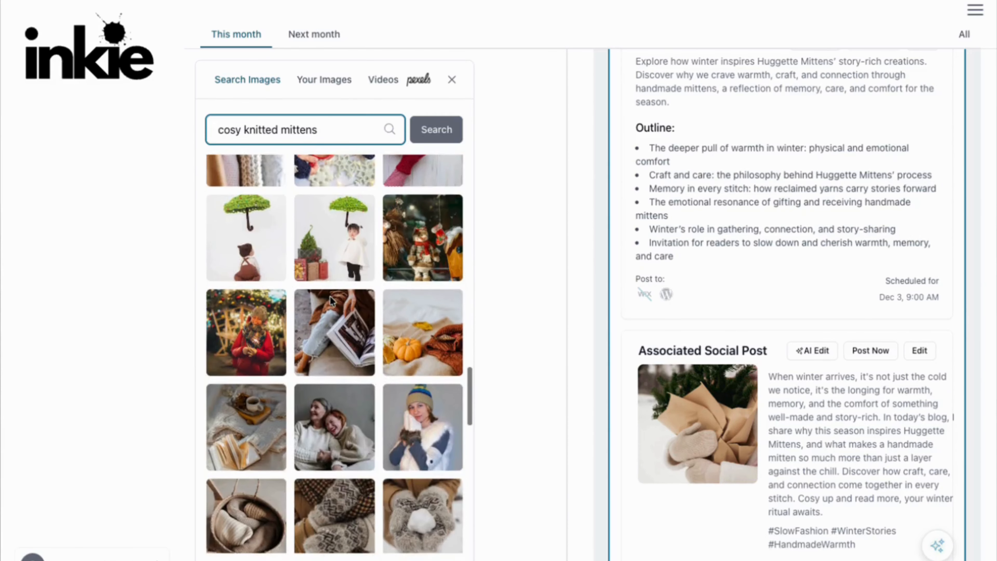
{"action": "scroll", "coordinate": [331, 300], "scroll_direction": "down", "scroll_amount": 3}
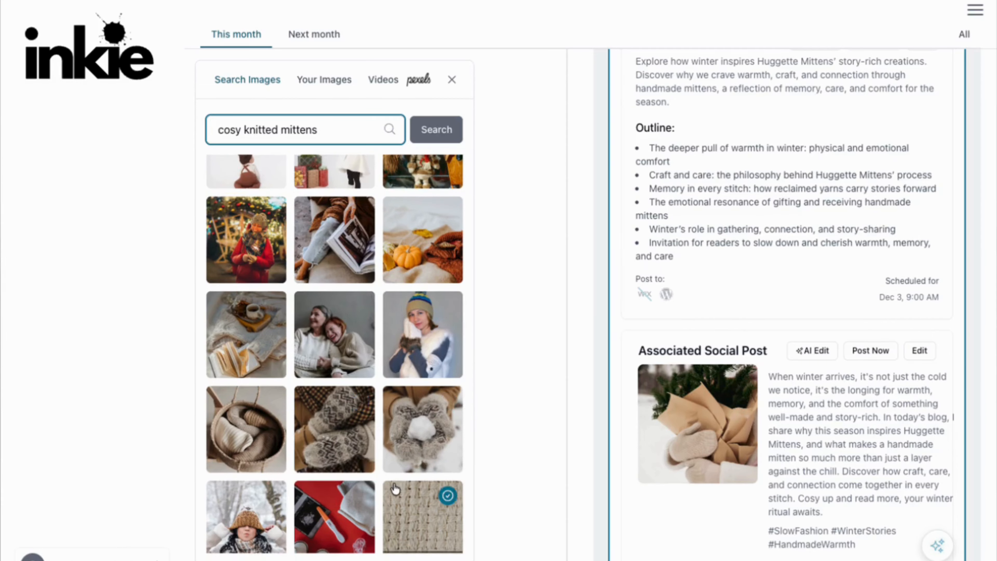
{"action": "scroll", "coordinate": [394, 483], "scroll_direction": "down", "scroll_amount": 4}
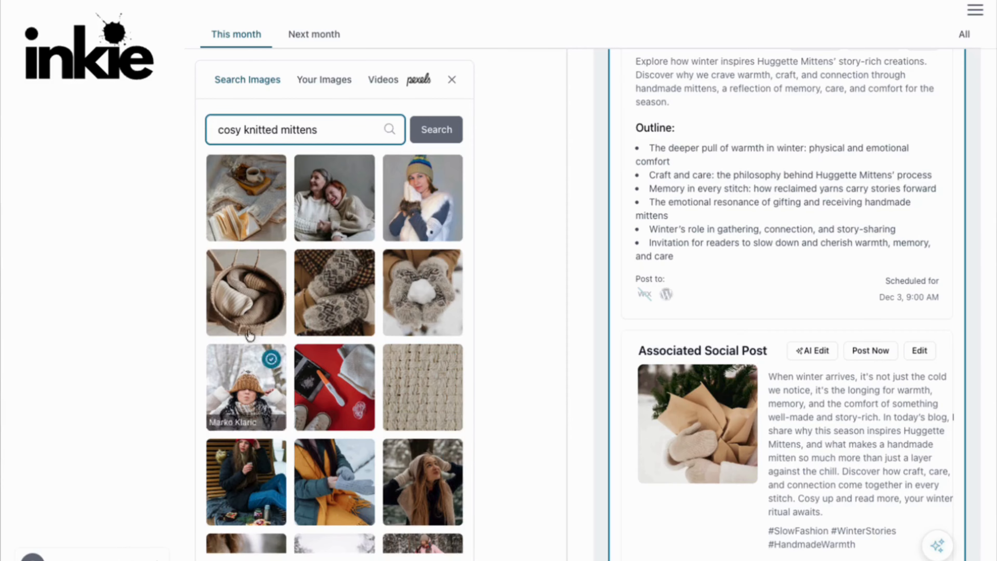
{"action": "scroll", "coordinate": [306, 409], "scroll_direction": "down", "scroll_amount": 3}
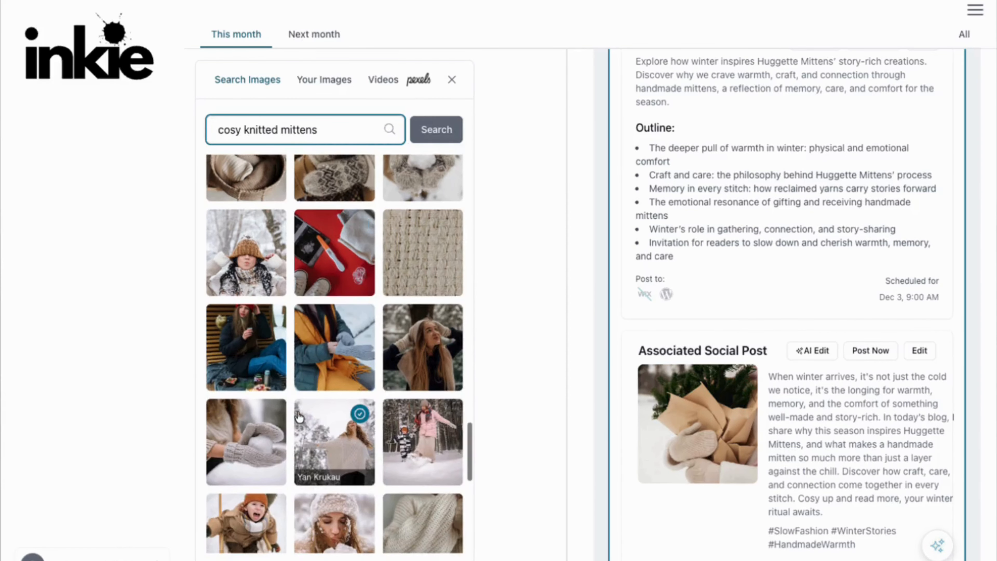
{"action": "scroll", "coordinate": [320, 438], "scroll_direction": "down", "scroll_amount": 5}
{"action": "scroll", "coordinate": [320, 438], "scroll_direction": "down", "scroll_amount": 5}
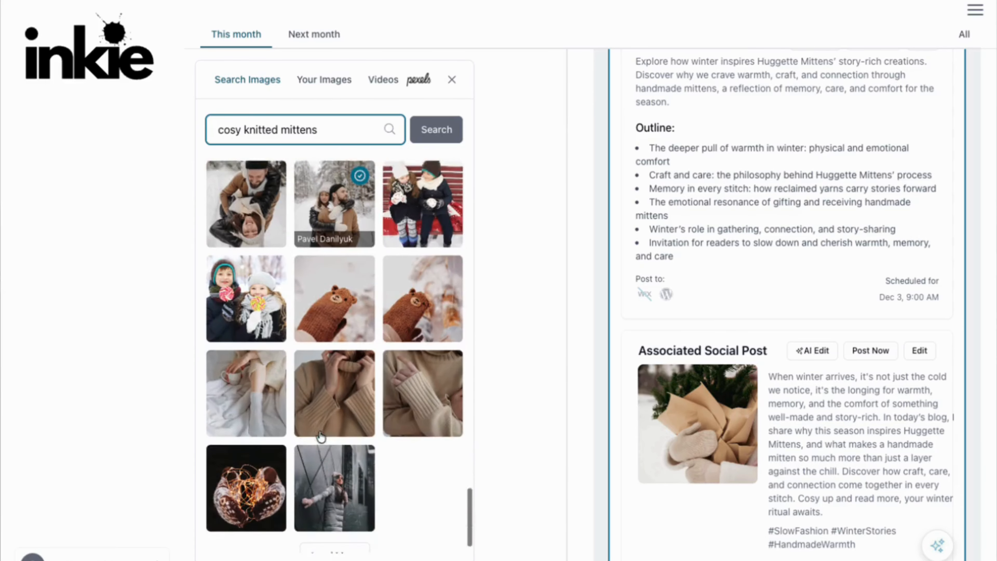
{"action": "scroll", "coordinate": [320, 436], "scroll_direction": "down", "scroll_amount": 1}
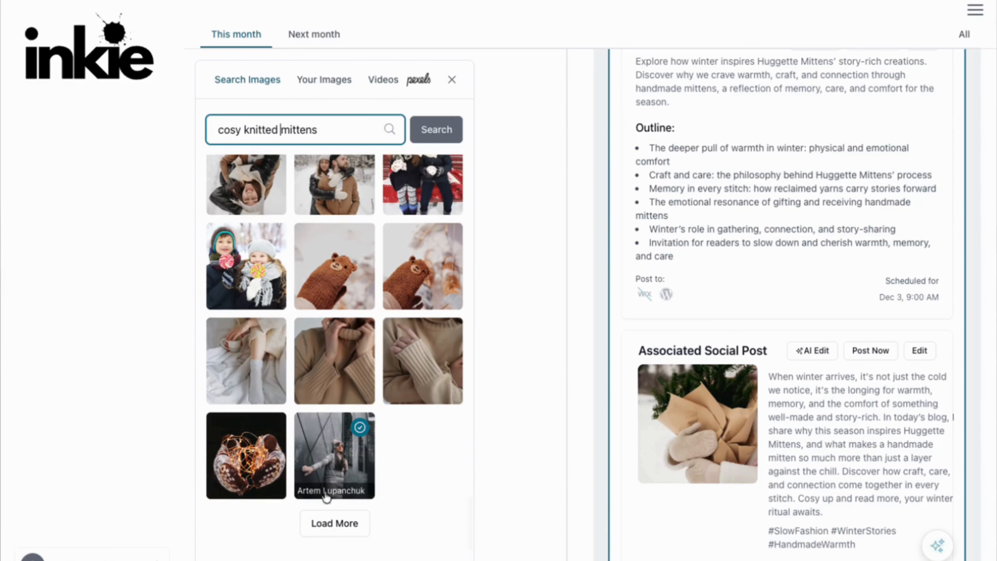
Load more stock images and replace the Dec 3 associated social post's picture with the hand holding a label over cream and black knitwear.
{"action": "left_click", "coordinate": [333, 524]}
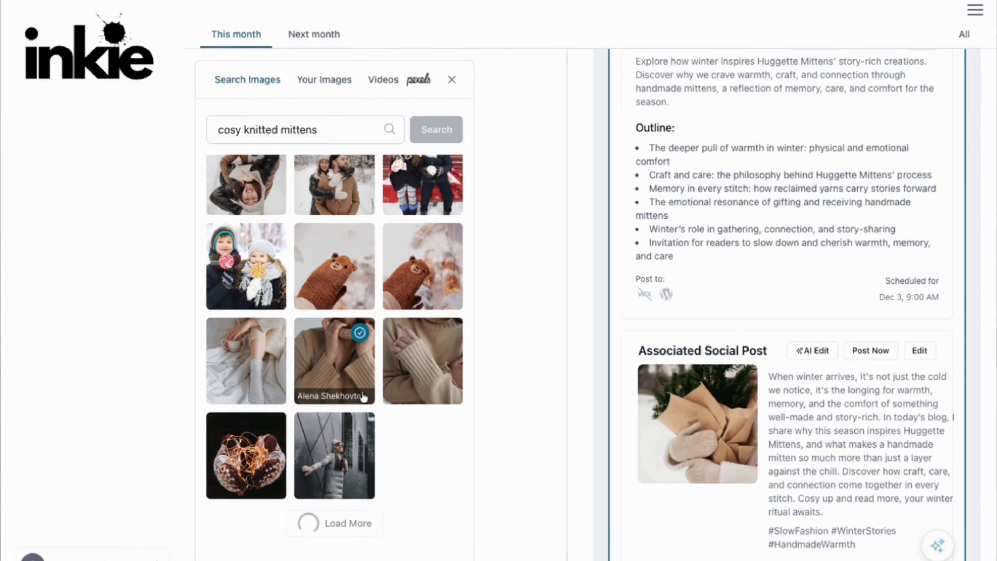
{"action": "scroll", "coordinate": [363, 397], "scroll_direction": "down", "scroll_amount": 10}
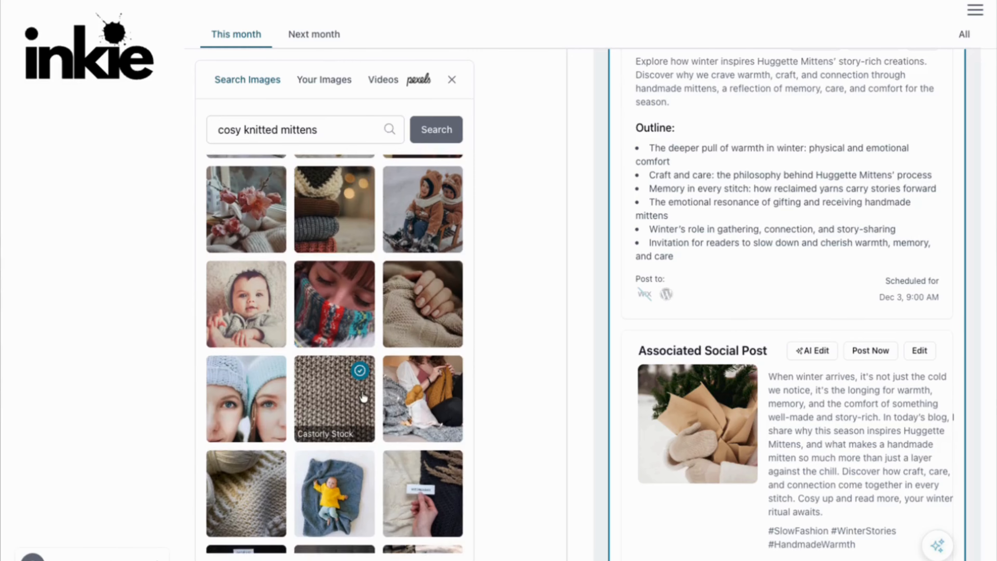
{"action": "scroll", "coordinate": [363, 398], "scroll_direction": "down", "scroll_amount": 5}
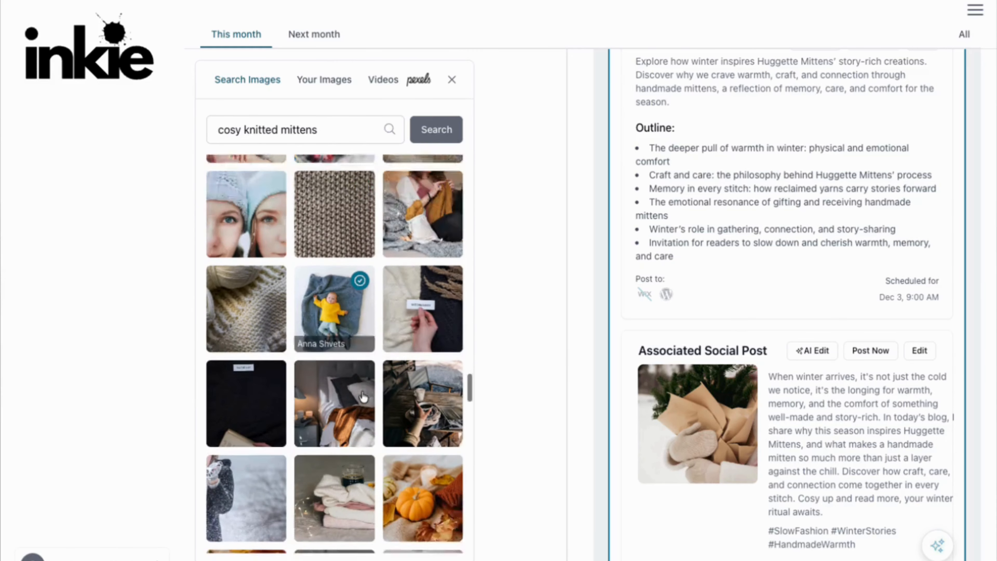
{"action": "scroll", "coordinate": [363, 398], "scroll_direction": "down", "scroll_amount": 3}
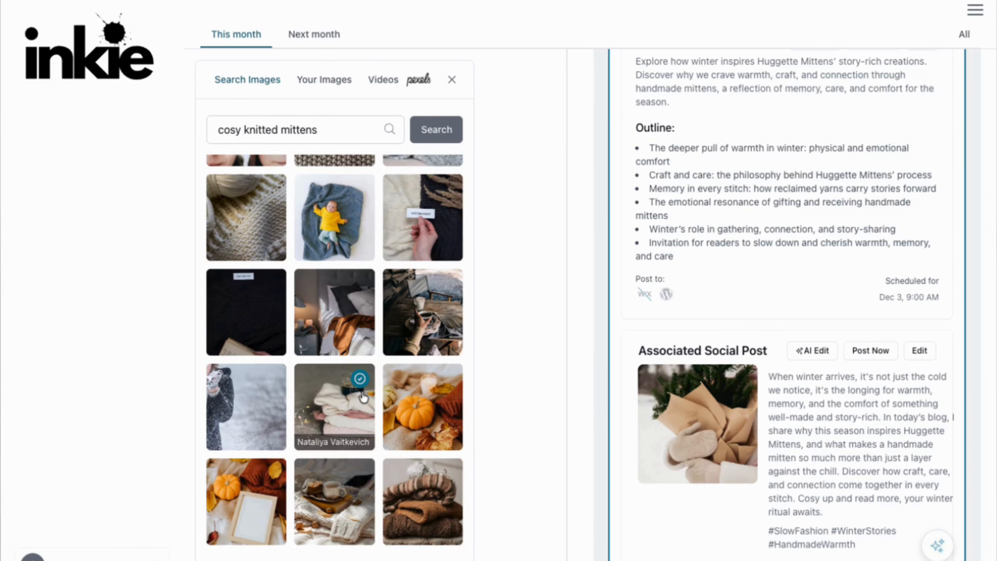
{"action": "scroll", "coordinate": [763, 176], "scroll_direction": "up", "scroll_amount": 3}
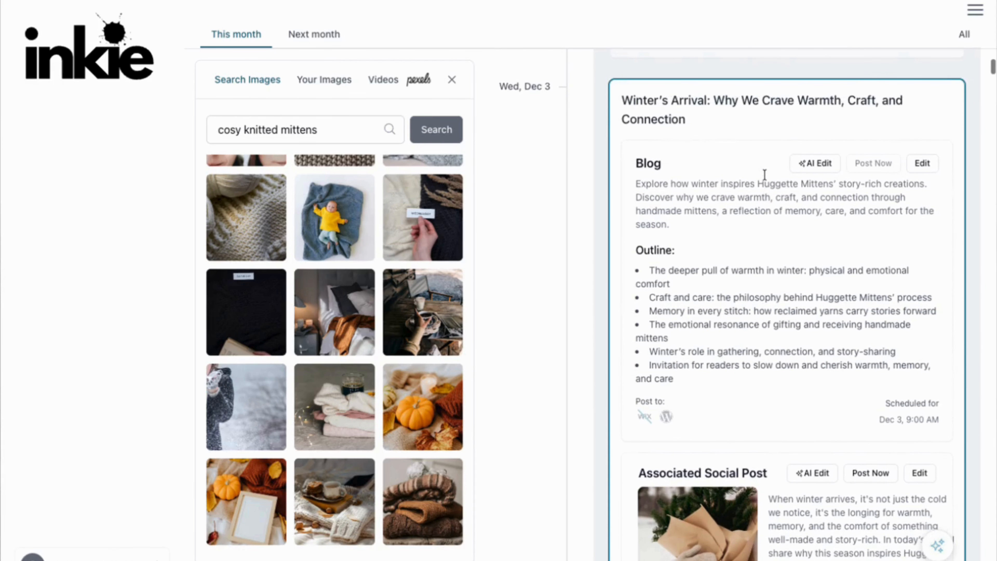
{"action": "scroll", "coordinate": [763, 176], "scroll_direction": "down", "scroll_amount": 3}
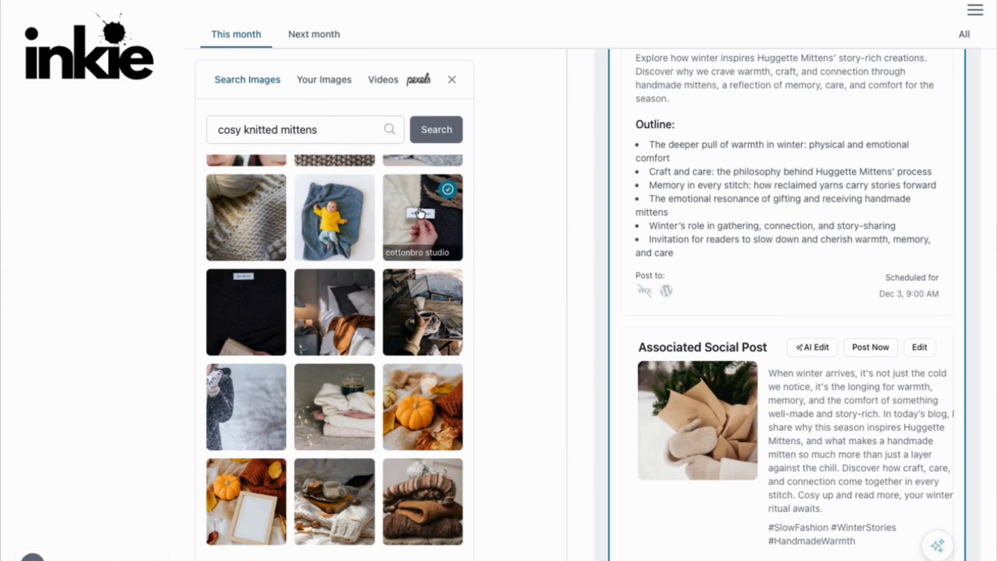
{"action": "left_click_drag", "start_coordinate": [419, 212], "coordinate": [699, 407]}
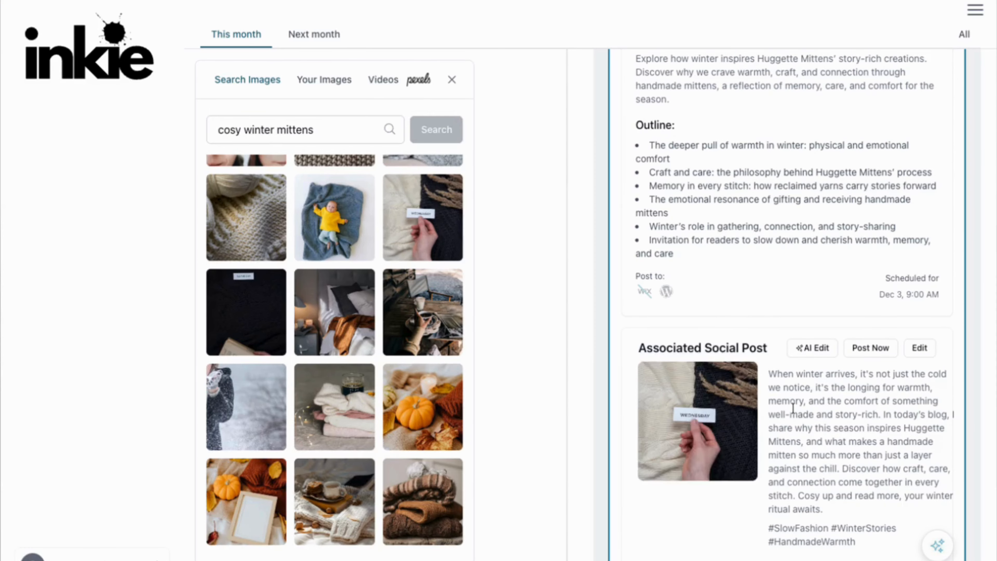
Turn Instagram posting off and back on for the Dec 3 associated social post, and open its schedule picker, cancelling without changes.
{"action": "scroll", "coordinate": [793, 409], "scroll_direction": "down", "scroll_amount": 5}
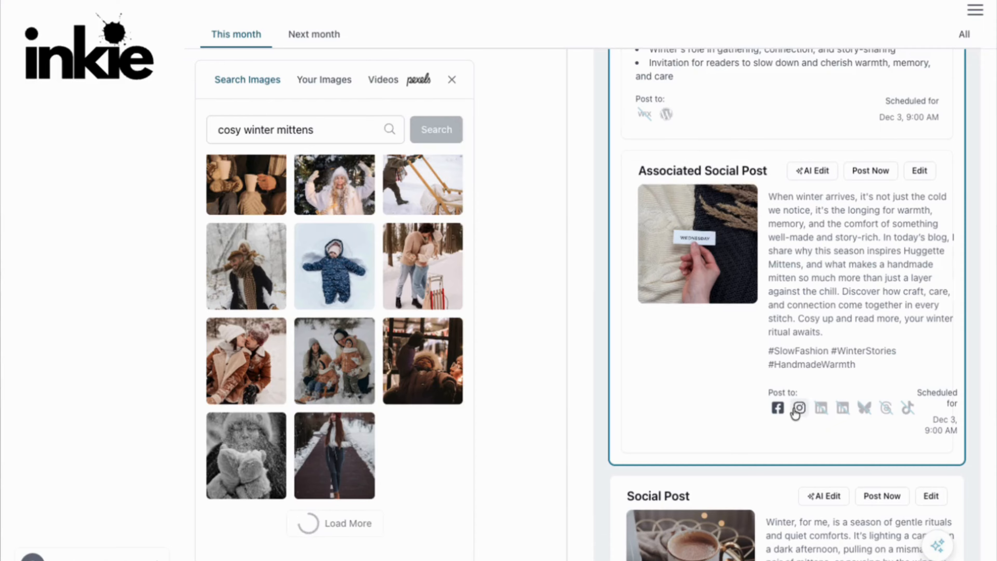
{"action": "scroll", "coordinate": [749, 216], "scroll_direction": "up", "scroll_amount": 4}
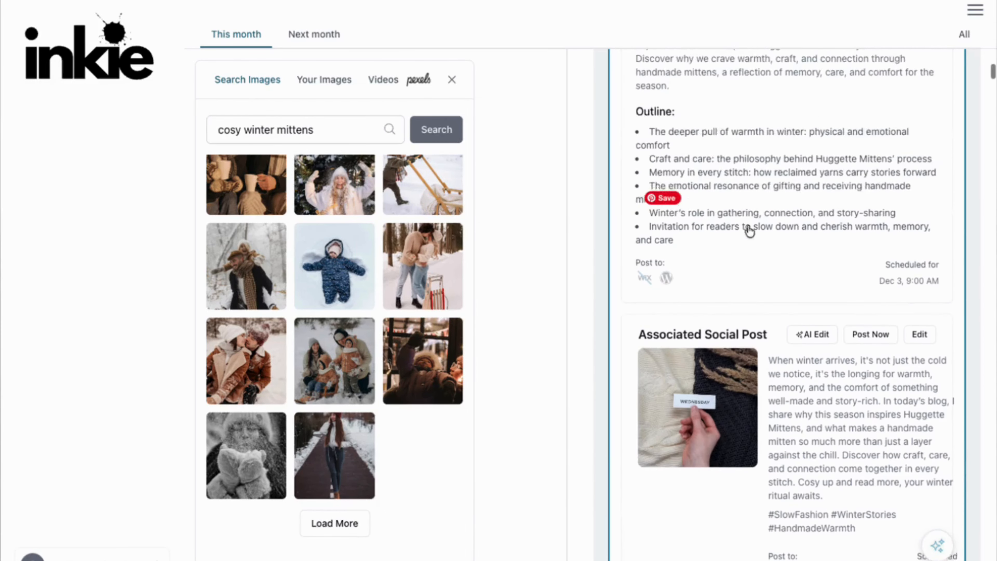
{"action": "scroll", "coordinate": [747, 228], "scroll_direction": "up", "scroll_amount": 4}
{"action": "scroll", "coordinate": [747, 224], "scroll_direction": "down", "scroll_amount": 7}
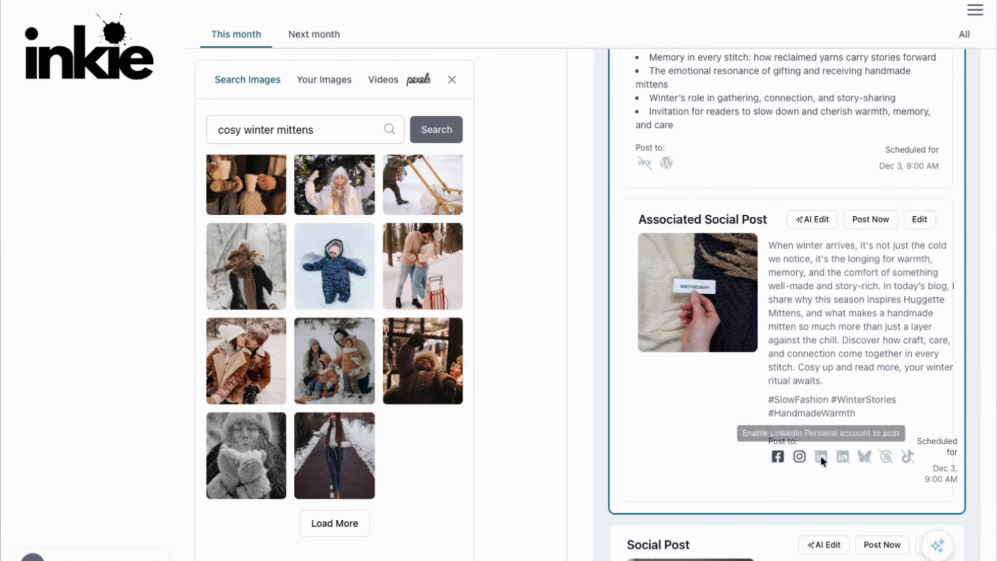
{"action": "left_click", "coordinate": [799, 454]}
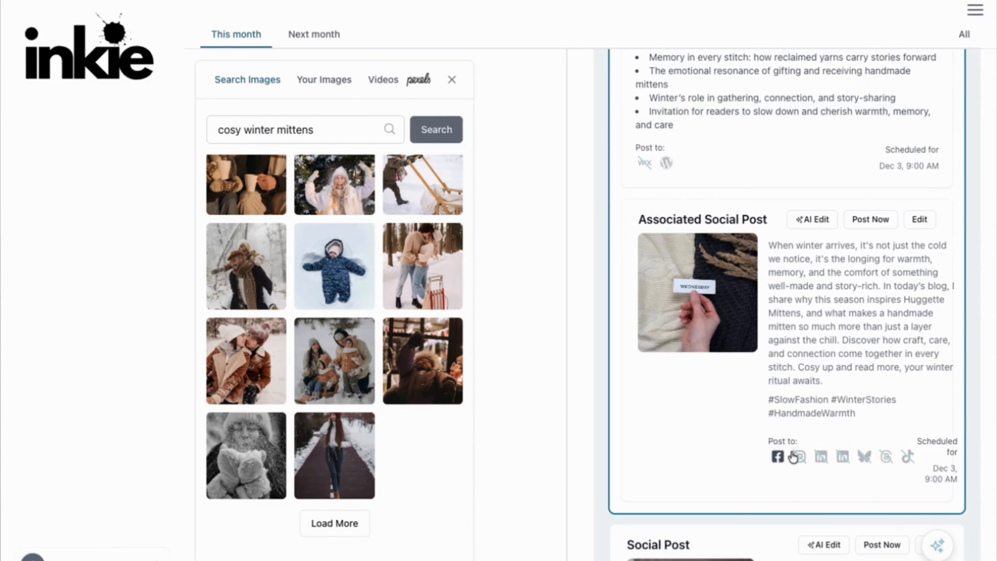
{"action": "left_click", "coordinate": [794, 457]}
{"action": "left_click", "coordinate": [944, 478]}
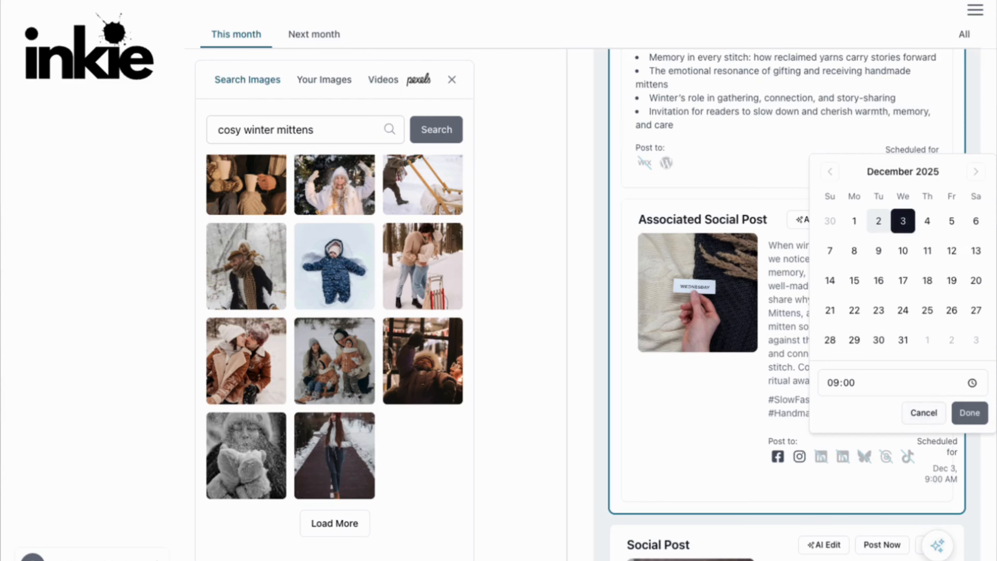
{"action": "left_click", "coordinate": [920, 410]}
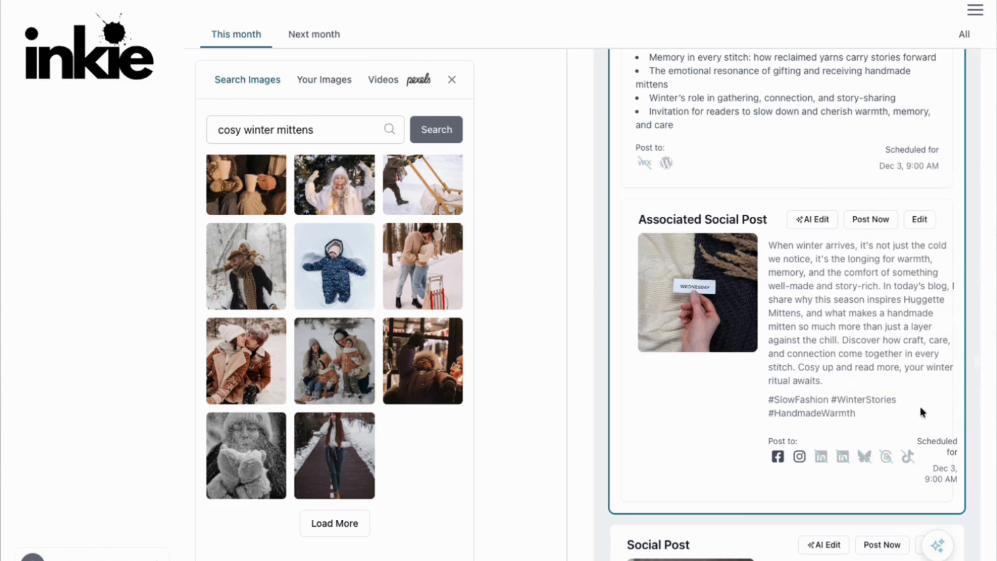
Review the standalone social posts scheduled for Dec 3 and Dec 4, including their images, text and posting channels.
{"action": "scroll", "coordinate": [727, 304], "scroll_direction": "up", "scroll_amount": 1}
{"action": "scroll", "coordinate": [727, 310], "scroll_direction": "down", "scroll_amount": 10}
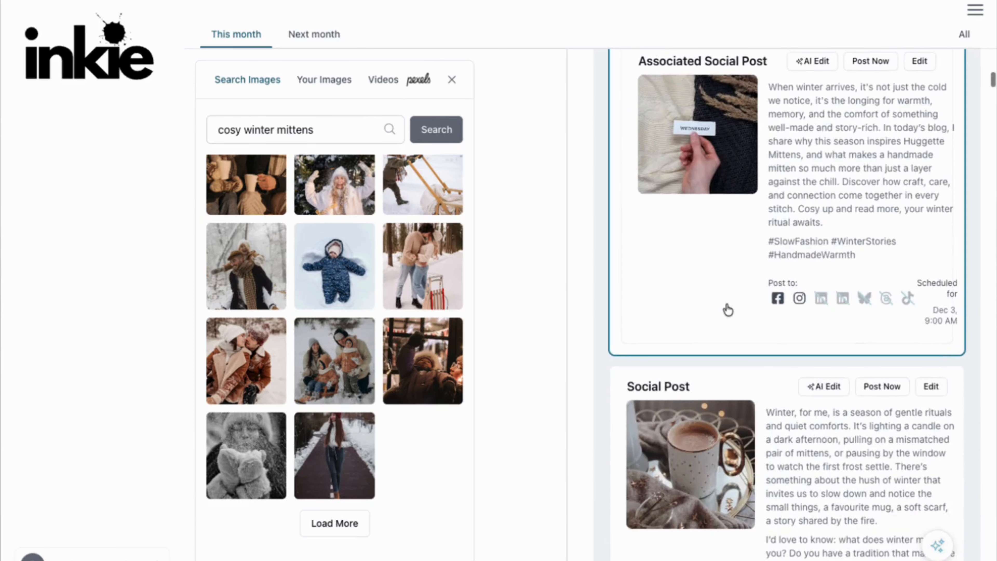
{"action": "scroll", "coordinate": [727, 310], "scroll_direction": "down", "scroll_amount": 6}
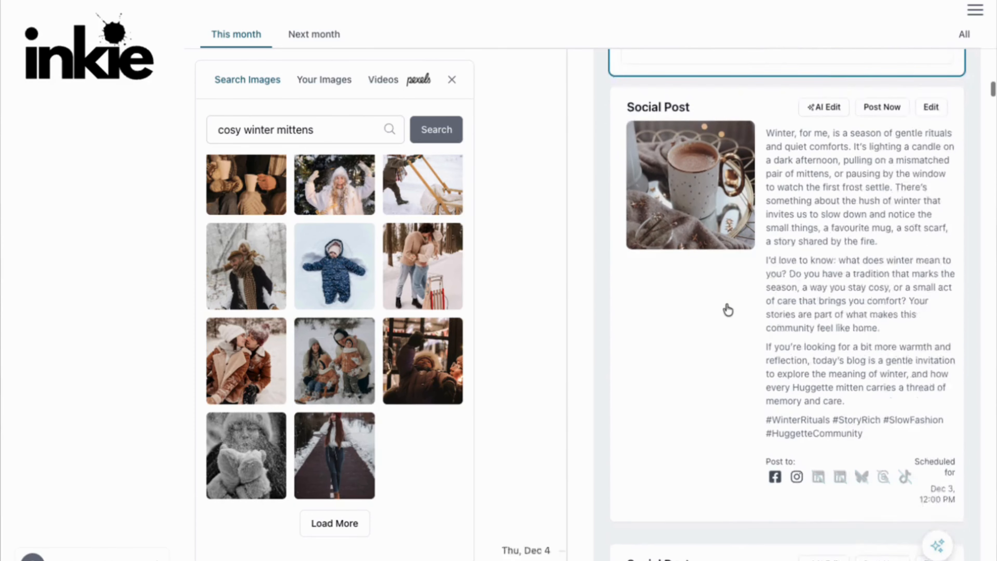
{"action": "scroll", "coordinate": [727, 309], "scroll_direction": "down", "scroll_amount": 6}
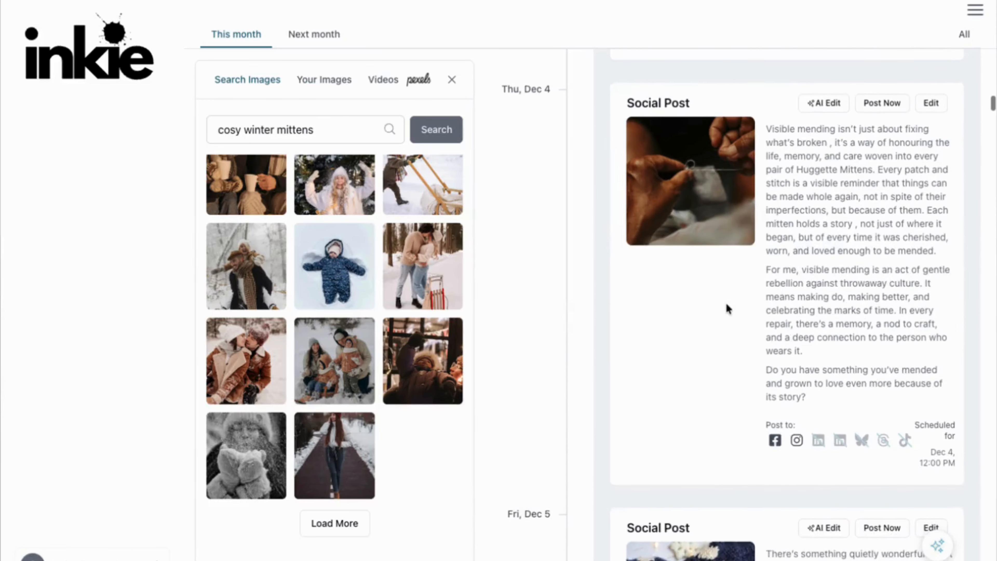
{"action": "scroll", "coordinate": [728, 310], "scroll_direction": "up", "scroll_amount": 1}
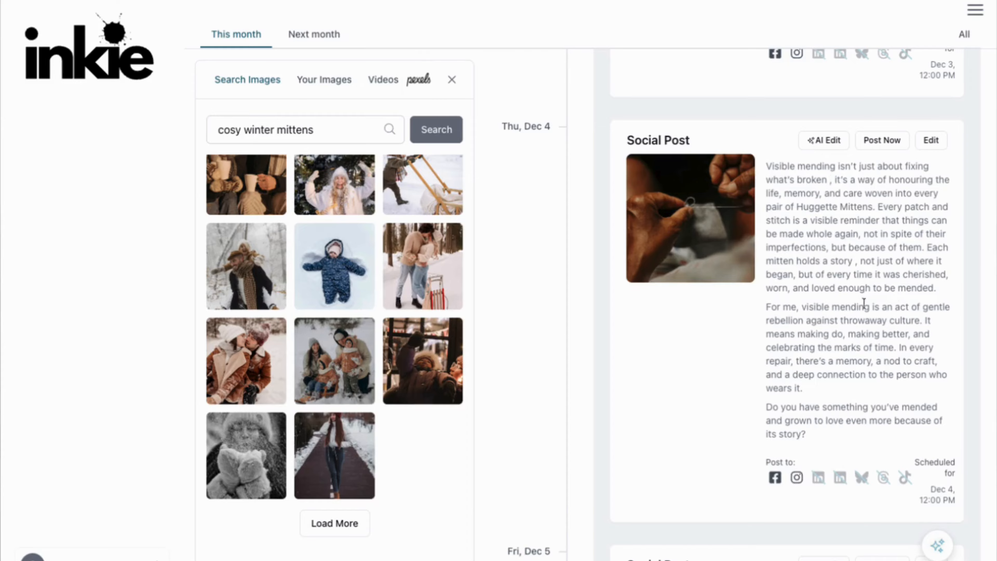
{"action": "scroll", "coordinate": [843, 319], "scroll_direction": "down", "scroll_amount": 3}
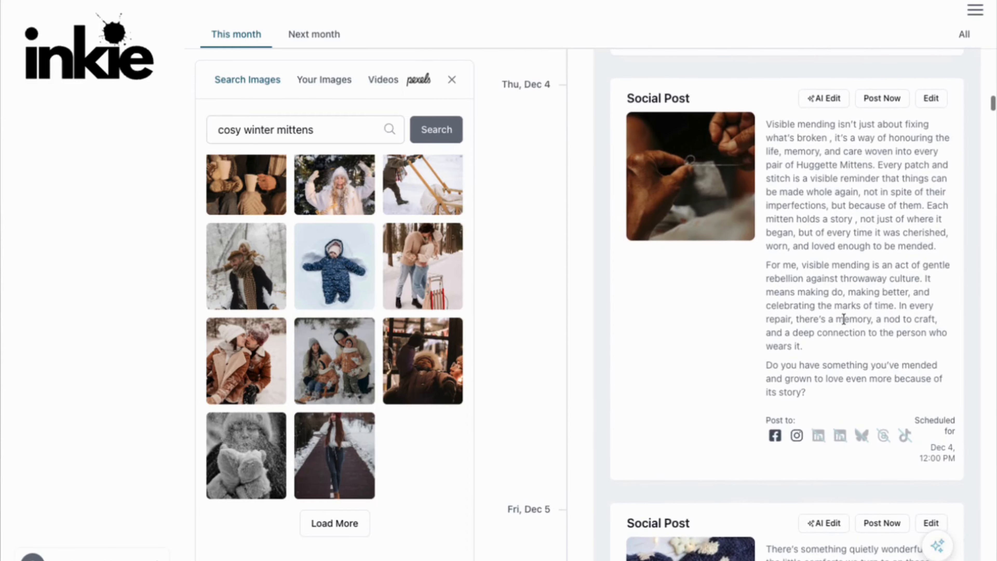
{"action": "scroll", "coordinate": [810, 249], "scroll_direction": "down", "scroll_amount": 10}
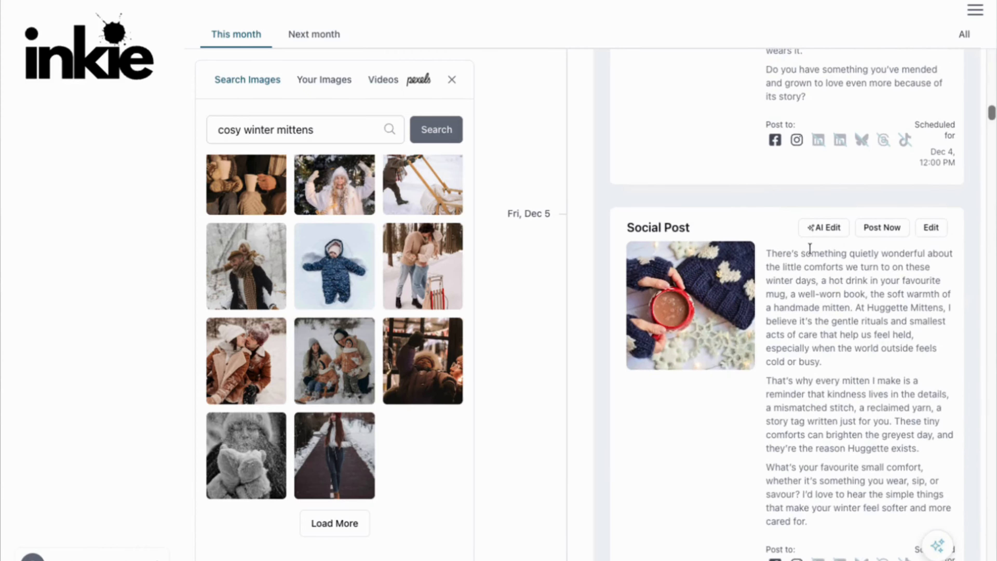
Replace the Dec 5 social post's image with the stock photo of two people in knitwear holding mugs.
{"action": "scroll", "coordinate": [794, 416], "scroll_direction": "down", "scroll_amount": 3}
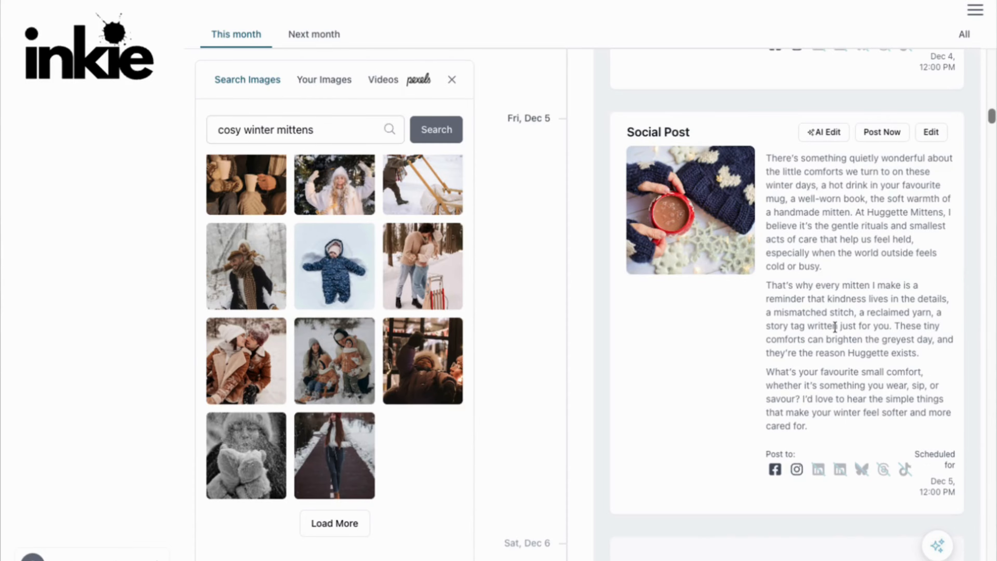
{"action": "scroll", "coordinate": [835, 327], "scroll_direction": "down", "scroll_amount": 5}
{"action": "scroll", "coordinate": [834, 327], "scroll_direction": "up", "scroll_amount": 5}
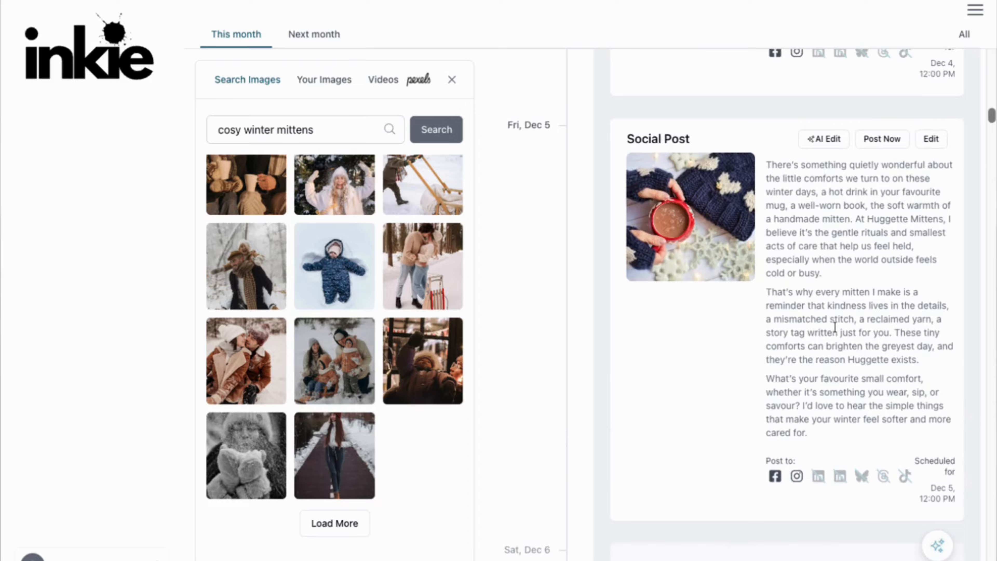
{"action": "scroll", "coordinate": [835, 327], "scroll_direction": "down", "scroll_amount": 1}
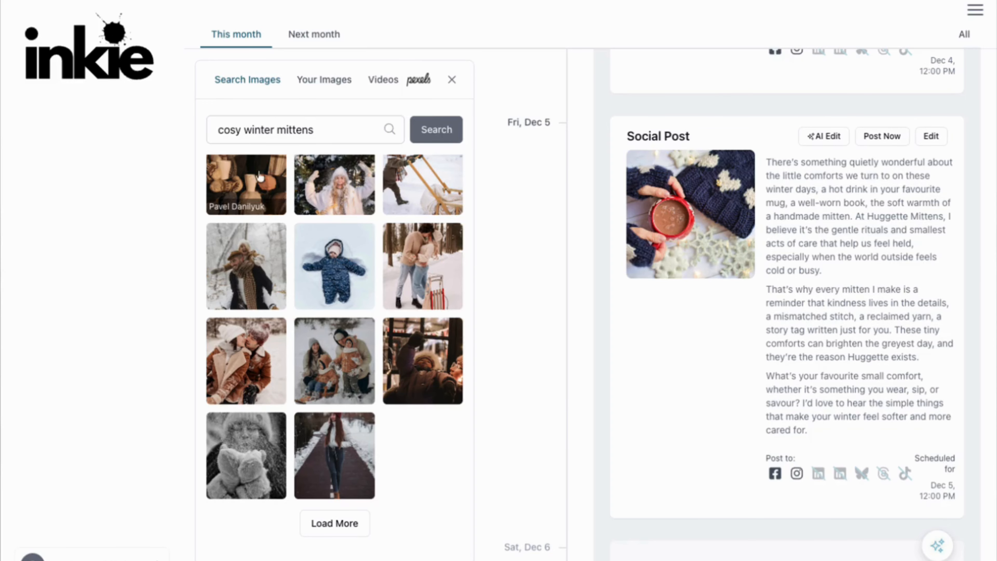
{"action": "left_click_drag", "start_coordinate": [259, 177], "coordinate": [683, 195]}
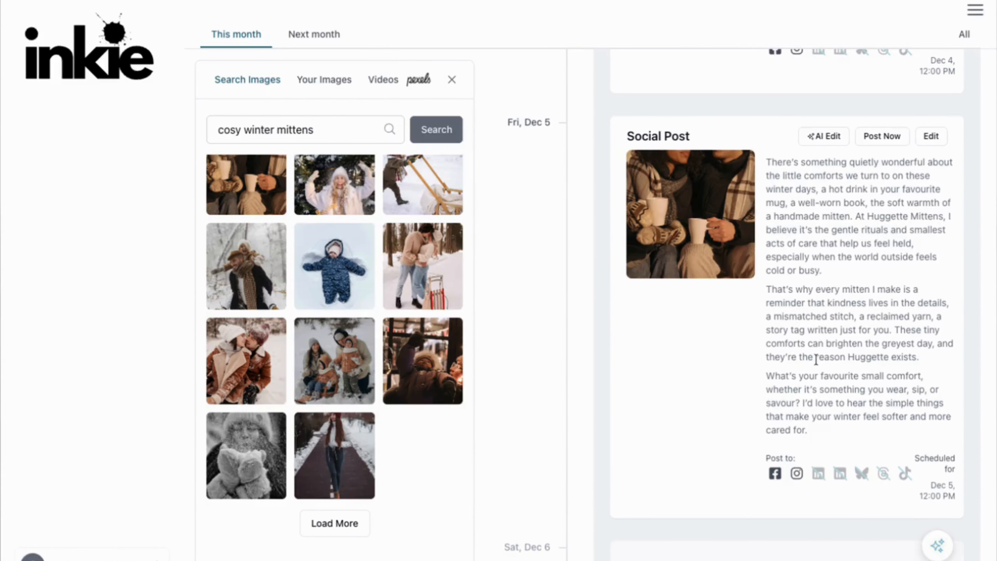
Examine the Dec 8 blog "From Yarn to Mittens: The Making of a Memory" and its associated social post.
{"action": "scroll", "coordinate": [811, 300], "scroll_direction": "down", "scroll_amount": 5}
{"action": "scroll", "coordinate": [812, 300], "scroll_direction": "down", "scroll_amount": 5}
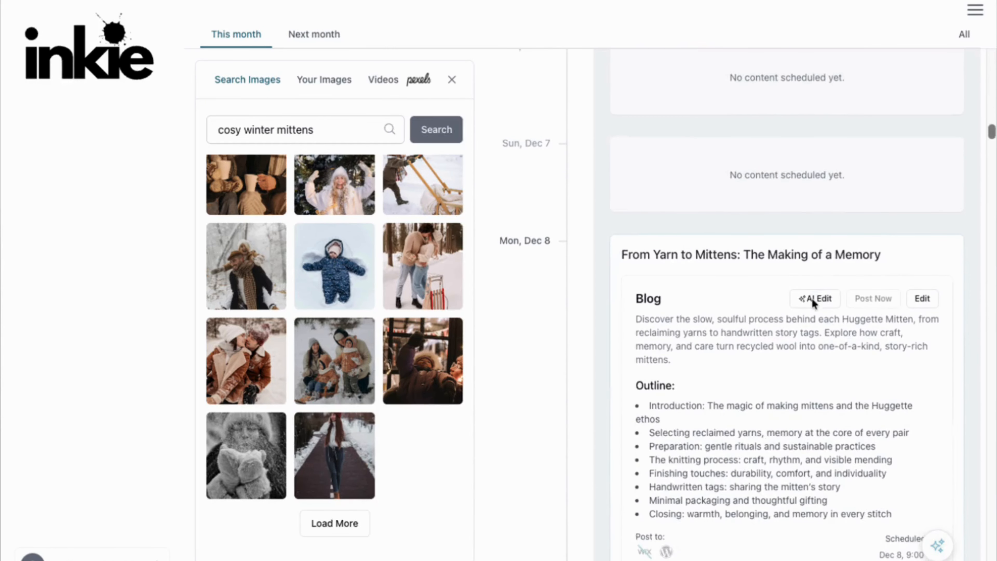
{"action": "scroll", "coordinate": [811, 302], "scroll_direction": "down", "scroll_amount": 4}
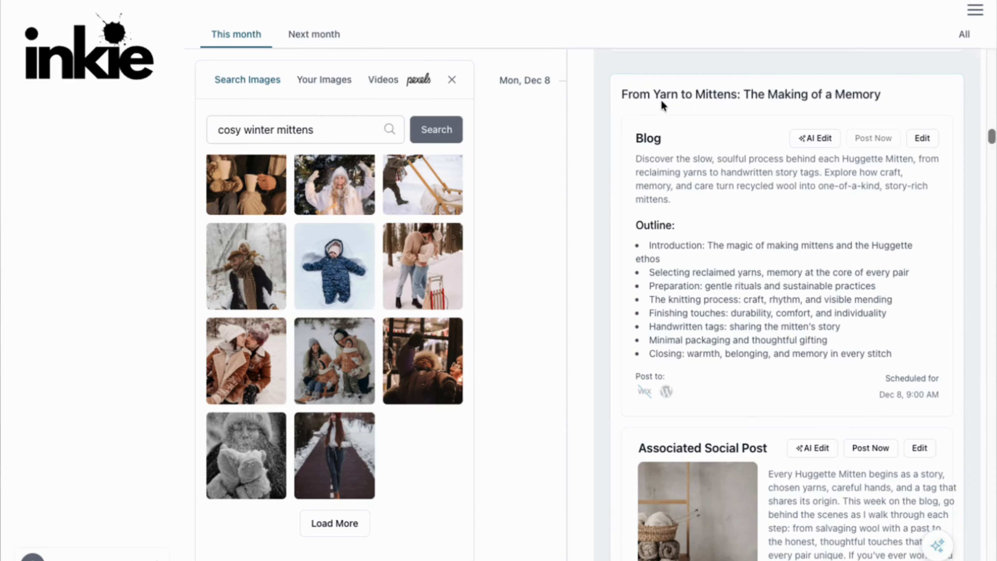
{"action": "scroll", "coordinate": [815, 304], "scroll_direction": "down", "scroll_amount": 4}
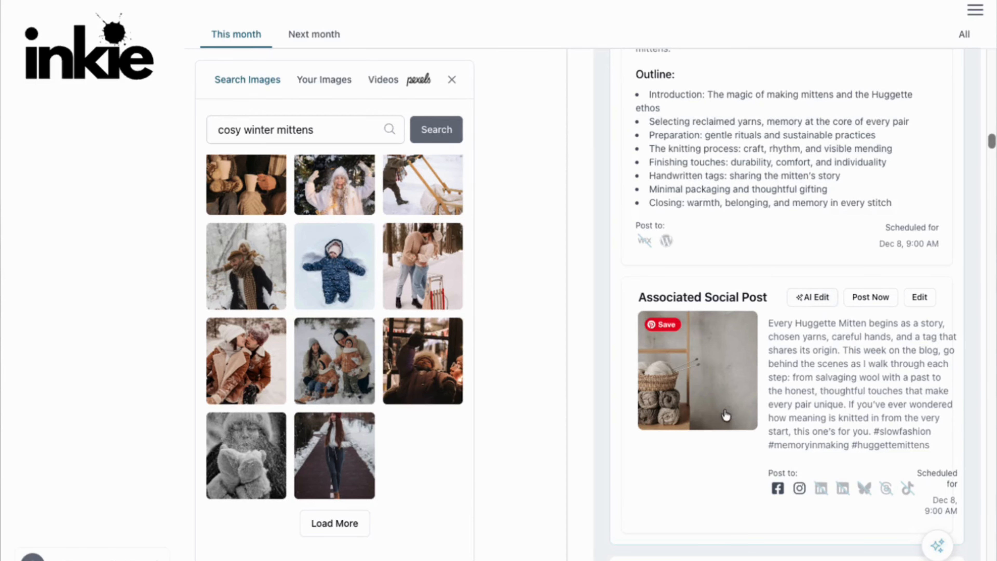
Open the Dec 8 blog "From Yarn to Mittens: The Making of a Memory" for editing and read through its full text.
{"action": "scroll", "coordinate": [782, 395], "scroll_direction": "up", "scroll_amount": 1}
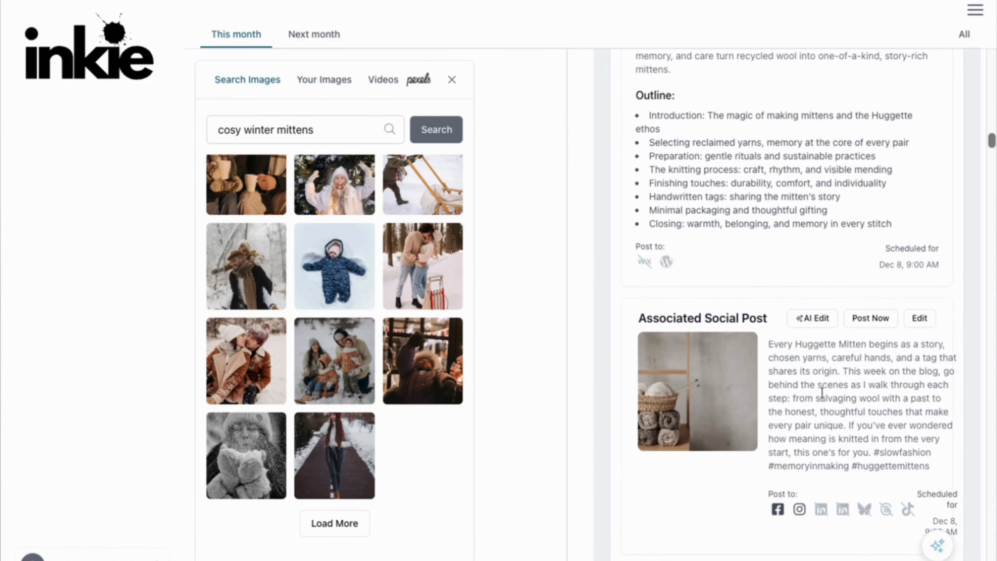
{"action": "scroll", "coordinate": [821, 392], "scroll_direction": "up", "scroll_amount": 5}
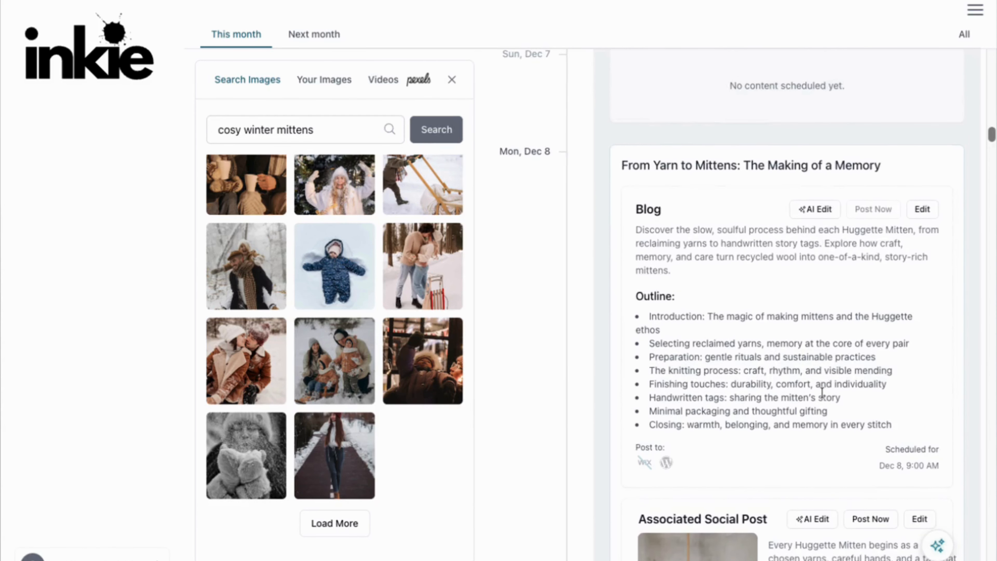
{"action": "left_click", "coordinate": [922, 209]}
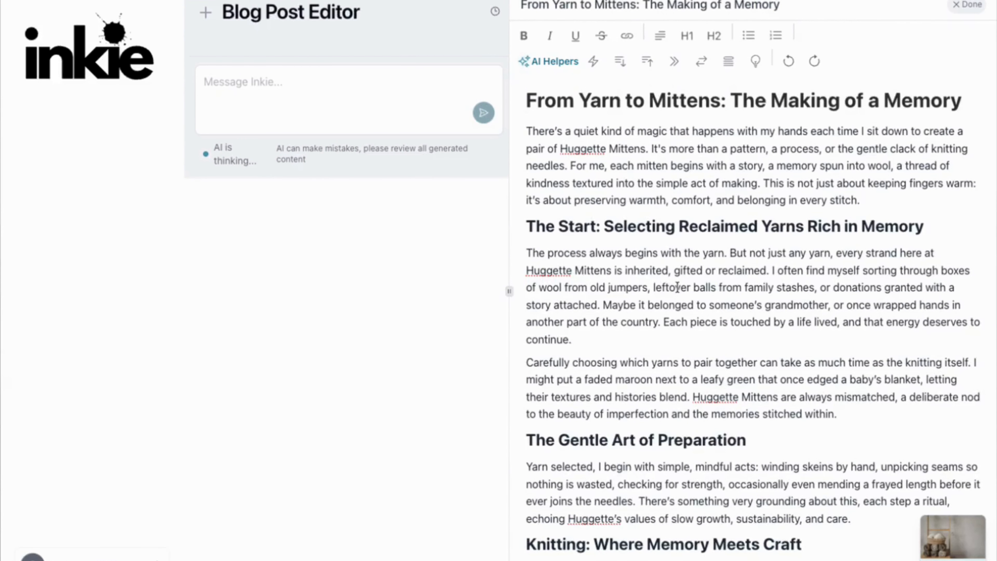
{"action": "scroll", "coordinate": [678, 287], "scroll_direction": "down", "scroll_amount": 1}
{"action": "scroll", "coordinate": [677, 288], "scroll_direction": "down", "scroll_amount": 4}
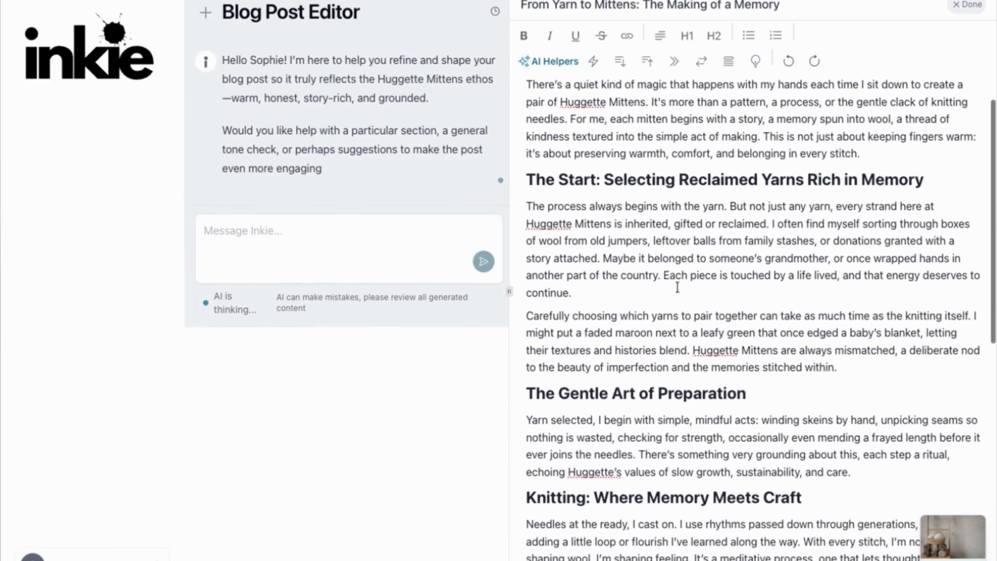
{"action": "scroll", "coordinate": [677, 287], "scroll_direction": "down", "scroll_amount": 7}
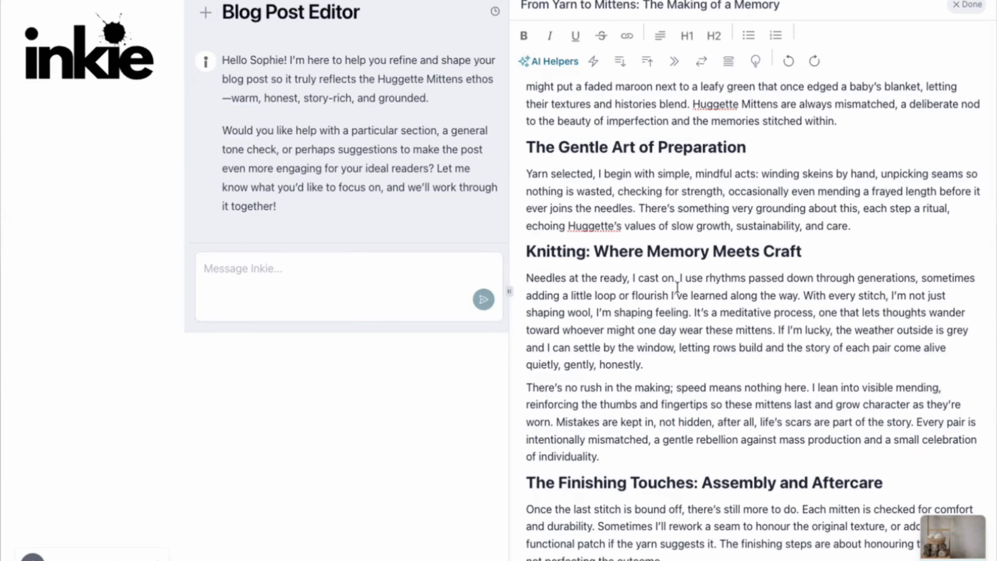
{"action": "scroll", "coordinate": [678, 287], "scroll_direction": "down", "scroll_amount": 6}
{"action": "scroll", "coordinate": [677, 287], "scroll_direction": "up", "scroll_amount": 4}
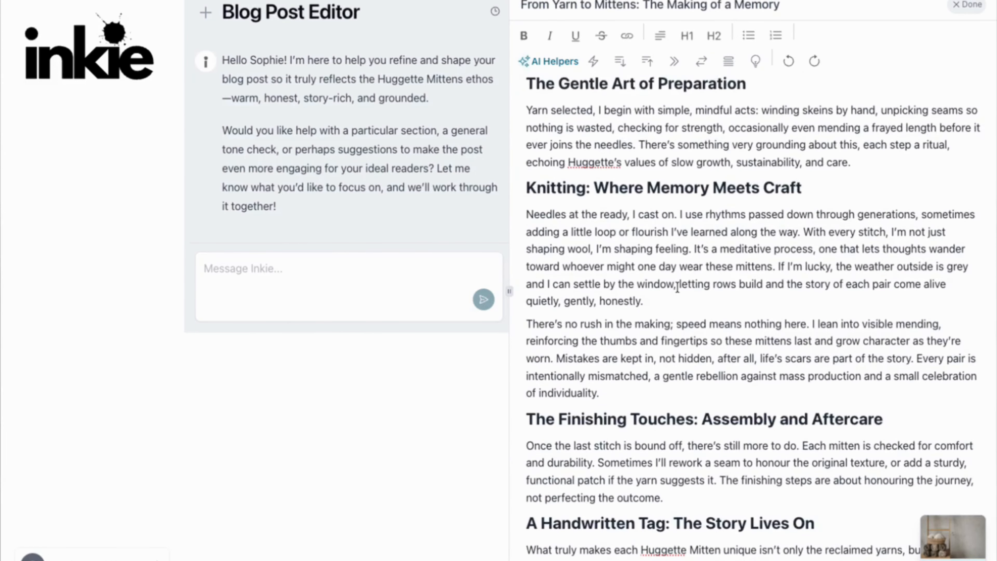
{"action": "scroll", "coordinate": [677, 287], "scroll_direction": "down", "scroll_amount": 8}
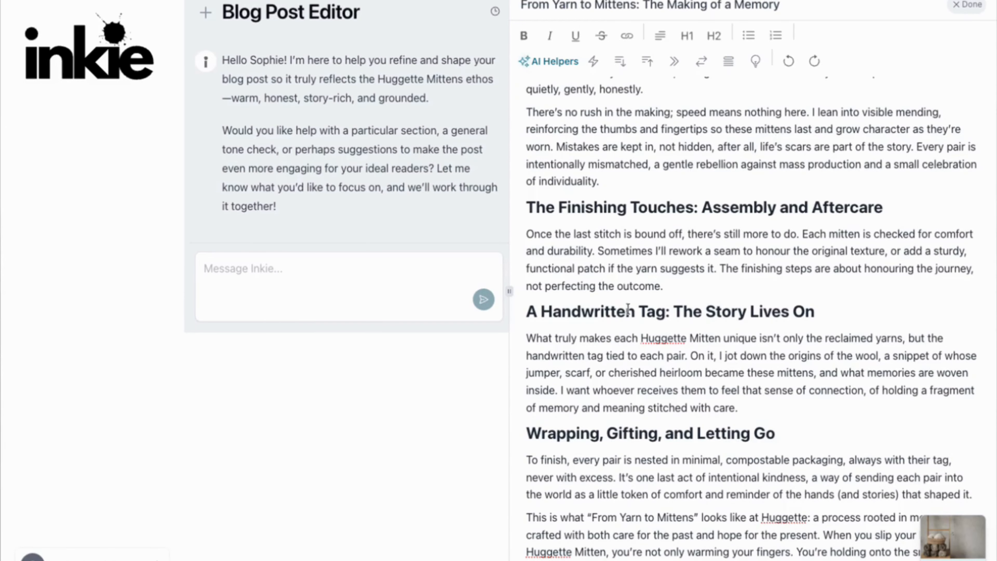
{"action": "scroll", "coordinate": [775, 302], "scroll_direction": "up", "scroll_amount": 20}
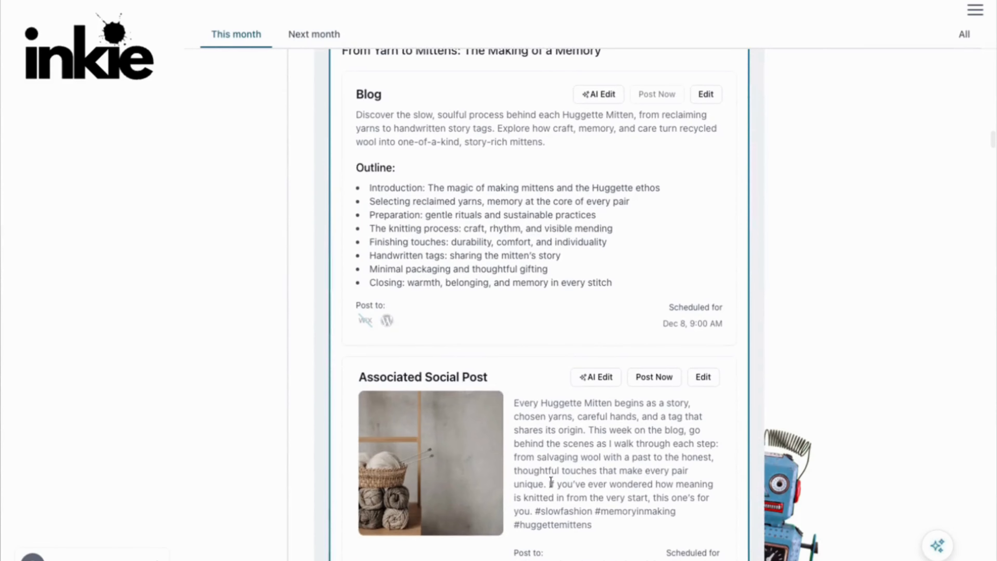
Search stock images for "woolen knits" and replace the Dec 8, 12:00 PM social post's image with the photo of three yarn skeins and knitting needles.
{"action": "scroll", "coordinate": [551, 482], "scroll_direction": "down", "scroll_amount": 10}
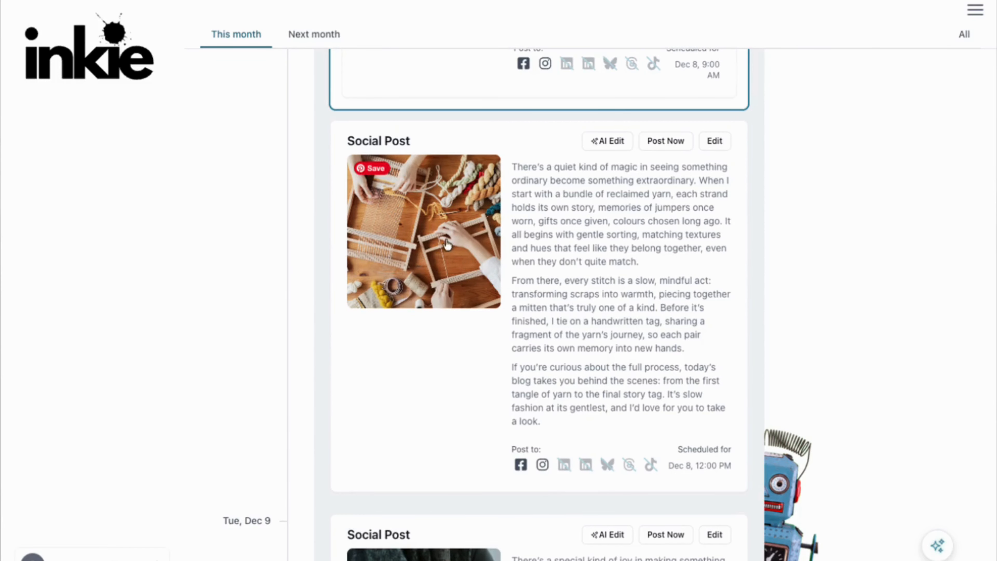
{"action": "scroll", "coordinate": [646, 338], "scroll_direction": "up", "scroll_amount": 1}
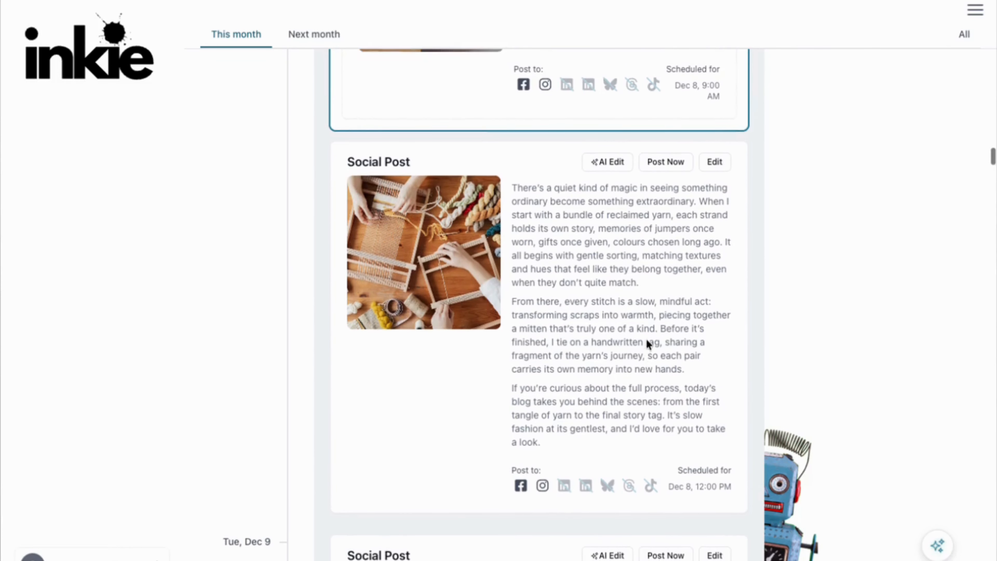
{"action": "left_click", "coordinate": [392, 261]}
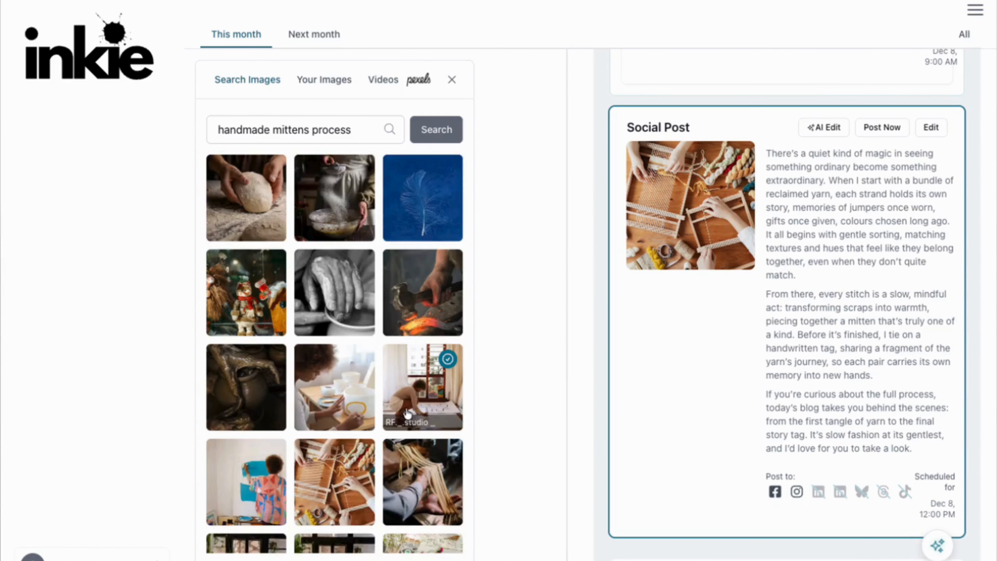
{"action": "scroll", "coordinate": [407, 409], "scroll_direction": "down", "scroll_amount": 3}
{"action": "scroll", "coordinate": [408, 393], "scroll_direction": "down", "scroll_amount": 5}
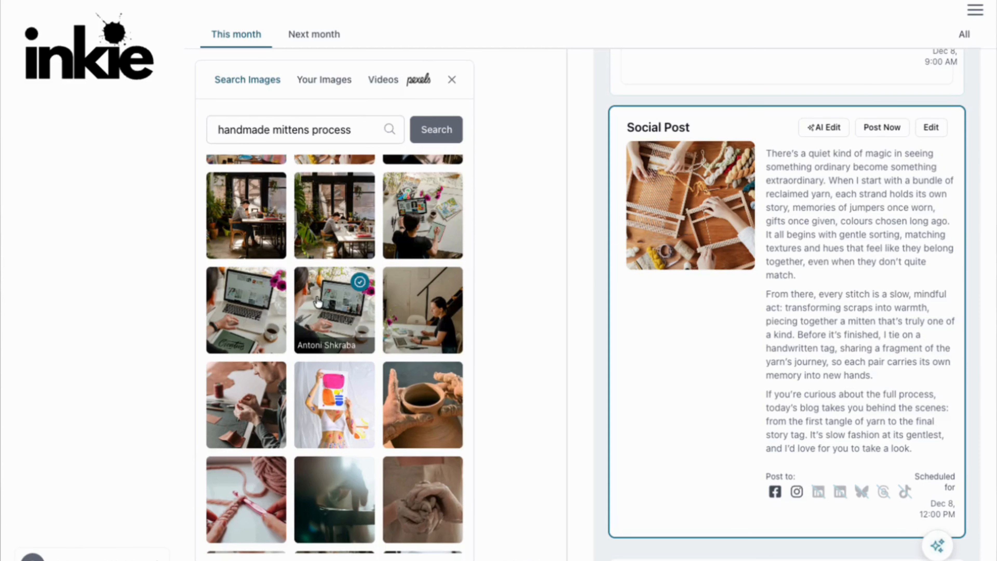
{"action": "triple_click", "coordinate": [307, 129]}
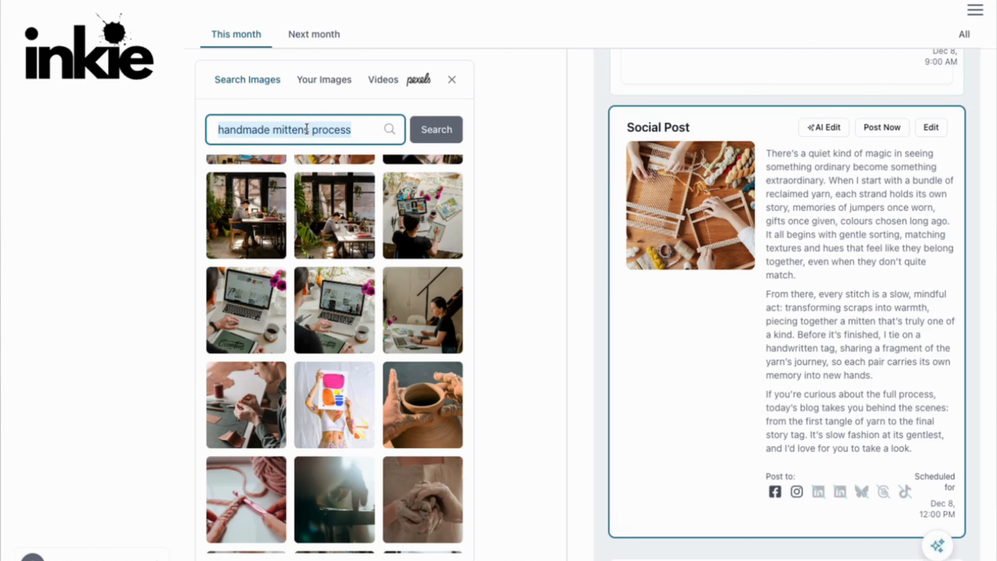
{"action": "type", "text": "woolen knits"}
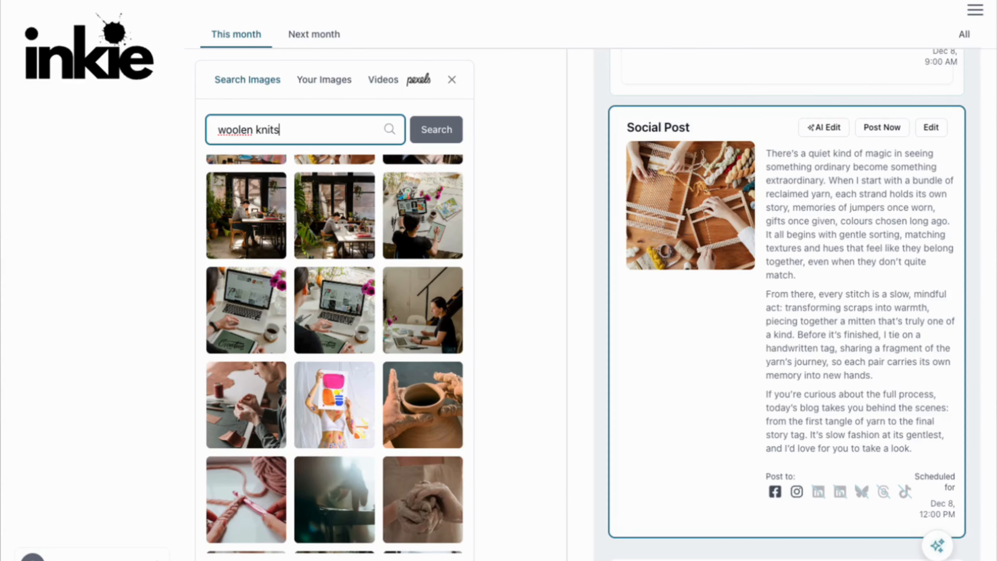
{"action": "key", "text": "Return"}
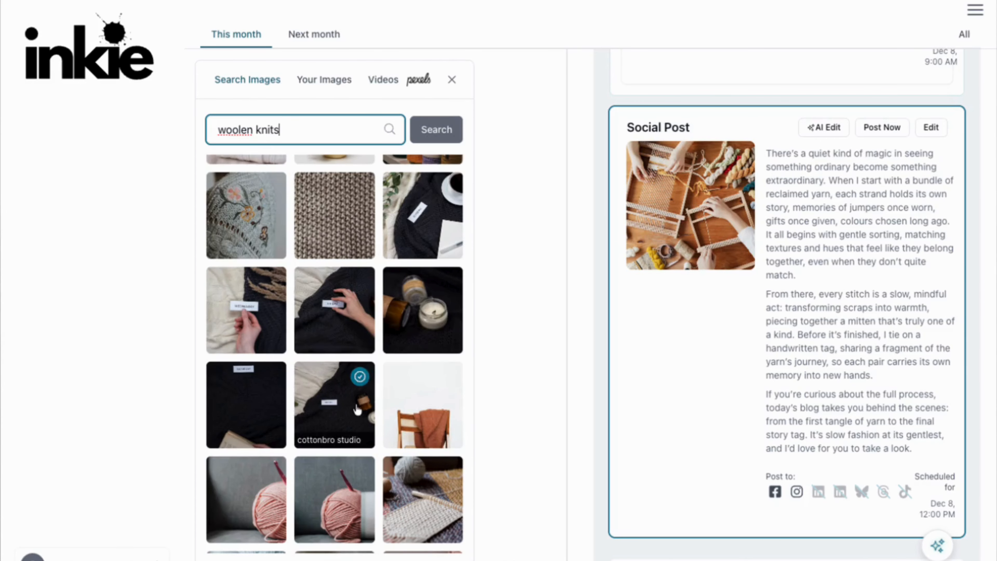
{"action": "scroll", "coordinate": [352, 404], "scroll_direction": "down", "scroll_amount": 5}
{"action": "scroll", "coordinate": [352, 404], "scroll_direction": "down", "scroll_amount": 4}
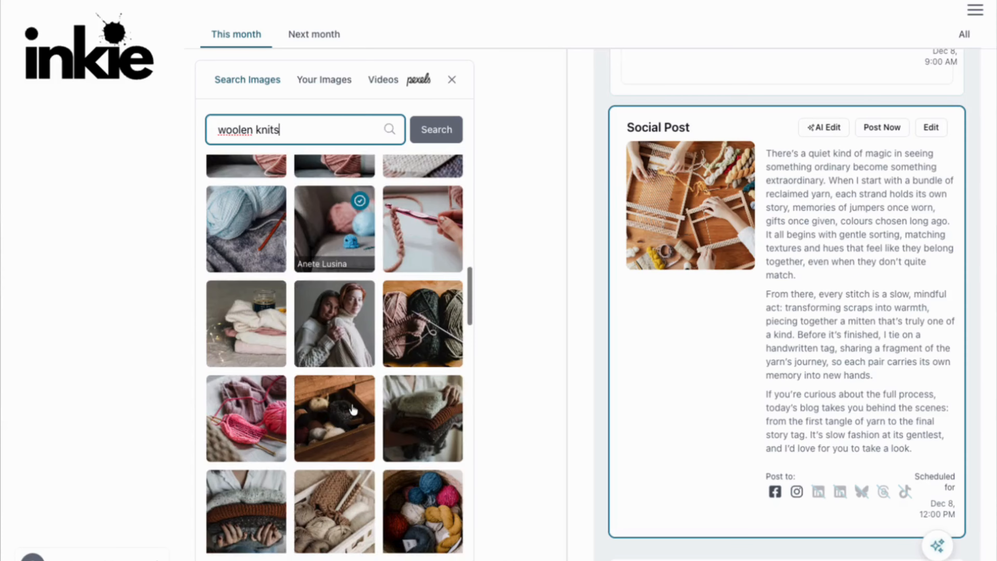
{"action": "left_click", "coordinate": [413, 317]}
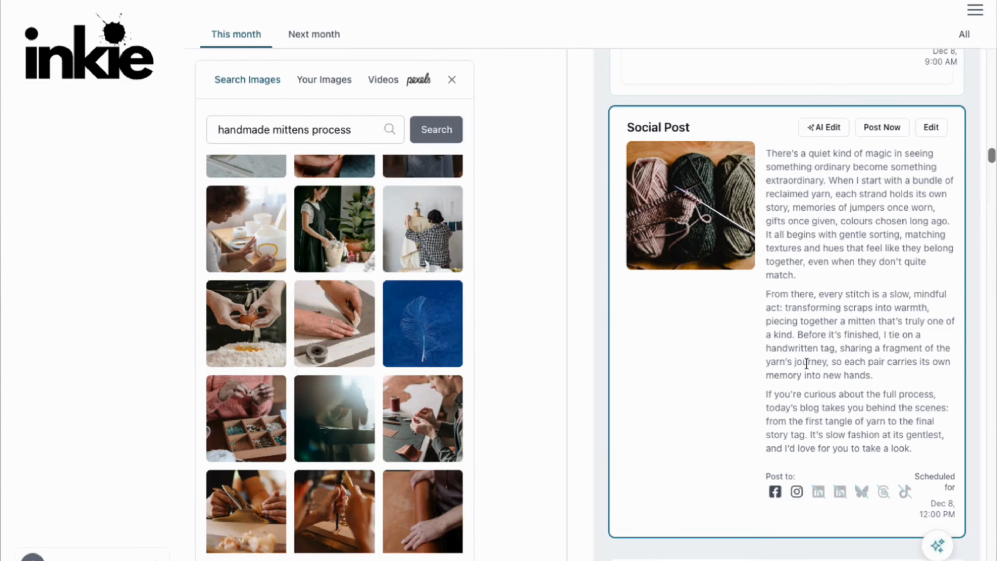
Review the Dec 9 social post and the Dec 10 blog "Seasonal Stories: The Mittens That Bind Us" with its associated social post.
{"action": "scroll", "coordinate": [807, 362], "scroll_direction": "down", "scroll_amount": 10}
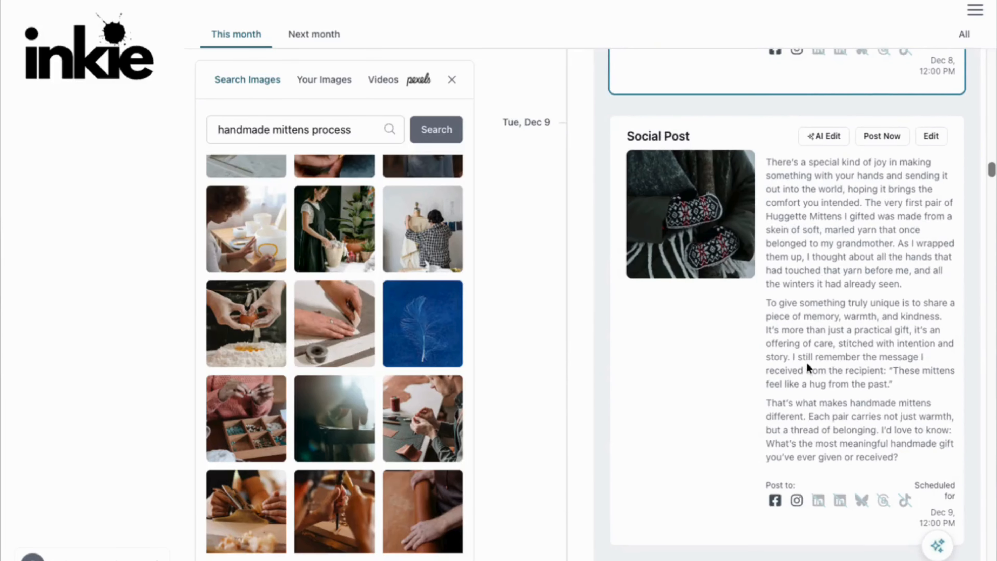
{"action": "scroll", "coordinate": [806, 362], "scroll_direction": "down", "scroll_amount": 1}
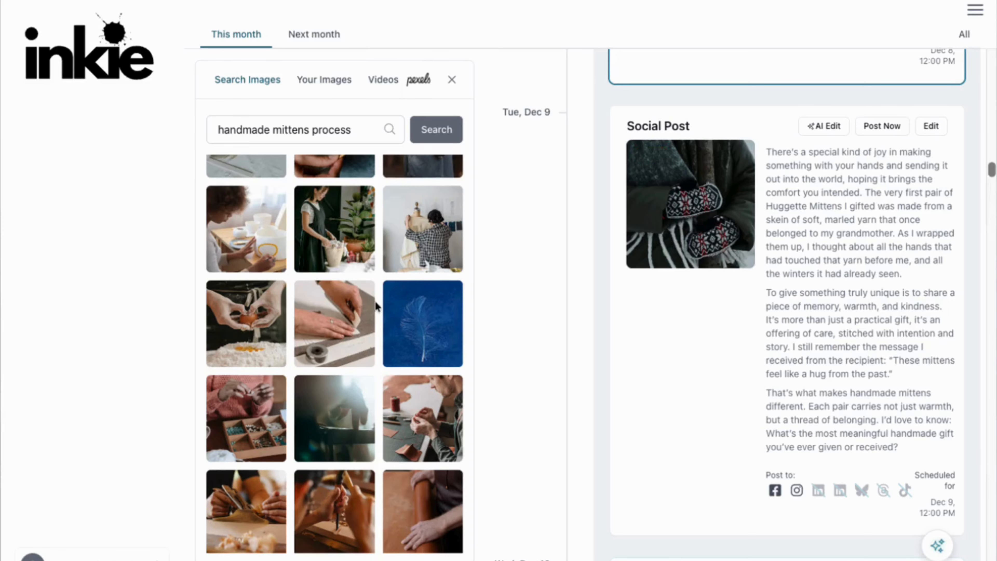
{"action": "scroll", "coordinate": [748, 393], "scroll_direction": "down", "scroll_amount": 12}
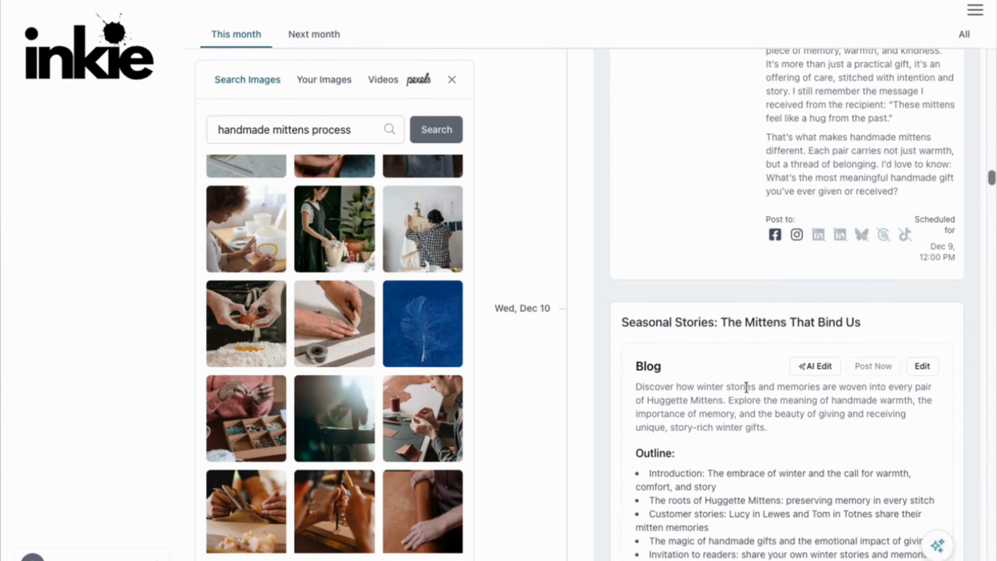
{"action": "scroll", "coordinate": [746, 387], "scroll_direction": "down", "scroll_amount": 8}
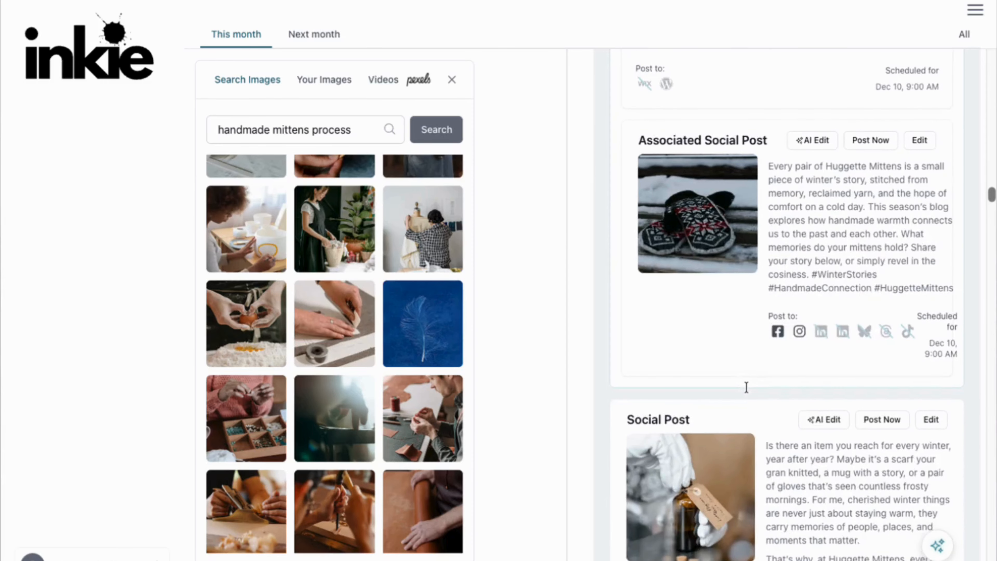
{"action": "scroll", "coordinate": [719, 372], "scroll_direction": "down", "scroll_amount": 5}
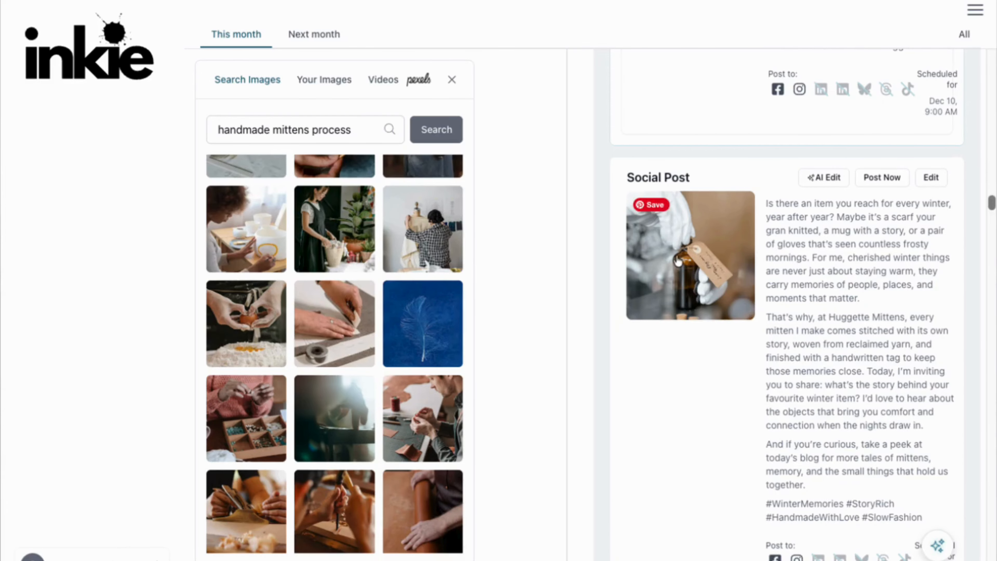
Replace the Dec 10, 12:00 PM social post's image with the "cherished winter items" photo of clear glass baubles on a Christmas tree.
{"action": "left_click", "coordinate": [679, 262]}
{"action": "left_click", "coordinate": [667, 203]}
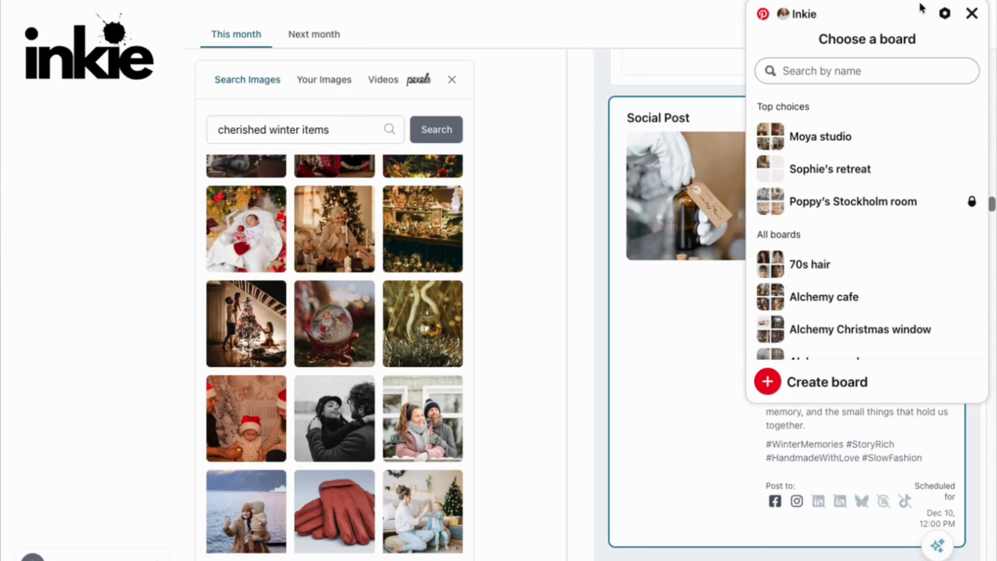
{"action": "left_click", "coordinate": [972, 14]}
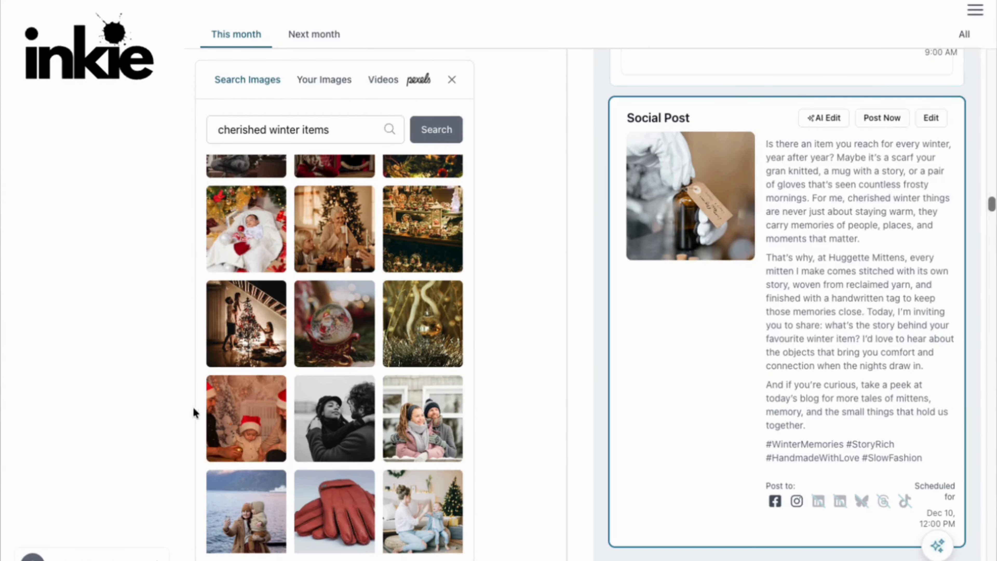
{"action": "scroll", "coordinate": [351, 481], "scroll_direction": "down", "scroll_amount": 5}
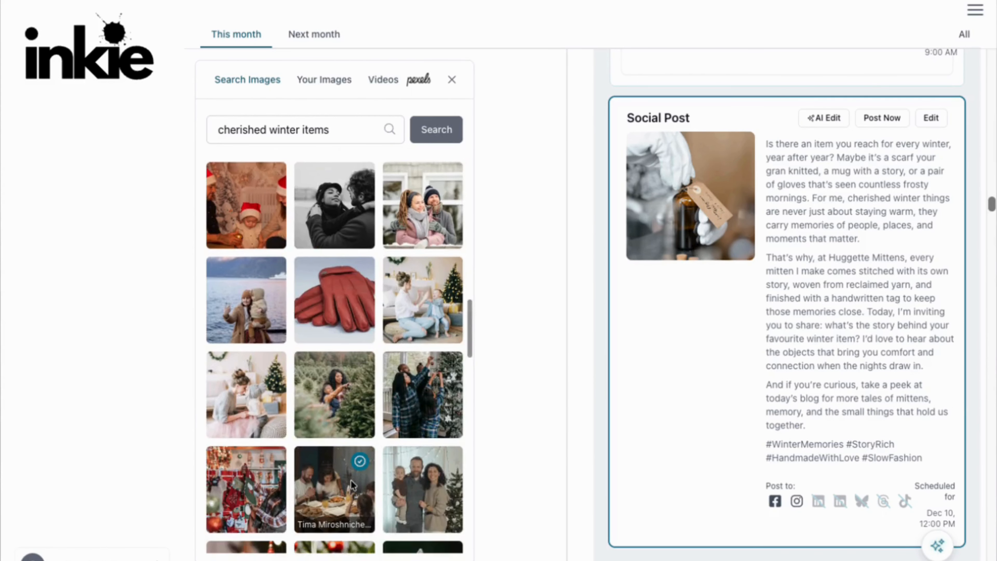
{"action": "scroll", "coordinate": [351, 484], "scroll_direction": "down", "scroll_amount": 7}
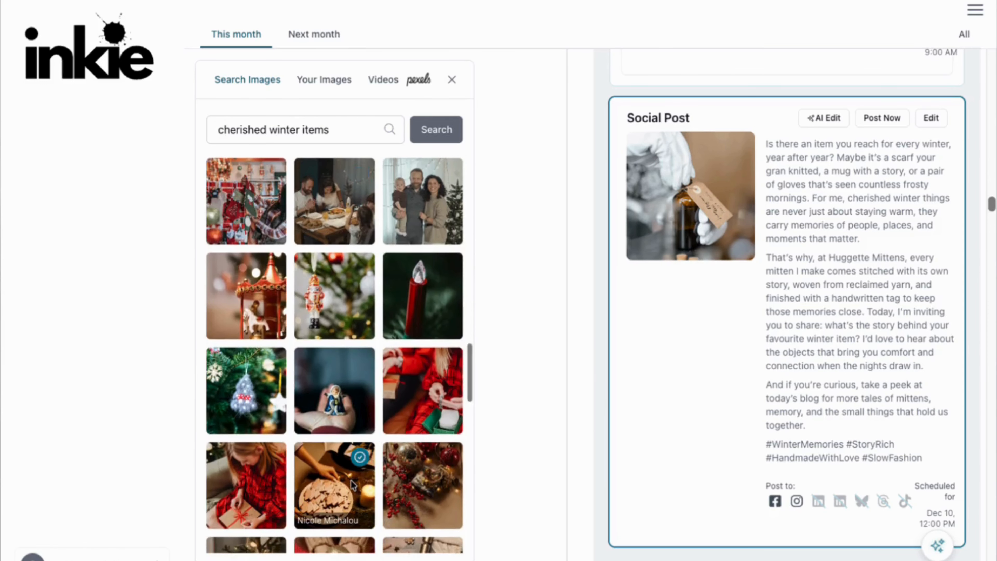
{"action": "scroll", "coordinate": [350, 480], "scroll_direction": "down", "scroll_amount": 8}
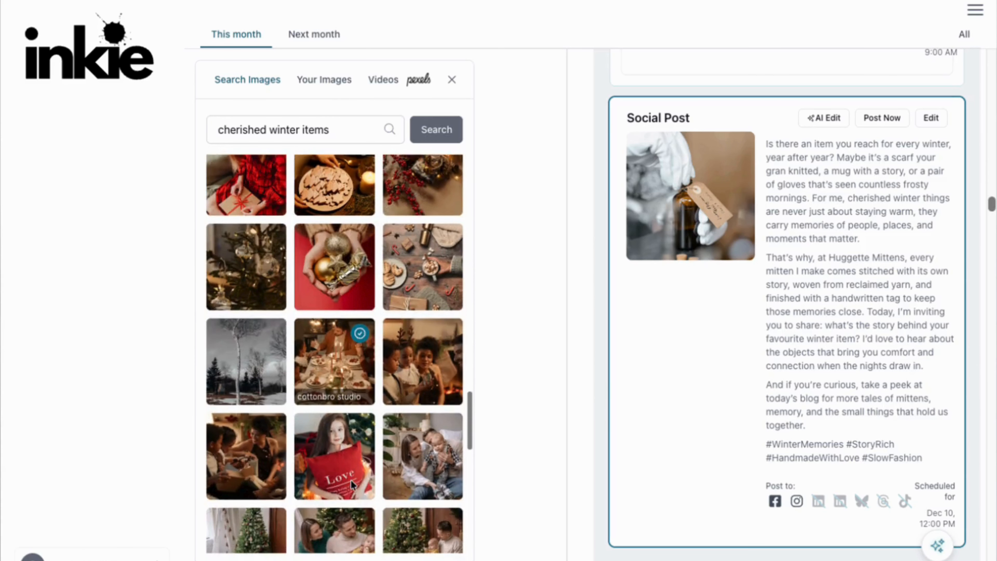
{"action": "scroll", "coordinate": [350, 480], "scroll_direction": "down", "scroll_amount": 1}
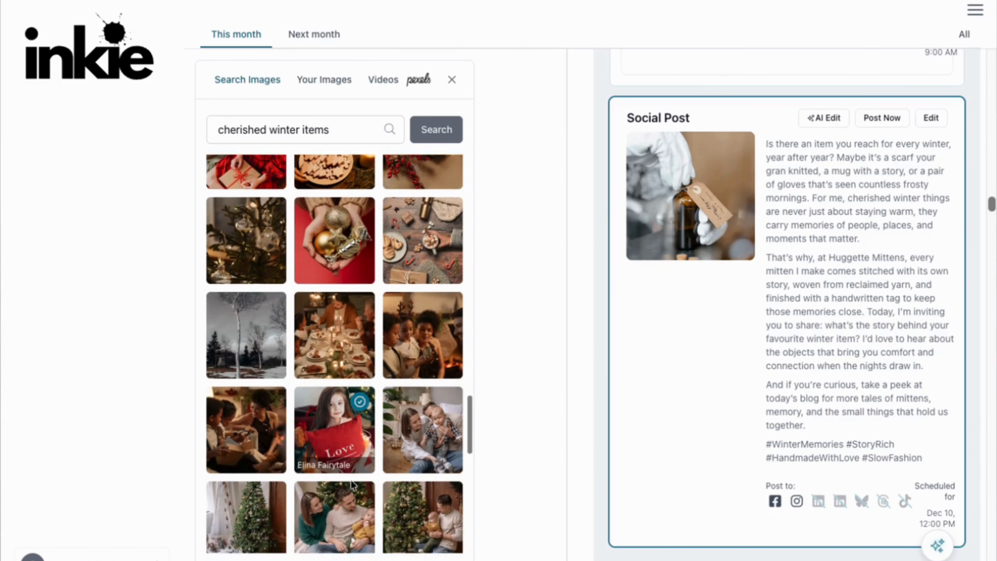
{"action": "scroll", "coordinate": [351, 484], "scroll_direction": "down", "scroll_amount": 1}
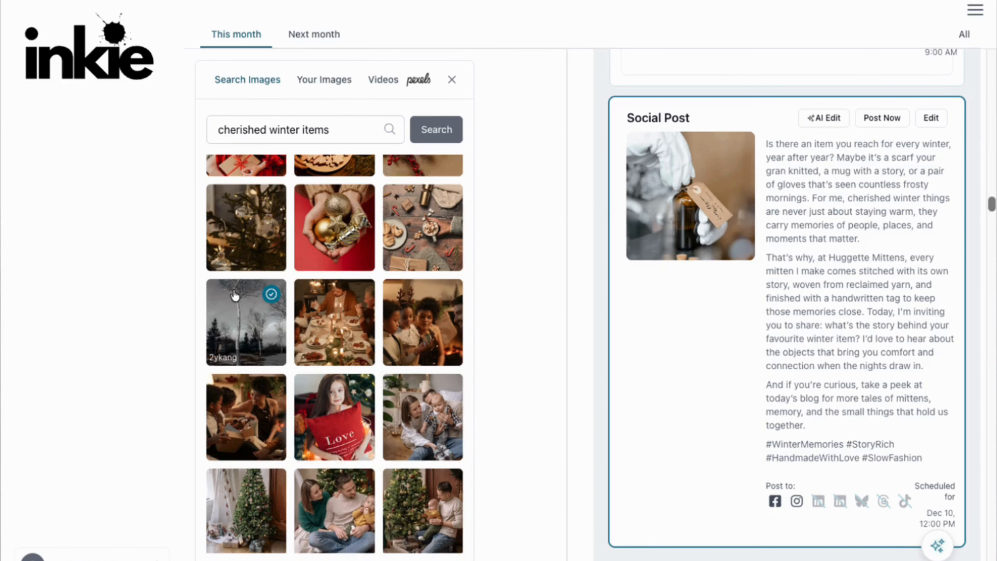
{"action": "left_click_drag", "start_coordinate": [237, 228], "coordinate": [649, 197]}
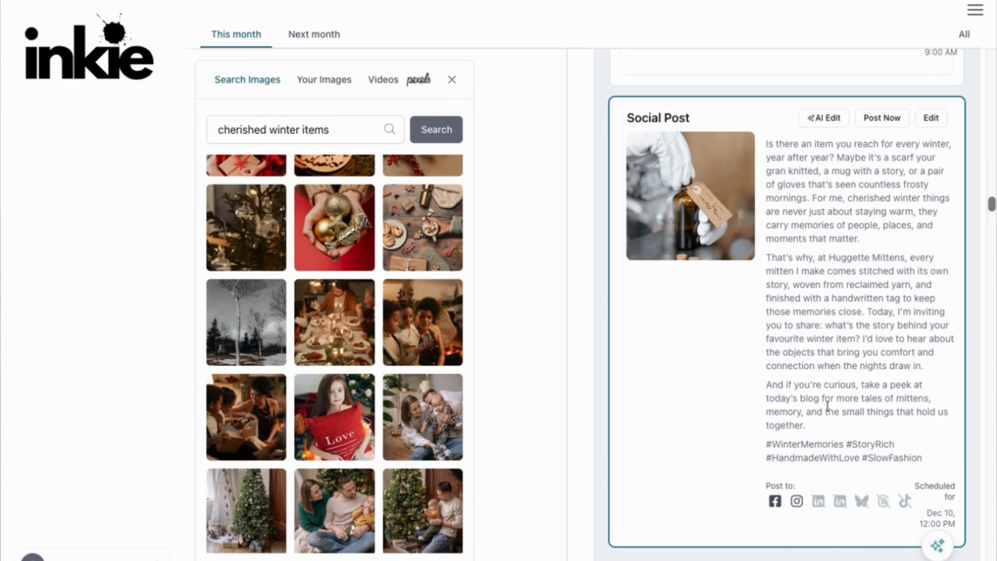
Review the social posts scheduled for Dec 11 and Dec 12, including their images and text.
{"action": "scroll", "coordinate": [827, 406], "scroll_direction": "down", "scroll_amount": 1}
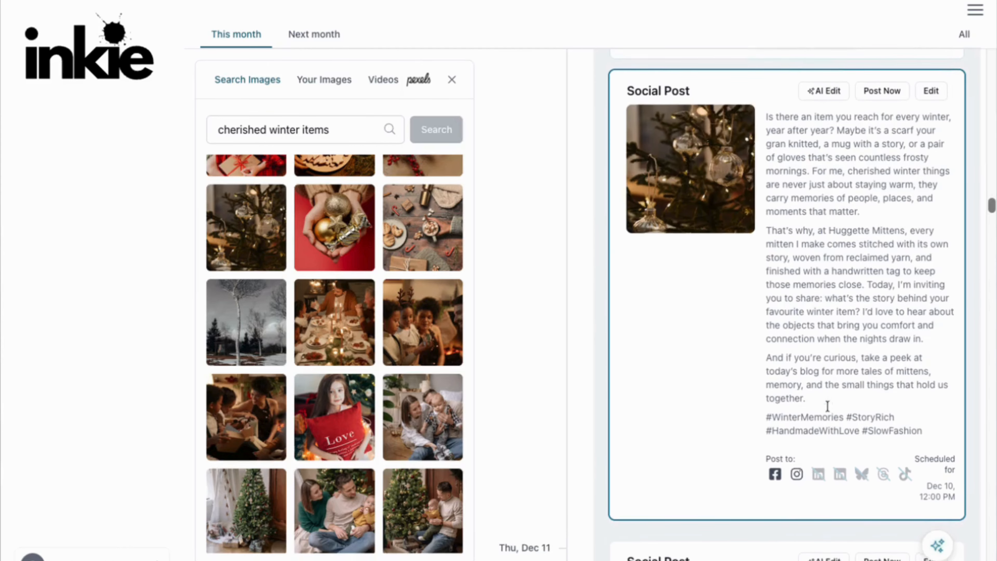
{"action": "scroll", "coordinate": [827, 404], "scroll_direction": "down", "scroll_amount": 10}
{"action": "scroll", "coordinate": [826, 405], "scroll_direction": "down", "scroll_amount": 1}
{"action": "scroll", "coordinate": [827, 404], "scroll_direction": "up", "scroll_amount": 1}
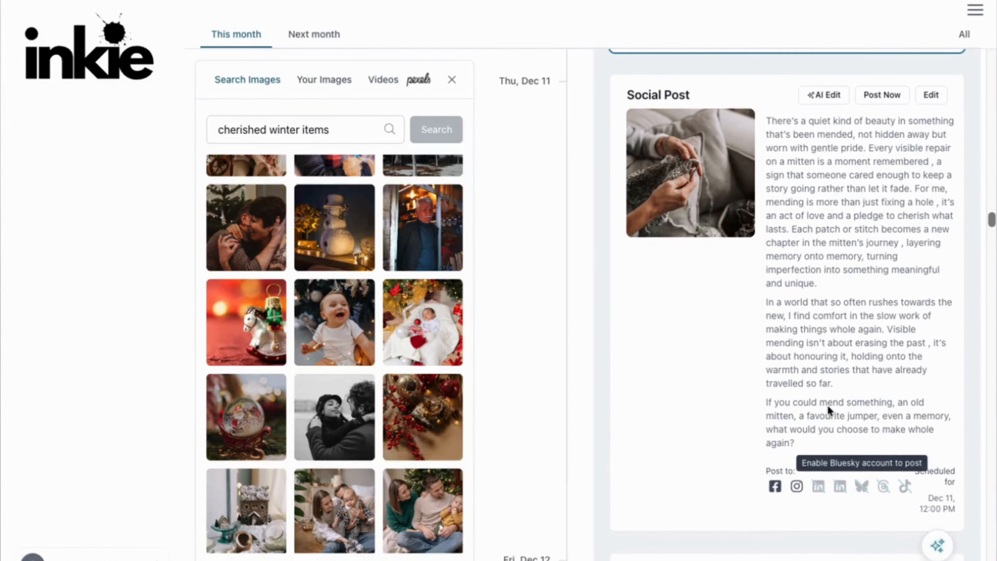
{"action": "scroll", "coordinate": [686, 203], "scroll_direction": "down", "scroll_amount": 15}
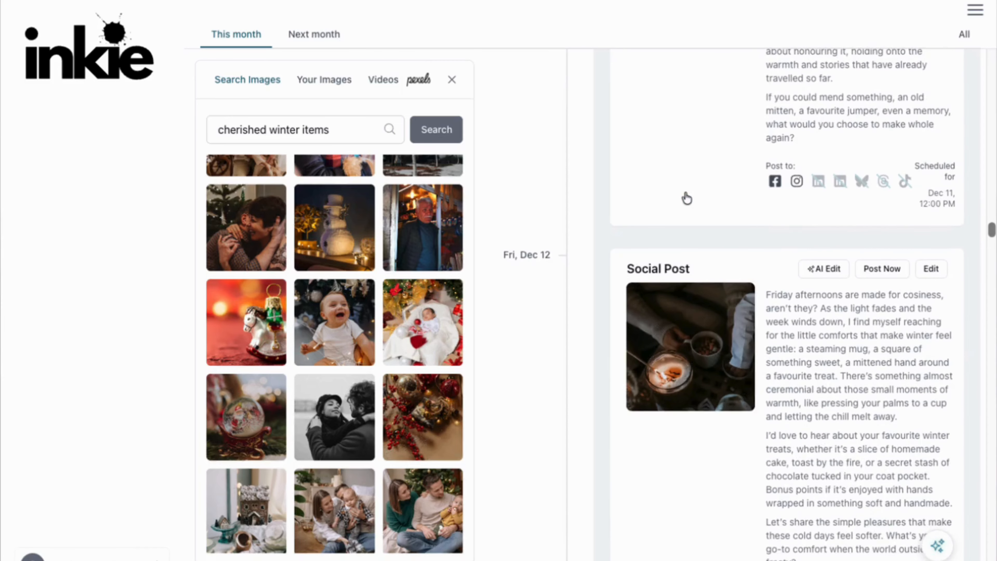
Select the Dec 14 Christmas Jumper Day social post and shorten its stock image search to "festive jumper".
{"action": "scroll", "coordinate": [687, 199], "scroll_direction": "down", "scroll_amount": 3}
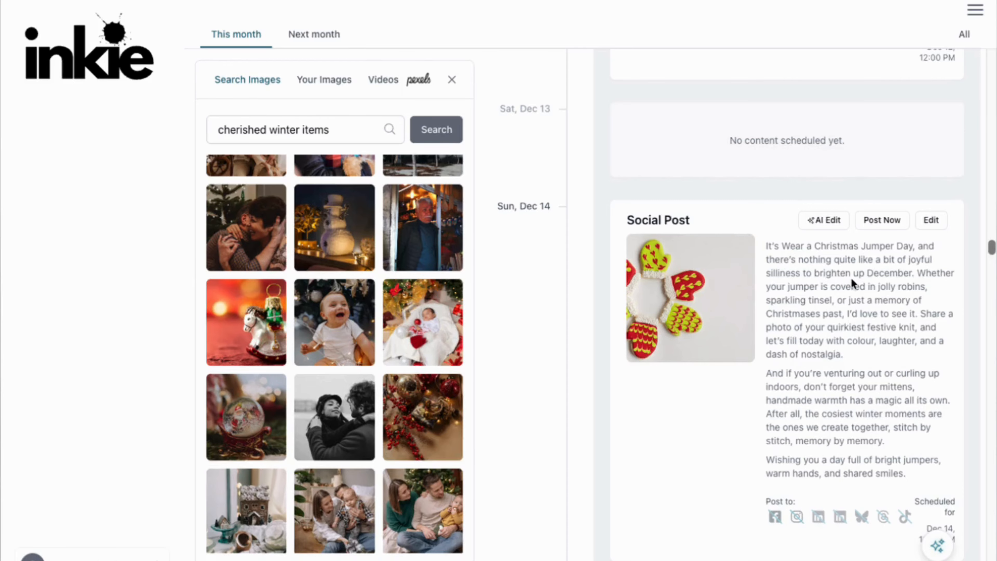
{"action": "left_click", "coordinate": [664, 290]}
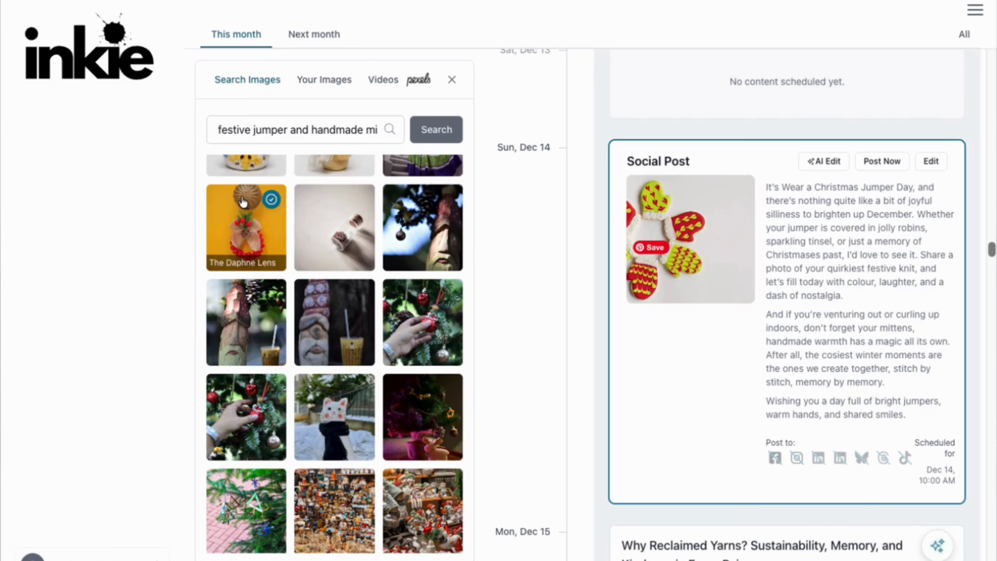
{"action": "left_click", "coordinate": [292, 131]}
{"action": "left_click_drag", "start_coordinate": [303, 133], "coordinate": [236, 132]}
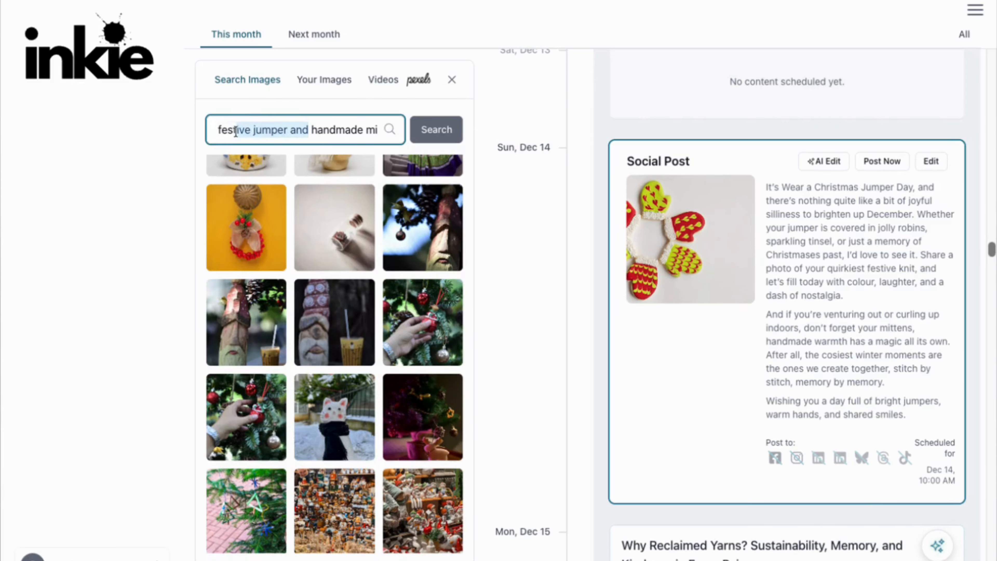
{"action": "left_click_drag", "start_coordinate": [336, 135], "coordinate": [410, 136]}
{"action": "left_click", "coordinate": [271, 129]}
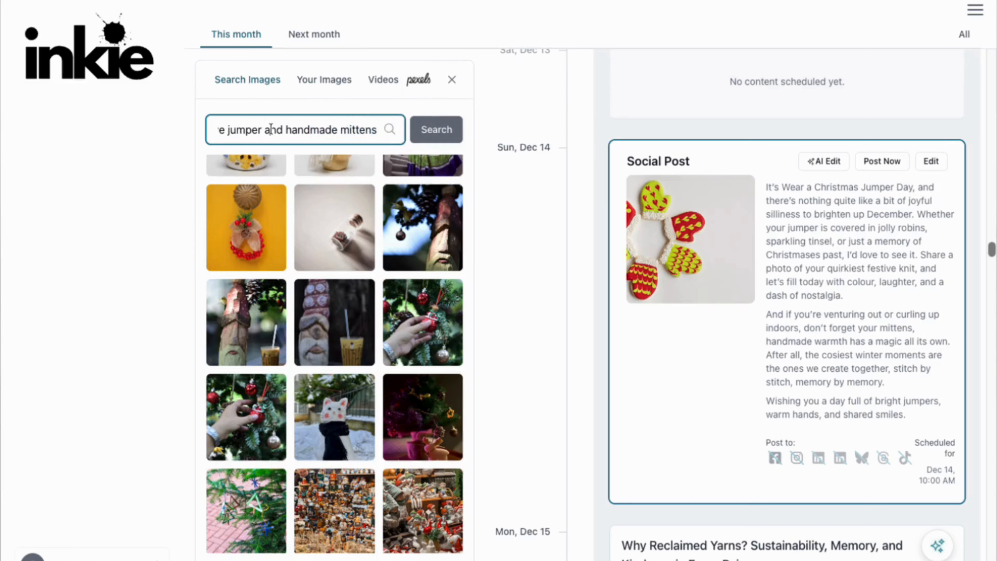
{"action": "left_click", "coordinate": [266, 129]}
{"action": "left_click_drag", "start_coordinate": [265, 129], "coordinate": [378, 130]}
{"action": "key", "text": "BackSpace"}
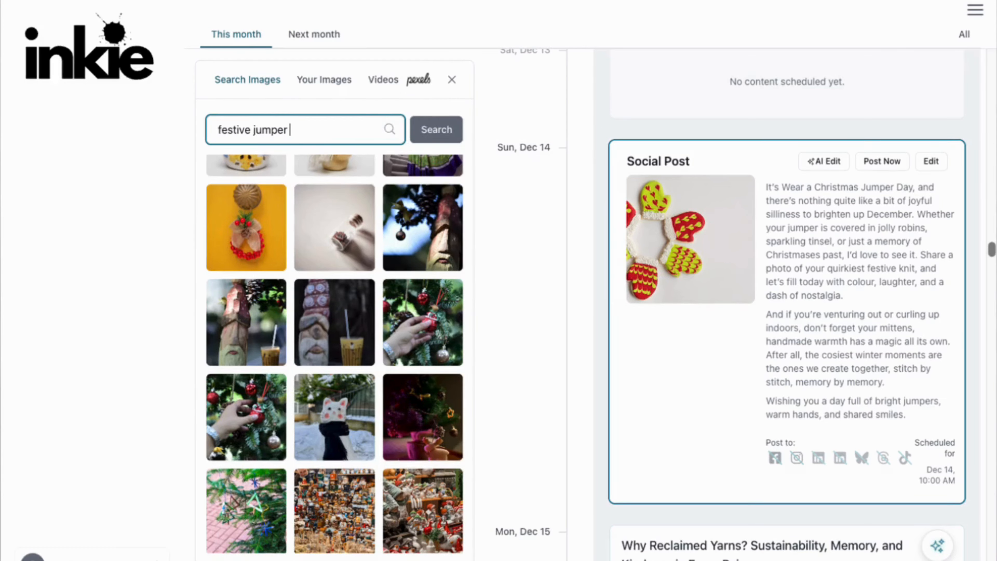
{"action": "key", "text": "Return"}
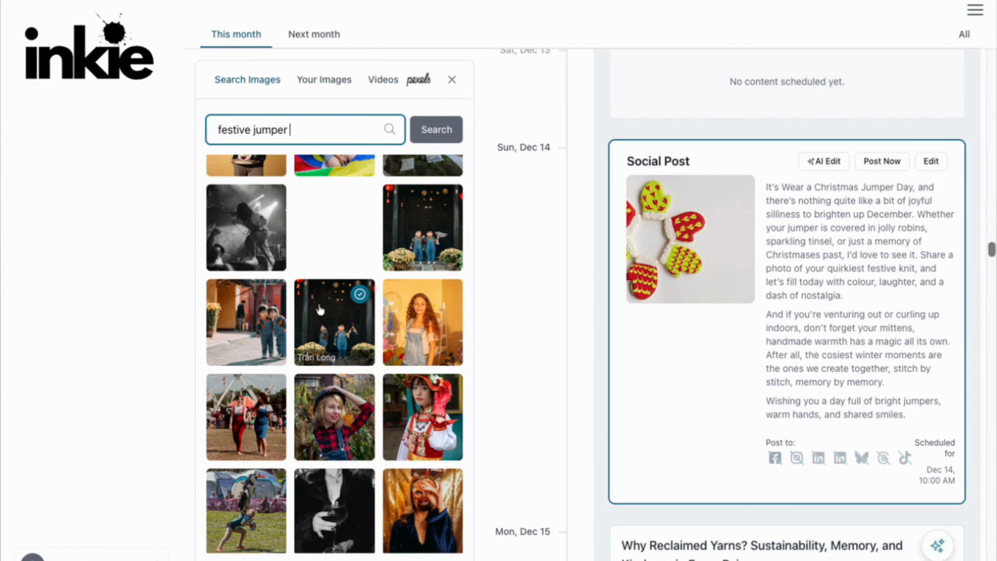
{"action": "scroll", "coordinate": [320, 304], "scroll_direction": "up", "scroll_amount": 20}
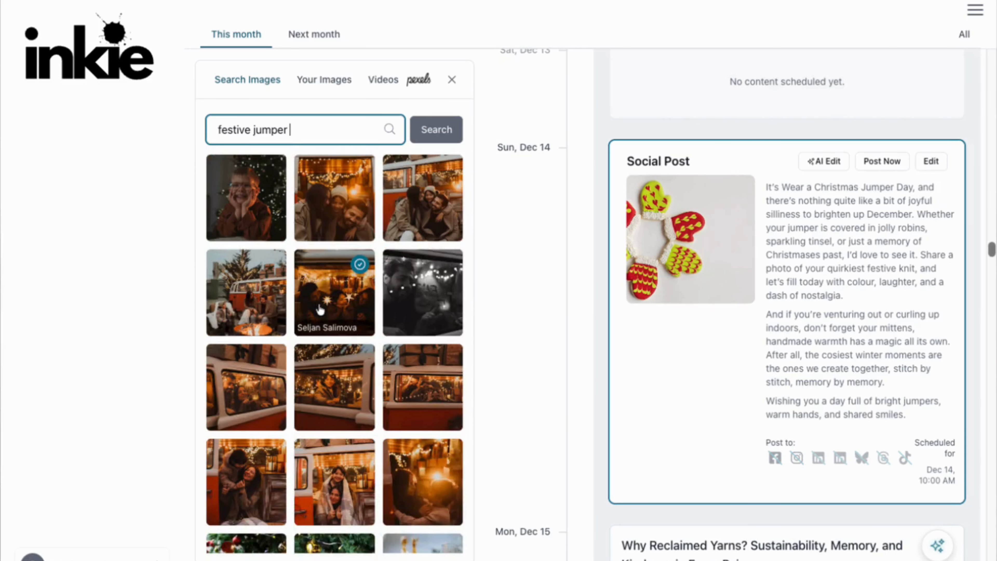
Search the stock images for "christmas jumper" instead.
{"action": "left_click", "coordinate": [252, 130]}
{"action": "double_click", "coordinate": [252, 129]}
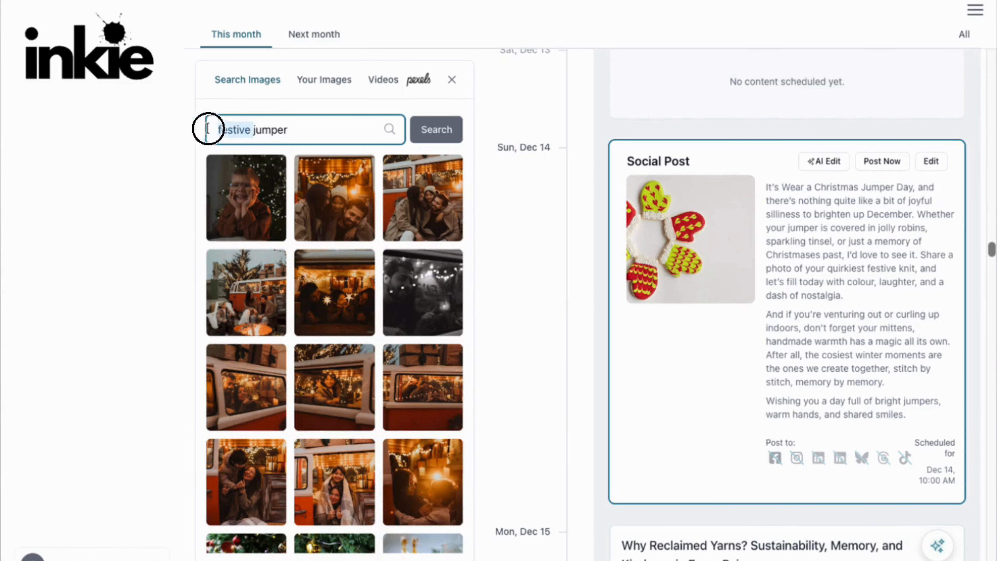
{"action": "type", "text": "chr"}
{"action": "type", "text": "istmas"}
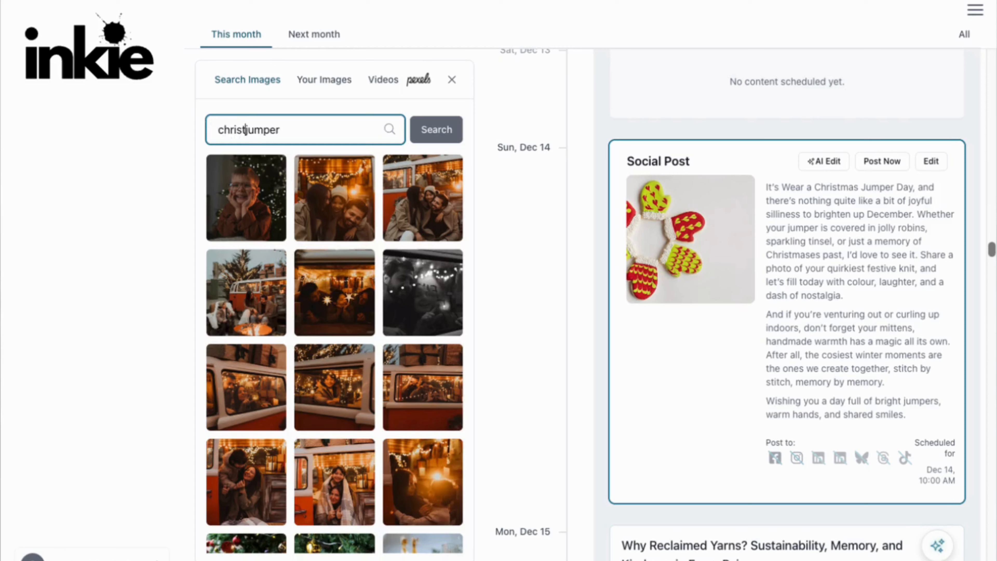
{"action": "key", "text": "Return"}
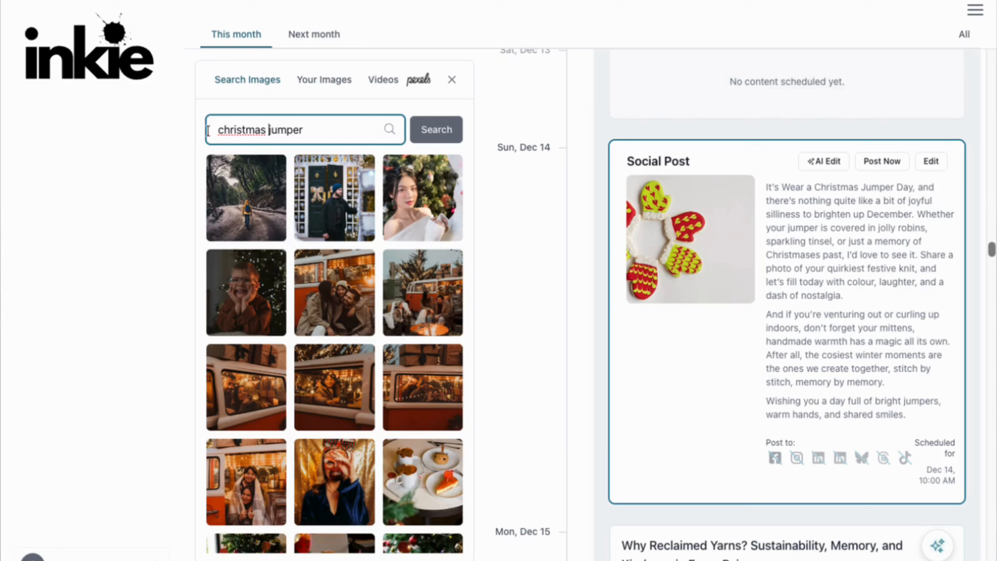
{"action": "scroll", "coordinate": [271, 297], "scroll_direction": "up", "scroll_amount": 1}
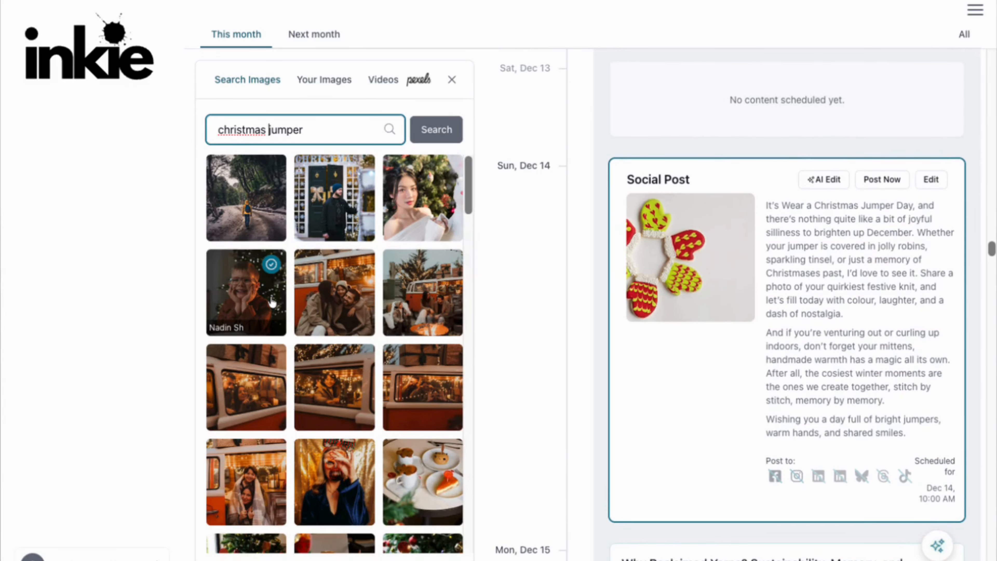
Load more "christmas jumper" results and replace the Dec 14 post's image with the close-up of a person in a black reindeer jumper covering their eyes.
{"action": "scroll", "coordinate": [271, 296], "scroll_direction": "down", "scroll_amount": 10}
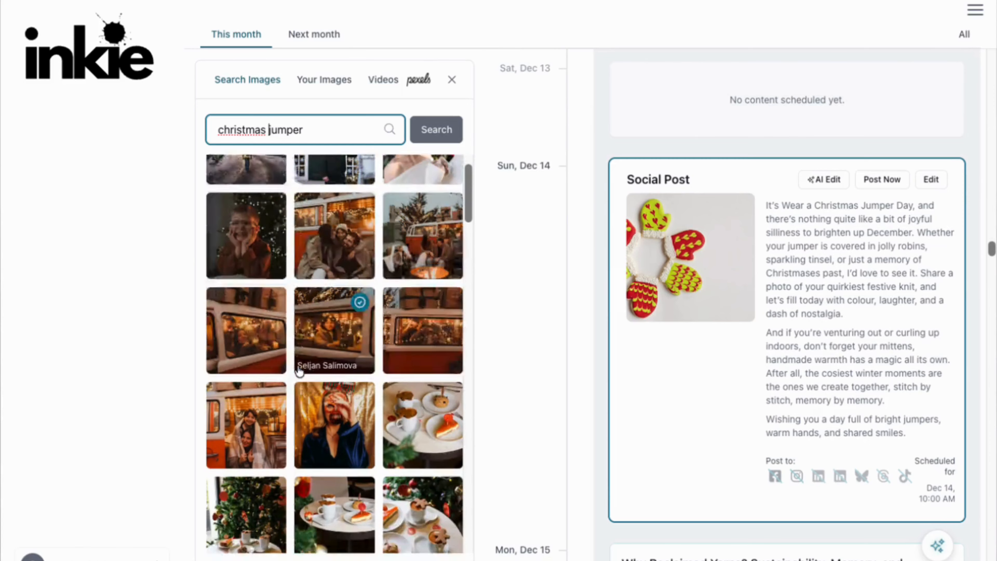
{"action": "scroll", "coordinate": [298, 371], "scroll_direction": "down", "scroll_amount": 8}
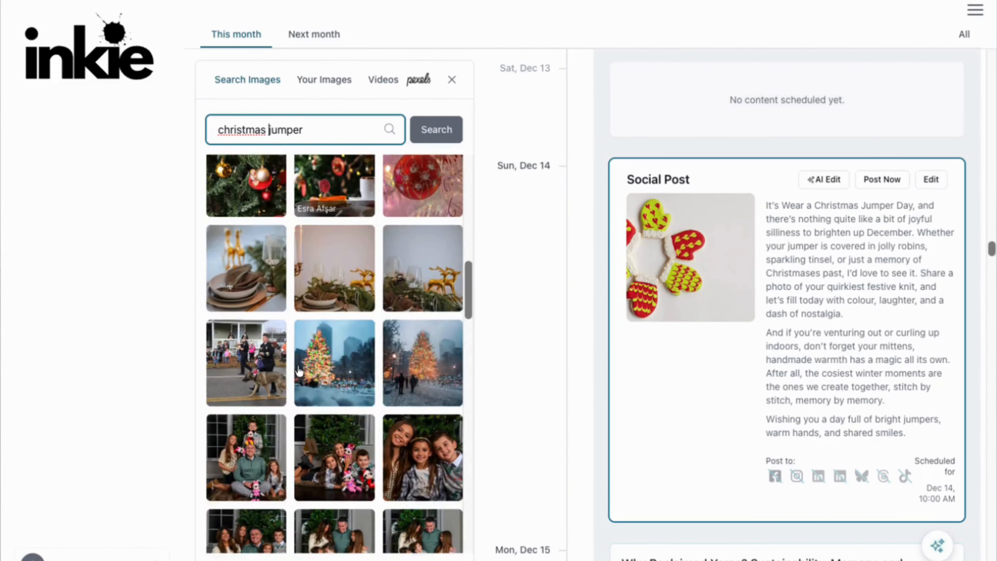
{"action": "scroll", "coordinate": [298, 371], "scroll_direction": "down", "scroll_amount": 10}
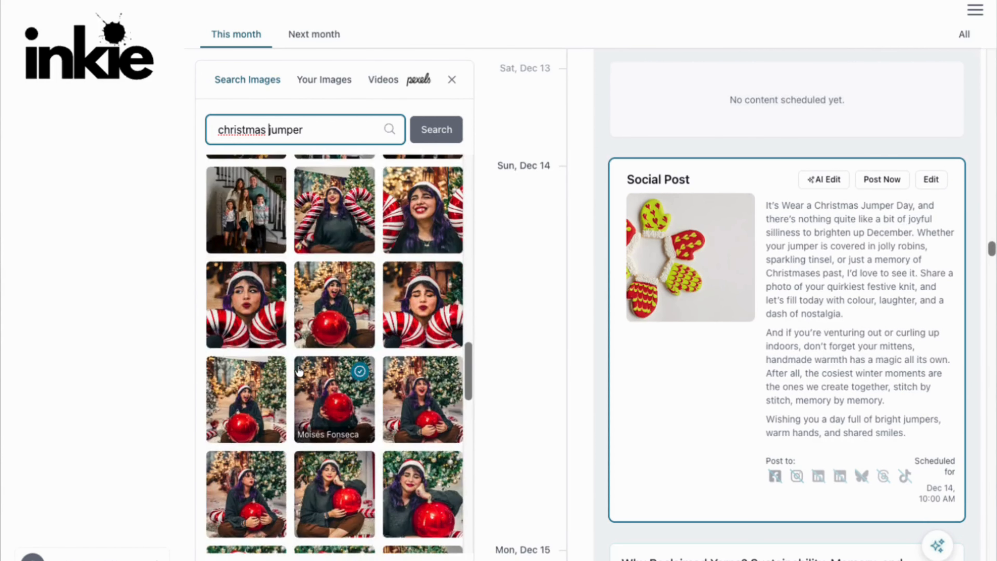
{"action": "scroll", "coordinate": [297, 369], "scroll_direction": "down", "scroll_amount": 5}
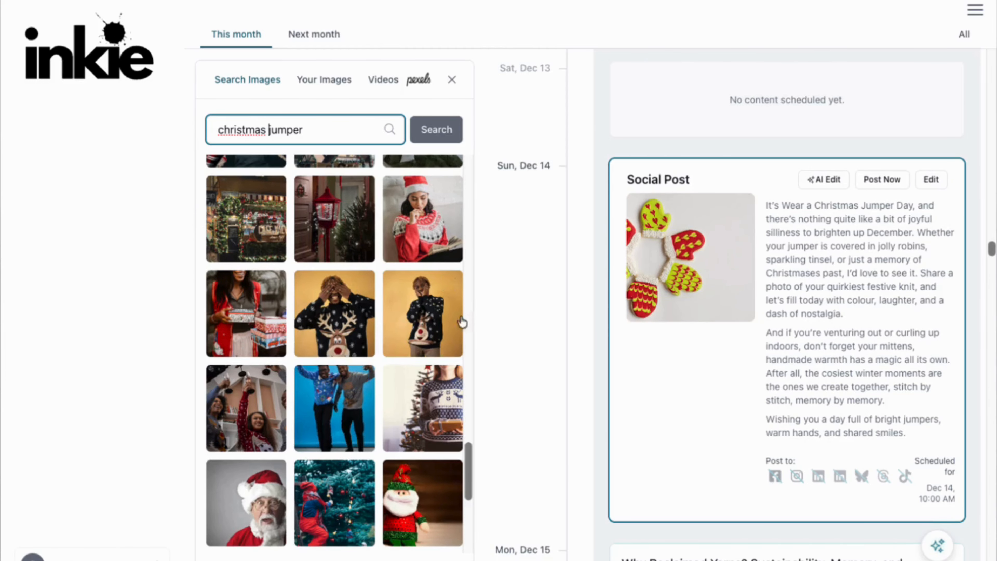
{"action": "scroll", "coordinate": [321, 328], "scroll_direction": "down", "scroll_amount": 8}
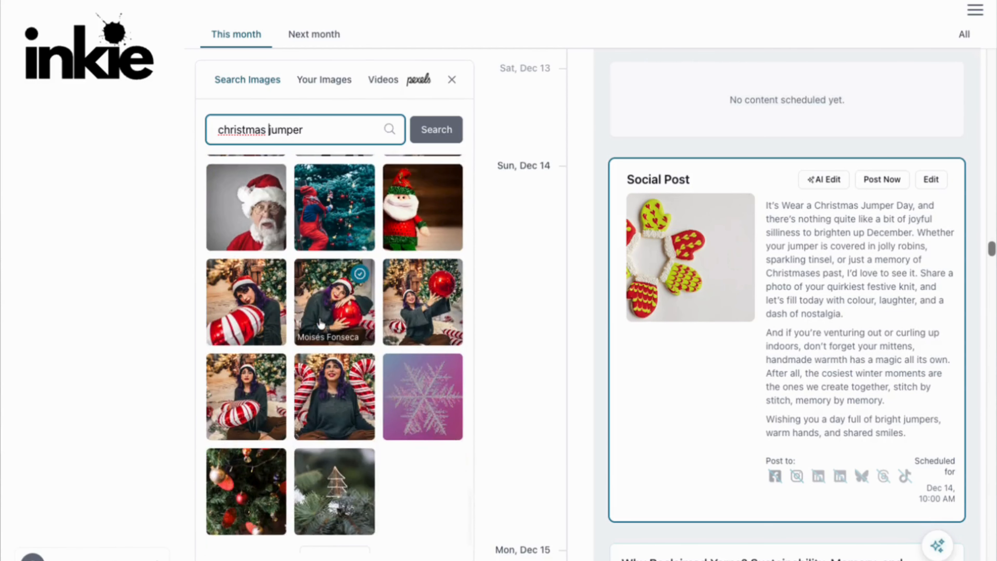
{"action": "left_click", "coordinate": [345, 520]}
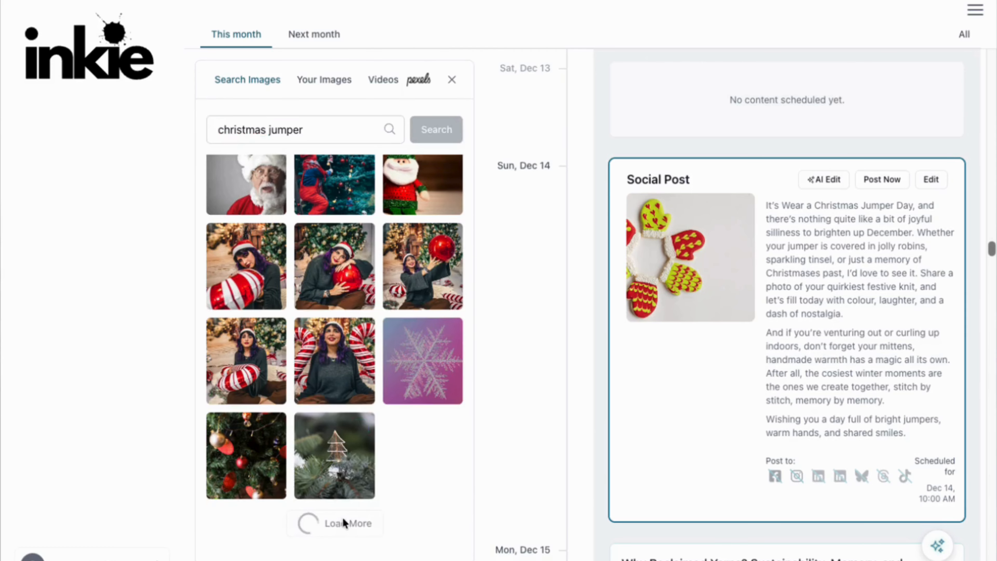
{"action": "scroll", "coordinate": [345, 388], "scroll_direction": "down", "scroll_amount": 10}
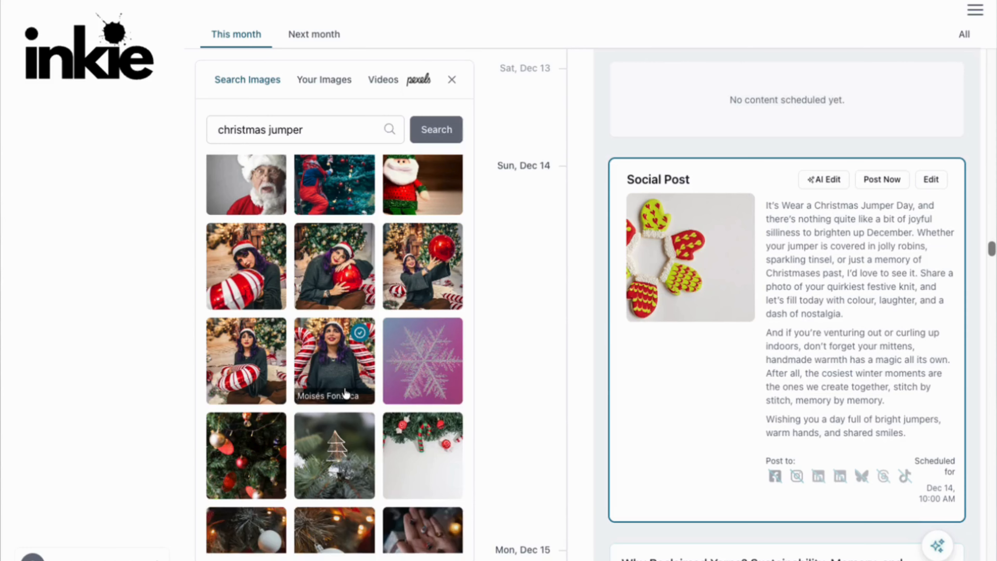
{"action": "scroll", "coordinate": [345, 392], "scroll_direction": "down", "scroll_amount": 10}
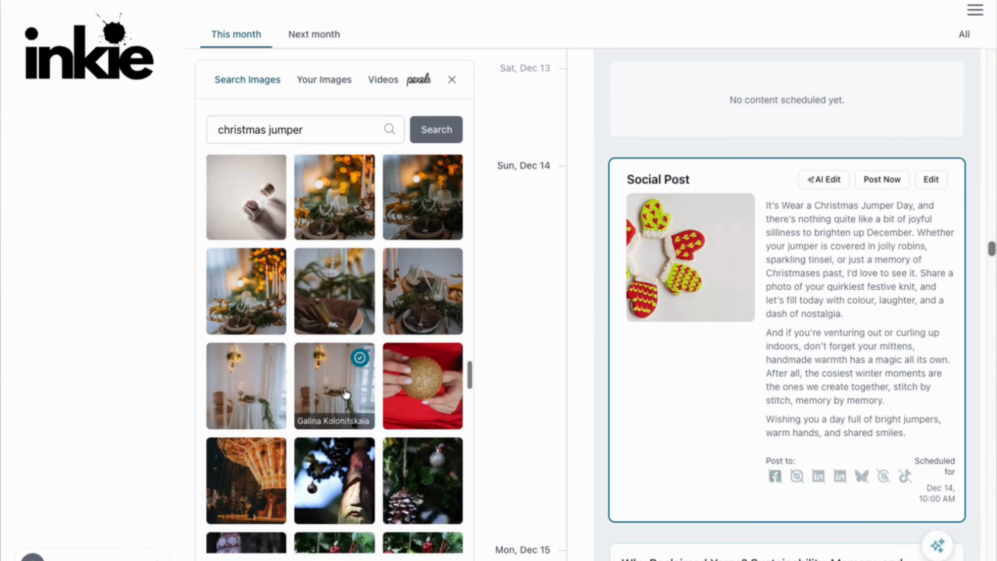
{"action": "scroll", "coordinate": [345, 390], "scroll_direction": "down", "scroll_amount": 5}
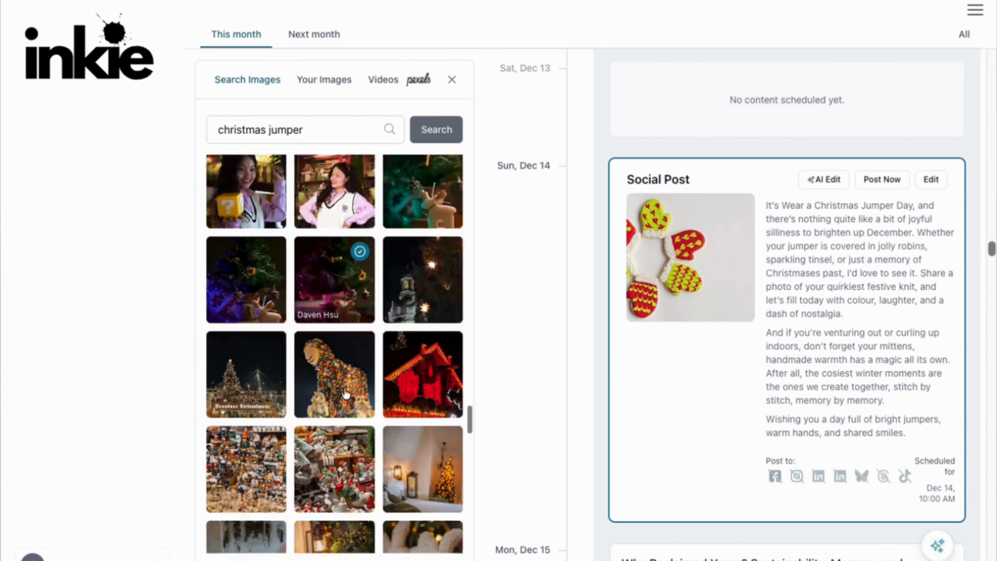
{"action": "scroll", "coordinate": [345, 392], "scroll_direction": "up", "scroll_amount": 10}
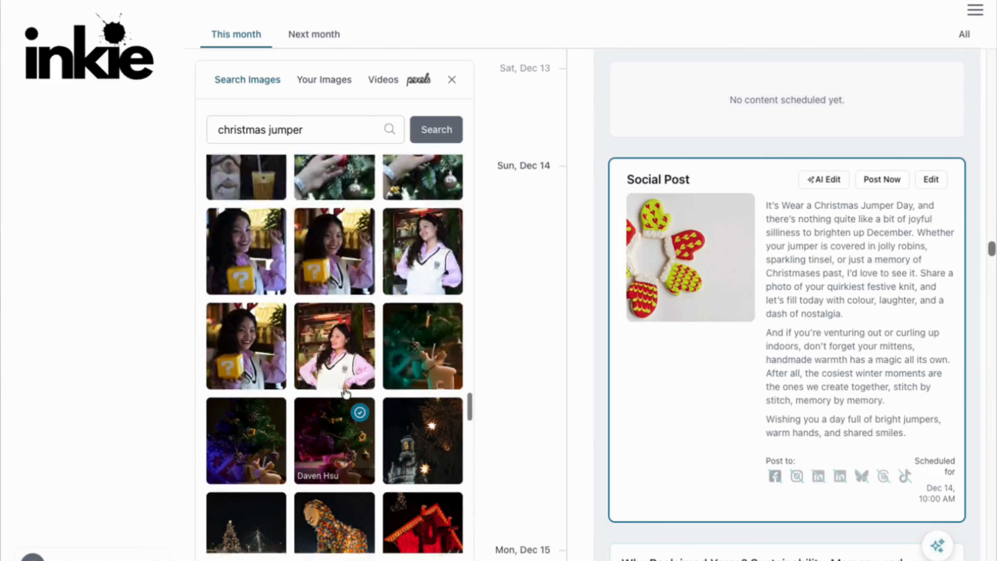
{"action": "scroll", "coordinate": [345, 392], "scroll_direction": "up", "scroll_amount": 4}
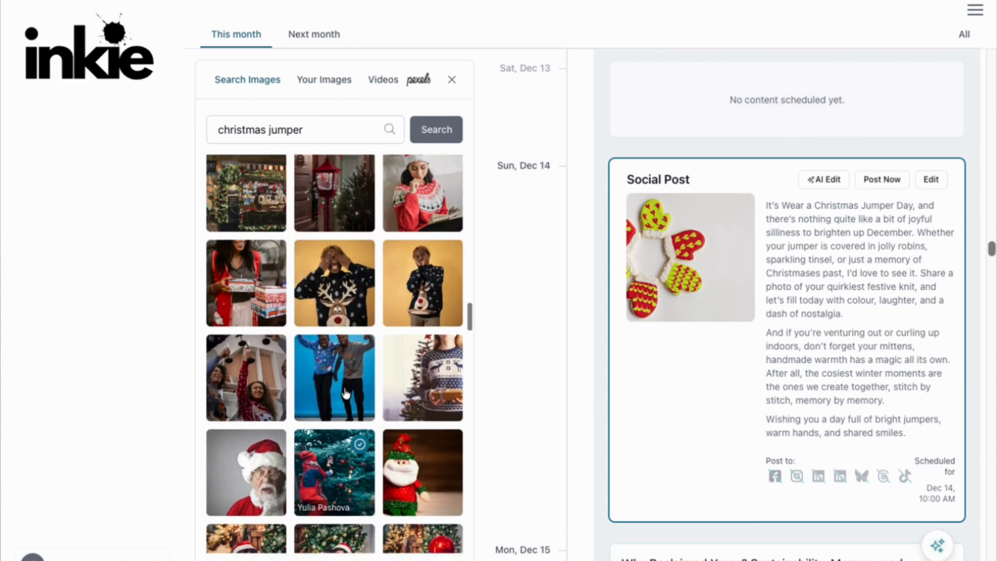
{"action": "left_click_drag", "start_coordinate": [376, 287], "coordinate": [691, 236]}
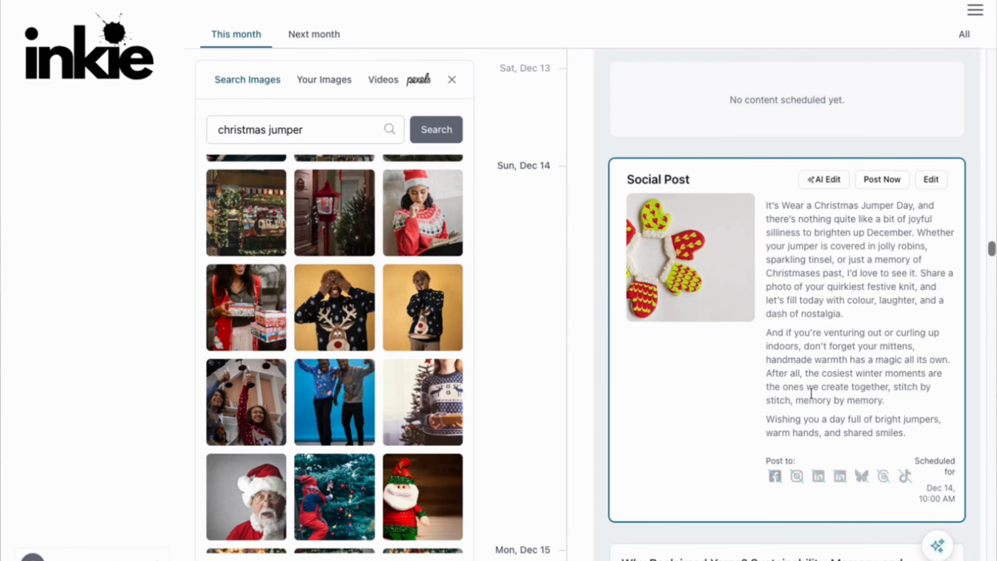
Fill the empty image of the Dec 15 blog's associated social post with the "reclaimed yarn mittens" photo of grey mittens holding a snowball.
{"action": "scroll", "coordinate": [811, 393], "scroll_direction": "down", "scroll_amount": 10}
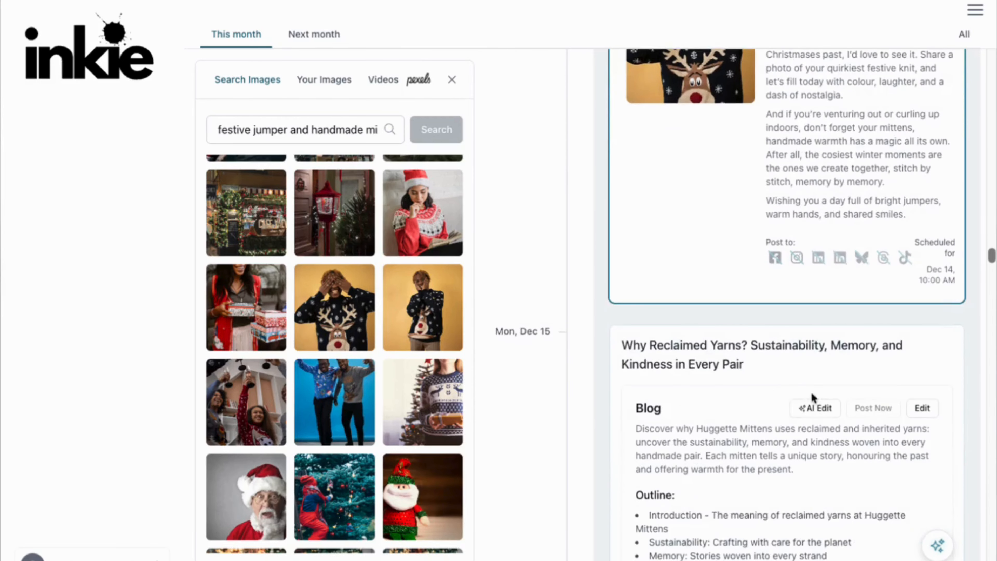
{"action": "scroll", "coordinate": [812, 397], "scroll_direction": "down", "scroll_amount": 5}
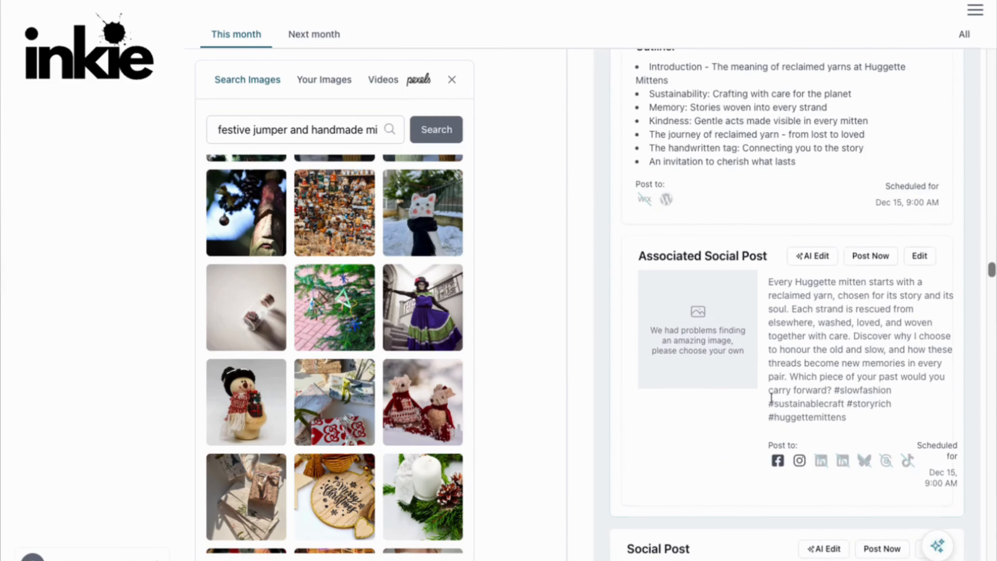
{"action": "left_click", "coordinate": [693, 320]}
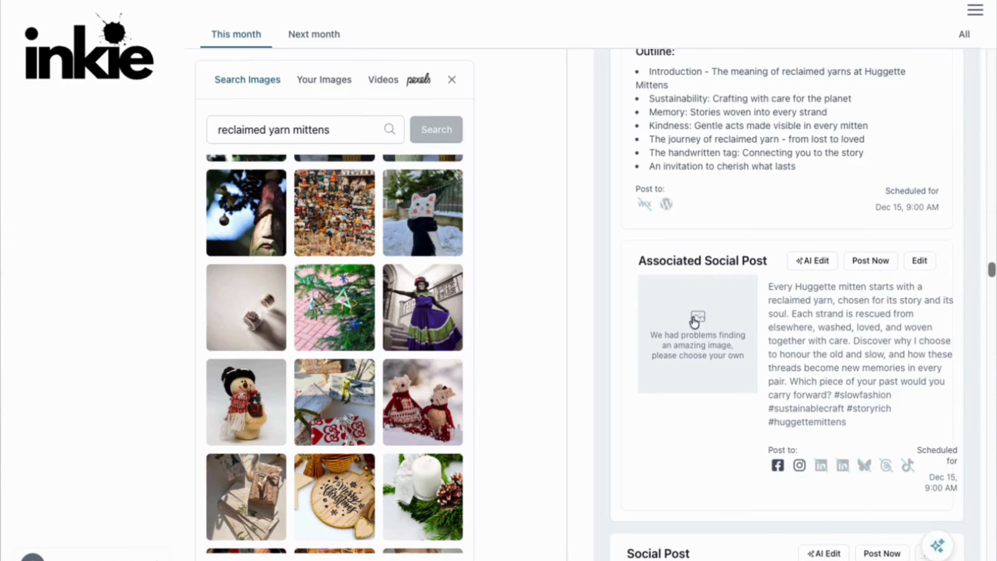
{"action": "left_click", "coordinate": [705, 453]}
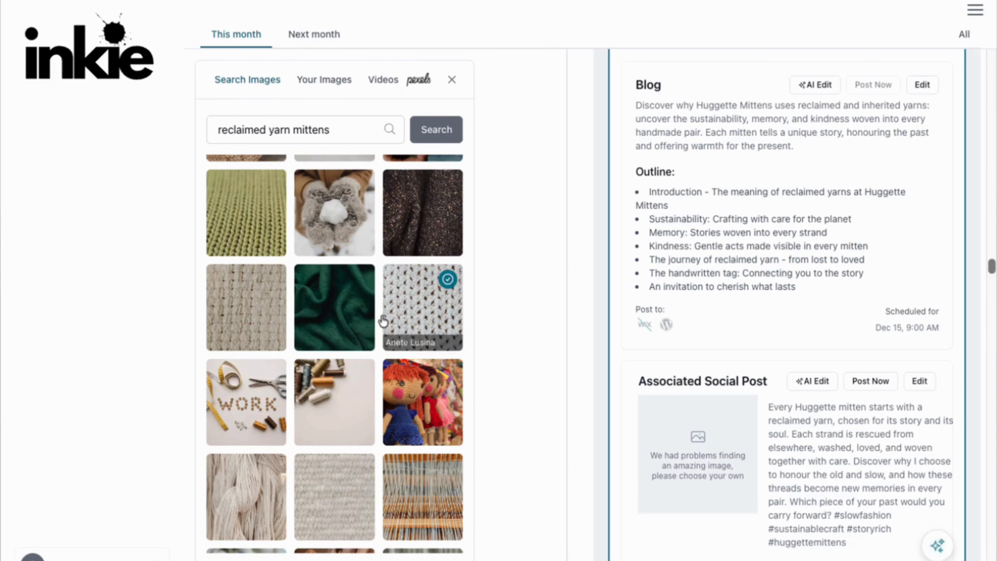
{"action": "mouse_move", "coordinate": [330, 212]}
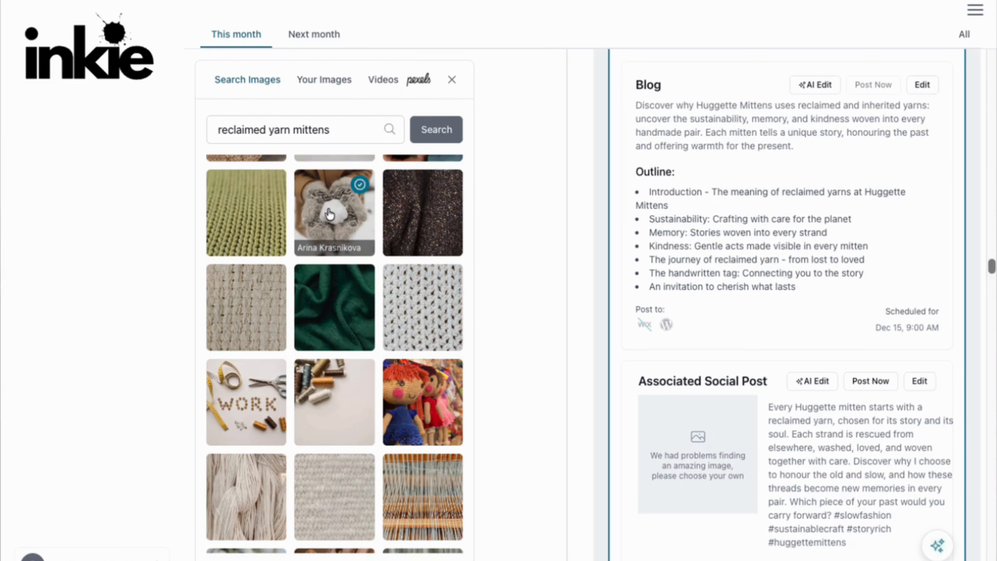
{"action": "left_click_drag", "start_coordinate": [330, 215], "coordinate": [685, 452]}
{"action": "scroll", "coordinate": [783, 455], "scroll_direction": "down", "scroll_amount": 5}
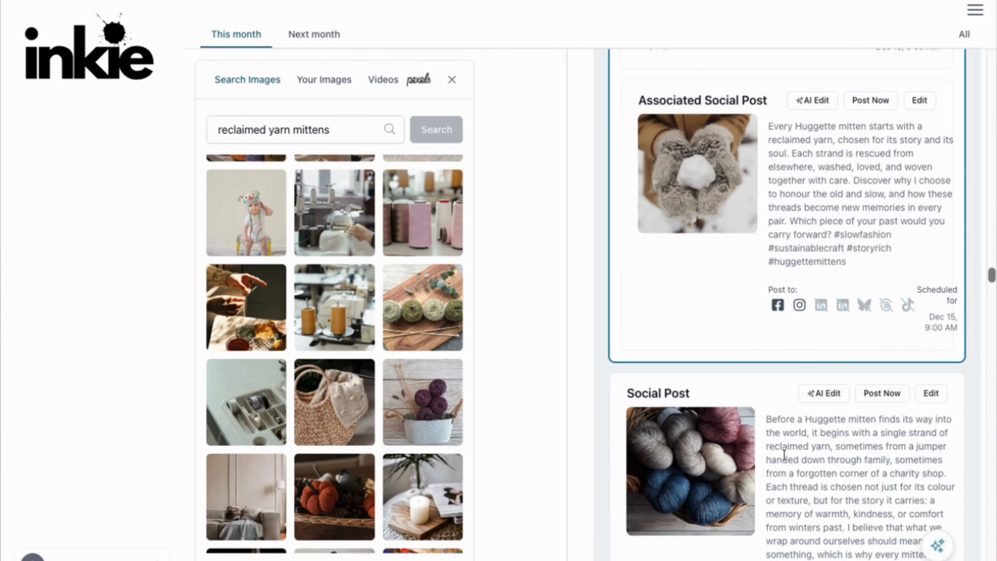
Open the marketing assets page and try to add content from the URL inkie.ink.
{"action": "left_click", "coordinate": [975, 10]}
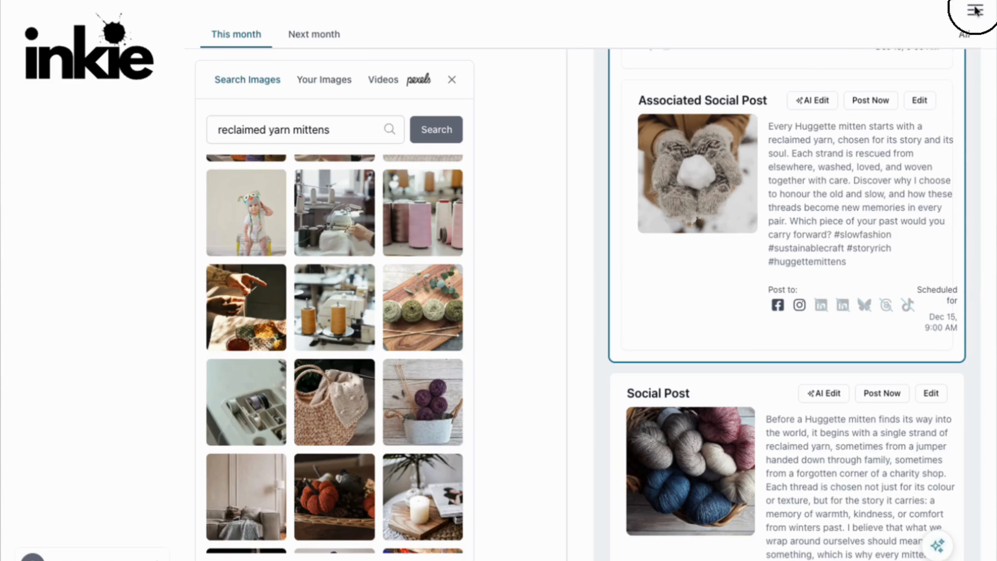
{"action": "left_click", "coordinate": [885, 122]}
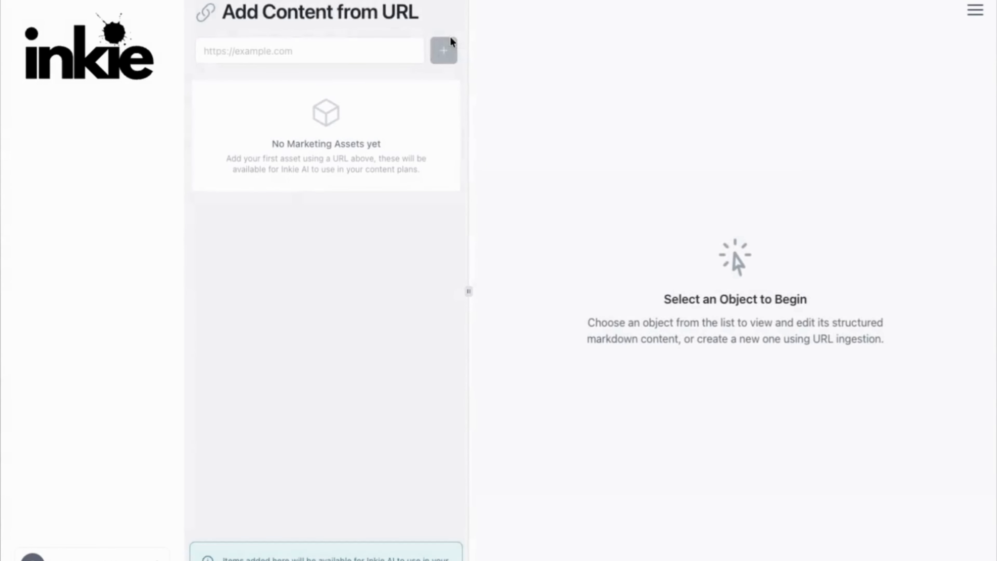
{"action": "left_click", "coordinate": [307, 54]}
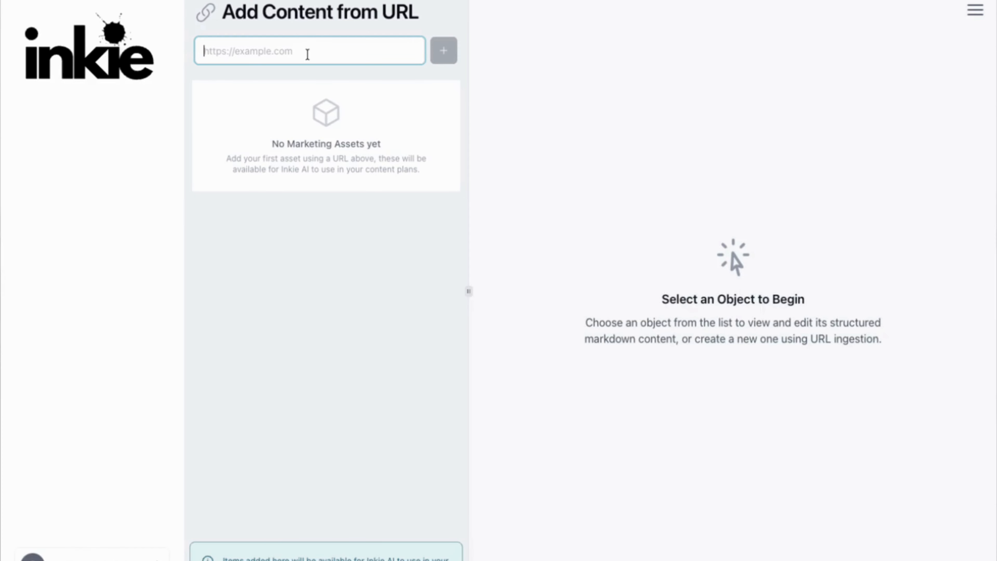
{"action": "type", "text": "inkie"}
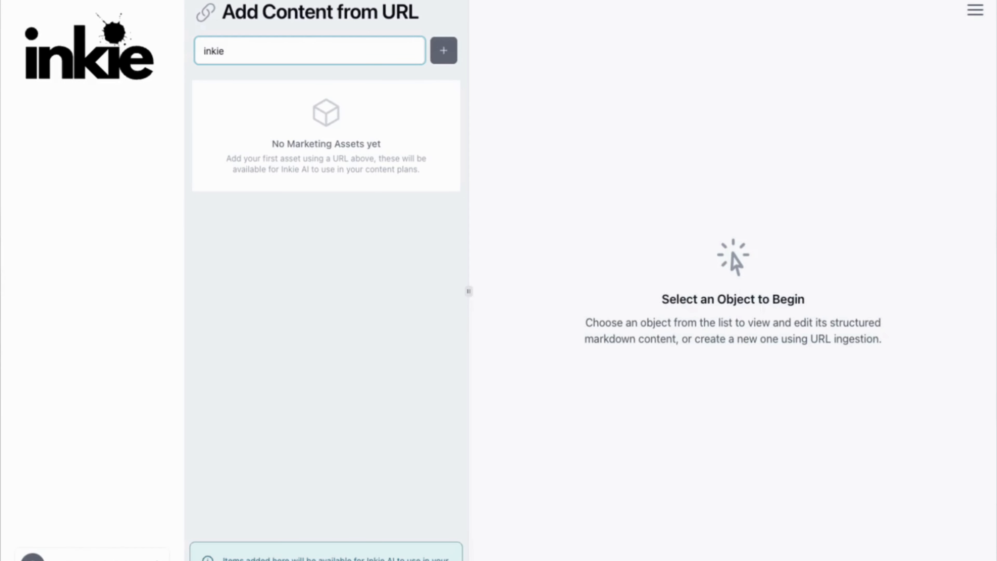
{"action": "type", "text": ".ink"}
{"action": "key", "text": "Return"}
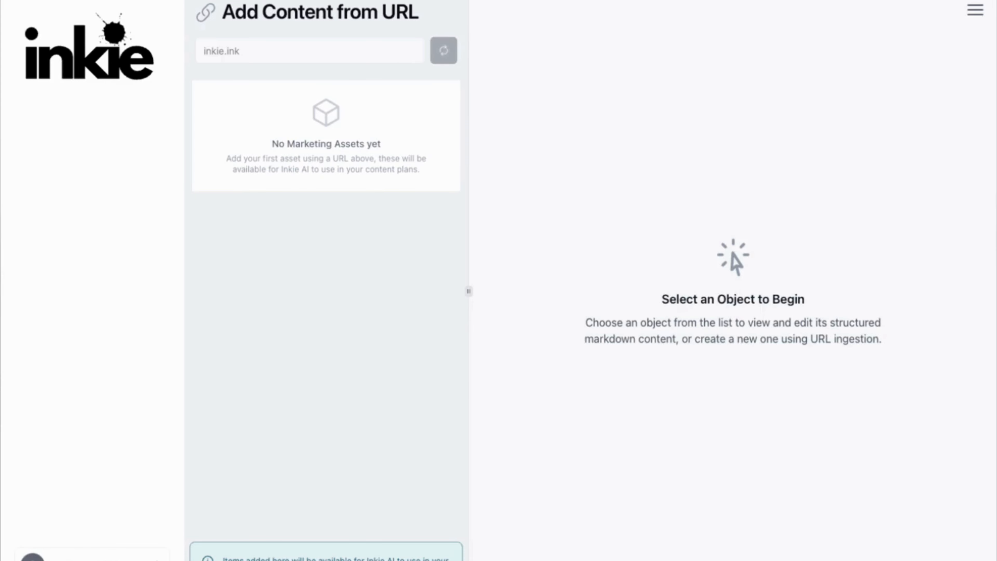
{"action": "left_click", "coordinate": [217, 51]}
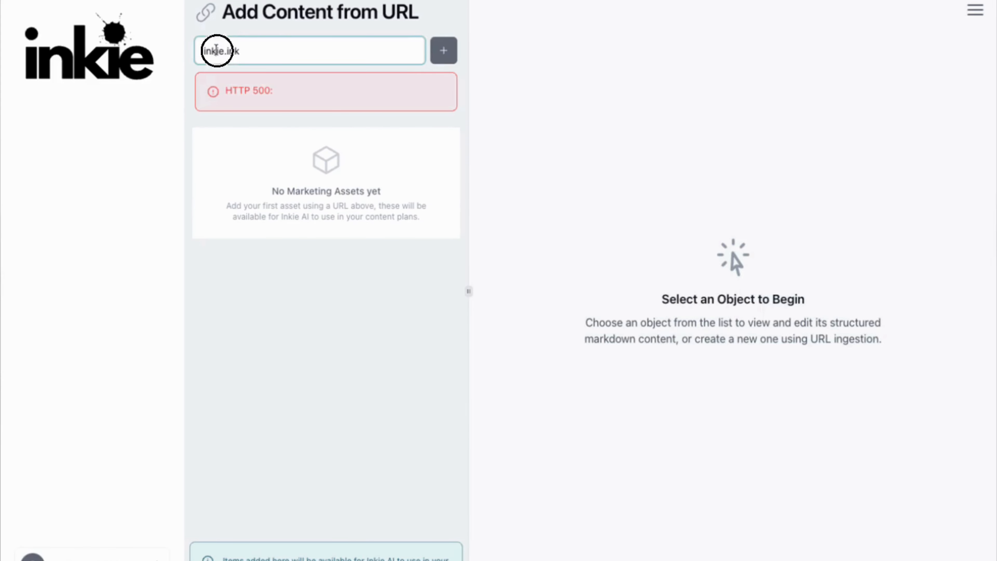
{"action": "left_click", "coordinate": [204, 51]}
{"action": "type", "text": "htt"}
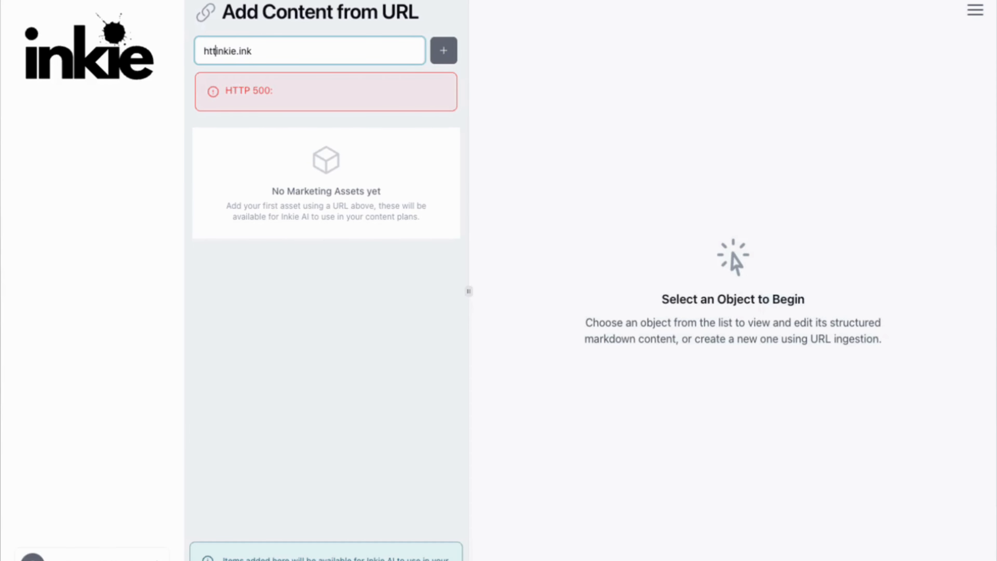
{"action": "type", "text": "ps:/"}
{"action": "type", "text": "/www."}
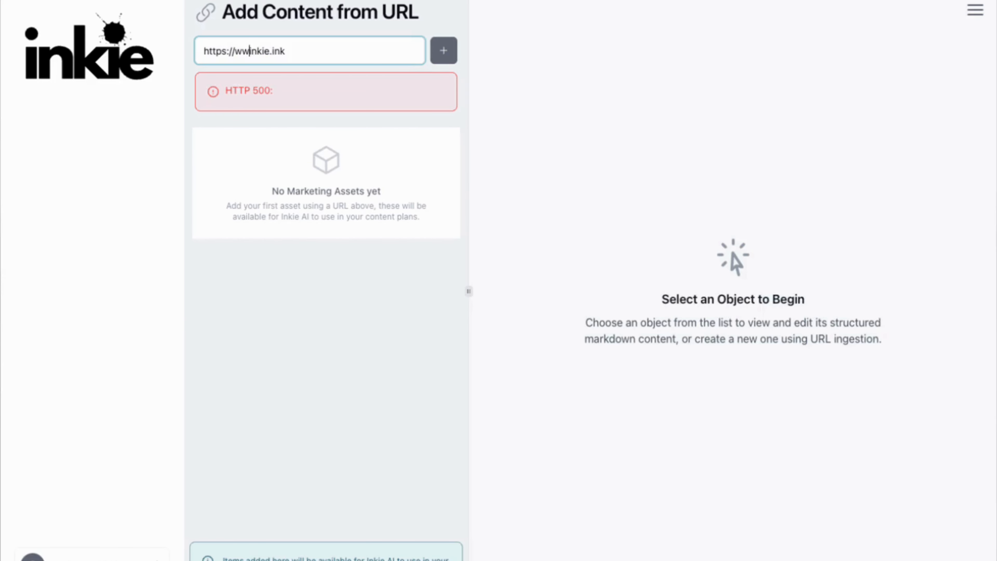
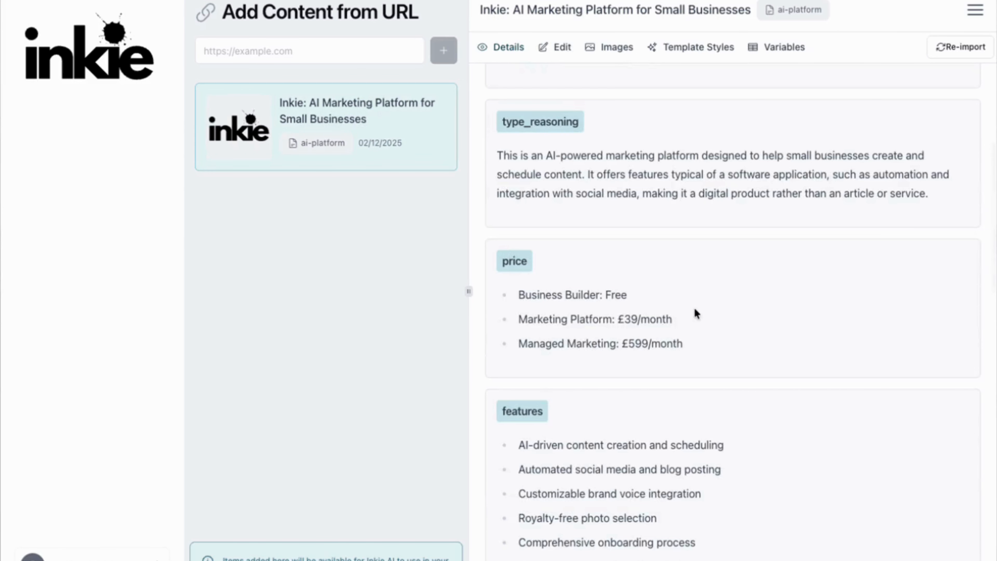
Import the Business Builder robot image from the source page's images into the Inkie marketing asset.
{"action": "scroll", "coordinate": [694, 309], "scroll_direction": "up", "scroll_amount": 5}
{"action": "left_click", "coordinate": [614, 43]}
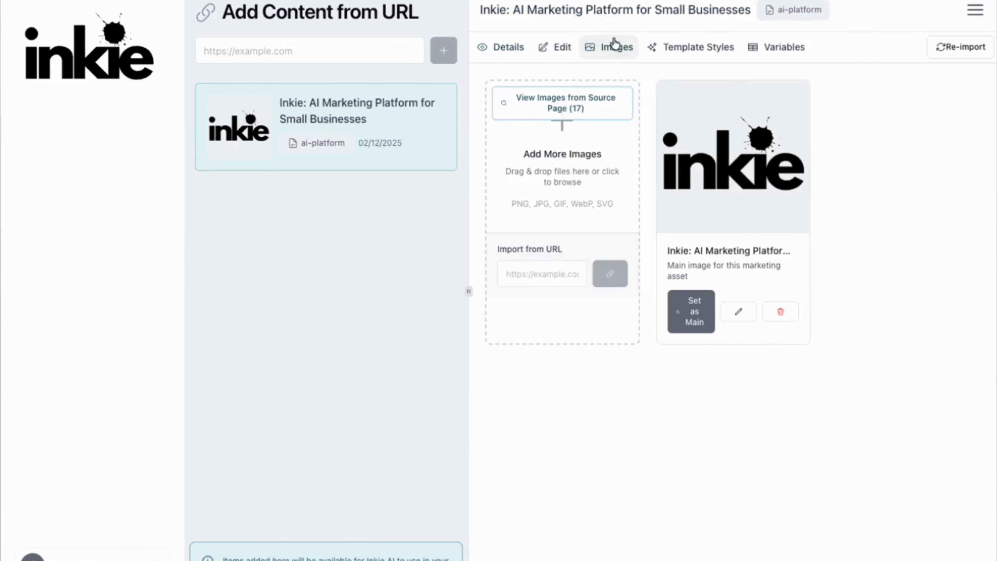
{"action": "left_click", "coordinate": [549, 98]}
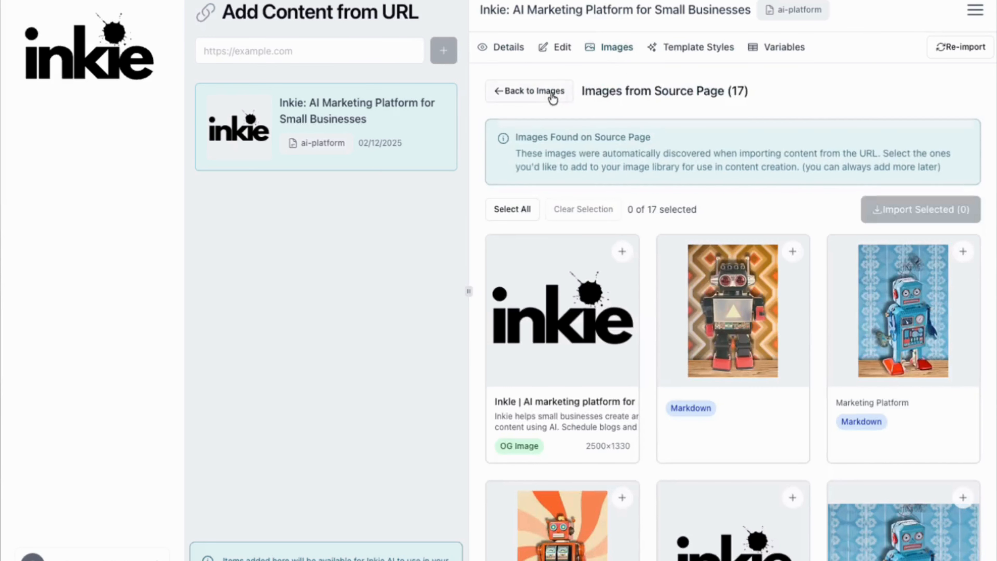
{"action": "scroll", "coordinate": [777, 471], "scroll_direction": "down", "scroll_amount": 1}
{"action": "scroll", "coordinate": [777, 471], "scroll_direction": "down", "scroll_amount": 12}
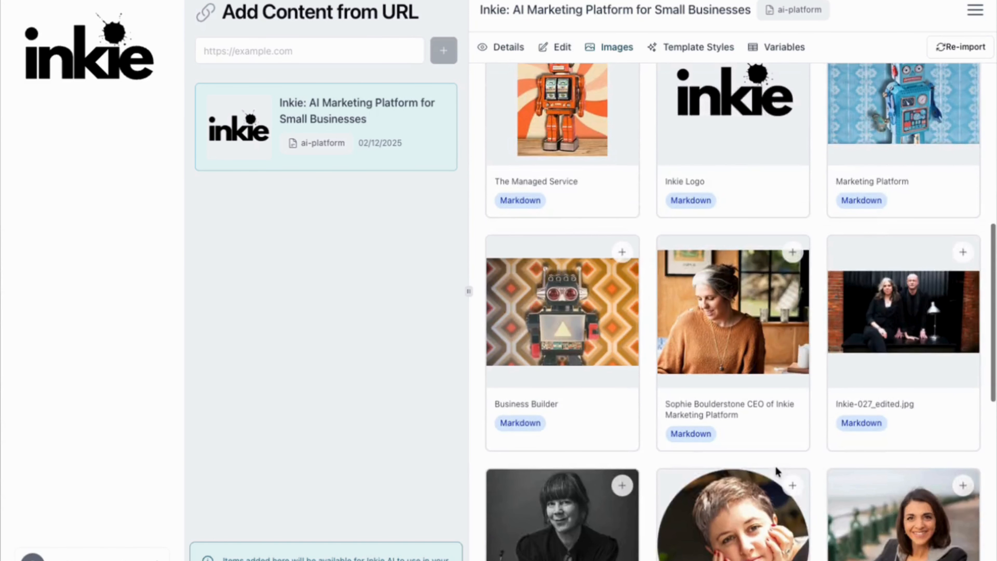
{"action": "scroll", "coordinate": [777, 471], "scroll_direction": "down", "scroll_amount": 4}
{"action": "scroll", "coordinate": [776, 472], "scroll_direction": "down", "scroll_amount": 10}
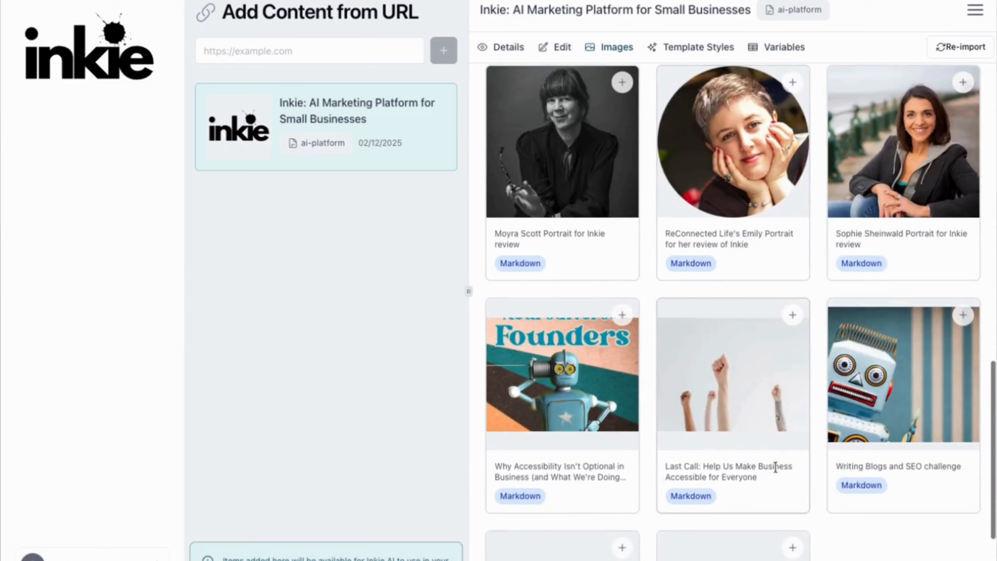
{"action": "scroll", "coordinate": [775, 467], "scroll_direction": "up", "scroll_amount": 15}
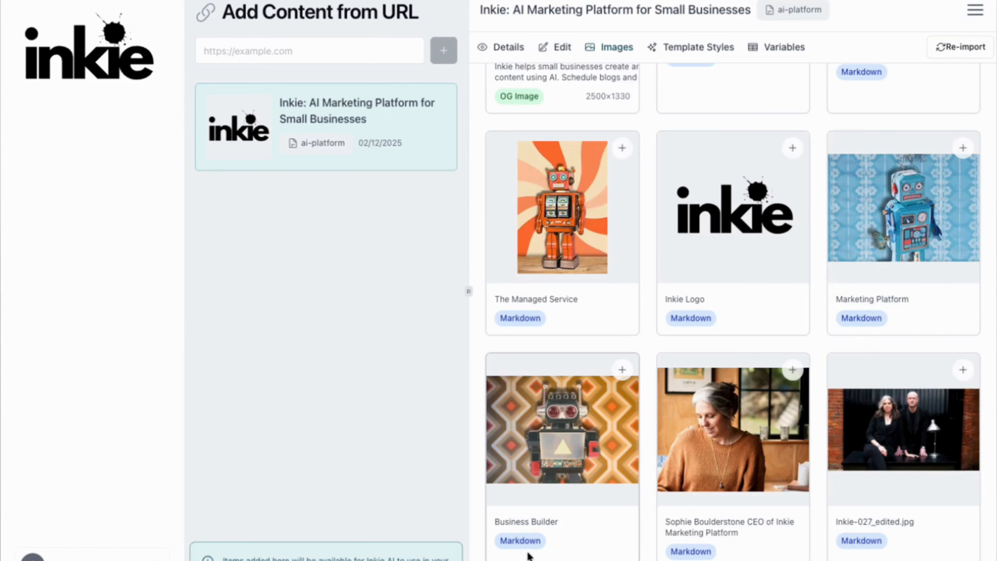
{"action": "left_click", "coordinate": [622, 371]}
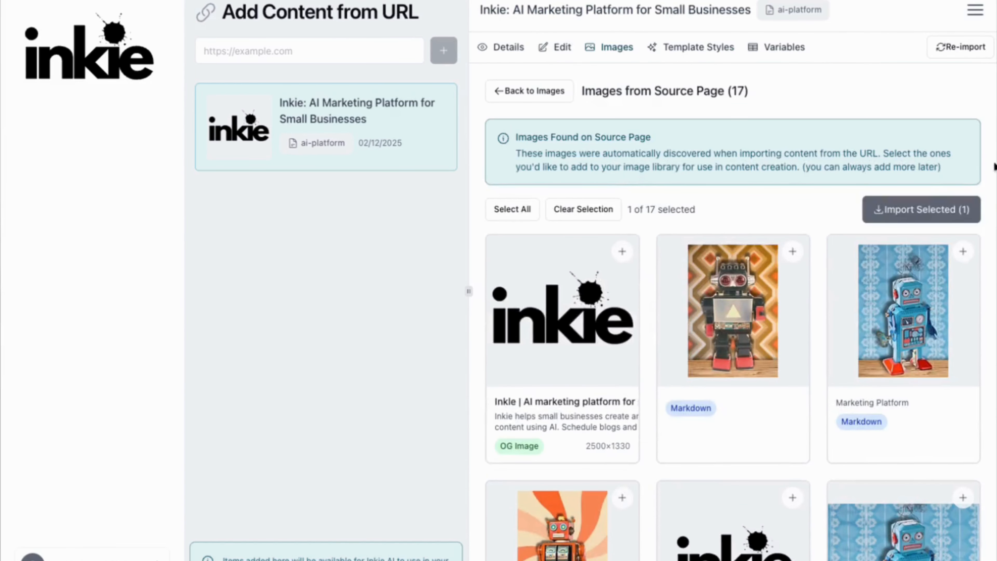
{"action": "left_click", "coordinate": [925, 213]}
{"action": "scroll", "coordinate": [557, 268], "scroll_direction": "down", "scroll_amount": 5}
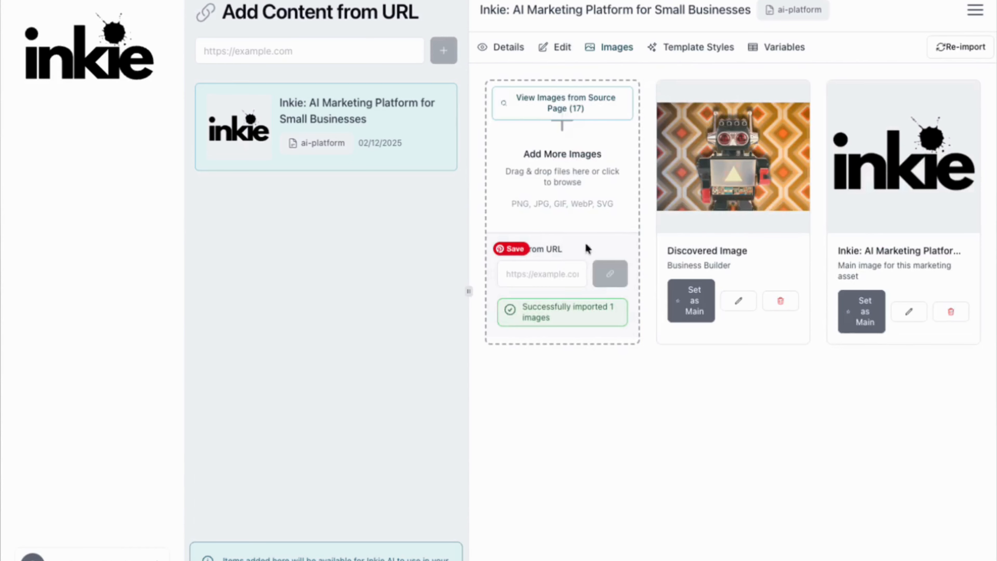
Make the Business Builder robot picture the asset's main image and delete the Inkie logo image.
{"action": "left_click", "coordinate": [683, 296]}
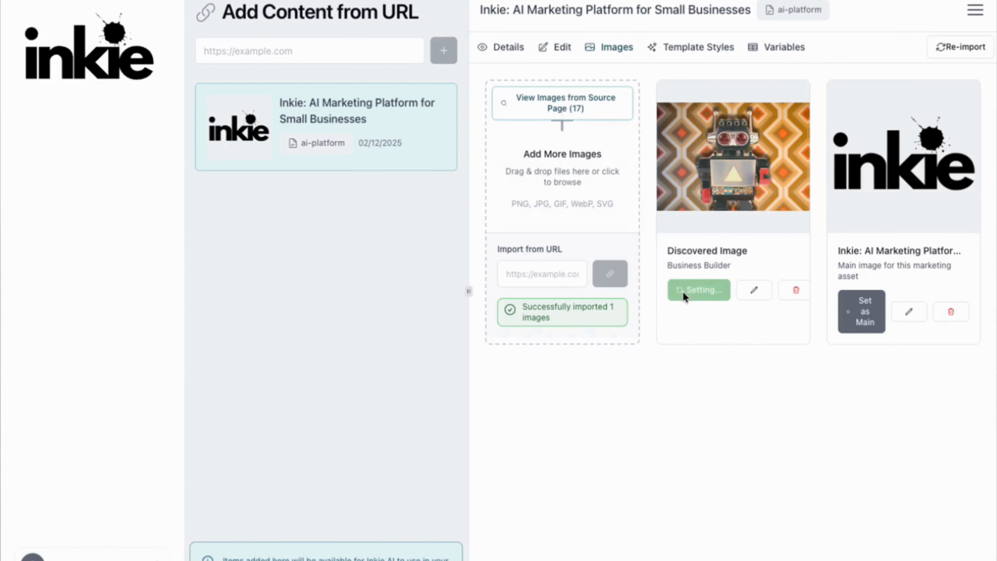
{"action": "left_click", "coordinate": [950, 311]}
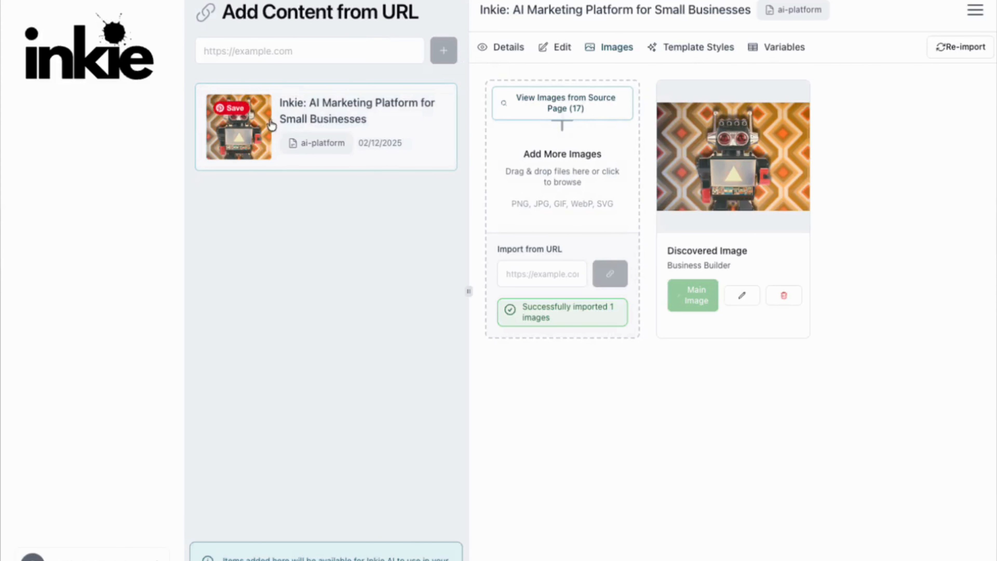
{"action": "left_click", "coordinate": [364, 118]}
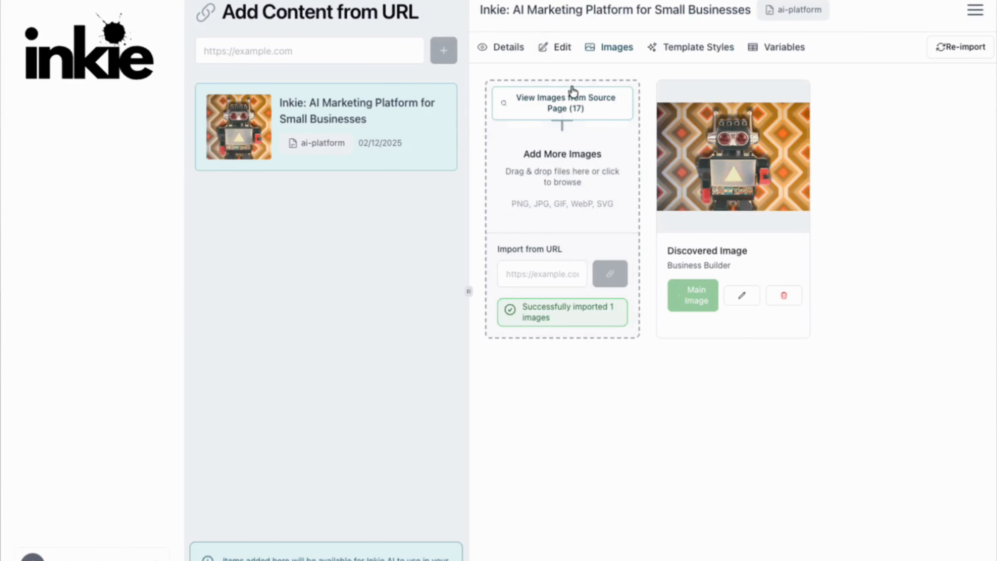
Read through the Inkie asset's details, including its testimonial and detailed information, and return to the content timeline.
{"action": "left_click", "coordinate": [506, 48]}
{"action": "scroll", "coordinate": [638, 323], "scroll_direction": "down", "scroll_amount": 10}
{"action": "scroll", "coordinate": [638, 318], "scroll_direction": "down", "scroll_amount": 5}
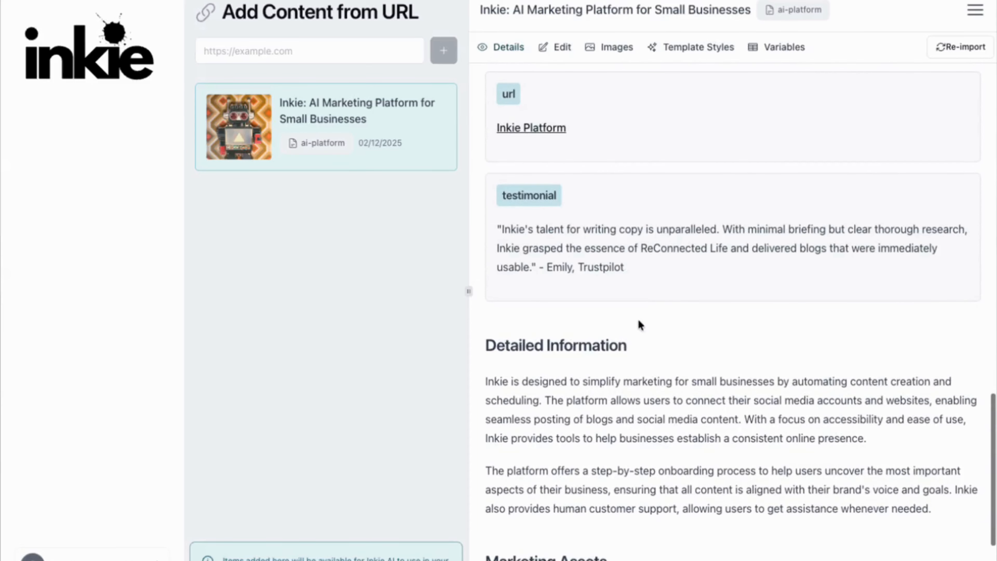
{"action": "scroll", "coordinate": [630, 271], "scroll_direction": "down", "scroll_amount": 4}
{"action": "scroll", "coordinate": [632, 283], "scroll_direction": "up", "scroll_amount": 15}
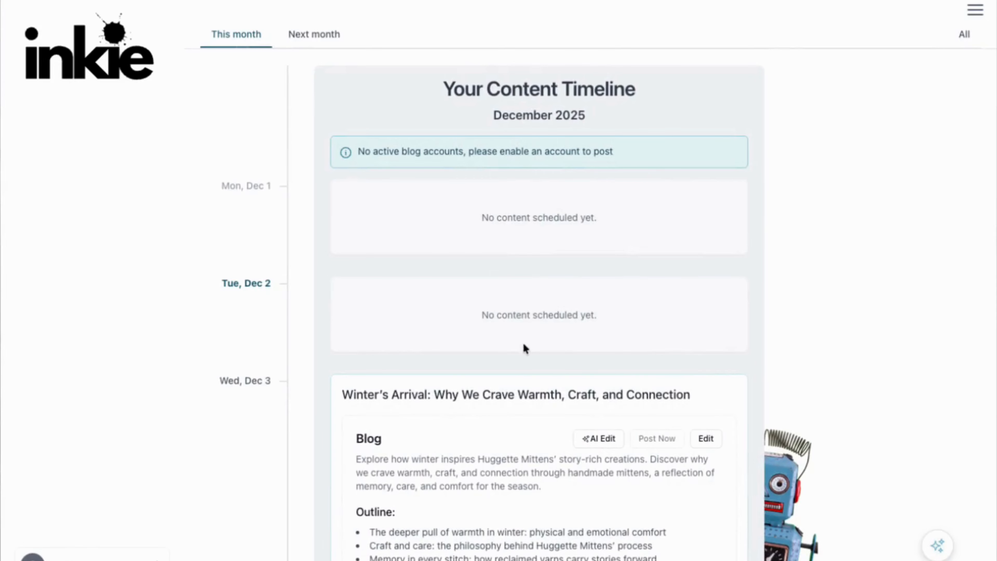
Review the December 2025 content timeline from the start of the month down to the Dec 23 social post.
{"action": "scroll", "coordinate": [525, 347], "scroll_direction": "down", "scroll_amount": 20}
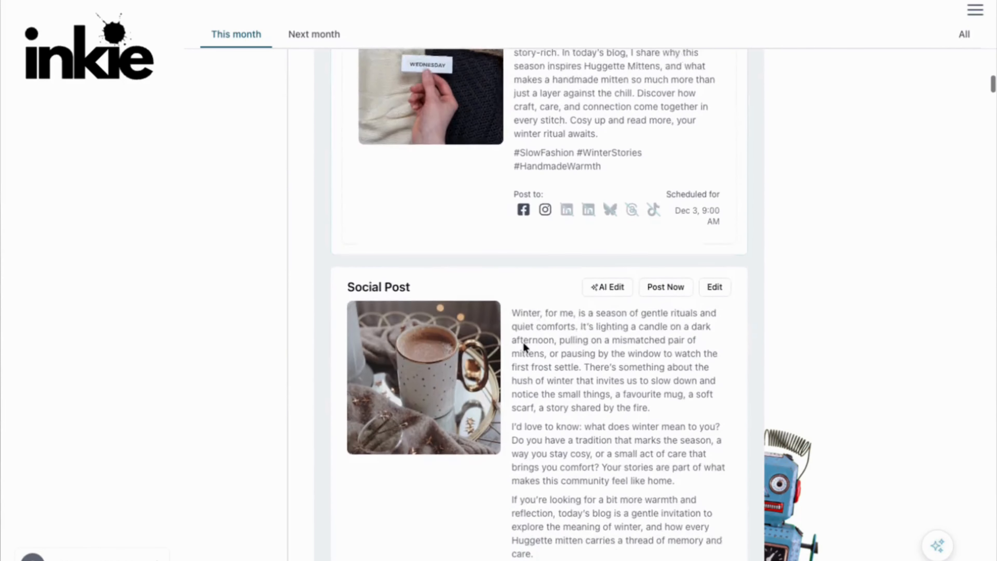
{"action": "scroll", "coordinate": [526, 323], "scroll_direction": "down", "scroll_amount": 20}
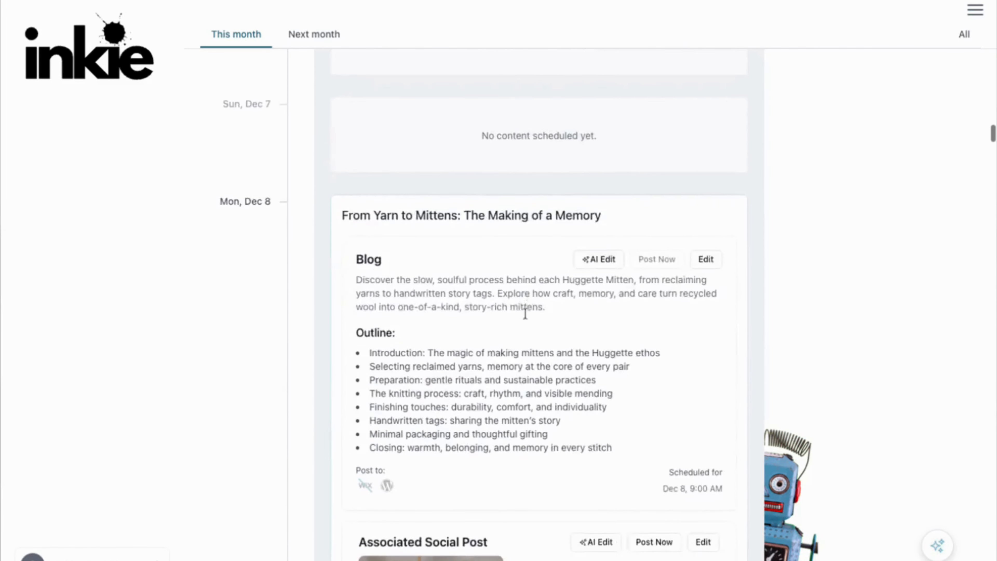
{"action": "scroll", "coordinate": [525, 300], "scroll_direction": "down", "scroll_amount": 20}
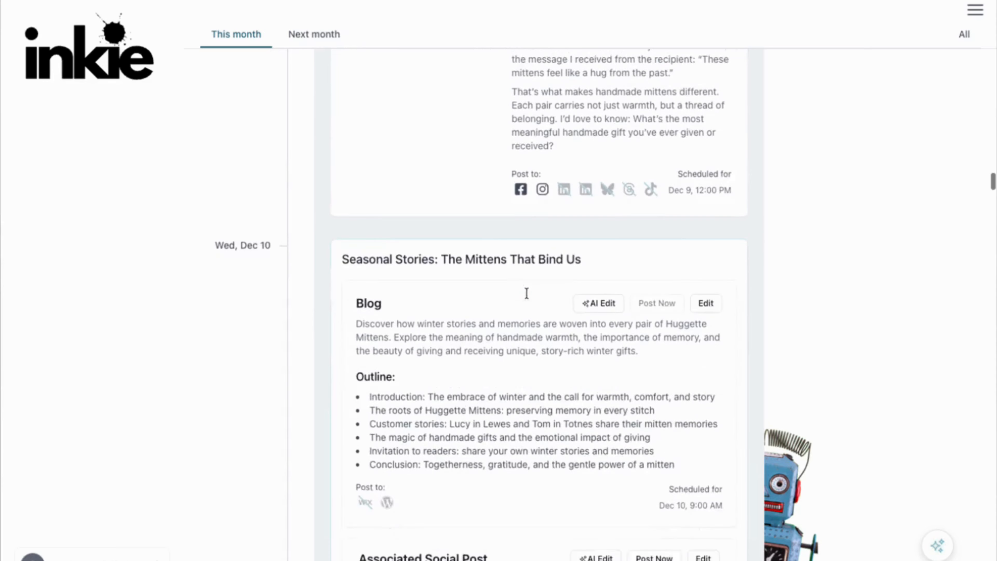
{"action": "scroll", "coordinate": [526, 294], "scroll_direction": "down", "scroll_amount": 20}
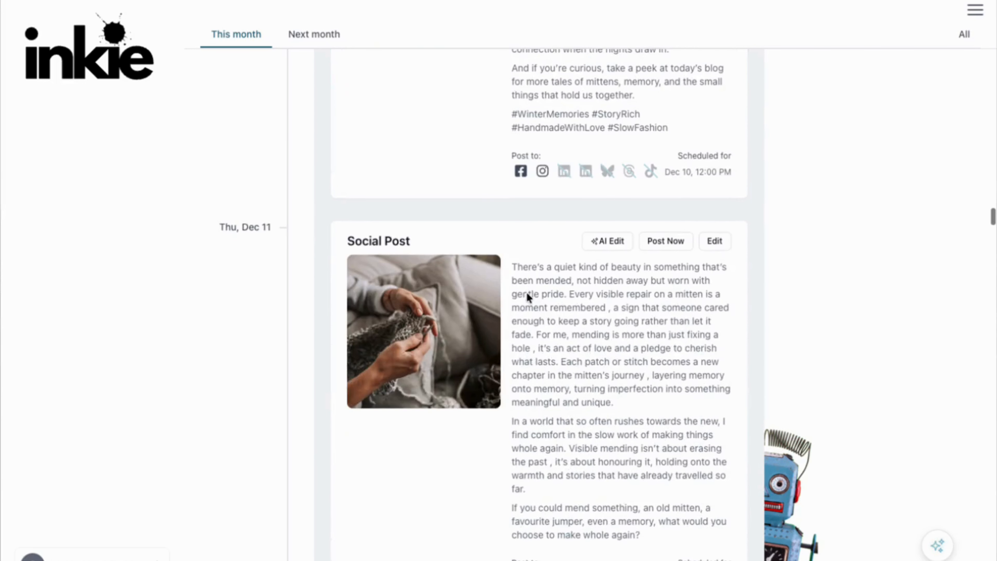
{"action": "scroll", "coordinate": [526, 293], "scroll_direction": "down", "scroll_amount": 20}
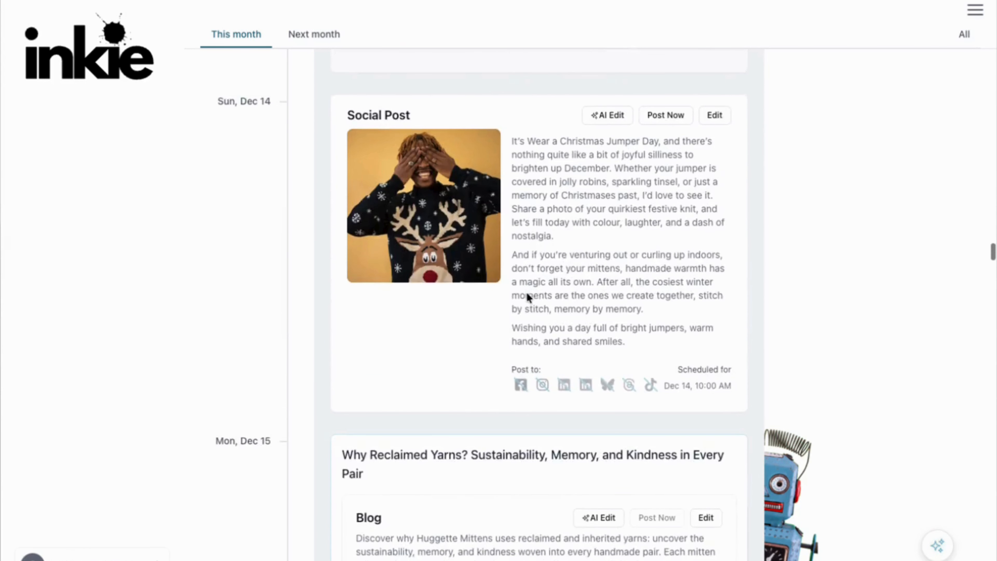
{"action": "scroll", "coordinate": [526, 291], "scroll_direction": "down", "scroll_amount": 15}
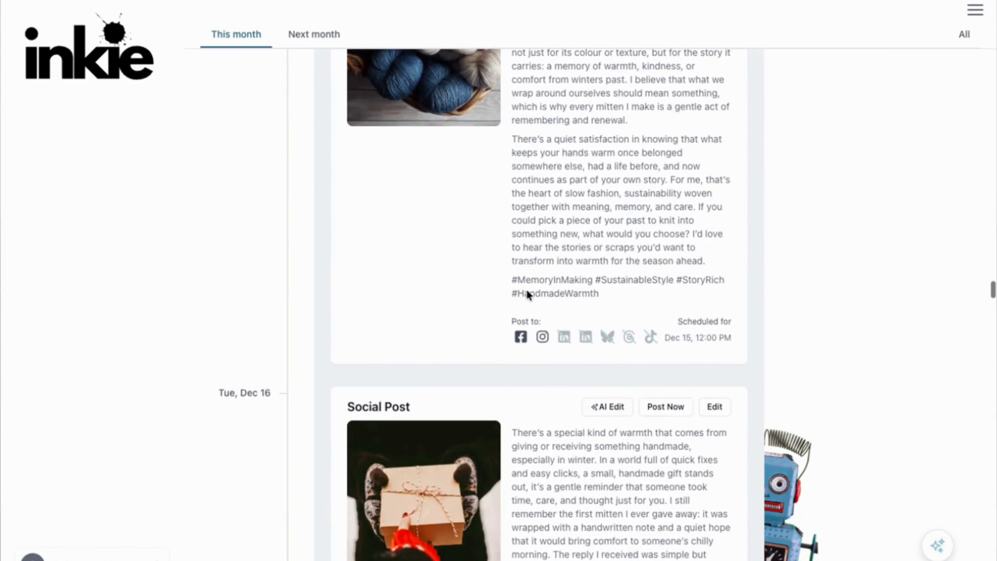
{"action": "scroll", "coordinate": [526, 289], "scroll_direction": "down", "scroll_amount": 15}
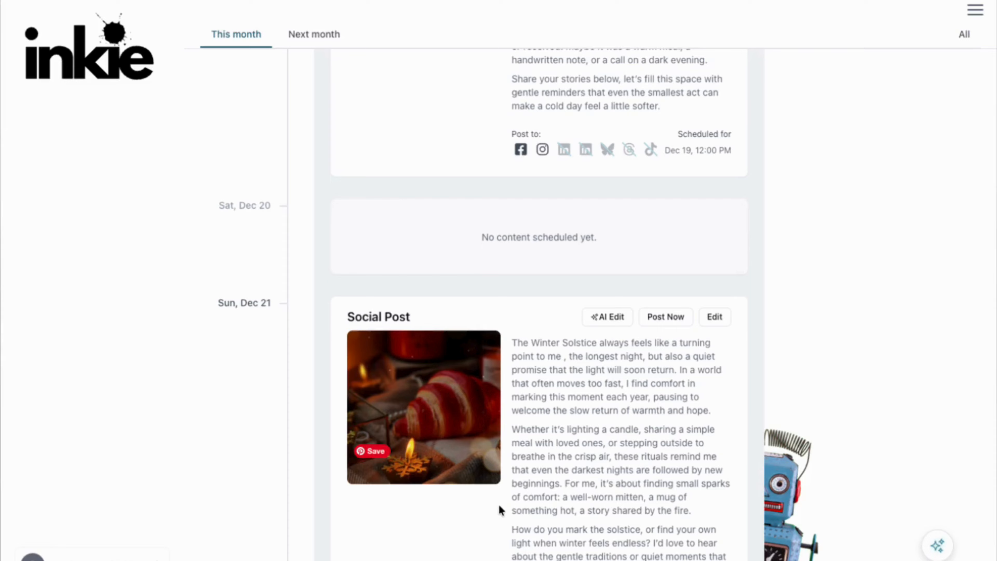
{"action": "scroll", "coordinate": [499, 506], "scroll_direction": "down", "scroll_amount": 10}
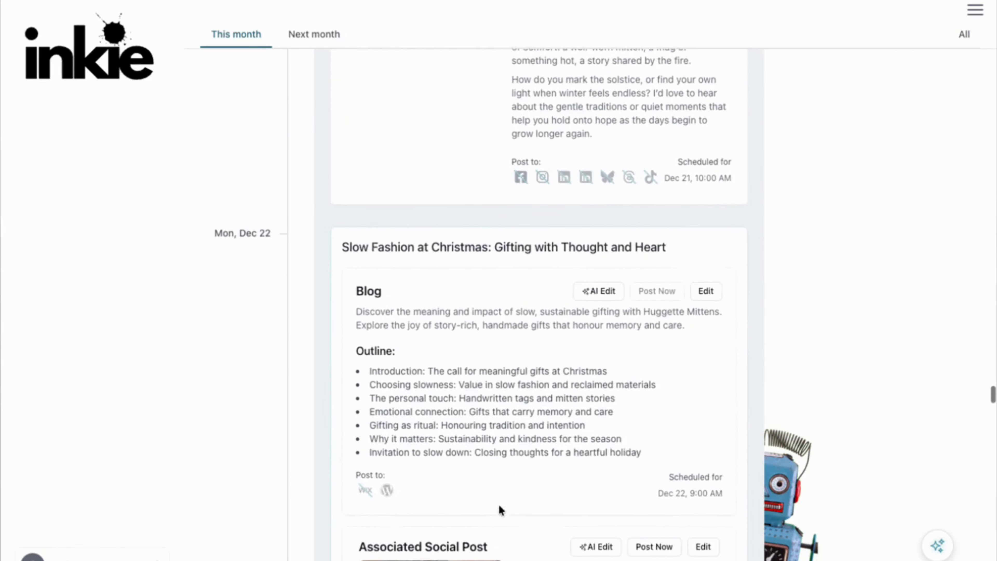
{"action": "scroll", "coordinate": [498, 504], "scroll_direction": "down", "scroll_amount": 8}
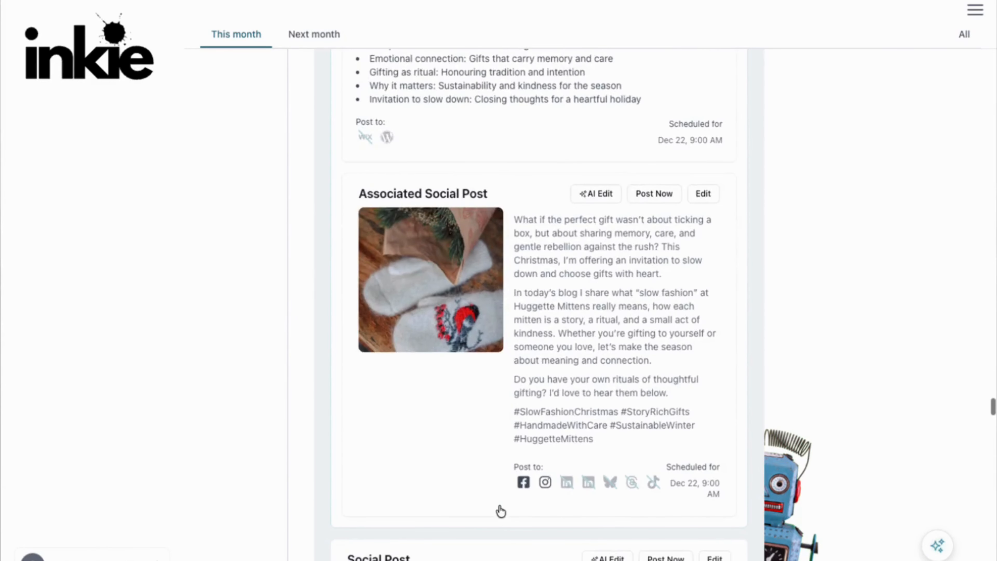
{"action": "scroll", "coordinate": [456, 345], "scroll_direction": "down", "scroll_amount": 7}
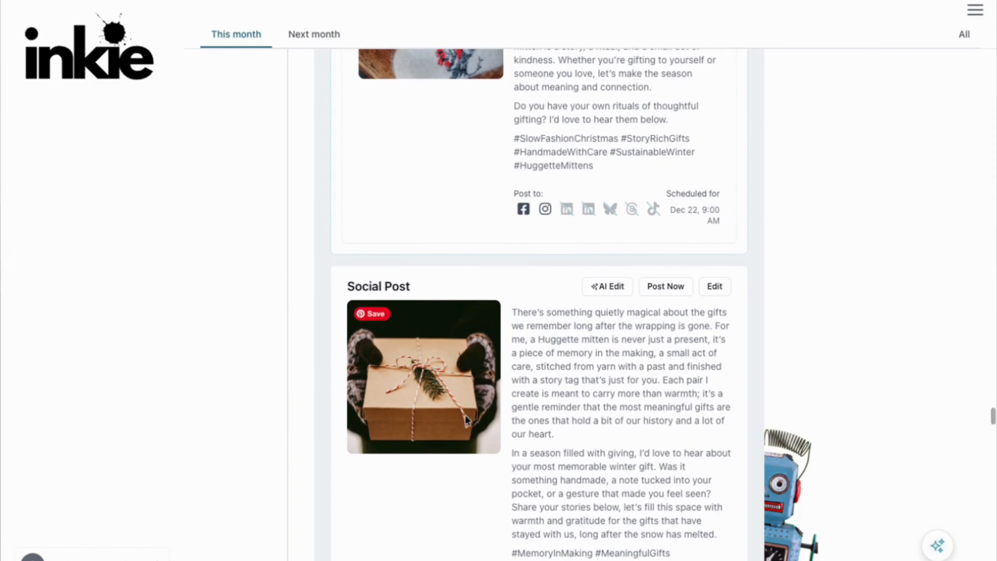
{"action": "scroll", "coordinate": [465, 417], "scroll_direction": "down", "scroll_amount": 9}
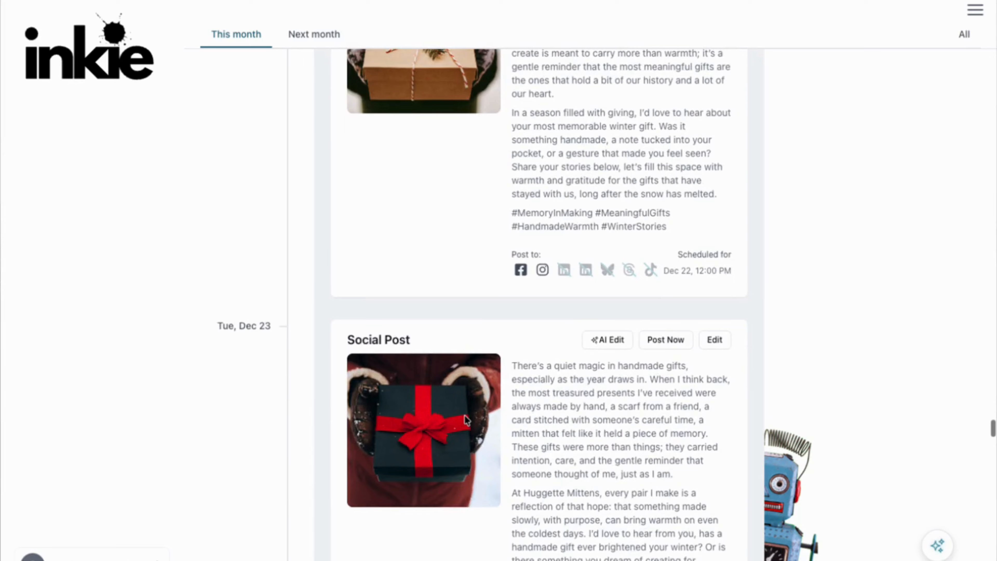
Replace the Dec 23 social post's gift image with the Business Builder robot picture from the account's own images and check the post.
{"action": "left_click", "coordinate": [430, 429]}
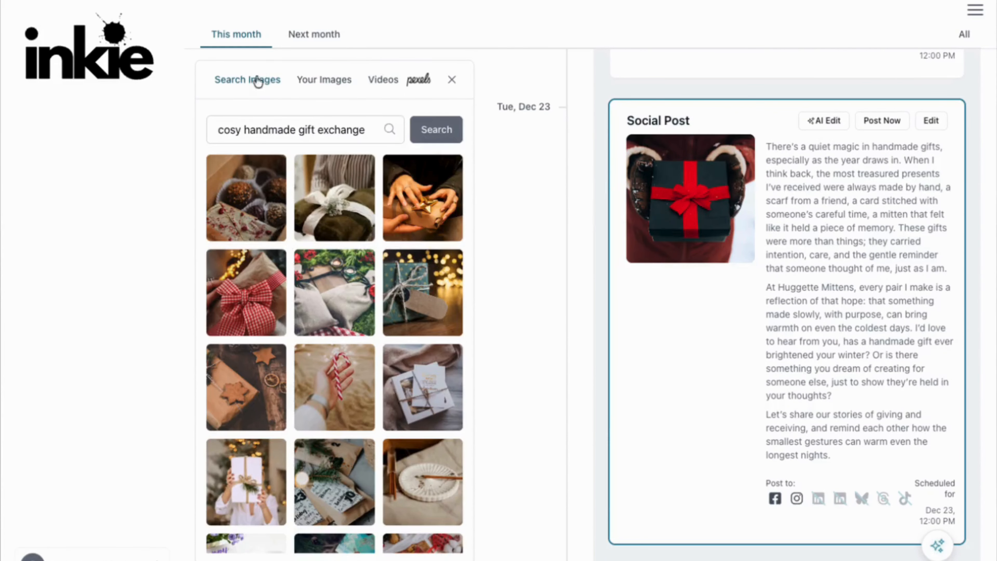
{"action": "left_click", "coordinate": [326, 79]}
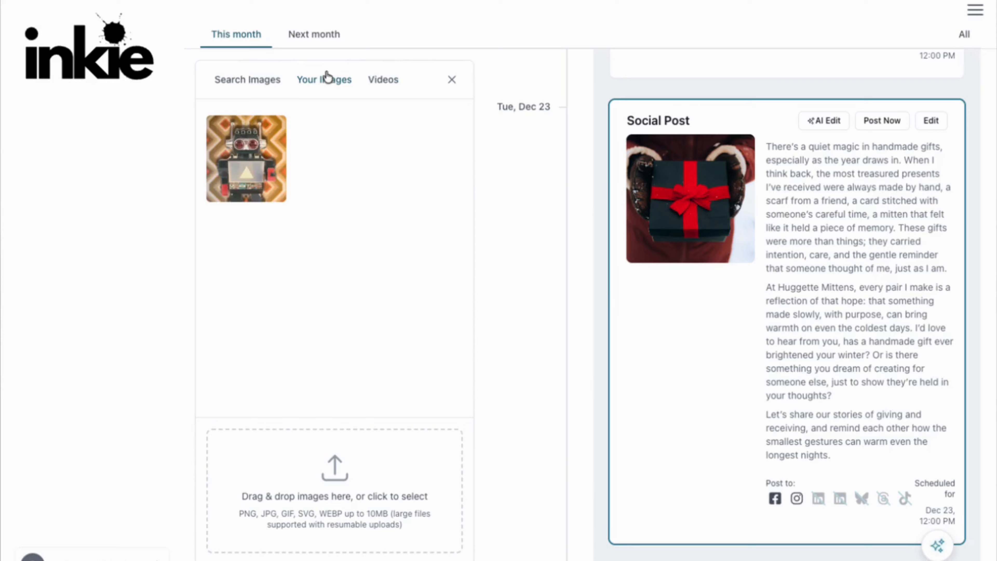
{"action": "left_click", "coordinate": [235, 157]}
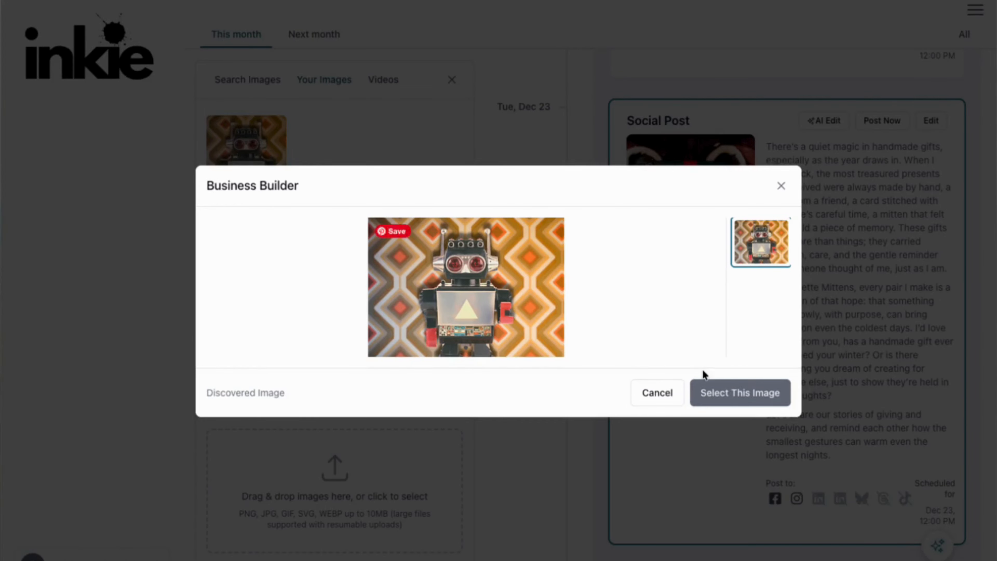
{"action": "left_click", "coordinate": [750, 391]}
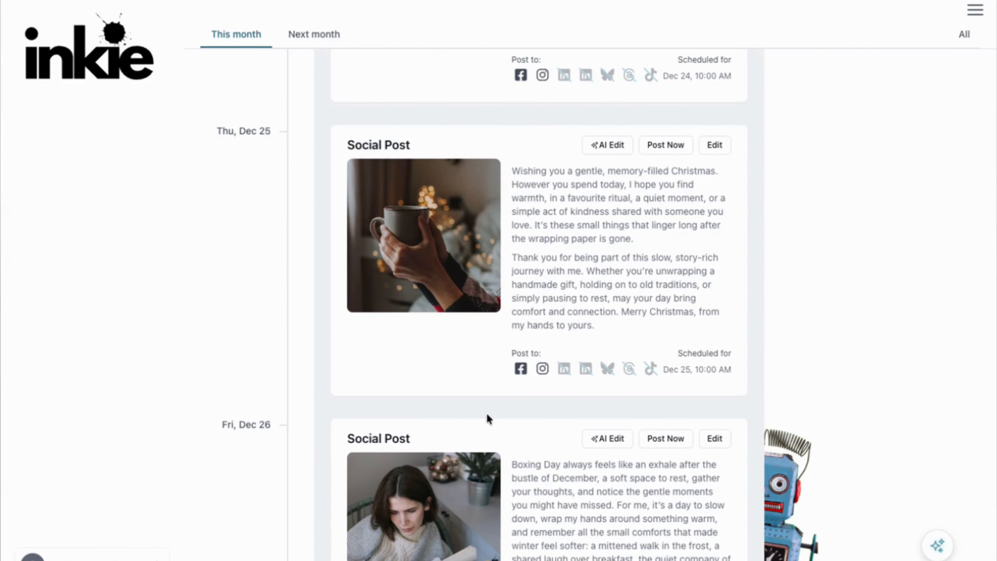
{"action": "scroll", "coordinate": [570, 275], "scroll_direction": "up", "scroll_amount": 12}
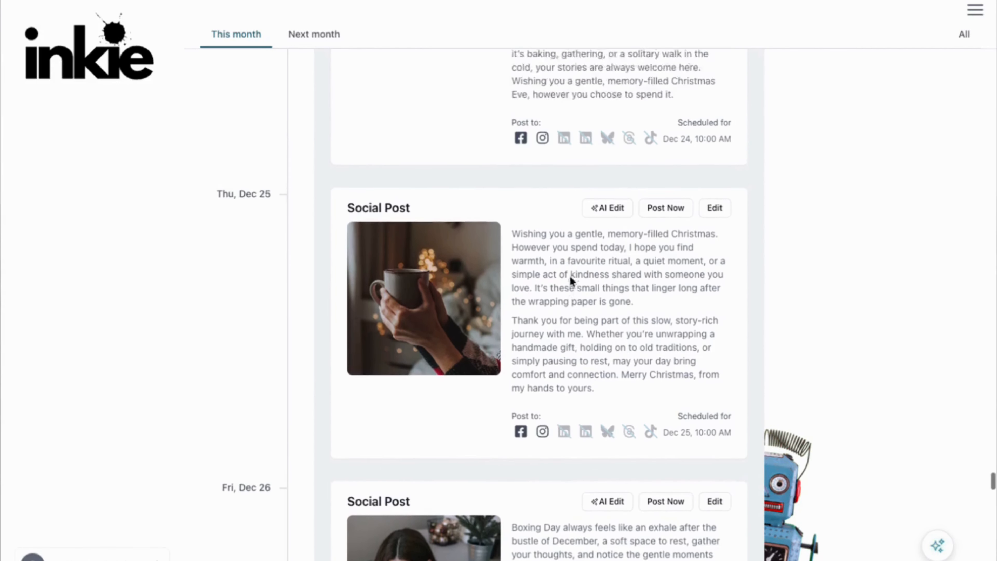
{"action": "scroll", "coordinate": [569, 276], "scroll_direction": "up", "scroll_amount": 15}
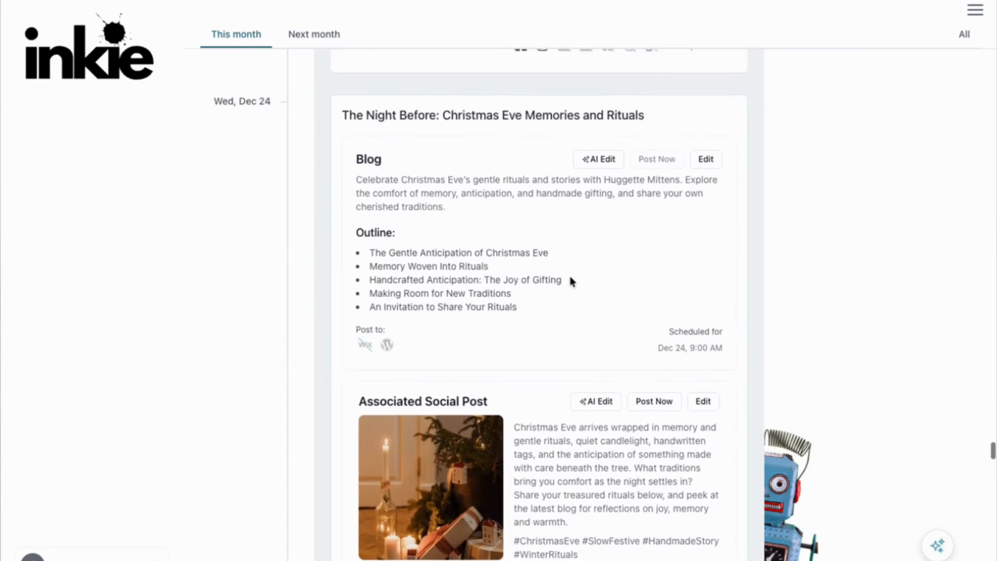
{"action": "scroll", "coordinate": [569, 278], "scroll_direction": "up", "scroll_amount": 4}
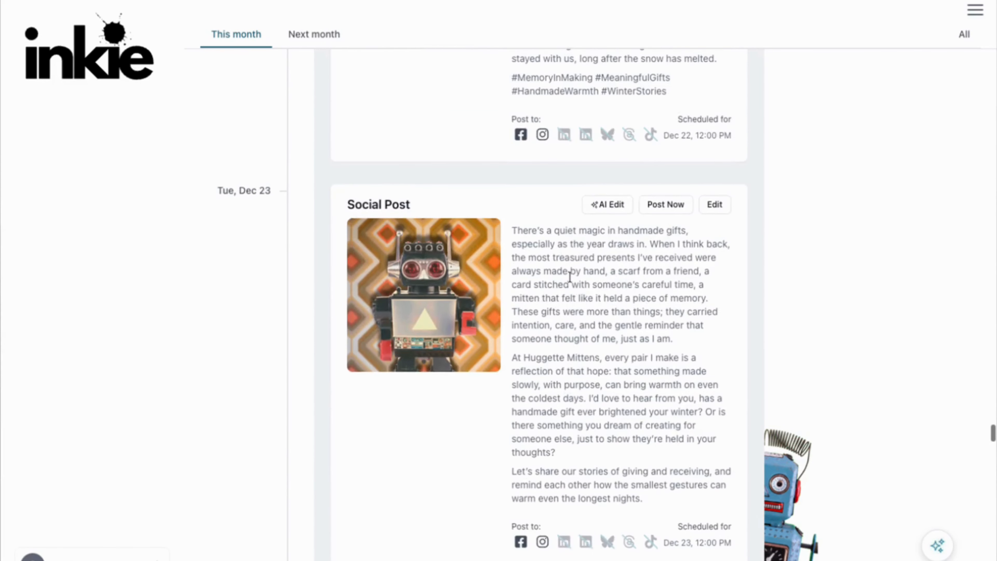
Review the posts from Christmas Eve through Boxing Day, checking their texts and images.
{"action": "scroll", "coordinate": [570, 275], "scroll_direction": "down", "scroll_amount": 12}
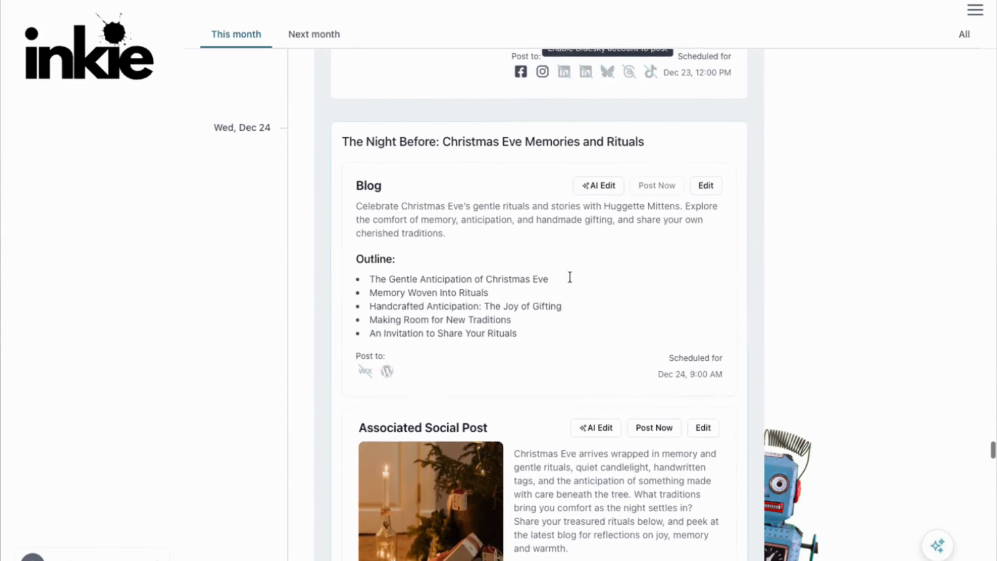
{"action": "scroll", "coordinate": [572, 281], "scroll_direction": "down", "scroll_amount": 3}
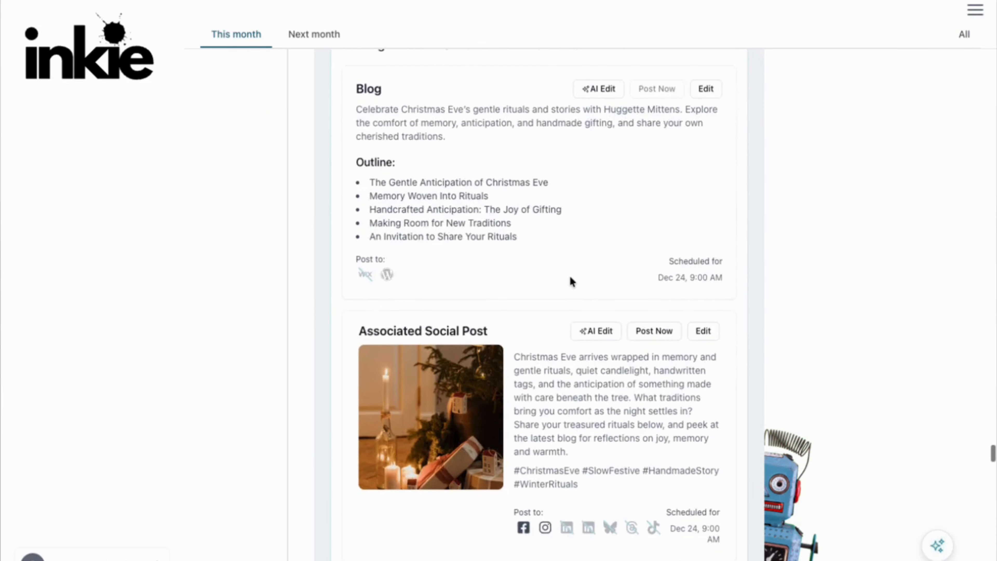
{"action": "scroll", "coordinate": [570, 278], "scroll_direction": "down", "scroll_amount": 12}
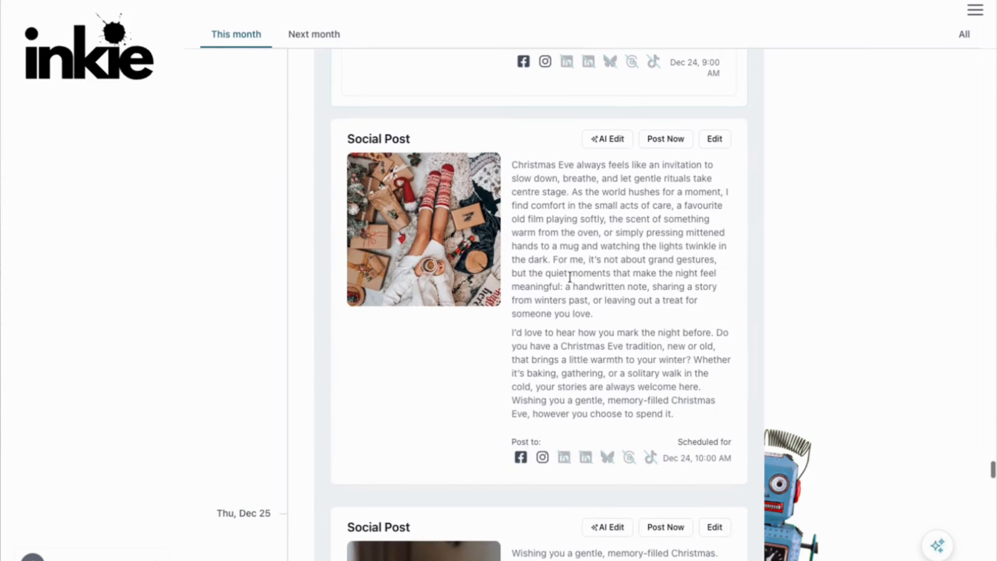
{"action": "scroll", "coordinate": [569, 277], "scroll_direction": "down", "scroll_amount": 7}
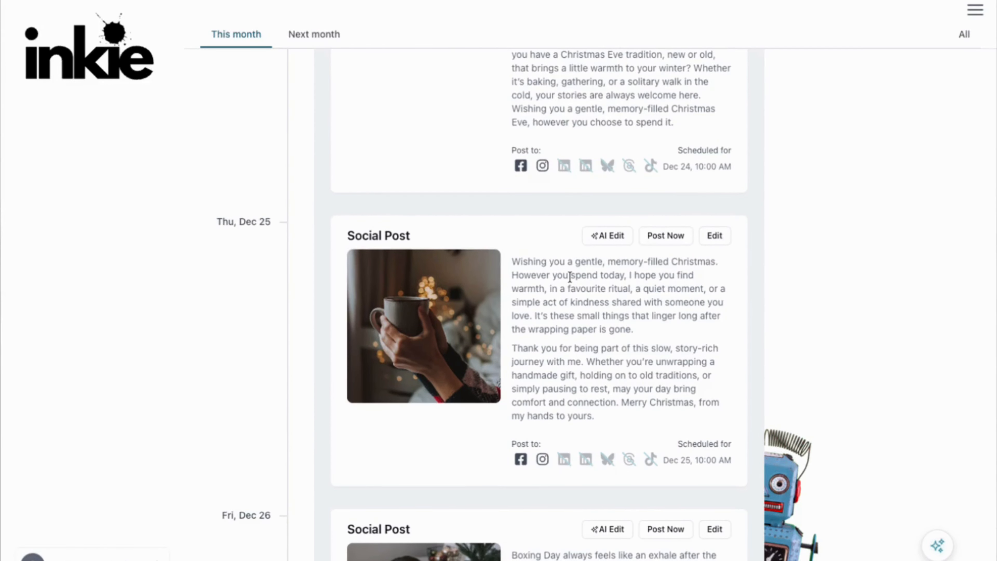
{"action": "scroll", "coordinate": [569, 276], "scroll_direction": "down", "scroll_amount": 4}
{"action": "scroll", "coordinate": [570, 277], "scroll_direction": "down", "scroll_amount": 5}
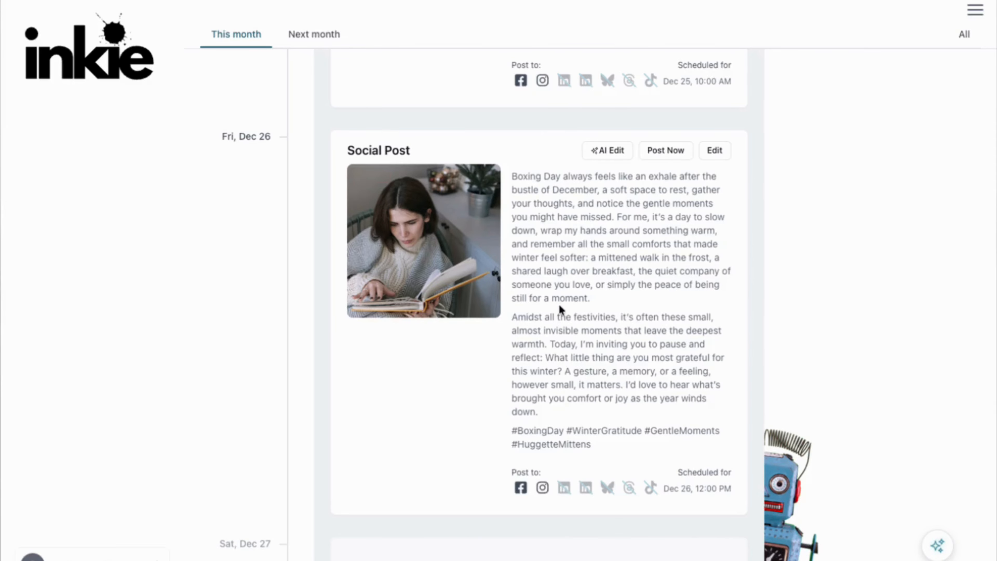
{"action": "scroll", "coordinate": [557, 310], "scroll_direction": "down", "scroll_amount": 5}
{"action": "scroll", "coordinate": [557, 317], "scroll_direction": "up", "scroll_amount": 2}
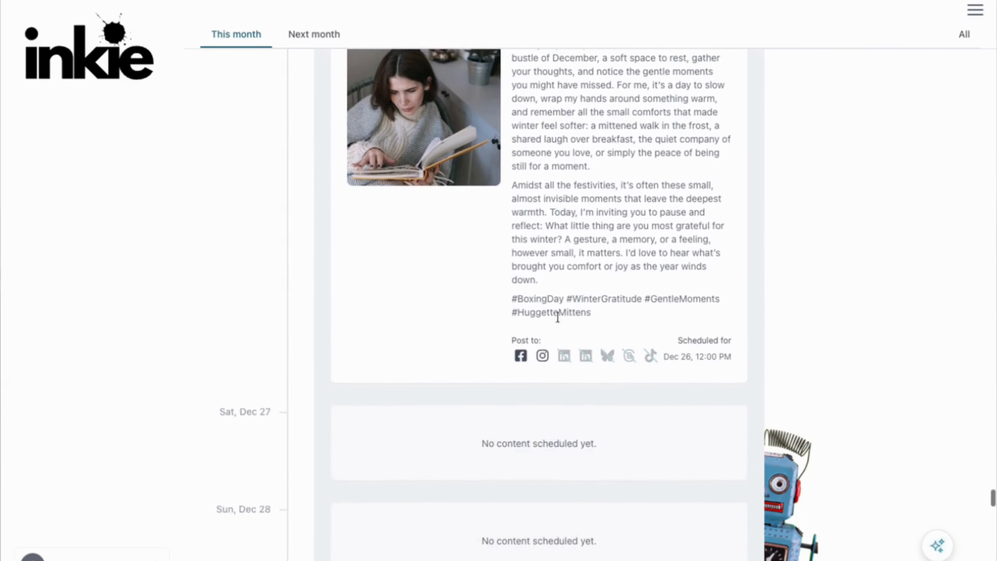
Open the Content Plan Editor chat, send "I dont like the boxing day post" and bring the Dec 26 post into view.
{"action": "left_click", "coordinate": [937, 545]}
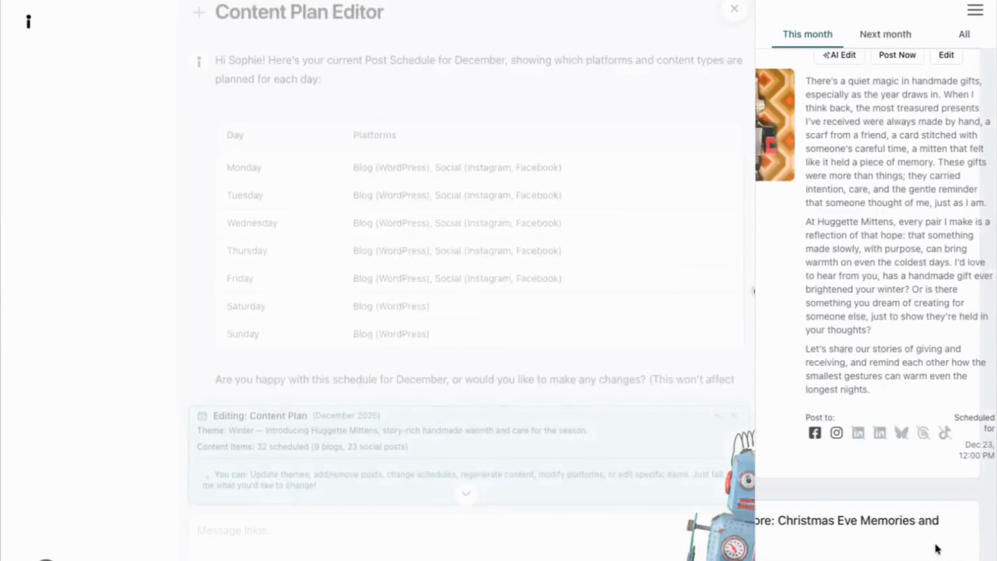
{"action": "left_click", "coordinate": [169, 525]}
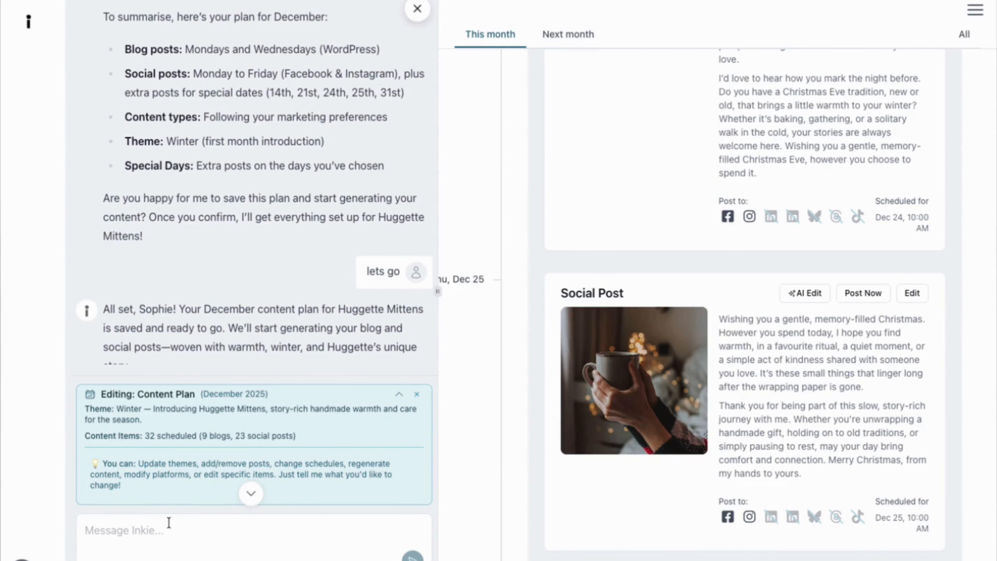
{"action": "type", "text": "I dont like the "}
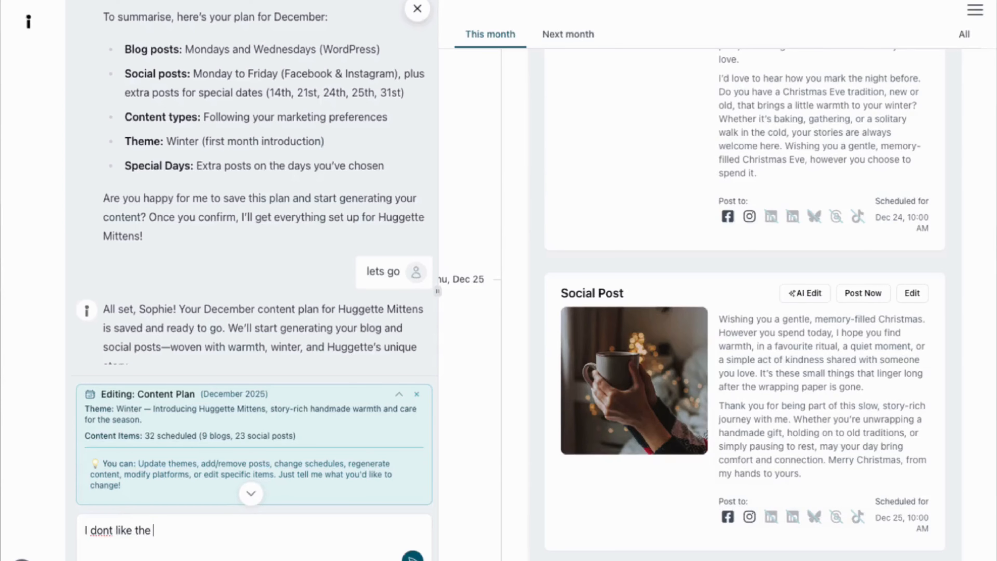
{"action": "type", "text": "boxing day post"}
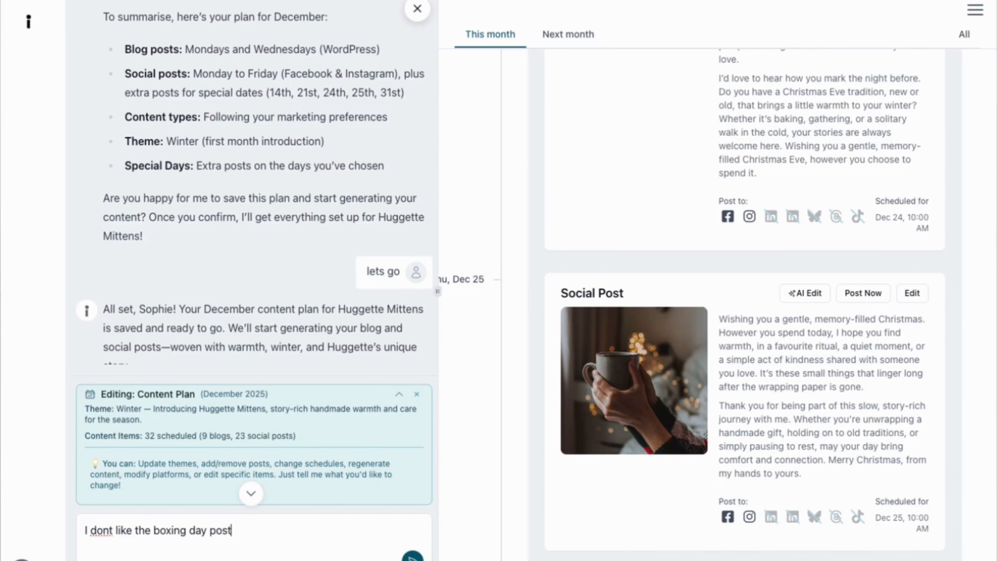
{"action": "key", "text": "Return"}
{"action": "scroll", "coordinate": [786, 381], "scroll_direction": "down", "scroll_amount": 5}
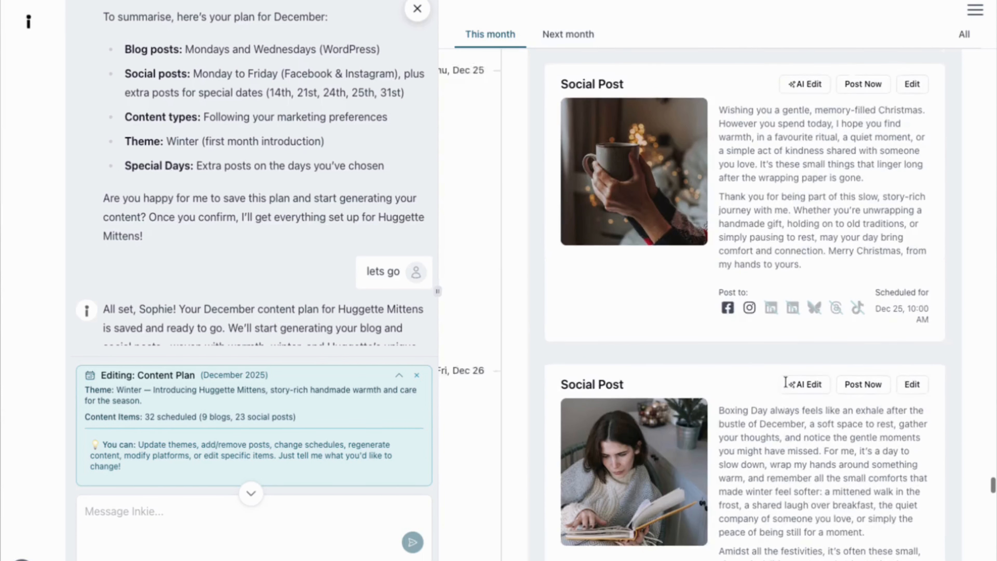
{"action": "scroll", "coordinate": [785, 382], "scroll_direction": "down", "scroll_amount": 4}
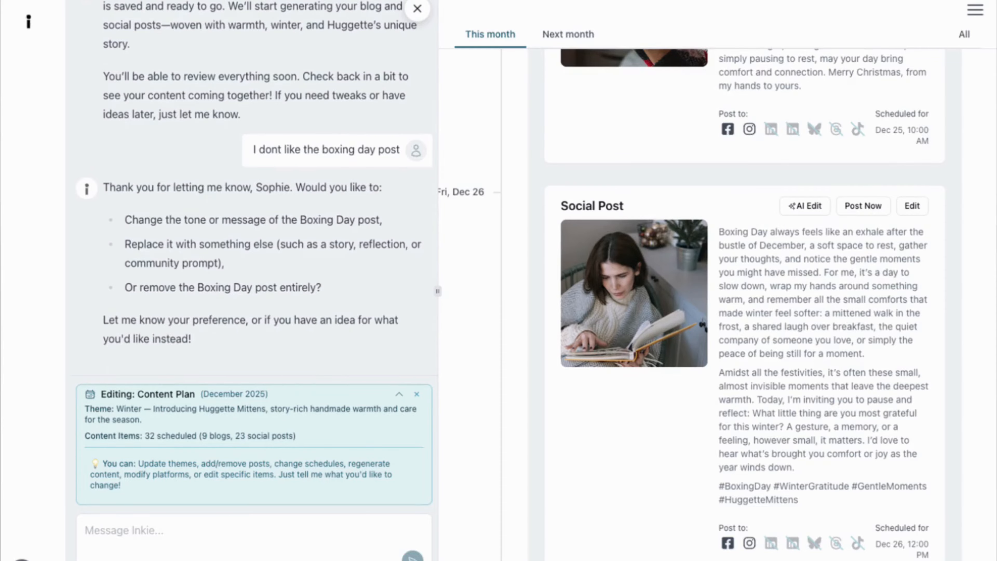
Reply to the content assistant with "Can it just be a silly post - take the day off and knit!".
{"action": "type", "text": "Ca"}
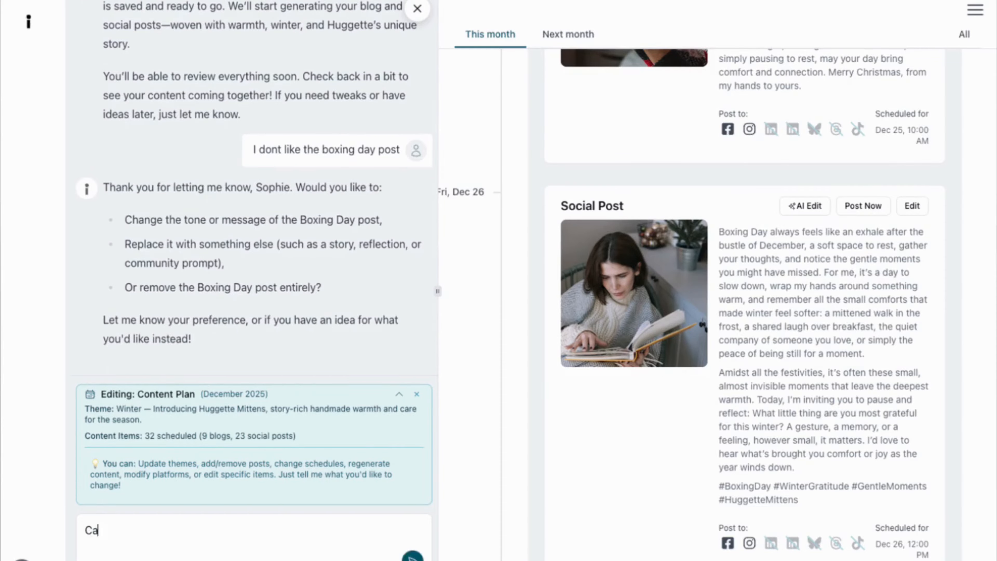
{"action": "type", "text": "n it just be a silly pos"}
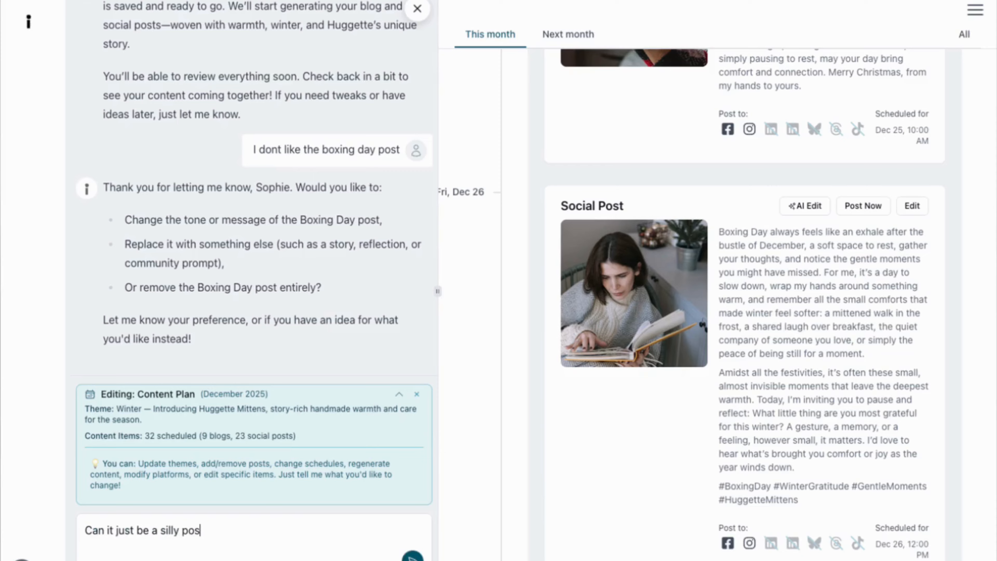
{"action": "type", "text": "t - time fo"}
{"action": "key", "text": "BackSpace"}
{"action": "key", "text": "BackSpace"}
{"action": "key", "text": "BackSpace"}
{"action": "type", "text": "take the day off and knit!"}
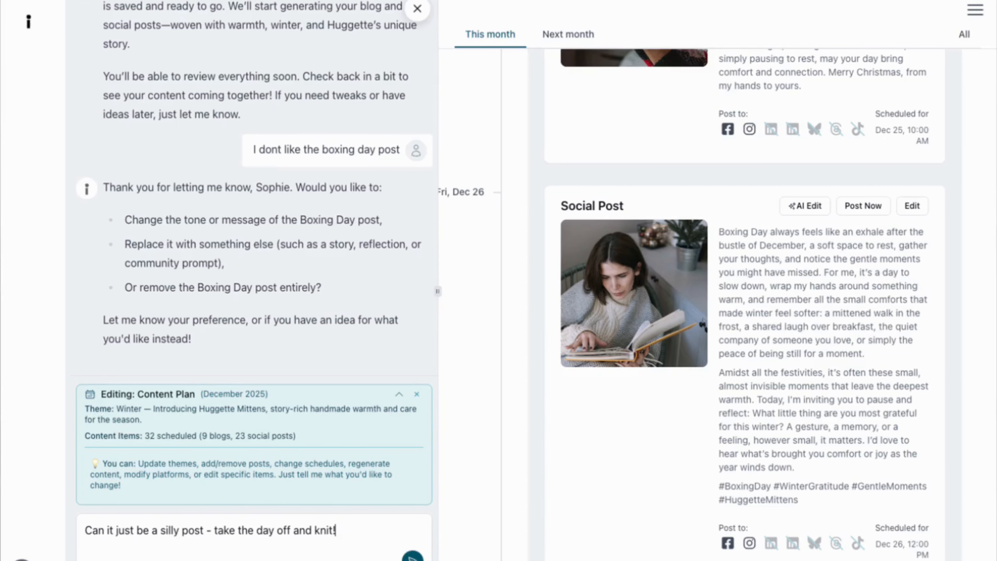
{"action": "key", "text": "Return"}
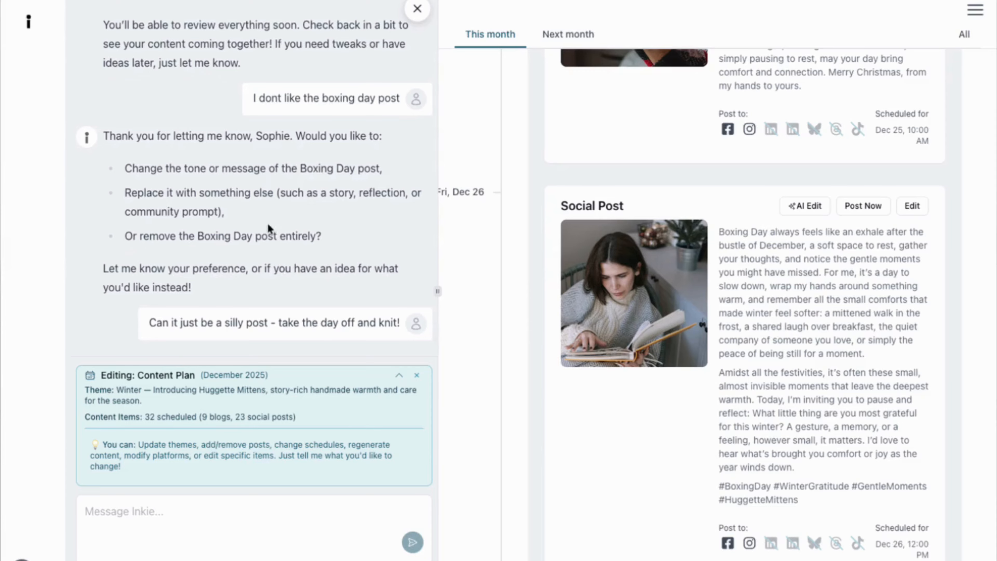
Look through the late-December posts up to Dec 29 and back around Christmas while the Boxing Day post is being updated.
{"action": "scroll", "coordinate": [697, 266], "scroll_direction": "down", "scroll_amount": 3}
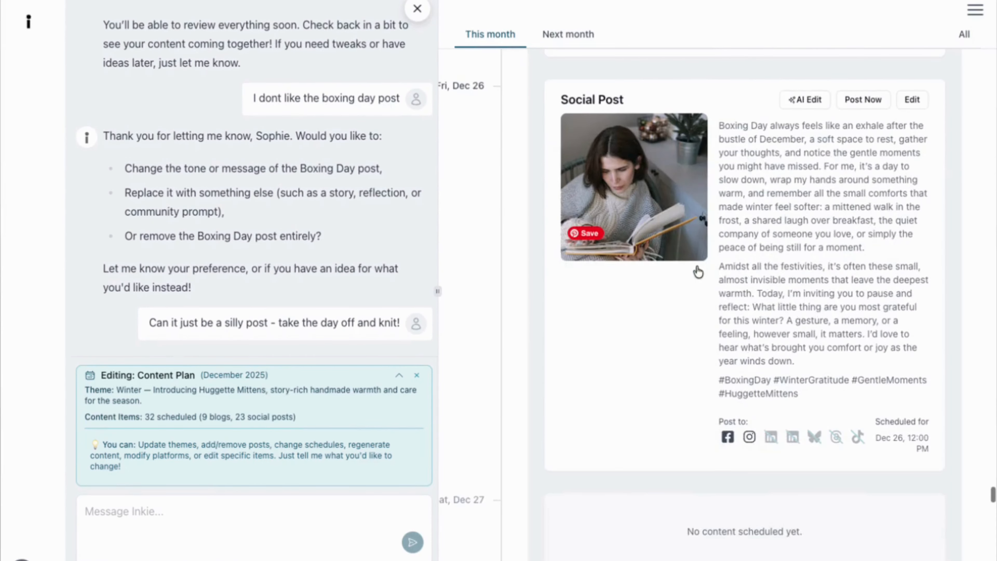
{"action": "scroll", "coordinate": [698, 271], "scroll_direction": "down", "scroll_amount": 12}
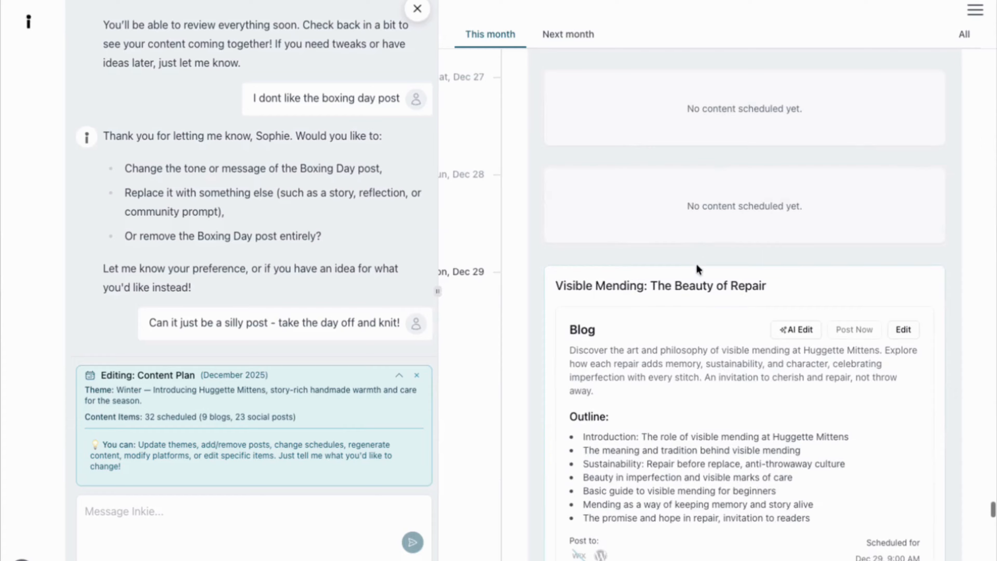
{"action": "scroll", "coordinate": [696, 266], "scroll_direction": "down", "scroll_amount": 15}
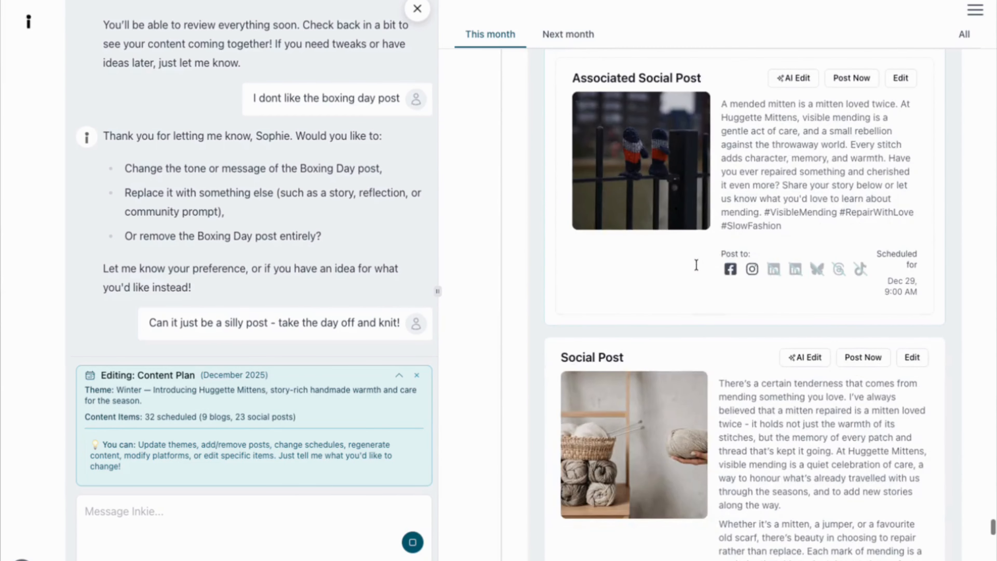
{"action": "scroll", "coordinate": [644, 425], "scroll_direction": "down", "scroll_amount": 3}
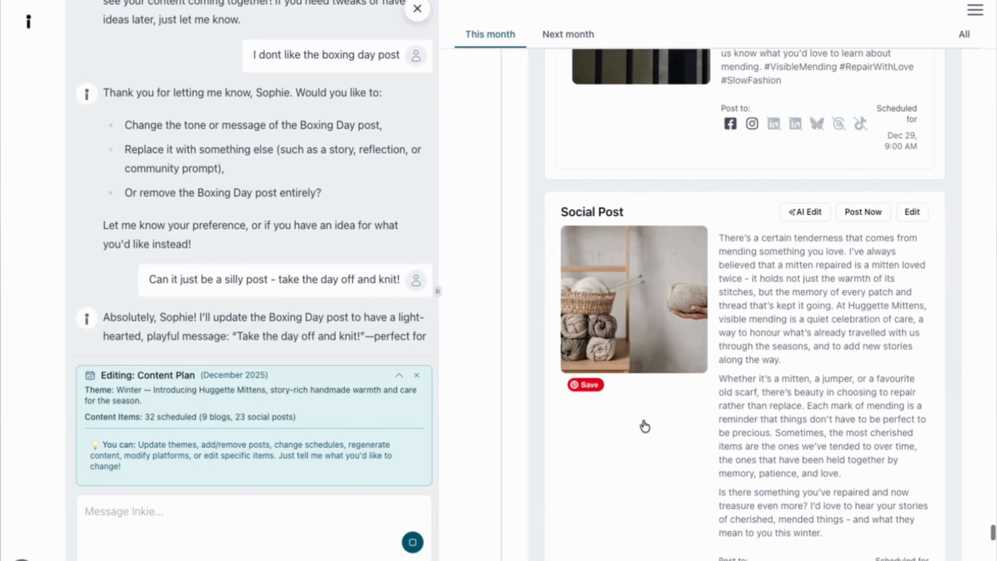
{"action": "scroll", "coordinate": [643, 425], "scroll_direction": "up", "scroll_amount": 15}
{"action": "scroll", "coordinate": [644, 425], "scroll_direction": "up", "scroll_amount": 10}
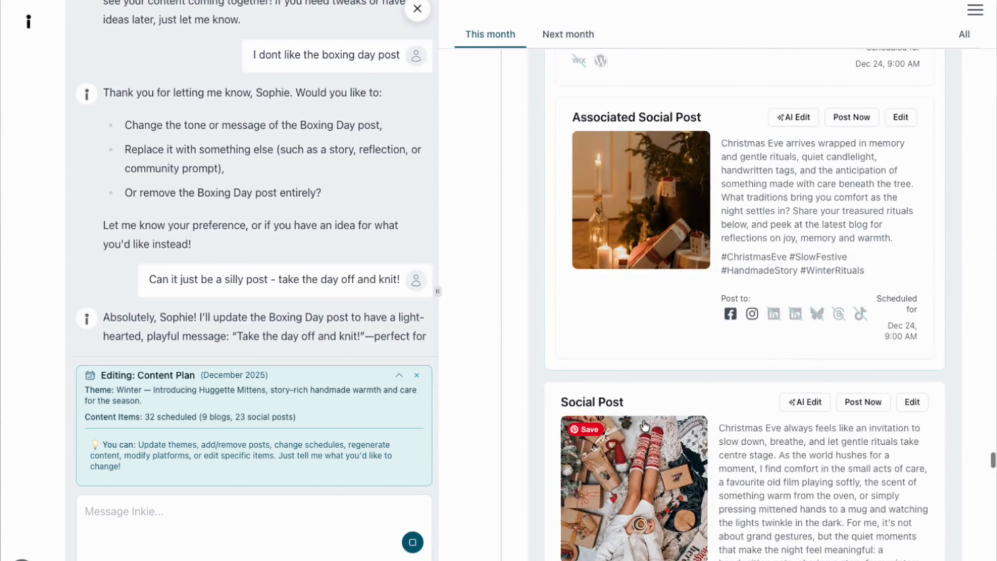
{"action": "scroll", "coordinate": [644, 425], "scroll_direction": "up", "scroll_amount": 10}
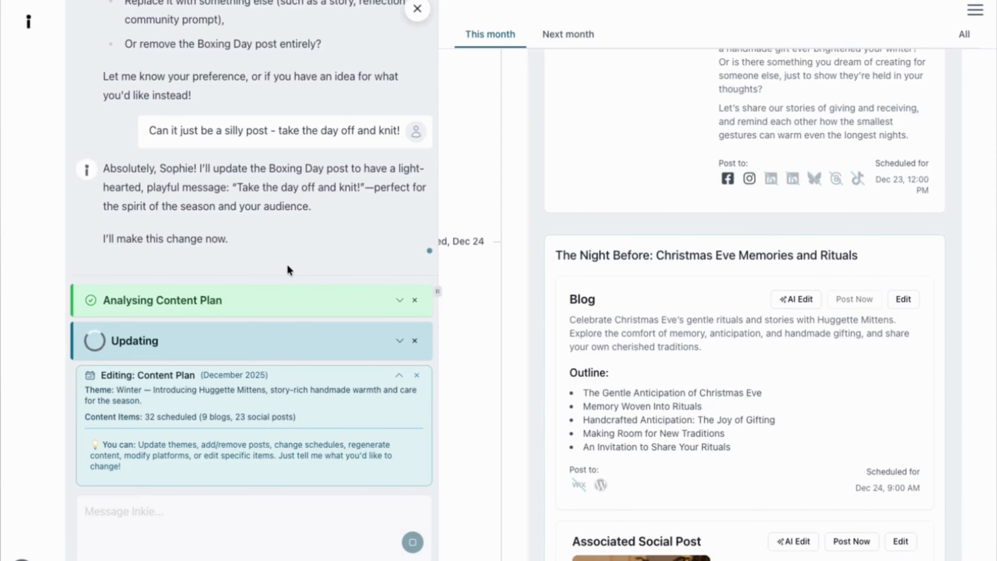
{"action": "scroll", "coordinate": [715, 194], "scroll_direction": "down", "scroll_amount": 10}
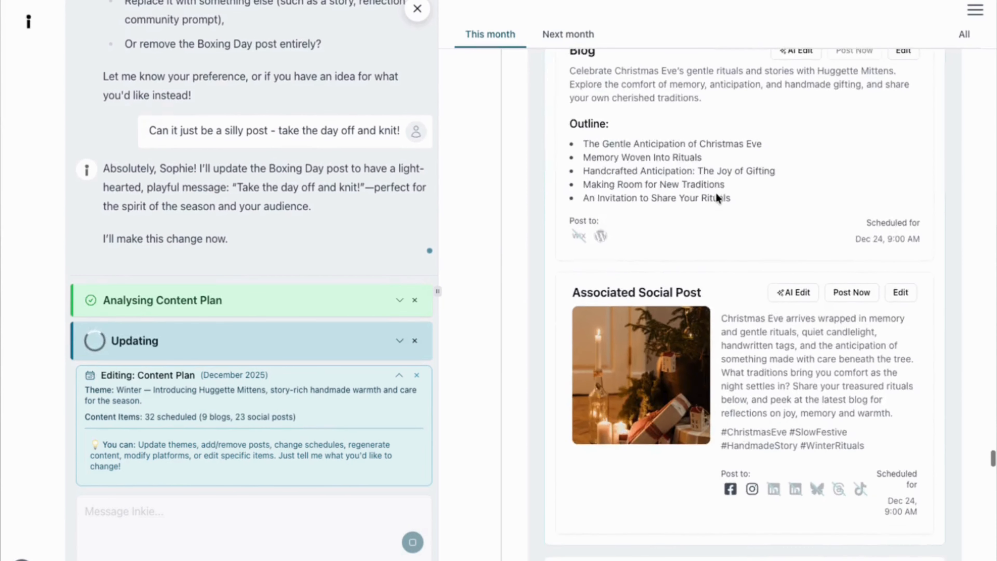
{"action": "scroll", "coordinate": [716, 194], "scroll_direction": "down", "scroll_amount": 8}
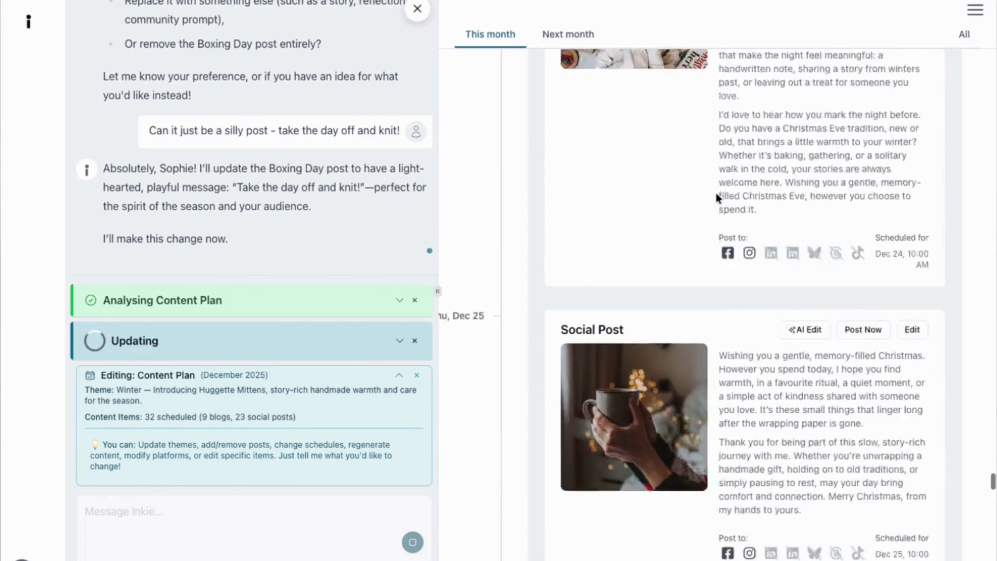
{"action": "scroll", "coordinate": [716, 197], "scroll_direction": "down", "scroll_amount": 6}
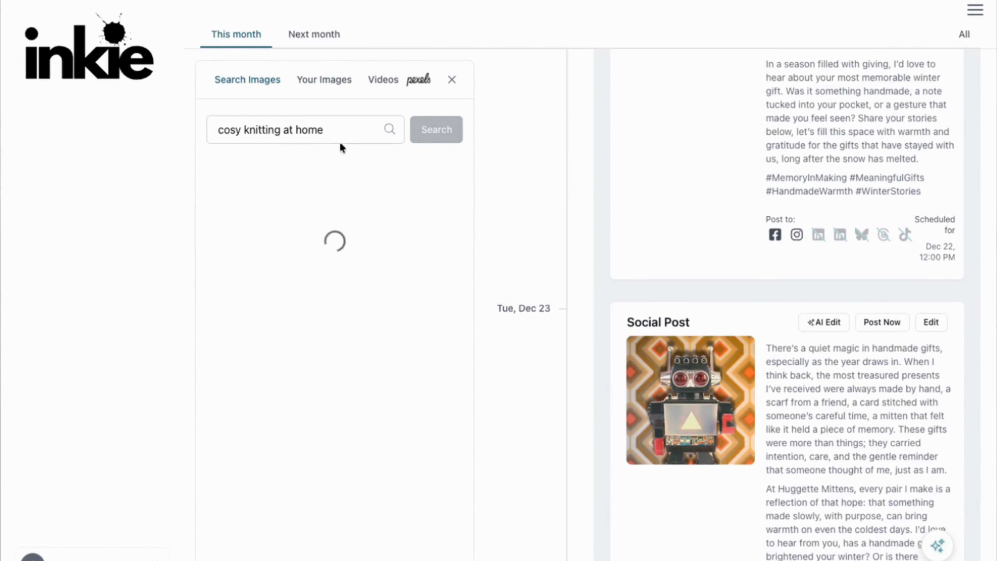
Search the stock images for "stay home and knit".
{"action": "triple_click", "coordinate": [295, 131]}
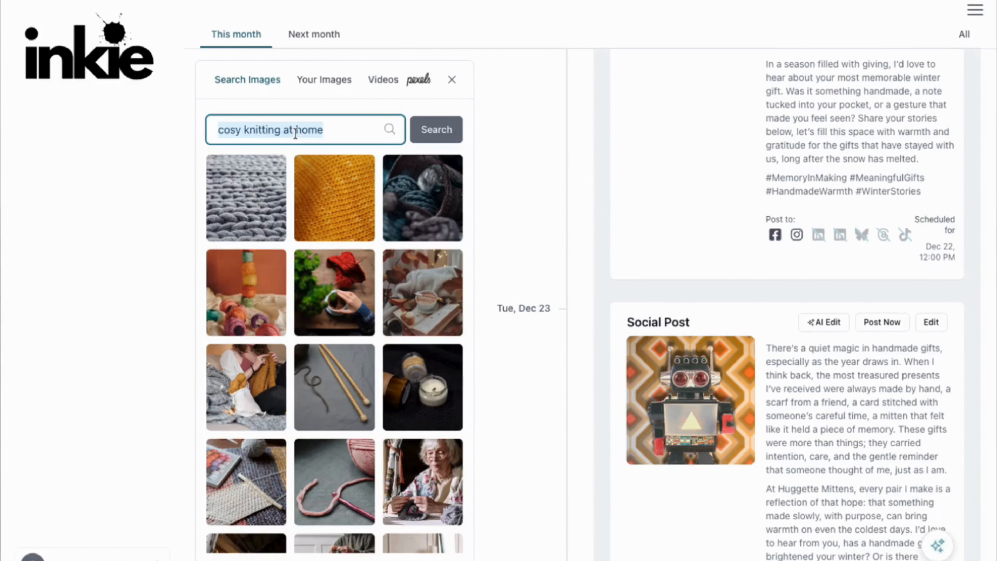
{"action": "type", "text": "stay home and kn"}
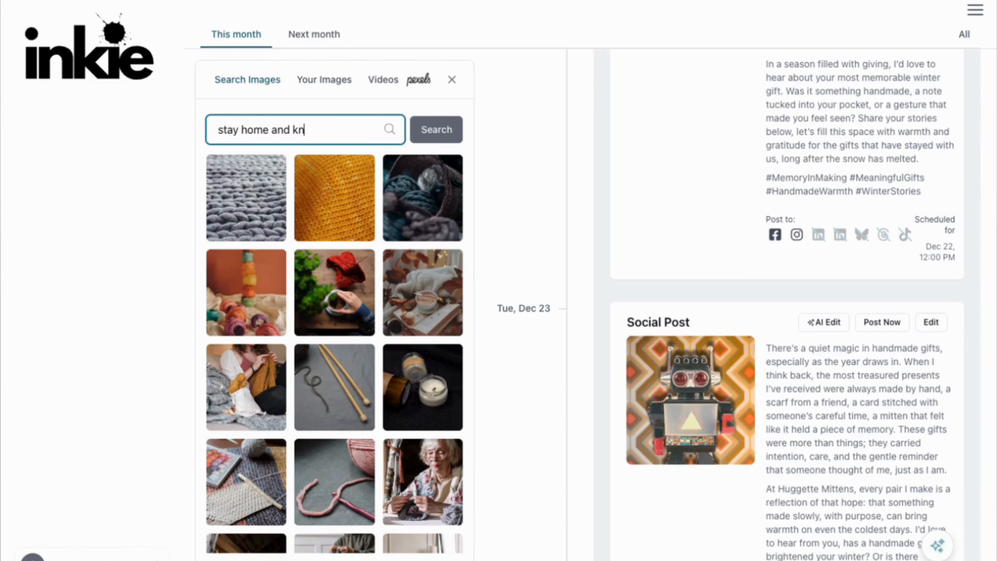
{"action": "type", "text": "it"}
{"action": "mouse_move", "coordinate": [312, 310]}
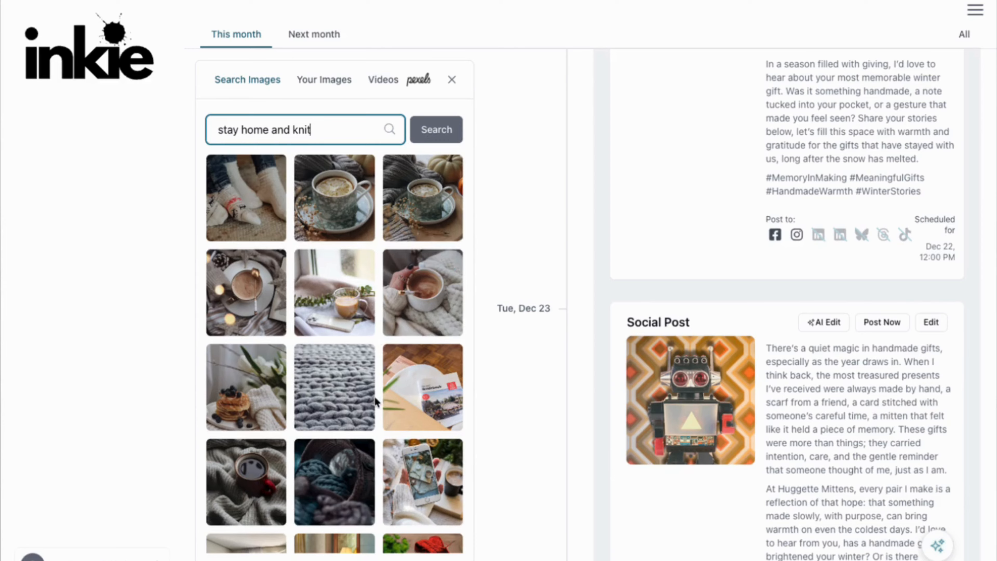
Look through the "stay home and knit" images for one that suits the silly Boxing Day post.
{"action": "scroll", "coordinate": [376, 400], "scroll_direction": "down", "scroll_amount": 5}
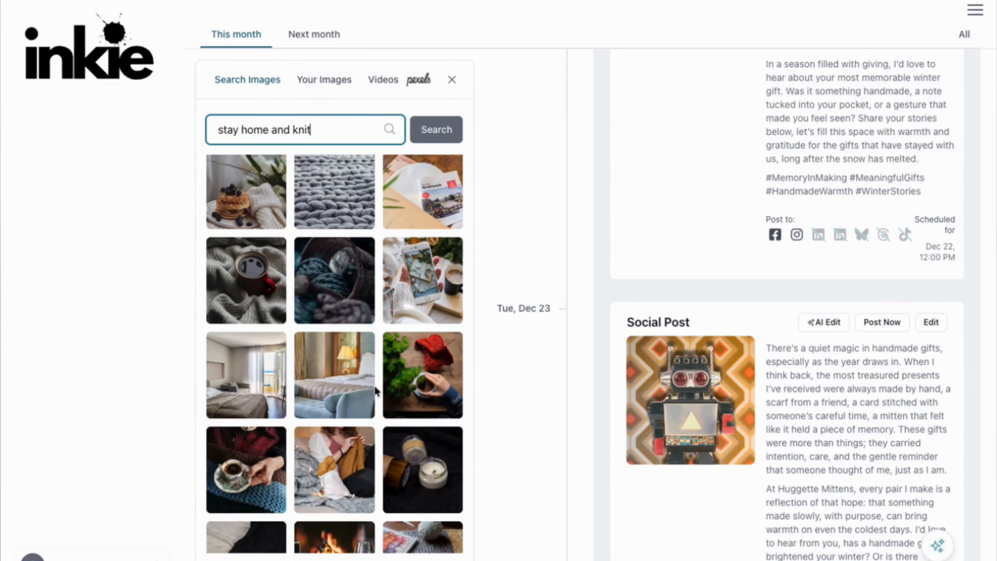
{"action": "scroll", "coordinate": [376, 391], "scroll_direction": "down", "scroll_amount": 5}
{"action": "scroll", "coordinate": [375, 391], "scroll_direction": "down", "scroll_amount": 5}
{"action": "scroll", "coordinate": [376, 389], "scroll_direction": "down", "scroll_amount": 6}
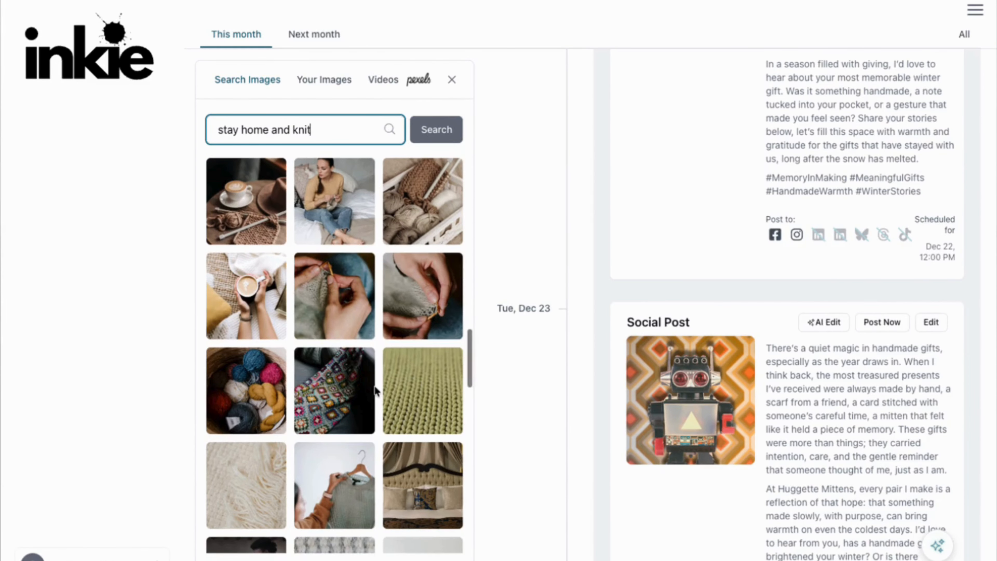
{"action": "scroll", "coordinate": [376, 391], "scroll_direction": "down", "scroll_amount": 4}
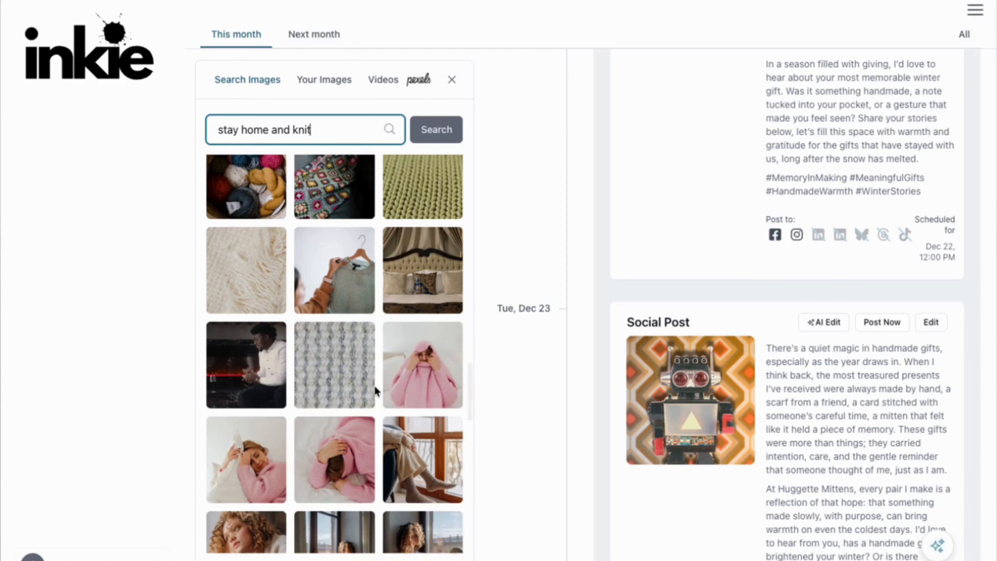
{"action": "scroll", "coordinate": [375, 388], "scroll_direction": "down", "scroll_amount": 4}
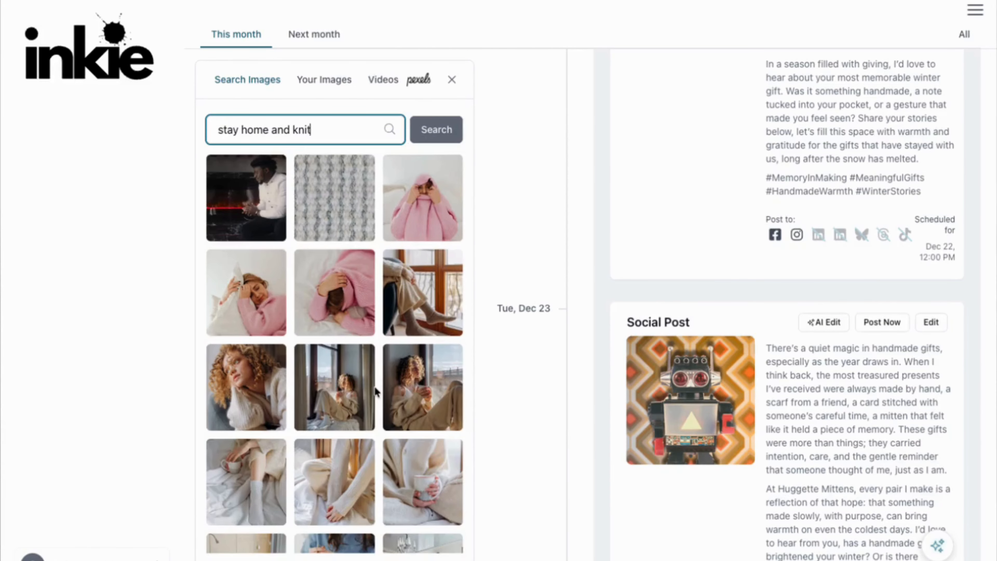
{"action": "scroll", "coordinate": [375, 388], "scroll_direction": "down", "scroll_amount": 4}
{"action": "scroll", "coordinate": [376, 391], "scroll_direction": "down", "scroll_amount": 2}
{"action": "scroll", "coordinate": [376, 390], "scroll_direction": "down", "scroll_amount": 2}
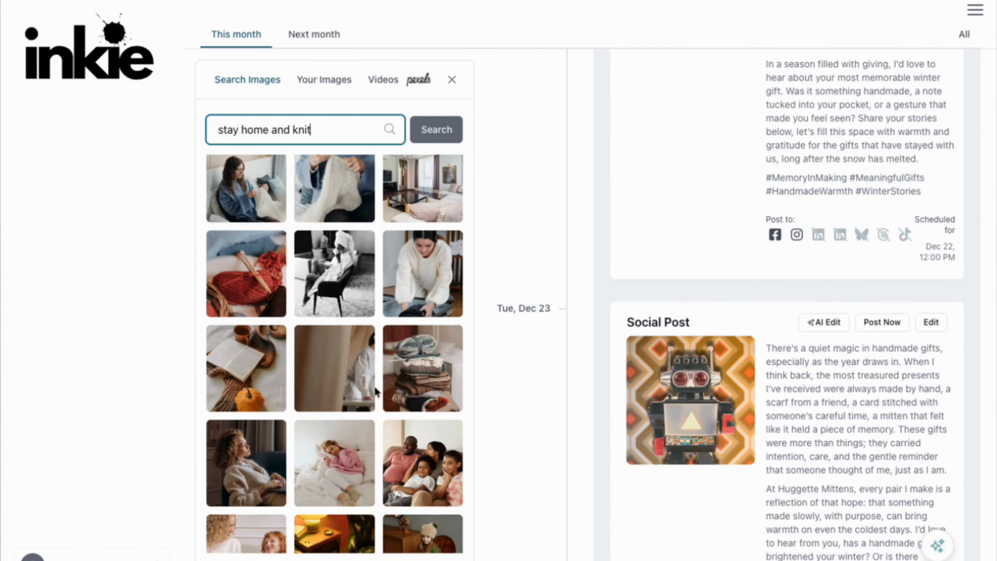
{"action": "scroll", "coordinate": [374, 389], "scroll_direction": "down", "scroll_amount": 6}
{"action": "scroll", "coordinate": [375, 391], "scroll_direction": "down", "scroll_amount": 1}
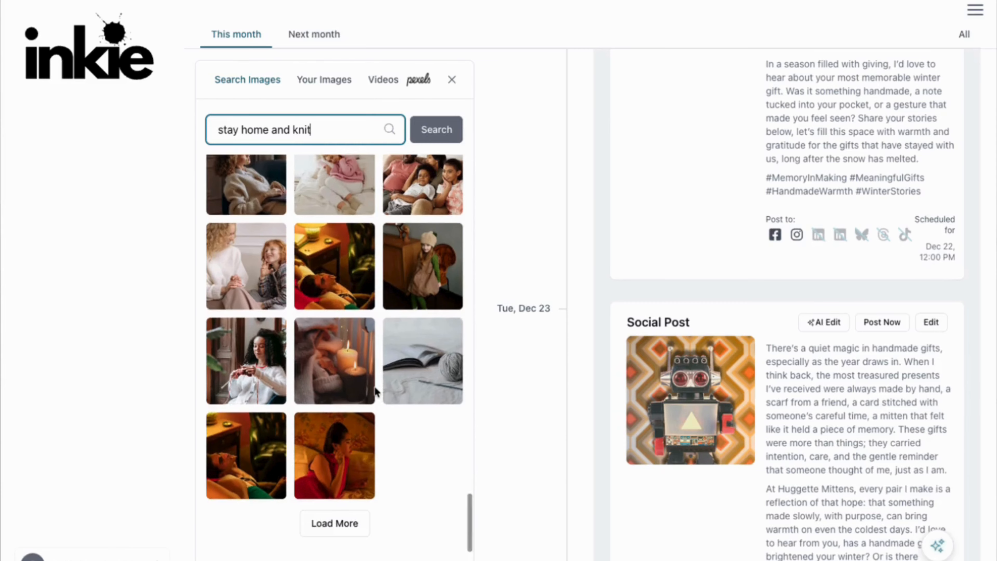
{"action": "scroll", "coordinate": [375, 388], "scroll_direction": "up", "scroll_amount": 8}
{"action": "scroll", "coordinate": [375, 391], "scroll_direction": "up", "scroll_amount": 5}
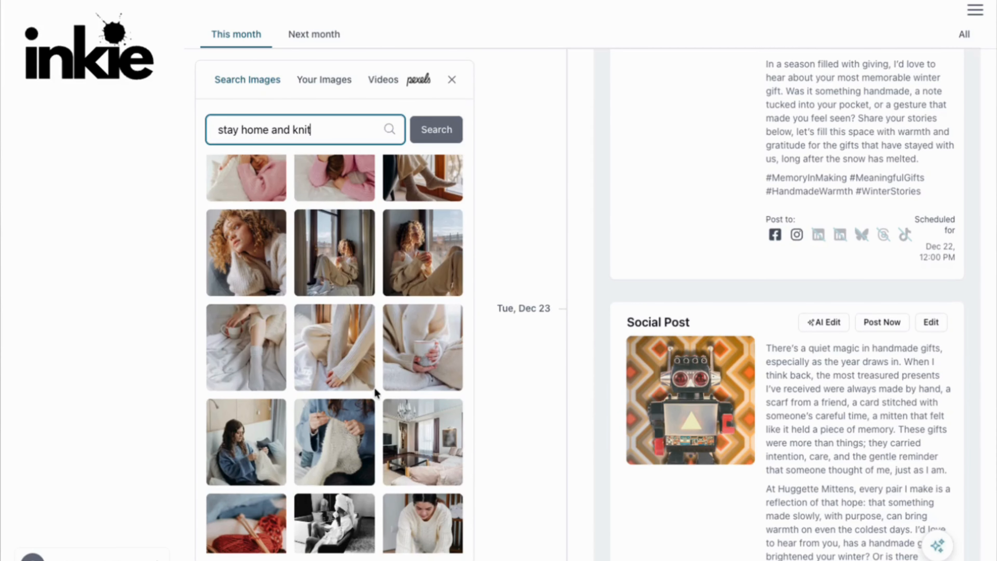
{"action": "scroll", "coordinate": [375, 389], "scroll_direction": "up", "scroll_amount": 4}
{"action": "scroll", "coordinate": [375, 389], "scroll_direction": "down", "scroll_amount": 5}
{"action": "scroll", "coordinate": [375, 396], "scroll_direction": "up", "scroll_amount": 5}
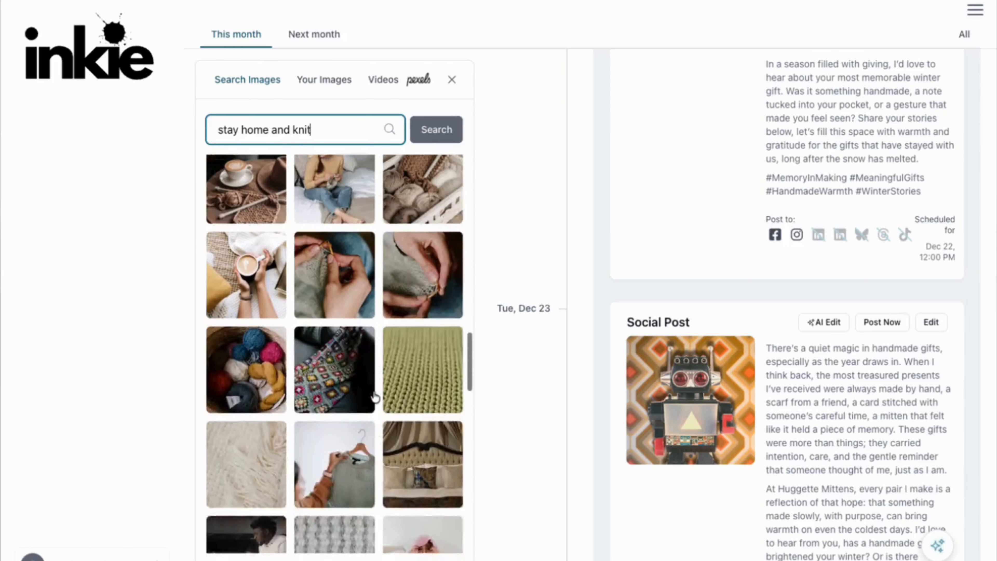
Search the stock images for "silly knitting" and browse the results for a playful picture.
{"action": "left_click_drag", "start_coordinate": [311, 128], "coordinate": [132, 124]}
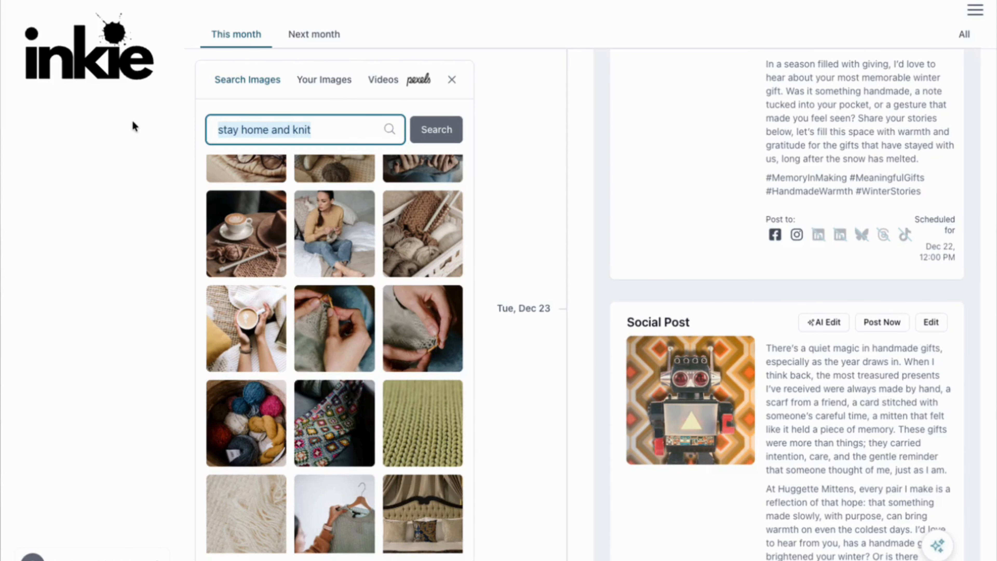
{"action": "type", "text": "silly knitting"}
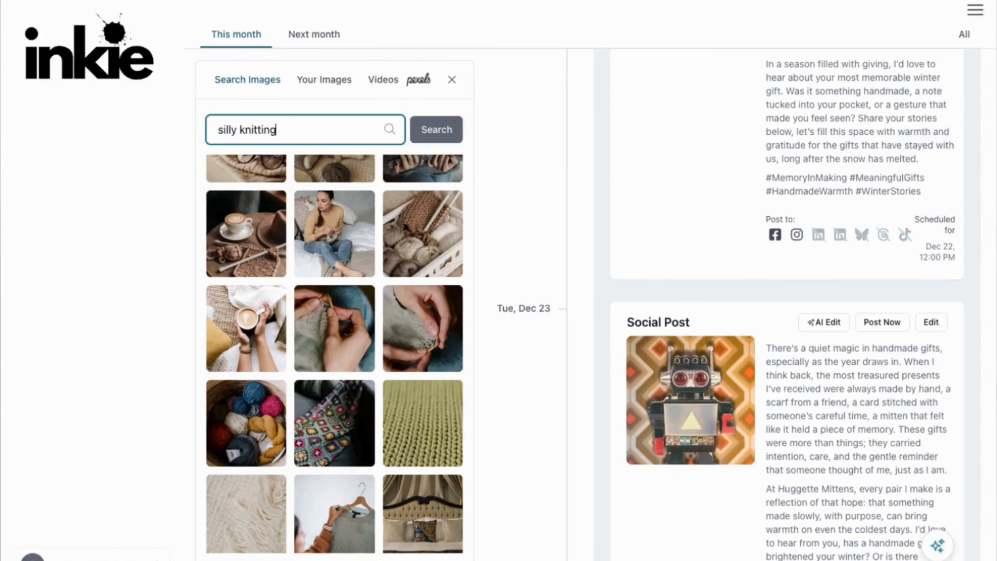
{"action": "key", "text": "Return"}
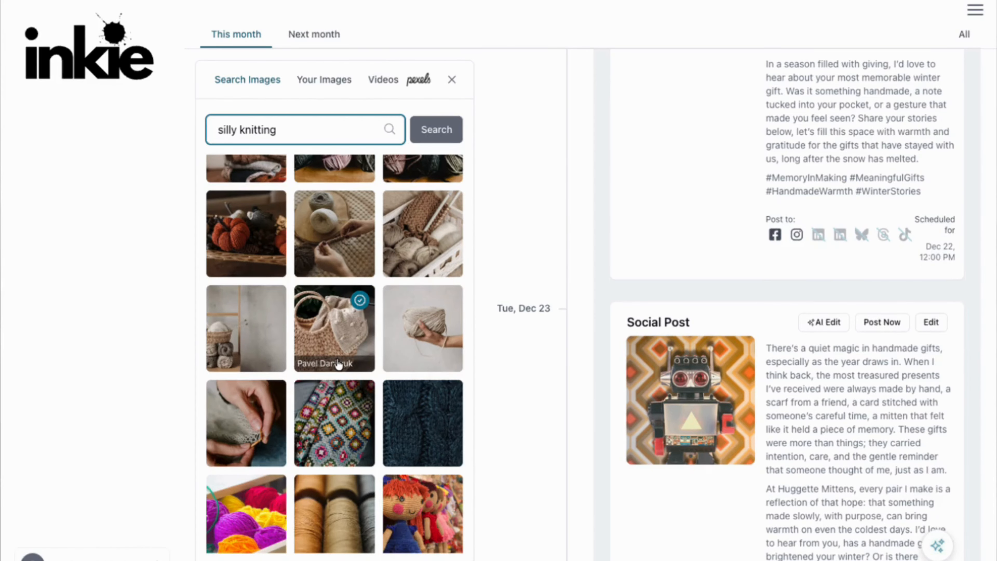
{"action": "scroll", "coordinate": [338, 364], "scroll_direction": "up", "scroll_amount": 5}
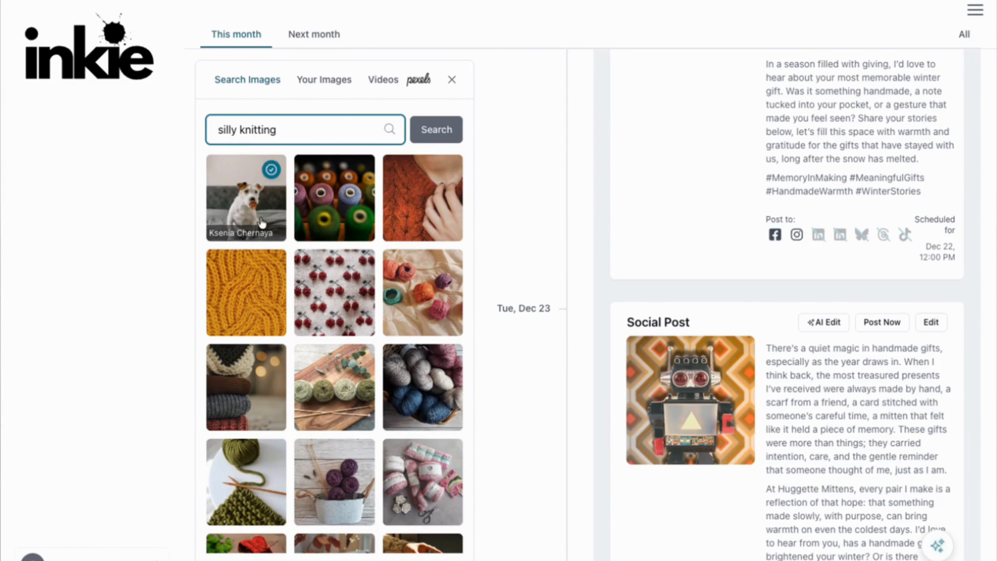
{"action": "scroll", "coordinate": [411, 387], "scroll_direction": "down", "scroll_amount": 1}
{"action": "scroll", "coordinate": [411, 386], "scroll_direction": "down", "scroll_amount": 4}
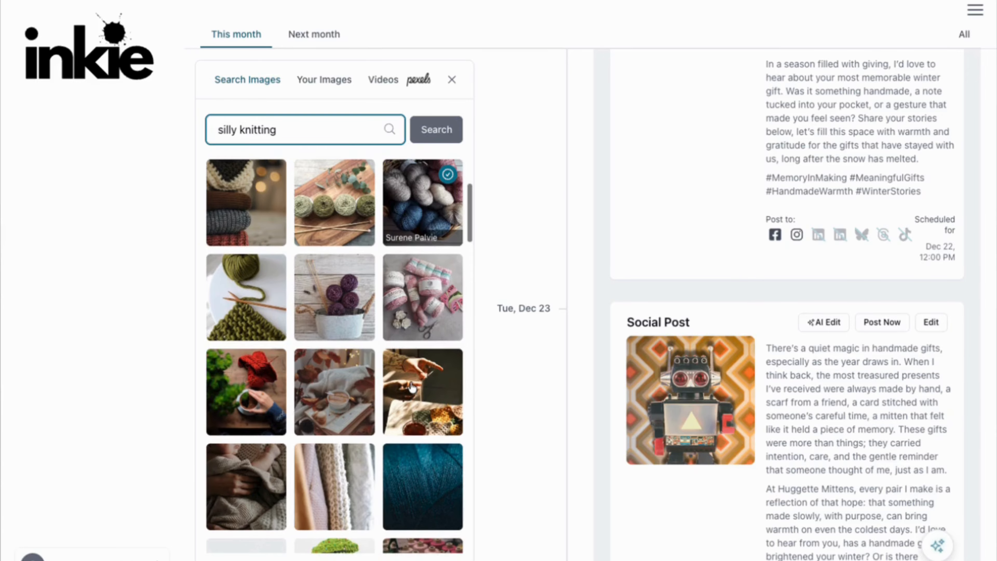
{"action": "scroll", "coordinate": [411, 387], "scroll_direction": "down", "scroll_amount": 3}
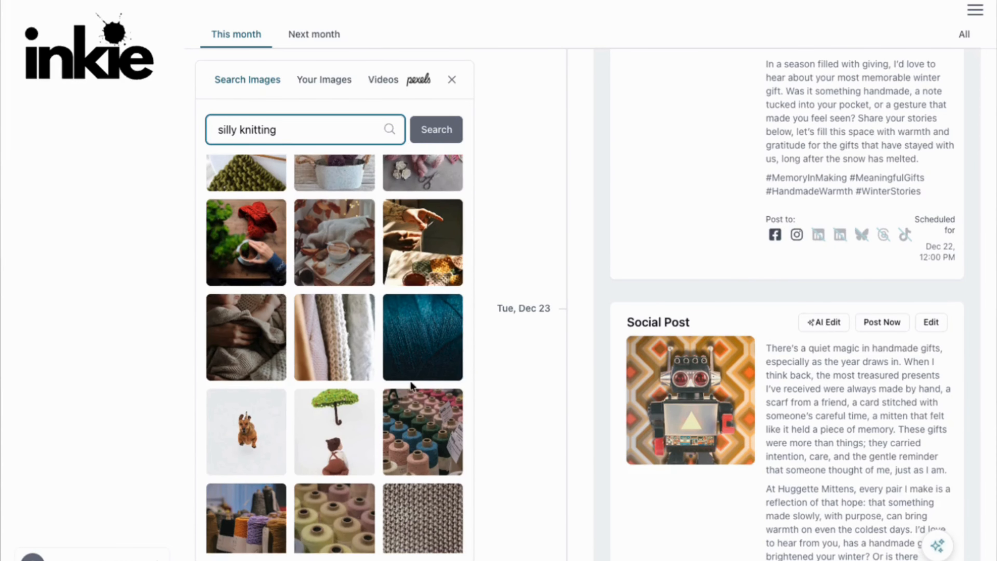
{"action": "scroll", "coordinate": [411, 386], "scroll_direction": "down", "scroll_amount": 3}
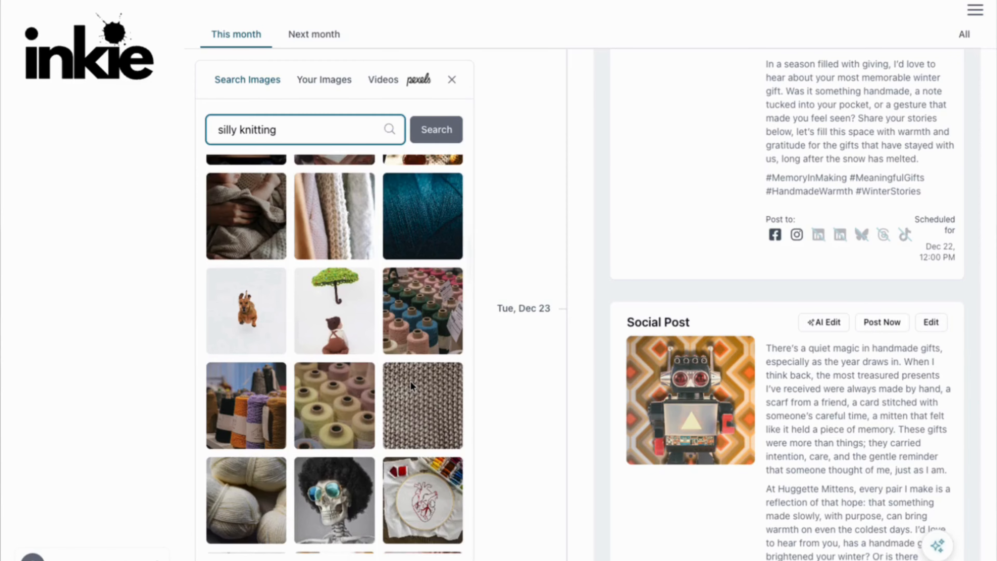
Replace the Dec 26 Boxing Day post's image with the picture of a knitted toy under a green umbrella.
{"action": "left_click_drag", "start_coordinate": [336, 316], "coordinate": [667, 345]}
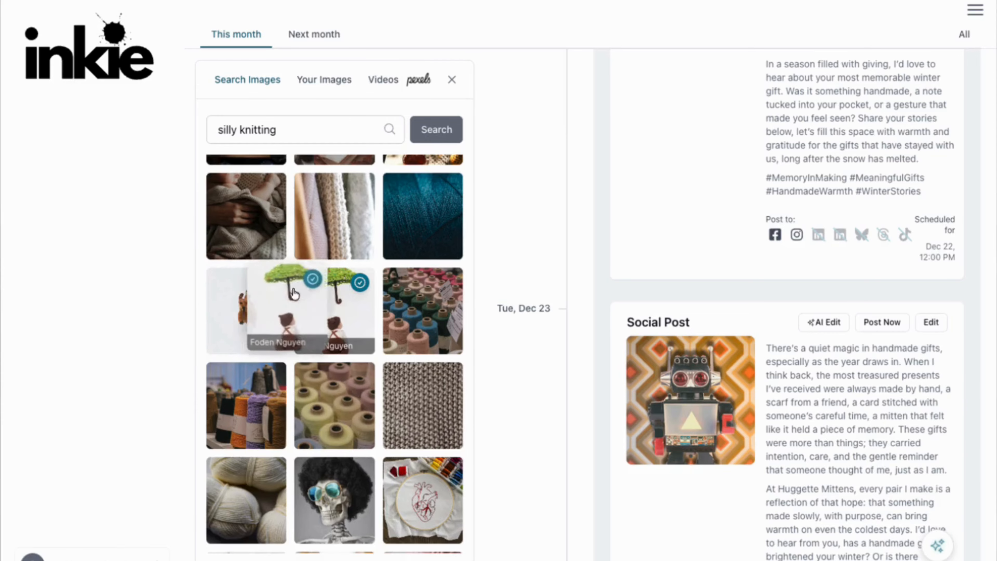
{"action": "scroll", "coordinate": [722, 330], "scroll_direction": "down", "scroll_amount": 20}
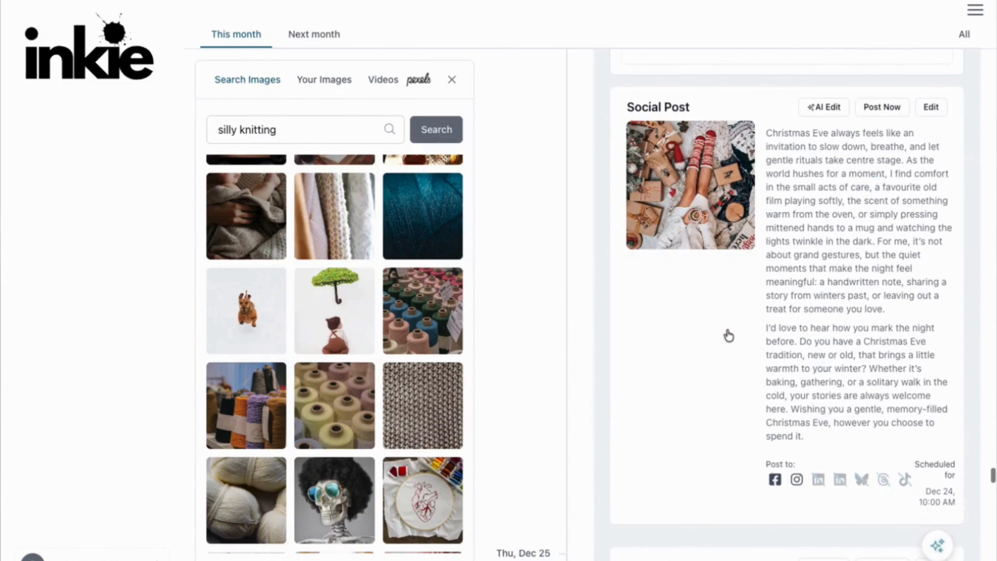
{"action": "scroll", "coordinate": [728, 330], "scroll_direction": "down", "scroll_amount": 10}
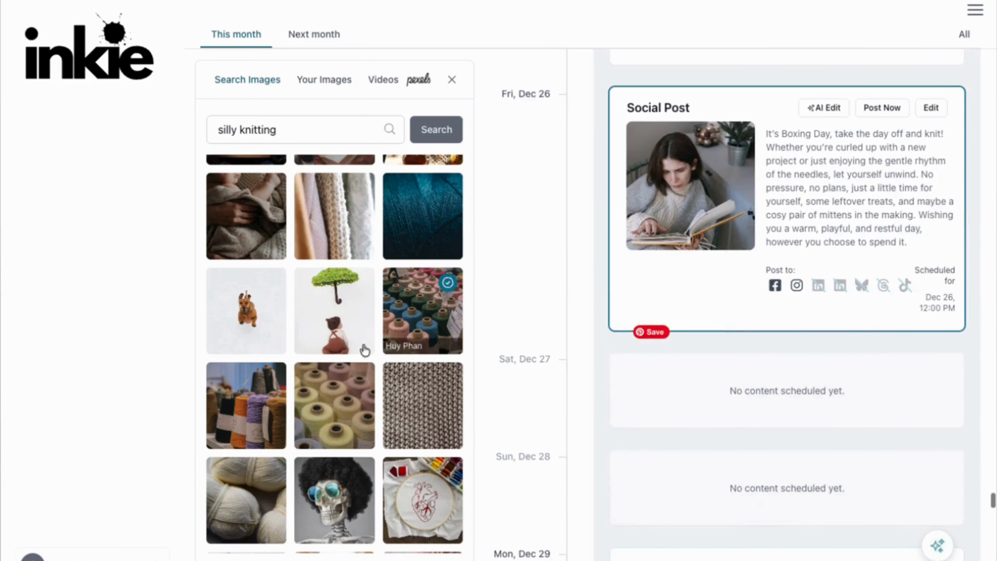
{"action": "left_click_drag", "start_coordinate": [319, 313], "coordinate": [682, 181]}
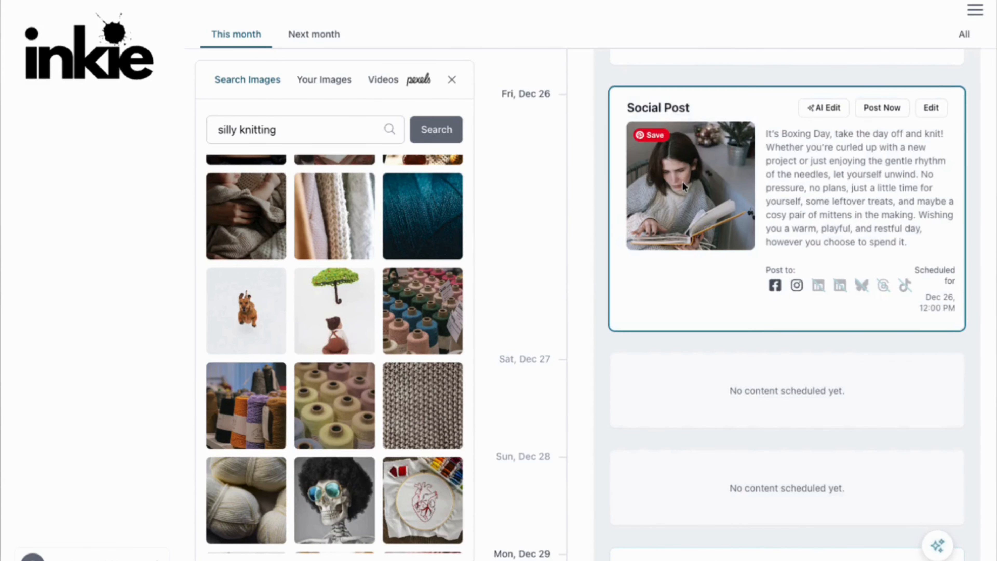
{"action": "scroll", "coordinate": [292, 492], "scroll_direction": "down", "scroll_amount": 5}
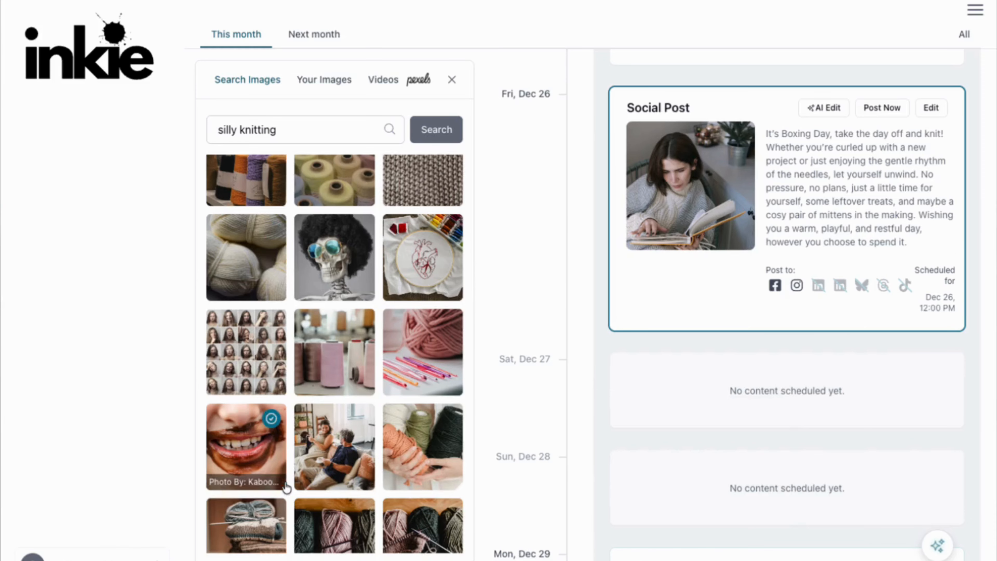
{"action": "scroll", "coordinate": [286, 487], "scroll_direction": "down", "scroll_amount": 5}
{"action": "scroll", "coordinate": [286, 487], "scroll_direction": "down", "scroll_amount": 5}
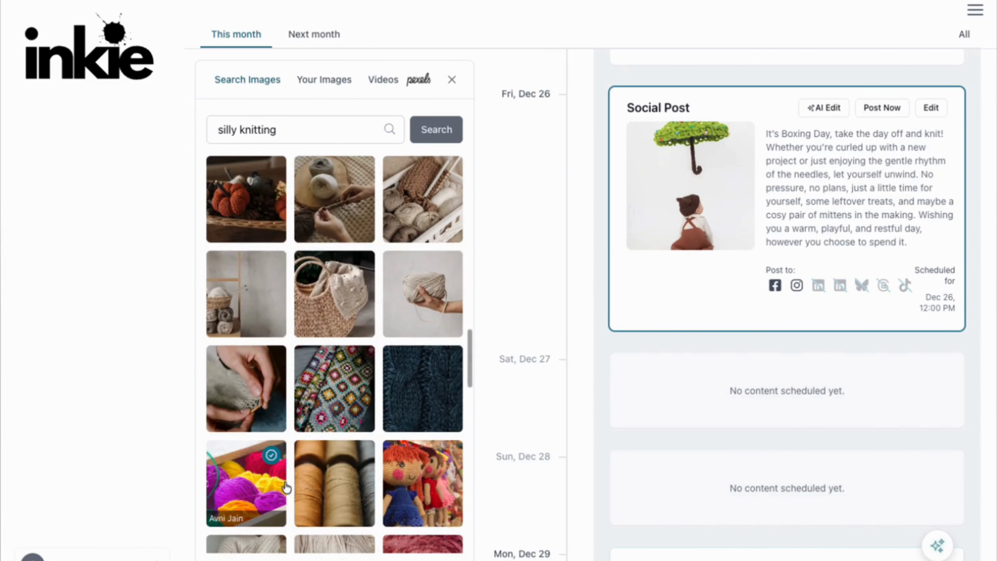
{"action": "scroll", "coordinate": [286, 487], "scroll_direction": "down", "scroll_amount": 5}
{"action": "scroll", "coordinate": [287, 488], "scroll_direction": "down", "scroll_amount": 6}
{"action": "scroll", "coordinate": [287, 487], "scroll_direction": "up", "scroll_amount": 5}
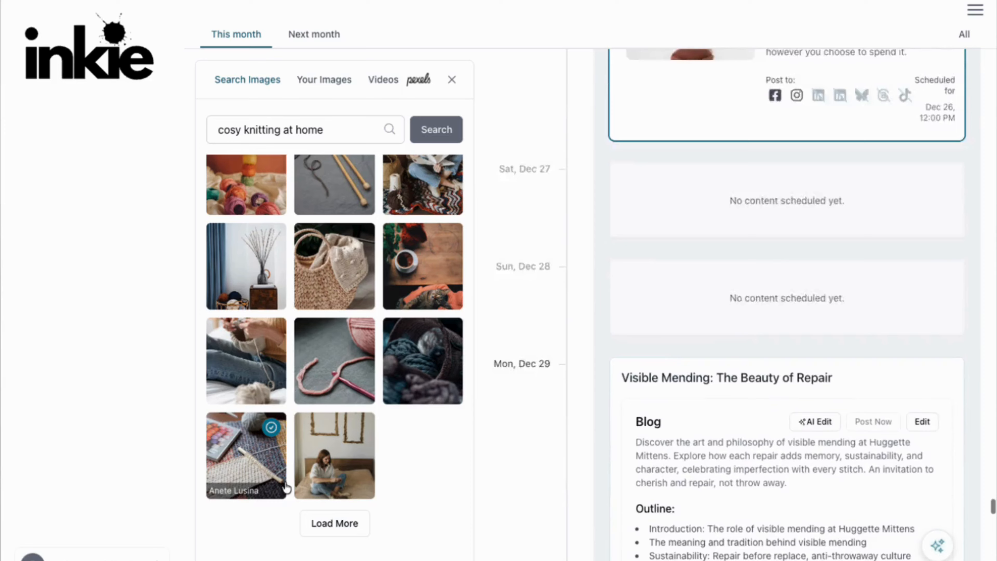
{"action": "scroll", "coordinate": [804, 376], "scroll_direction": "up", "scroll_amount": 2}
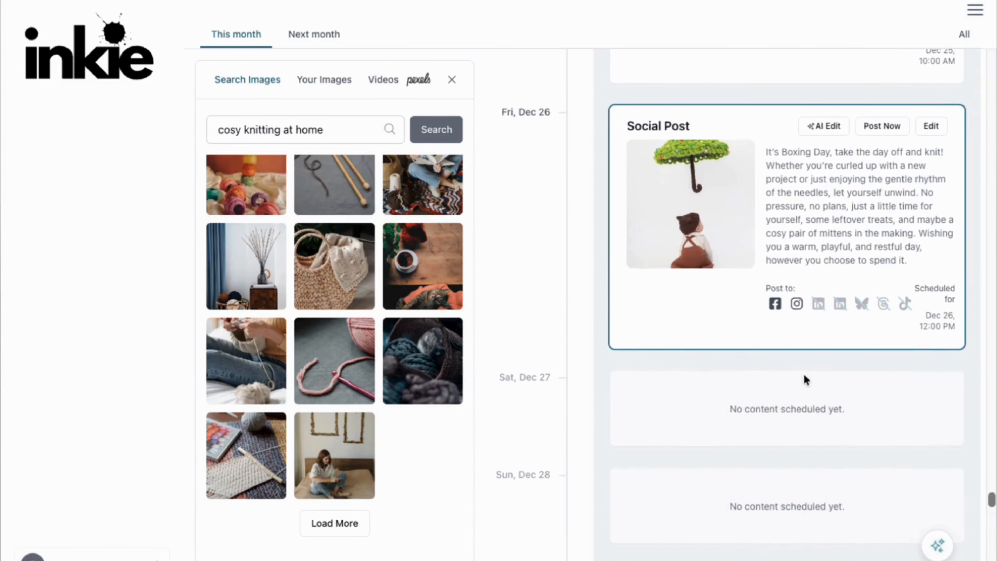
Review the posts from Dec 29 to Dec 31, checking their blog outlines, texts and images.
{"action": "scroll", "coordinate": [804, 376], "scroll_direction": "down", "scroll_amount": 5}
{"action": "scroll", "coordinate": [804, 374], "scroll_direction": "down", "scroll_amount": 6}
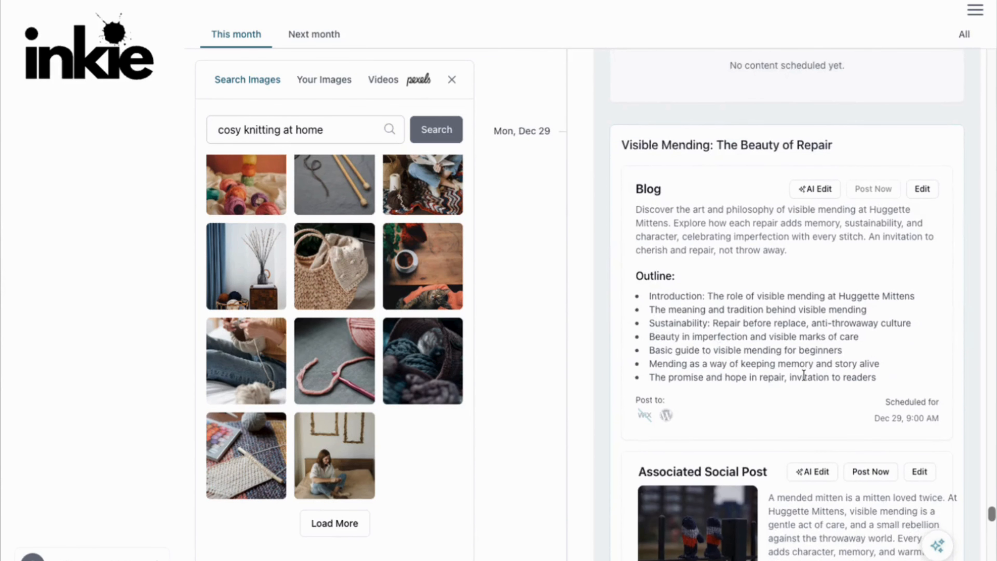
{"action": "scroll", "coordinate": [804, 375], "scroll_direction": "down", "scroll_amount": 6}
{"action": "scroll", "coordinate": [803, 375], "scroll_direction": "up", "scroll_amount": 5}
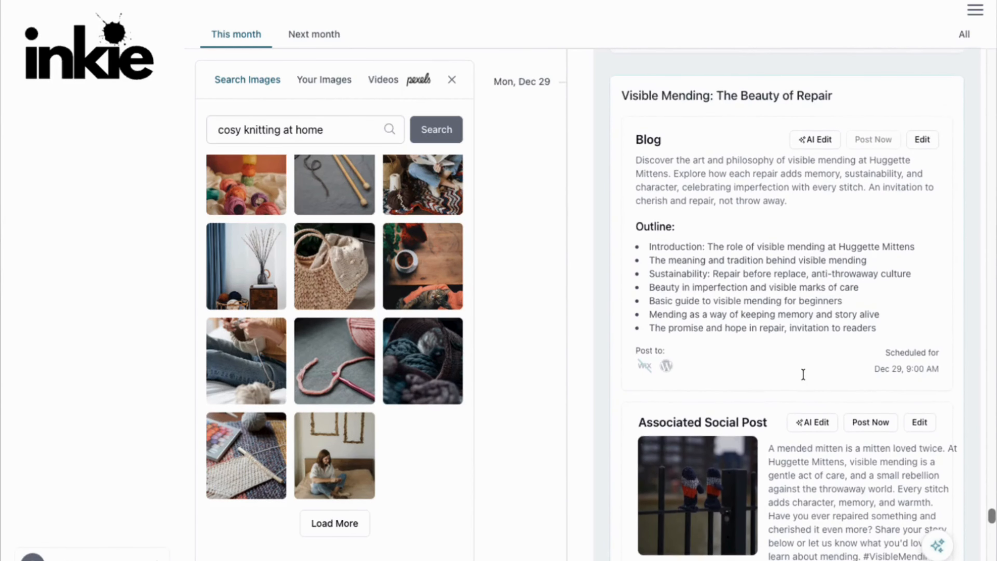
{"action": "scroll", "coordinate": [803, 375], "scroll_direction": "down", "scroll_amount": 3}
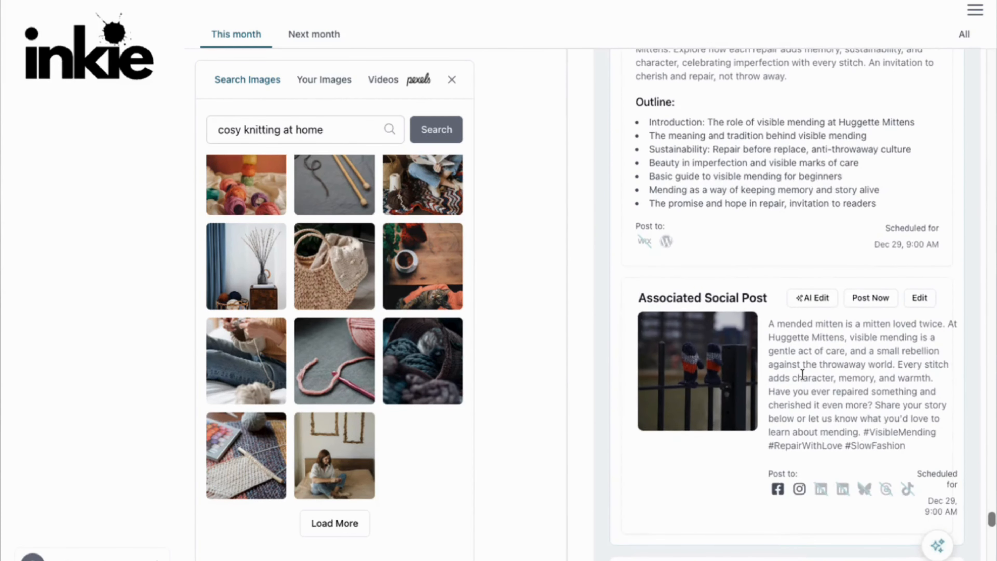
{"action": "scroll", "coordinate": [797, 375], "scroll_direction": "down", "scroll_amount": 20}
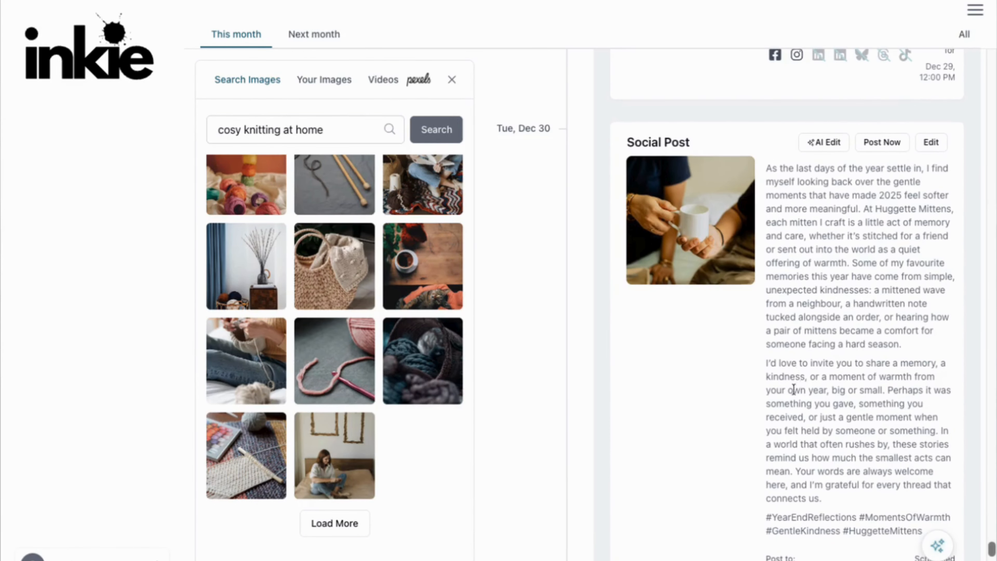
{"action": "scroll", "coordinate": [745, 255], "scroll_direction": "up", "scroll_amount": 15}
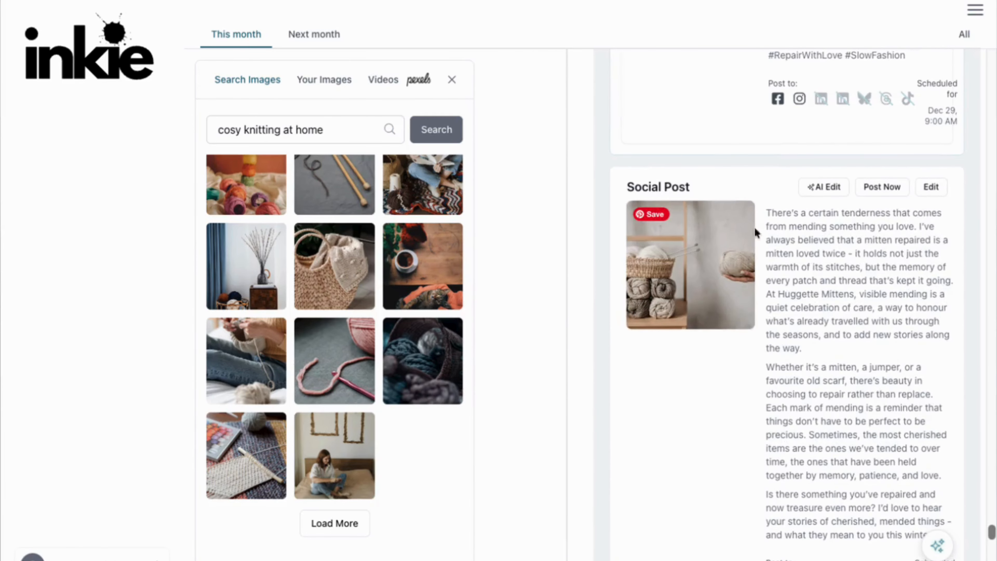
{"action": "scroll", "coordinate": [754, 225], "scroll_direction": "down", "scroll_amount": 13}
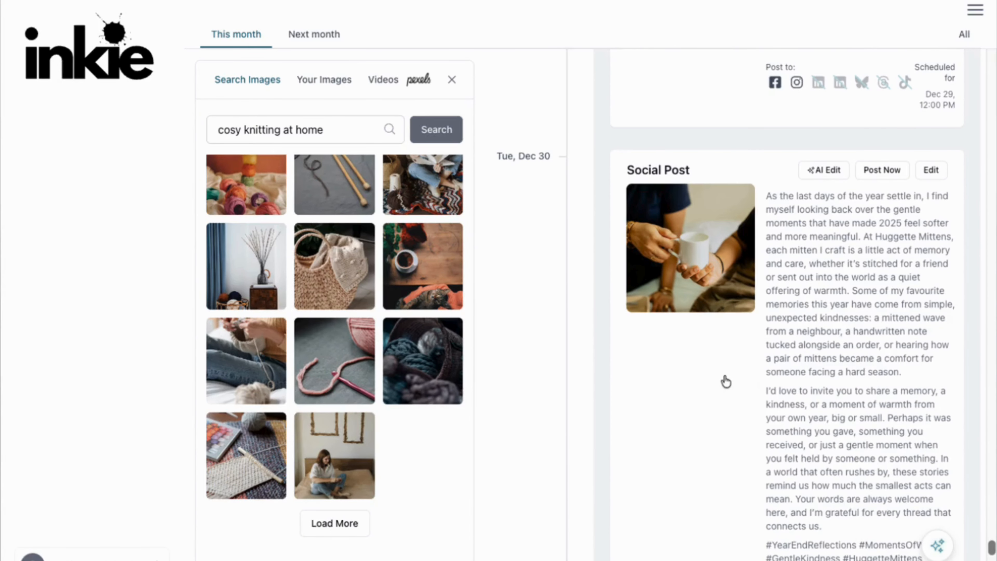
{"action": "scroll", "coordinate": [725, 381], "scroll_direction": "down", "scroll_amount": 1}
{"action": "scroll", "coordinate": [725, 381], "scroll_direction": "down", "scroll_amount": 20}
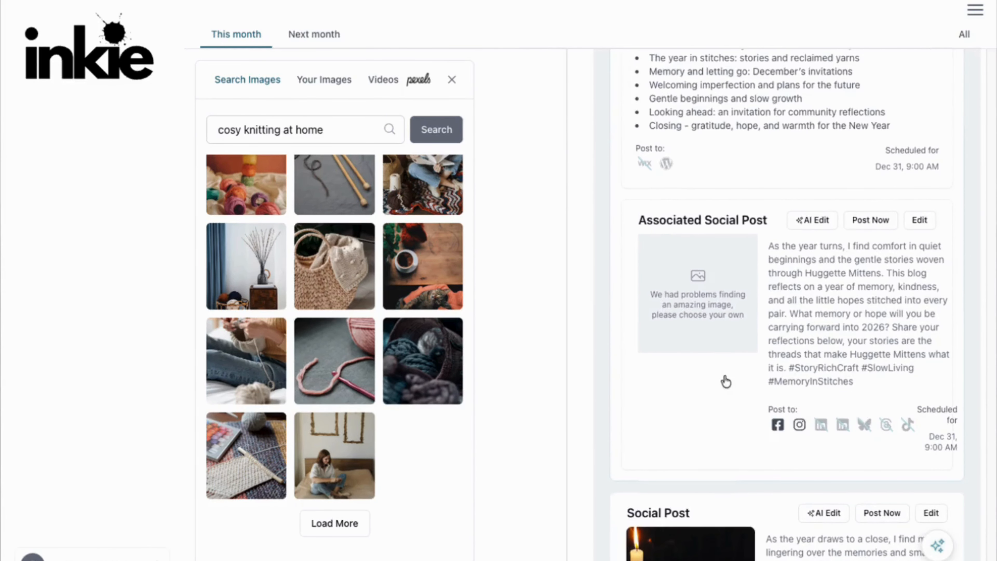
Open the image picker for the Dec 31 associated social post and search the stock images for "knitted mittens".
{"action": "left_click", "coordinate": [686, 258]}
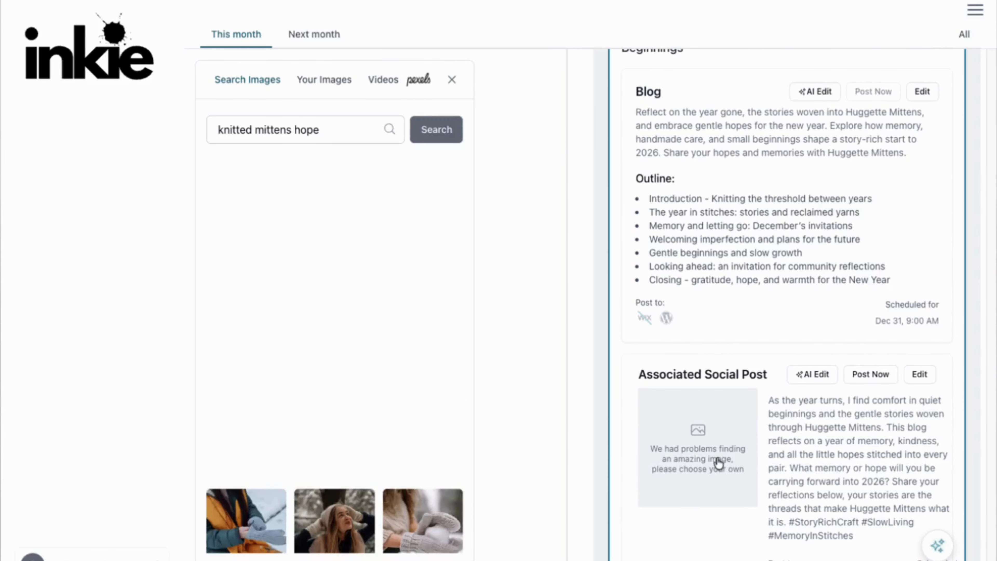
{"action": "mouse_move", "coordinate": [434, 416]}
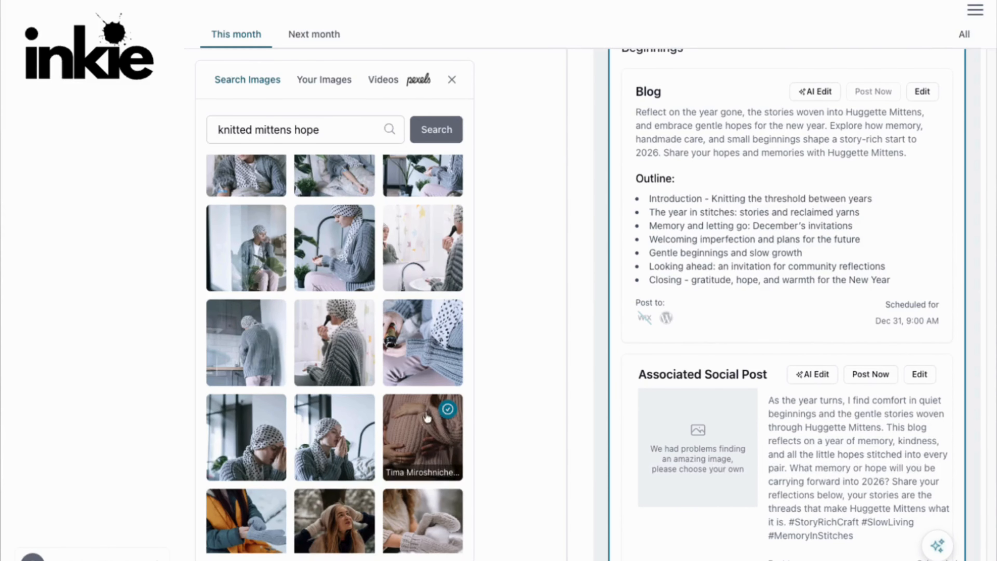
{"action": "left_click_drag", "start_coordinate": [319, 129], "coordinate": [290, 131]}
{"action": "key", "text": "BackSpace"}
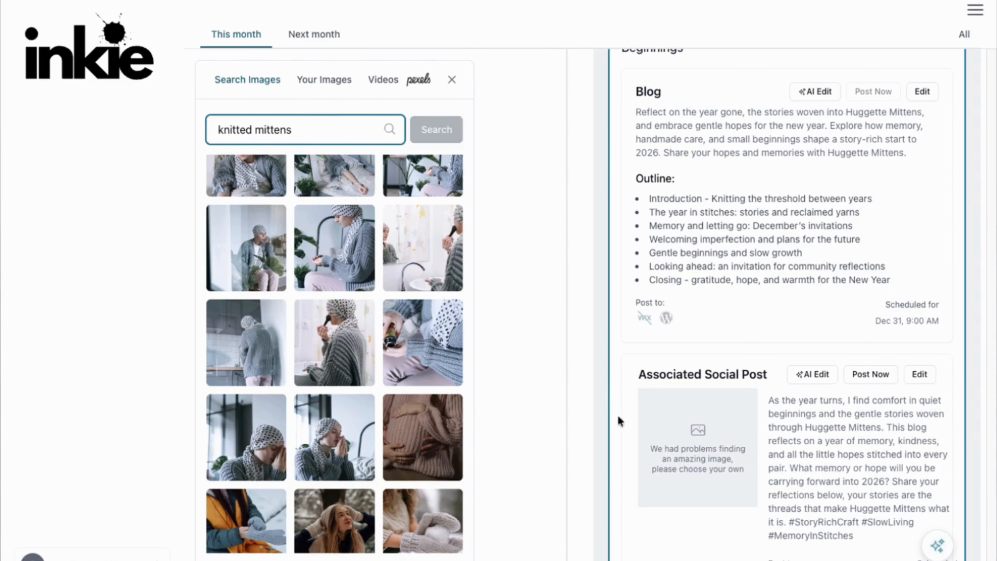
{"action": "scroll", "coordinate": [822, 502], "scroll_direction": "down", "scroll_amount": 5}
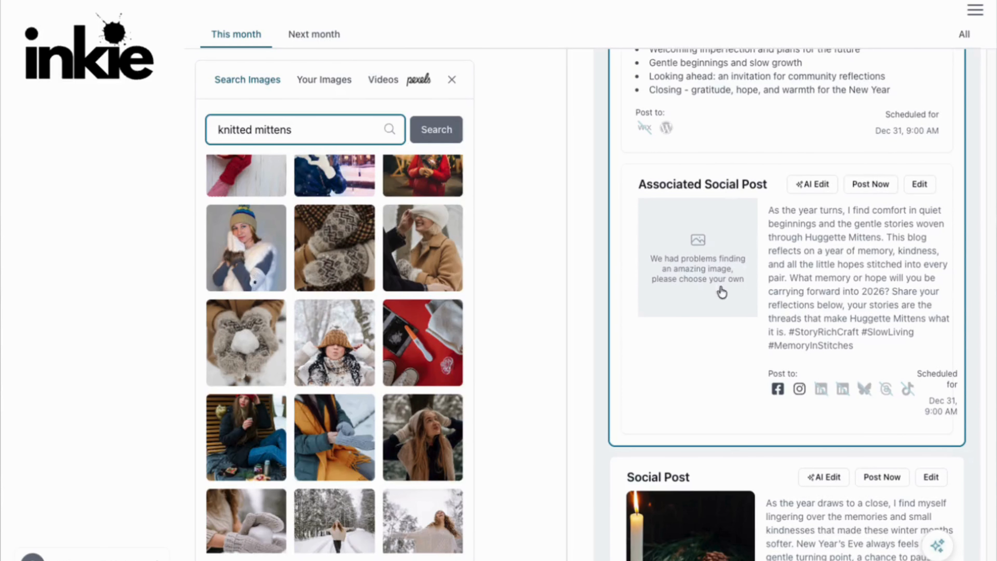
Browse the knitted mittens images and set the brown bear-faced mitten as the Dec 31 associated post's picture.
{"action": "mouse_move", "coordinate": [350, 304]}
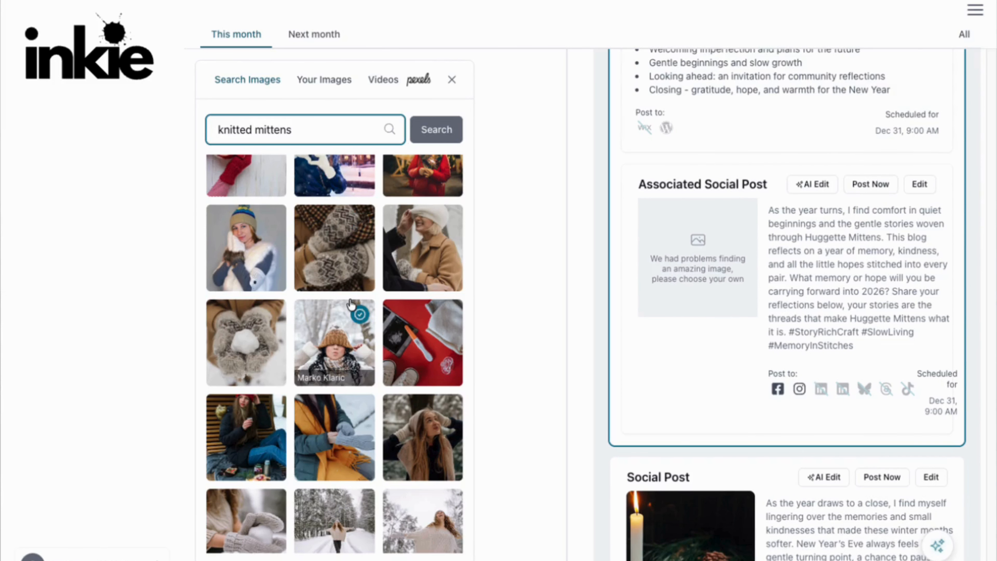
{"action": "scroll", "coordinate": [351, 304], "scroll_direction": "down", "scroll_amount": 5}
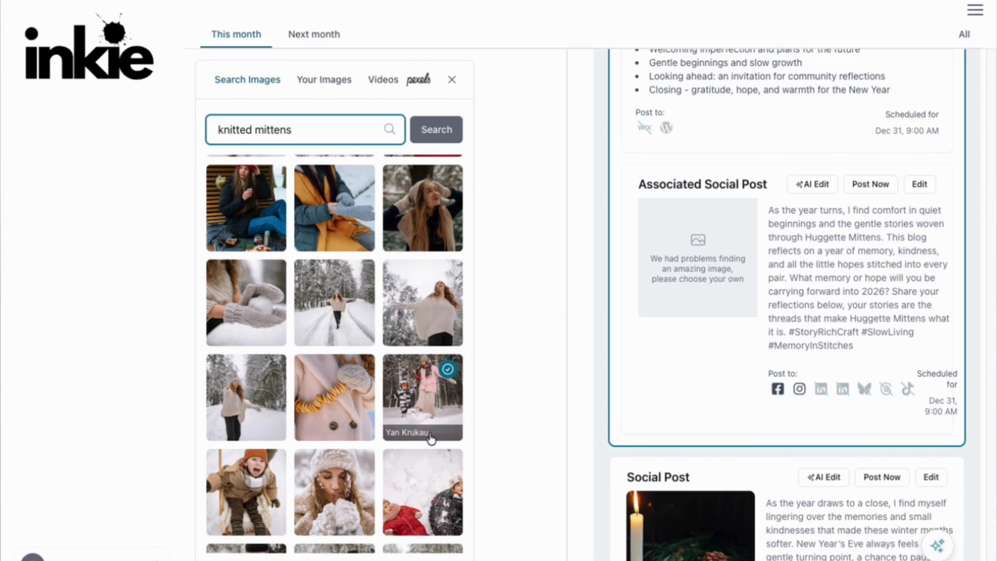
{"action": "scroll", "coordinate": [431, 438], "scroll_direction": "down", "scroll_amount": 2}
{"action": "scroll", "coordinate": [430, 438], "scroll_direction": "down", "scroll_amount": 4}
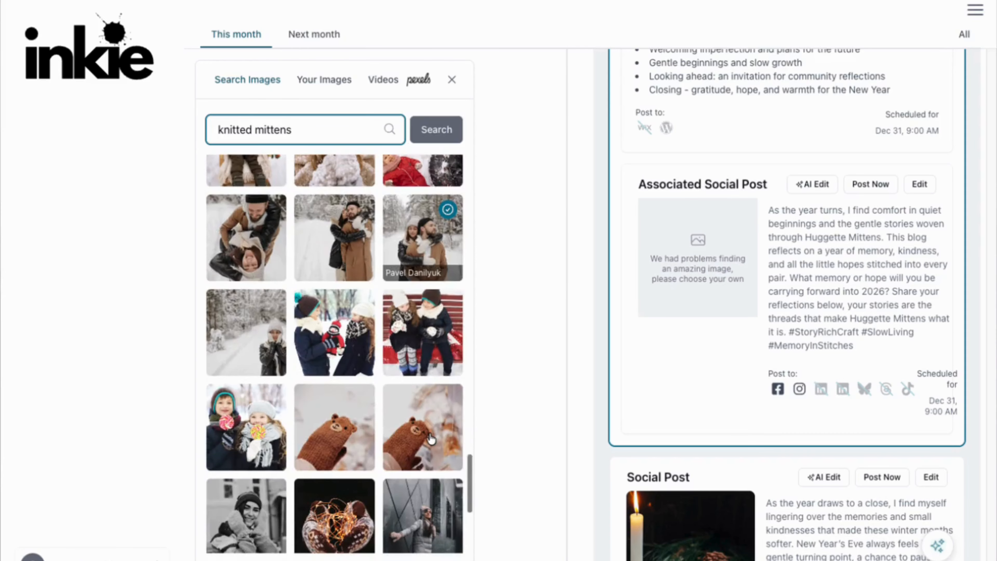
{"action": "scroll", "coordinate": [430, 439], "scroll_direction": "down", "scroll_amount": 1}
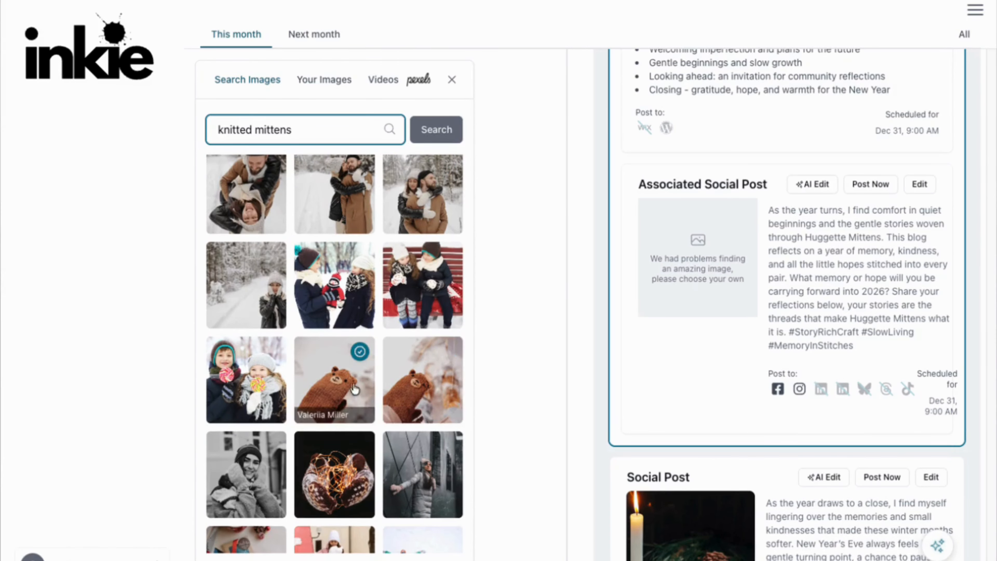
{"action": "left_click_drag", "start_coordinate": [345, 385], "coordinate": [681, 277]}
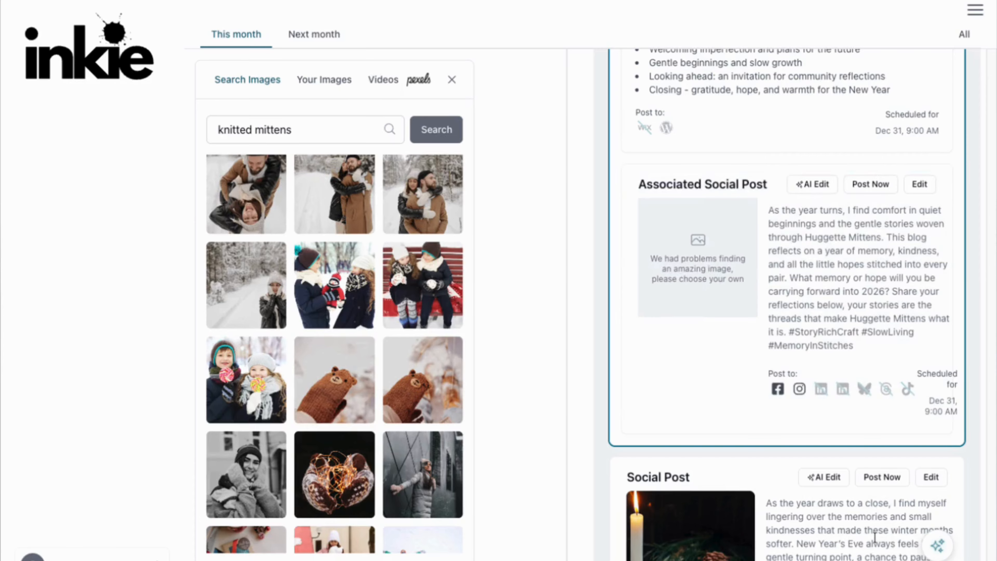
Check the Dec 31 posts' text and images, and go back through the timeline to the start of December 2025.
{"action": "scroll", "coordinate": [874, 536], "scroll_direction": "down", "scroll_amount": 4}
{"action": "scroll", "coordinate": [875, 539], "scroll_direction": "down", "scroll_amount": 4}
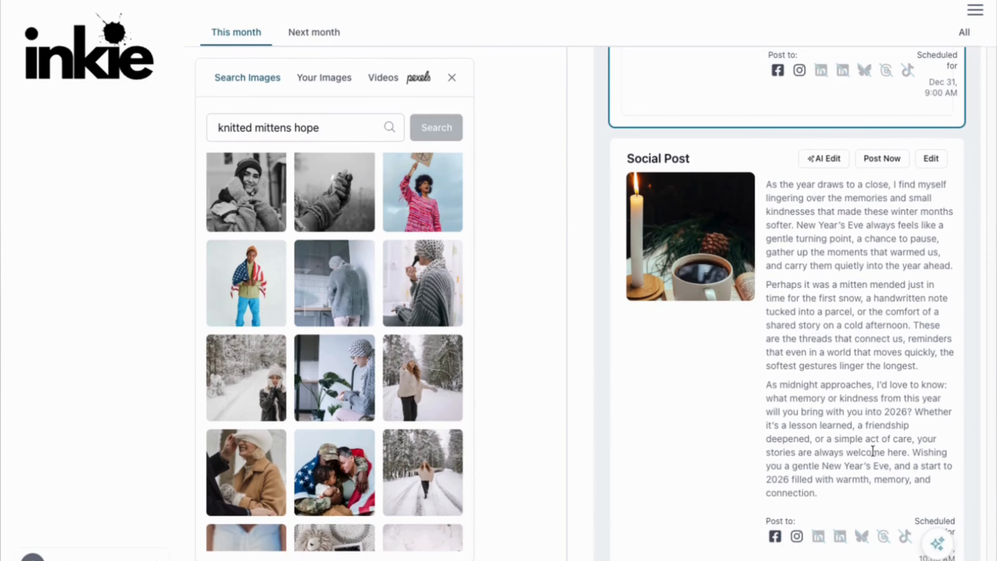
{"action": "scroll", "coordinate": [872, 451], "scroll_direction": "up", "scroll_amount": 1}
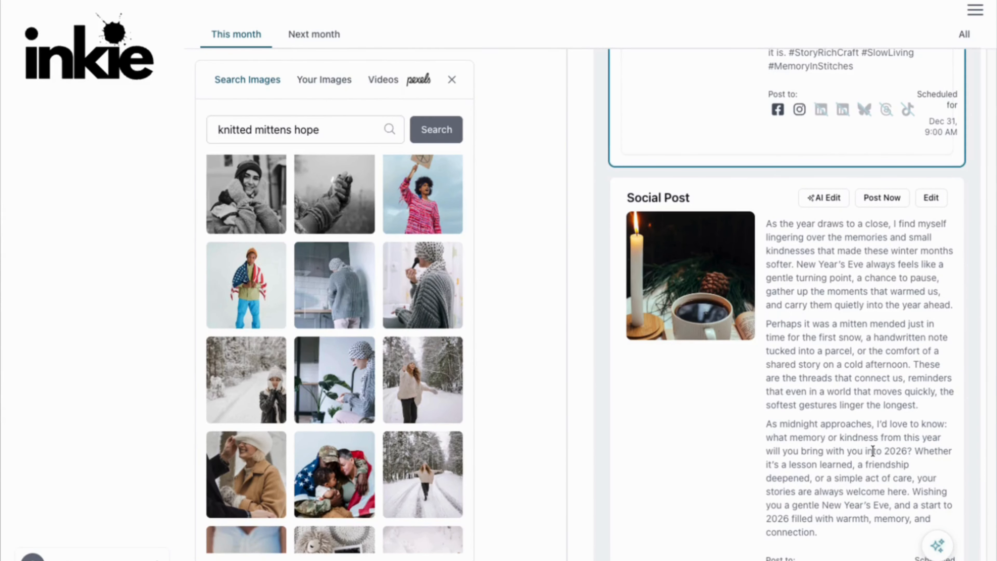
{"action": "scroll", "coordinate": [872, 450], "scroll_direction": "up", "scroll_amount": 15}
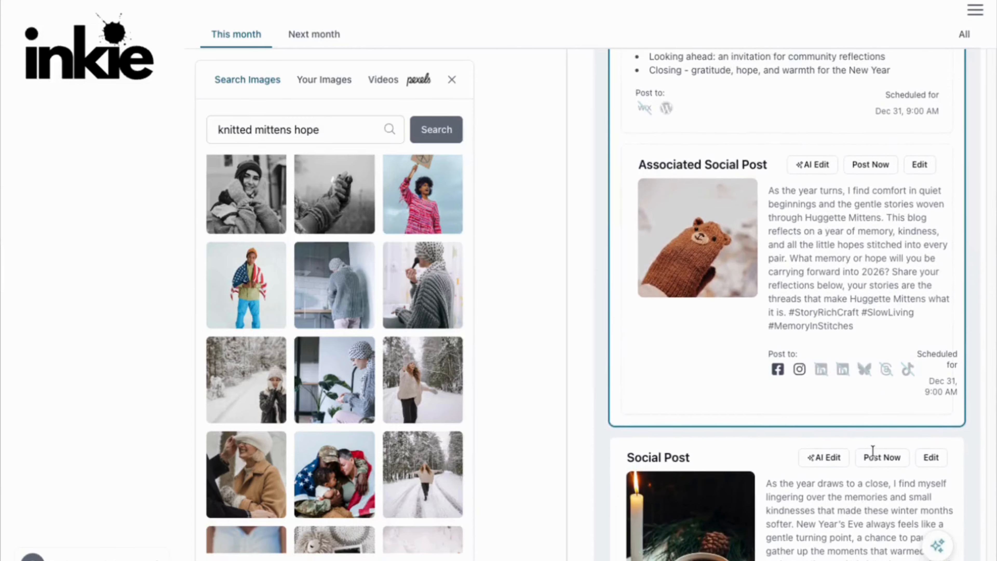
{"action": "scroll", "coordinate": [872, 451], "scroll_direction": "up", "scroll_amount": 15}
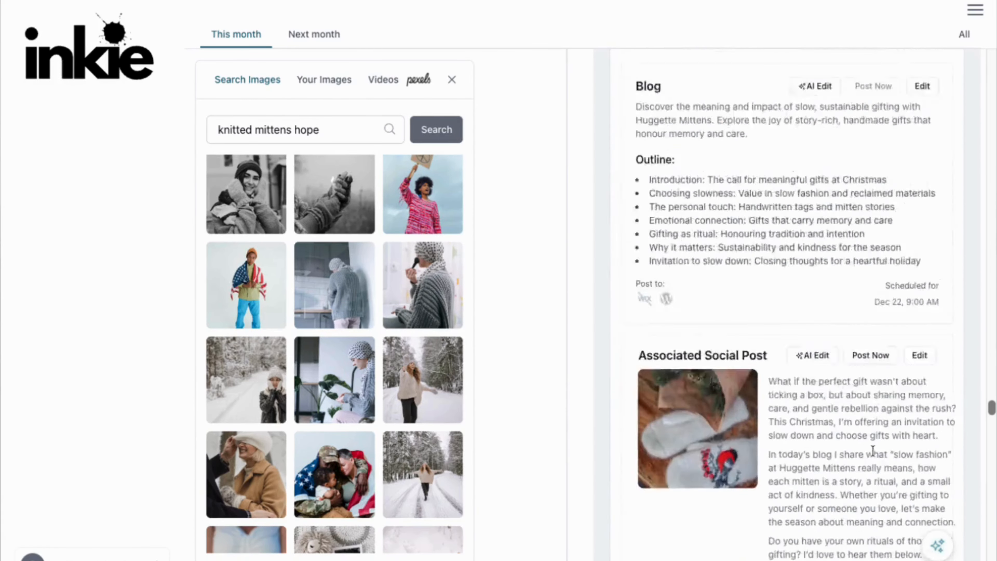
{"action": "scroll", "coordinate": [872, 451], "scroll_direction": "up", "scroll_amount": 15}
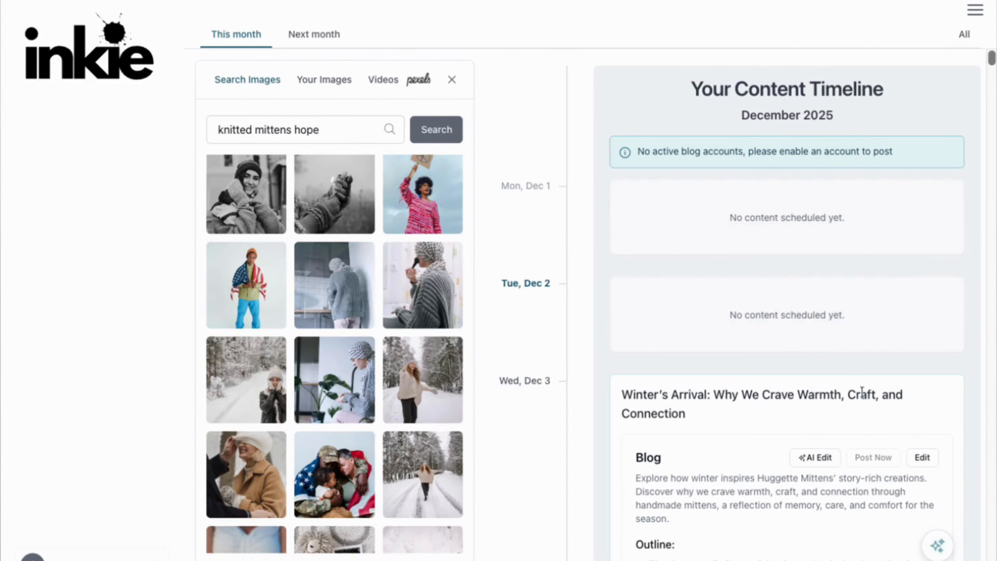
Find the Dec 4 social post about visible mending and publish it immediately.
{"action": "scroll", "coordinate": [862, 393], "scroll_direction": "down", "scroll_amount": 6}
{"action": "scroll", "coordinate": [862, 392], "scroll_direction": "down", "scroll_amount": 15}
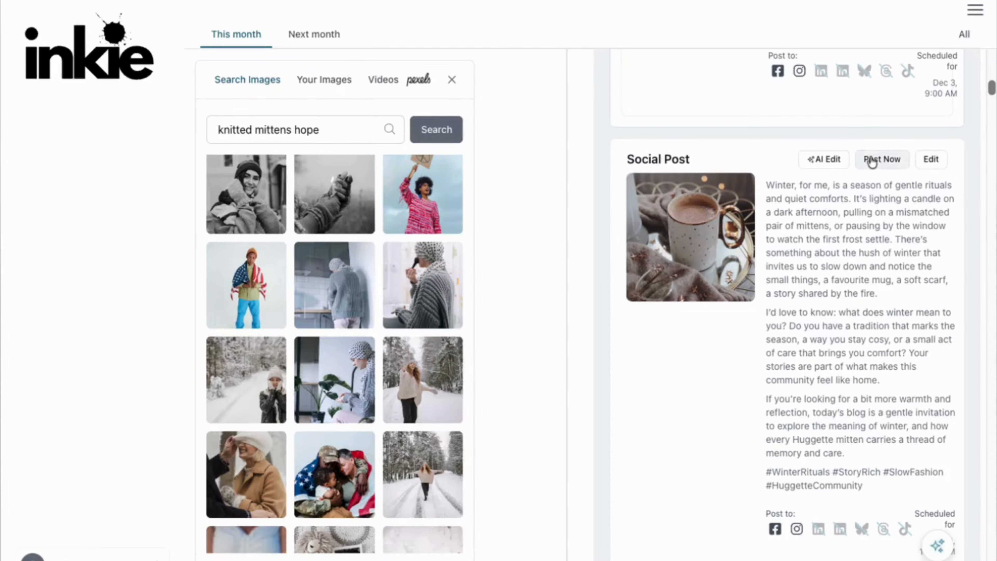
{"action": "scroll", "coordinate": [874, 342], "scroll_direction": "down", "scroll_amount": 12}
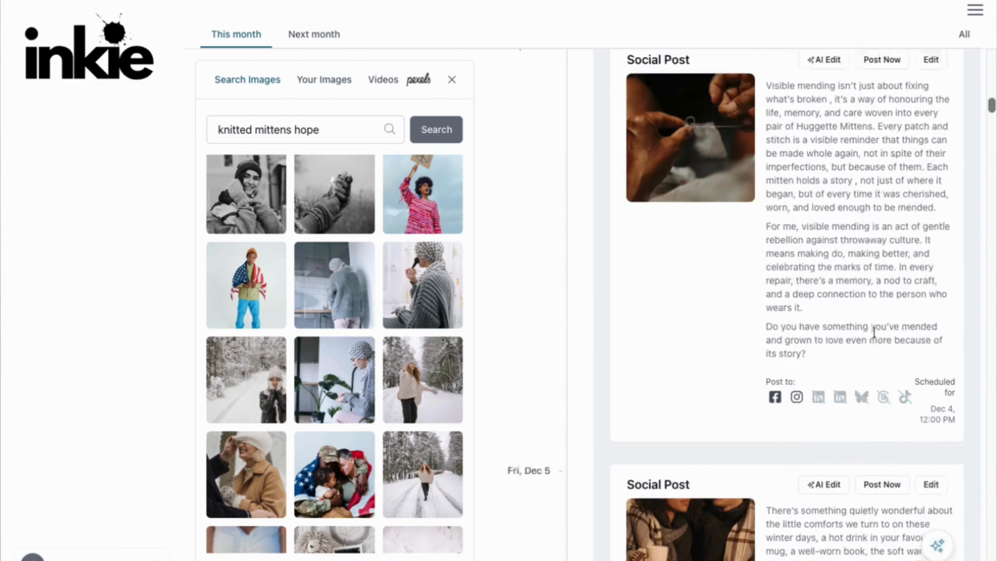
{"action": "scroll", "coordinate": [874, 334], "scroll_direction": "up", "scroll_amount": 3}
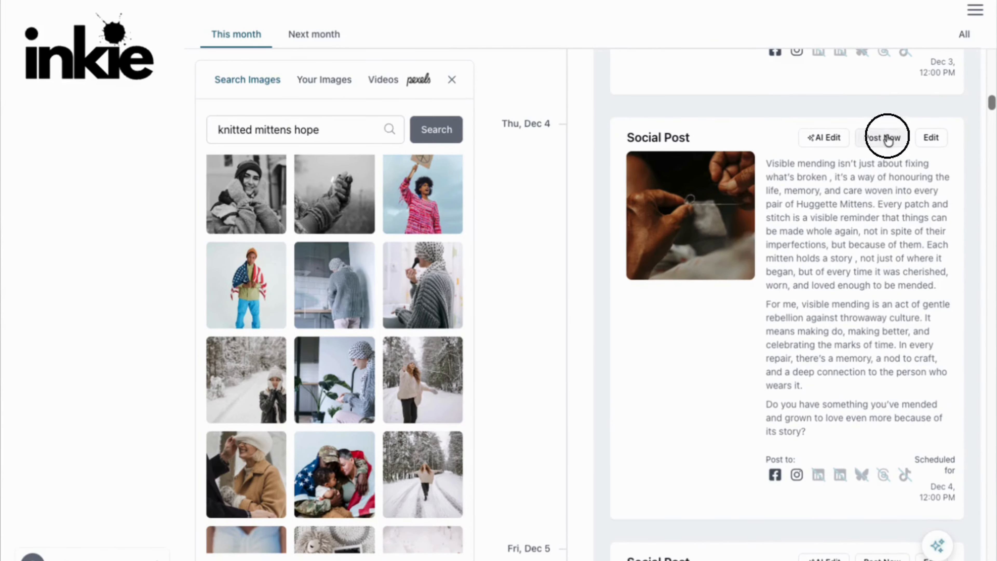
Find the Dec 8 social post with the reclaimed yarn picture and publish it immediately.
{"action": "scroll", "coordinate": [878, 475], "scroll_direction": "down", "scroll_amount": 10}
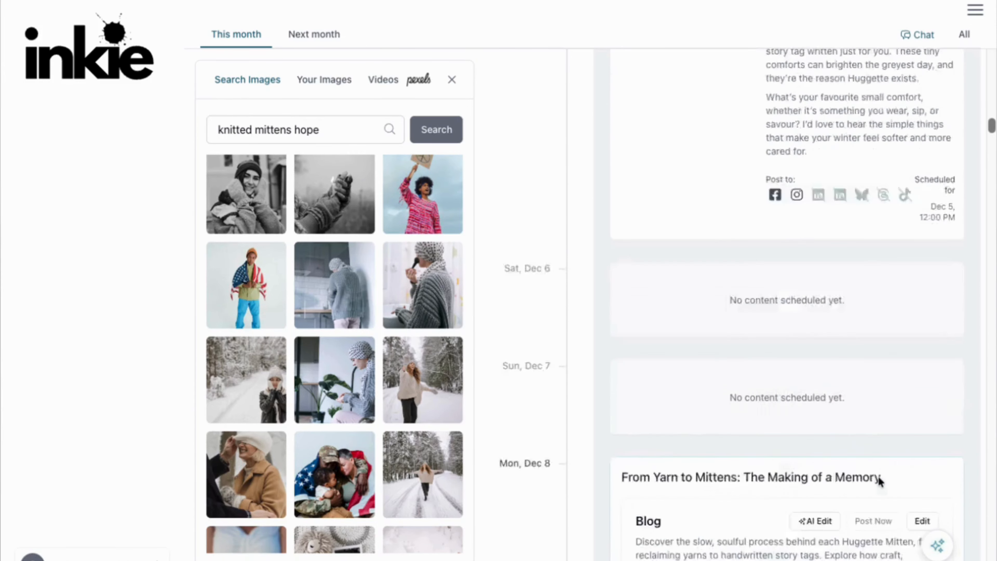
{"action": "scroll", "coordinate": [877, 475], "scroll_direction": "down", "scroll_amount": 15}
{"action": "scroll", "coordinate": [878, 462], "scroll_direction": "up", "scroll_amount": 3}
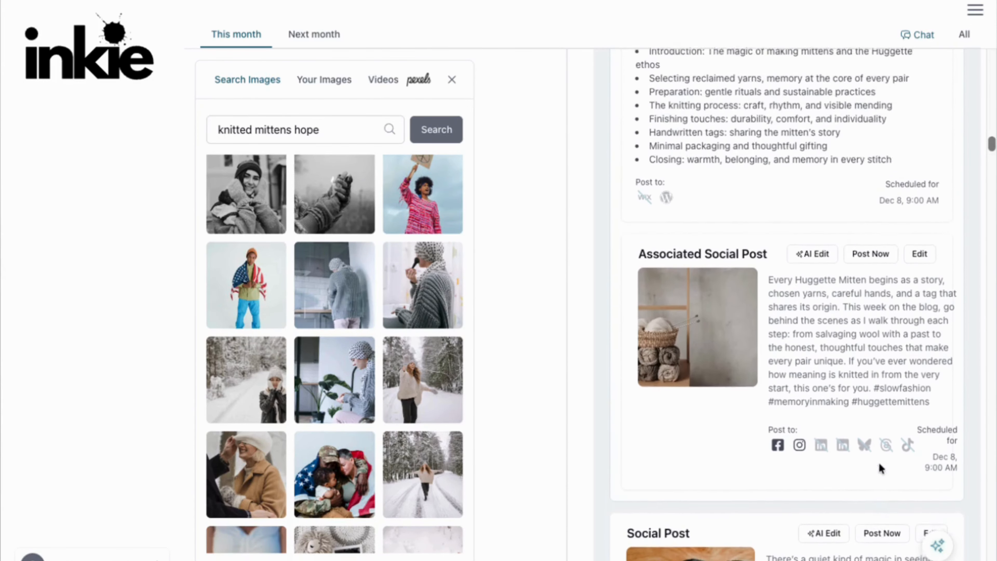
{"action": "scroll", "coordinate": [879, 462], "scroll_direction": "down", "scroll_amount": 7}
{"action": "scroll", "coordinate": [878, 461], "scroll_direction": "down", "scroll_amount": 5}
{"action": "scroll", "coordinate": [890, 464], "scroll_direction": "up", "scroll_amount": 2}
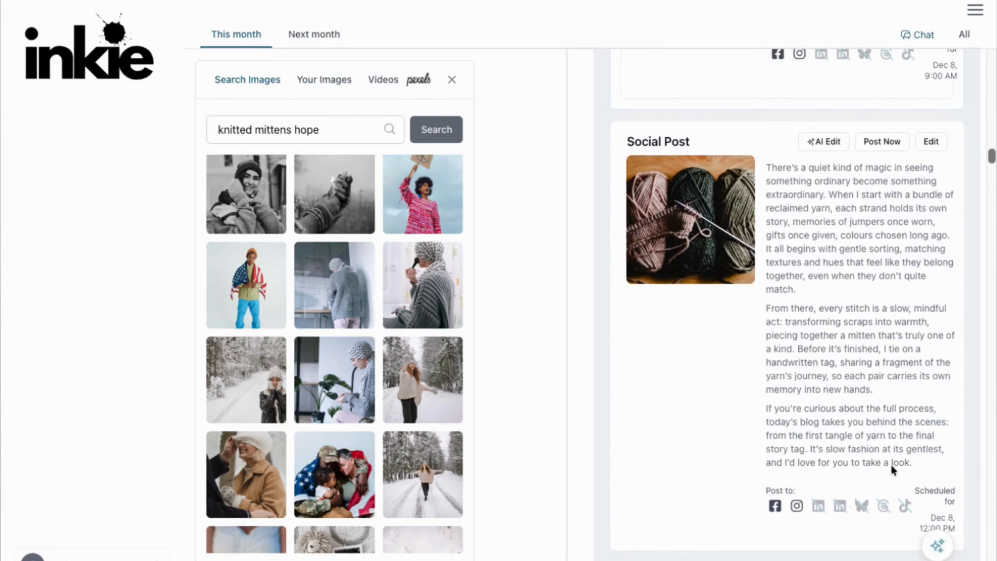
{"action": "left_click", "coordinate": [884, 142]}
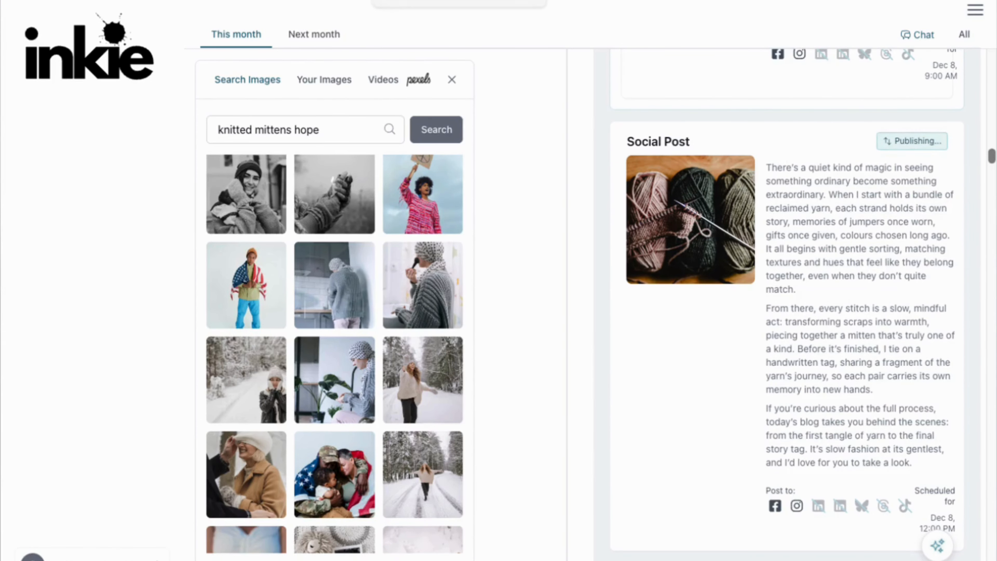
Switch to Facebook, open the Huggette Mittens page, and check its feed for the published posts.
{"action": "left_click", "coordinate": [424, 2]}
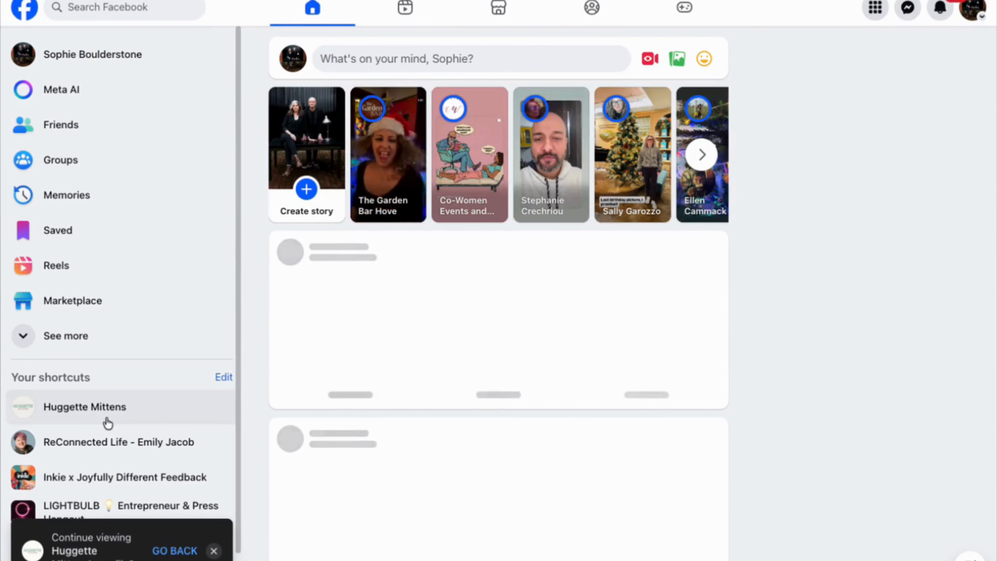
{"action": "left_click", "coordinate": [77, 412]}
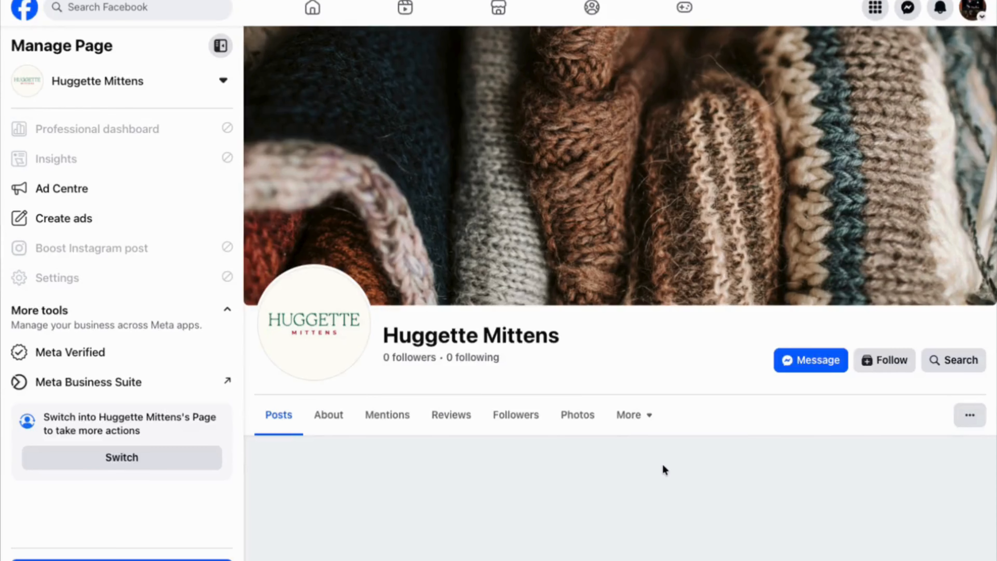
{"action": "scroll", "coordinate": [662, 467], "scroll_direction": "down", "scroll_amount": 6}
{"action": "scroll", "coordinate": [663, 472], "scroll_direction": "down", "scroll_amount": 18}
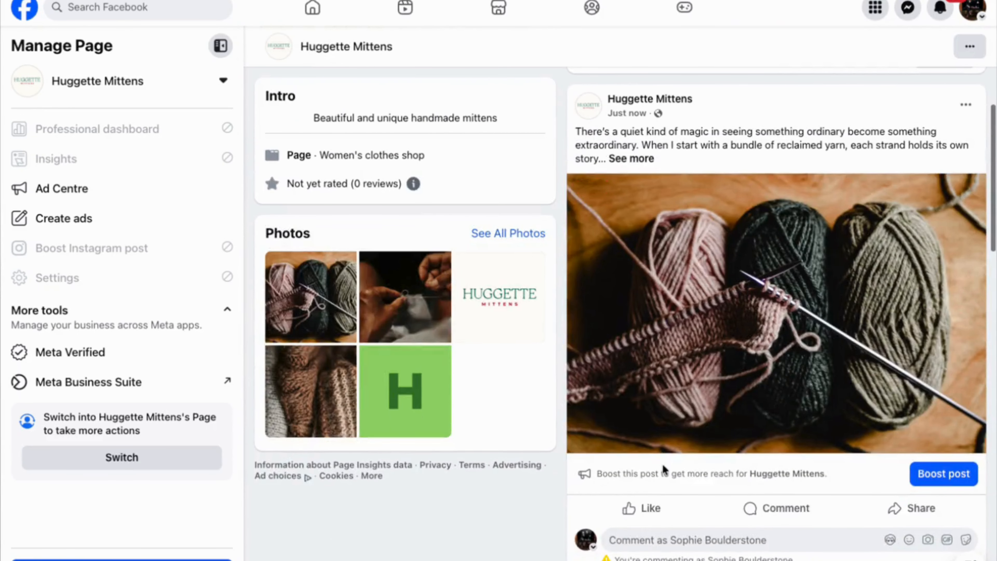
{"action": "scroll", "coordinate": [664, 467], "scroll_direction": "down", "scroll_amount": 8}
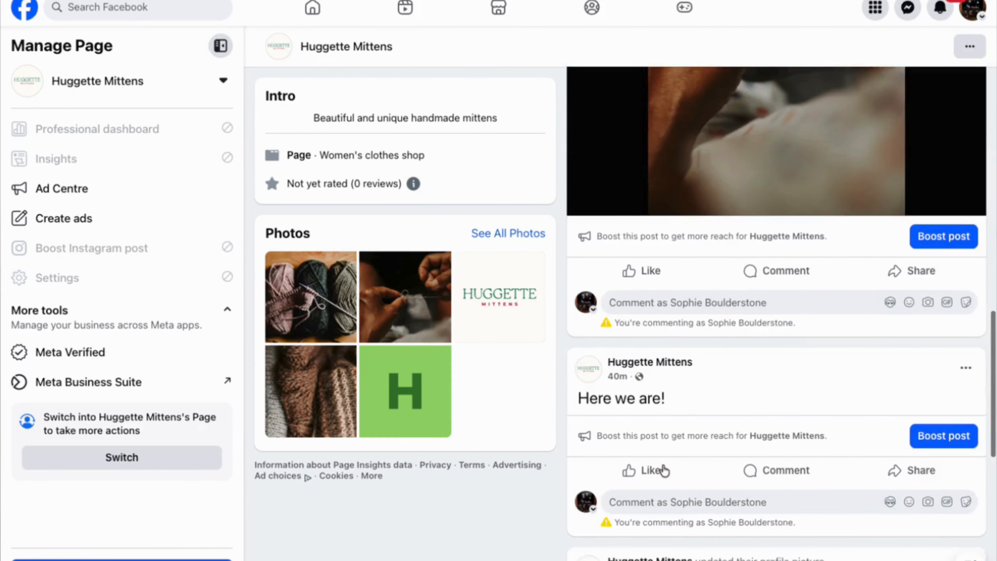
{"action": "scroll", "coordinate": [663, 467], "scroll_direction": "up", "scroll_amount": 7}
{"action": "scroll", "coordinate": [663, 463], "scroll_direction": "up", "scroll_amount": 12}
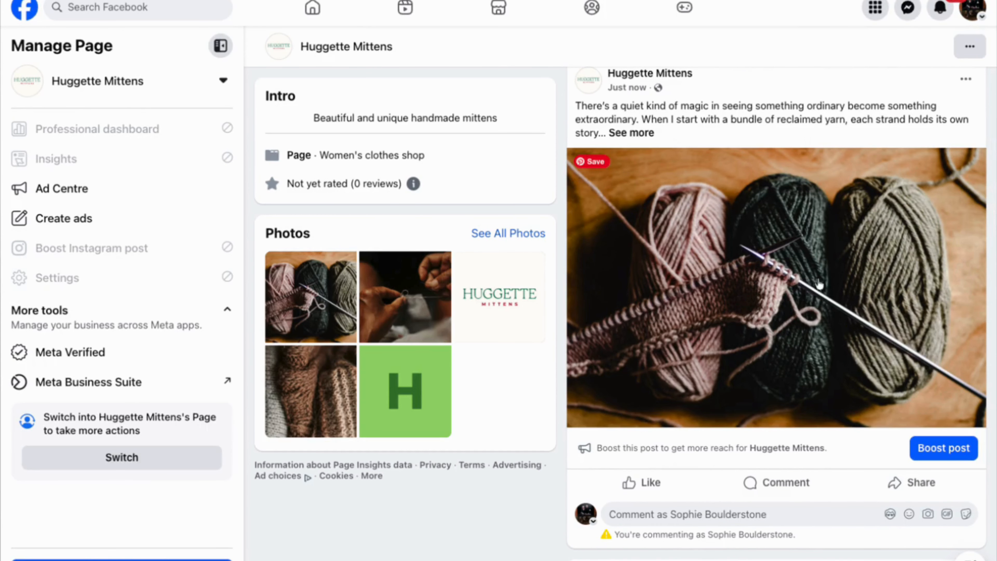
{"action": "scroll", "coordinate": [819, 286], "scroll_direction": "up", "scroll_amount": 3}
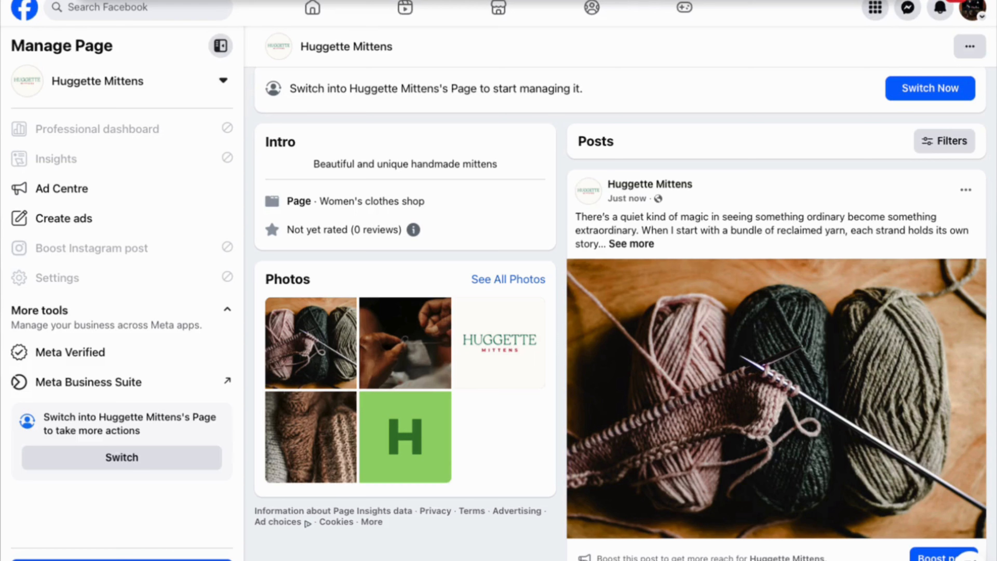
Go to the huggette.mittens profile on Instagram and check its grid for the published posts.
{"action": "type", "text": "ins"}
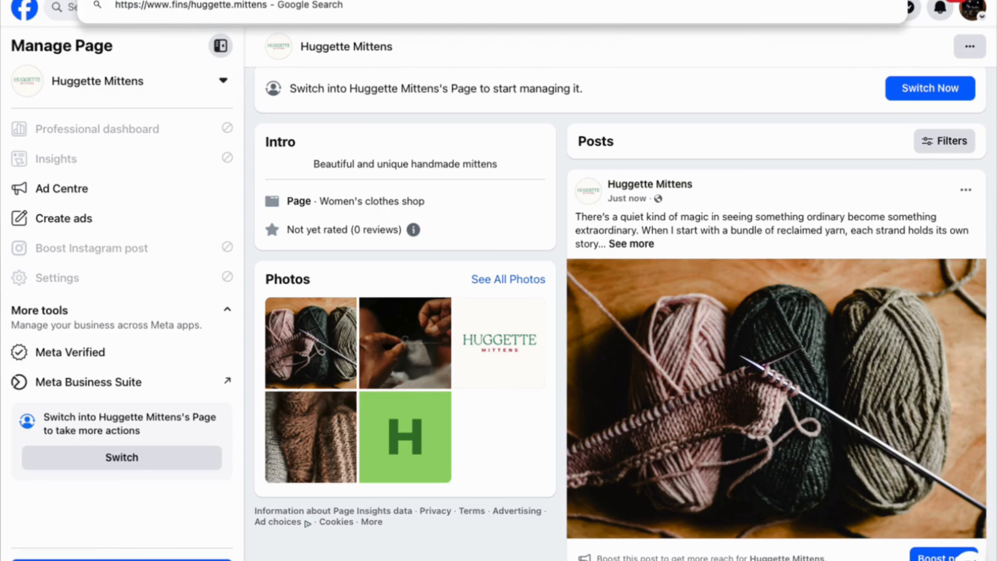
{"action": "type", "text": "ta"}
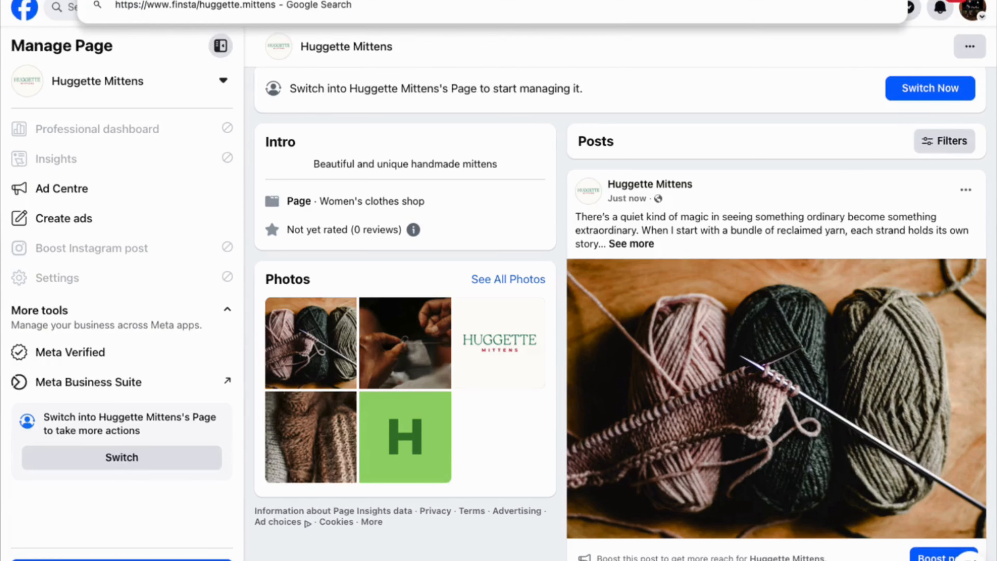
{"action": "type", "text": "gram"}
{"action": "key", "text": "Return"}
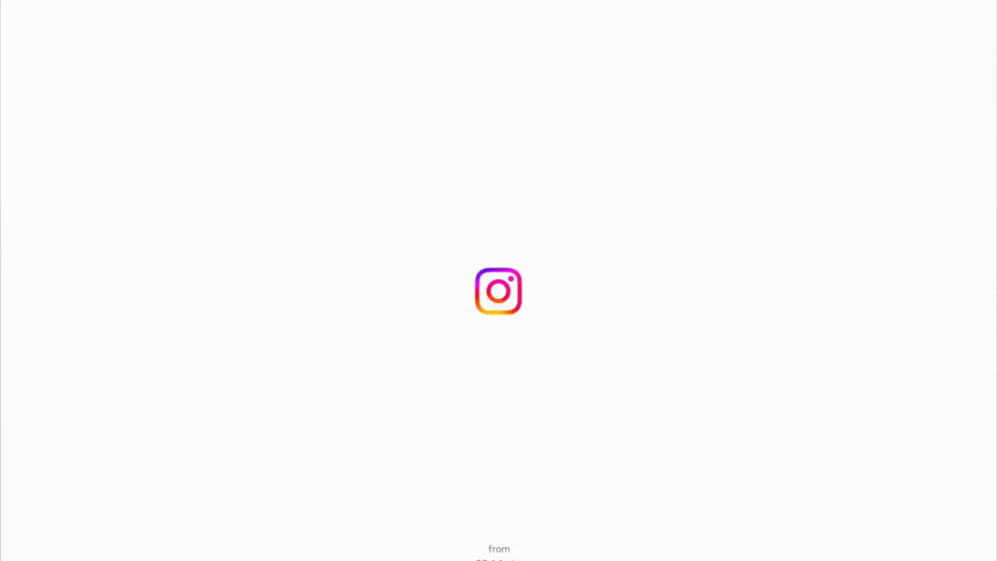
{"action": "scroll", "coordinate": [549, 393], "scroll_direction": "down", "scroll_amount": 1}
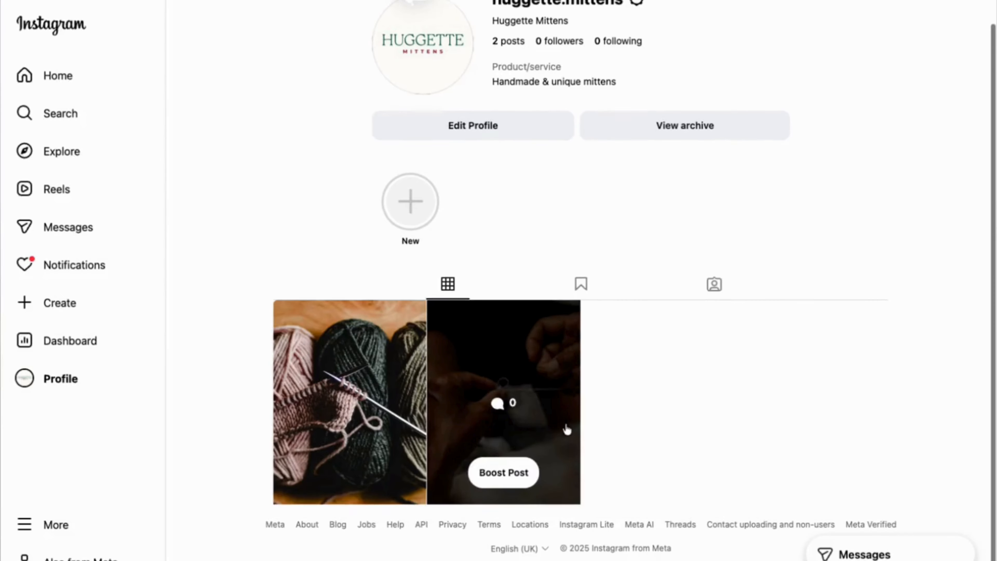
{"action": "scroll", "coordinate": [388, 420], "scroll_direction": "up", "scroll_amount": 1}
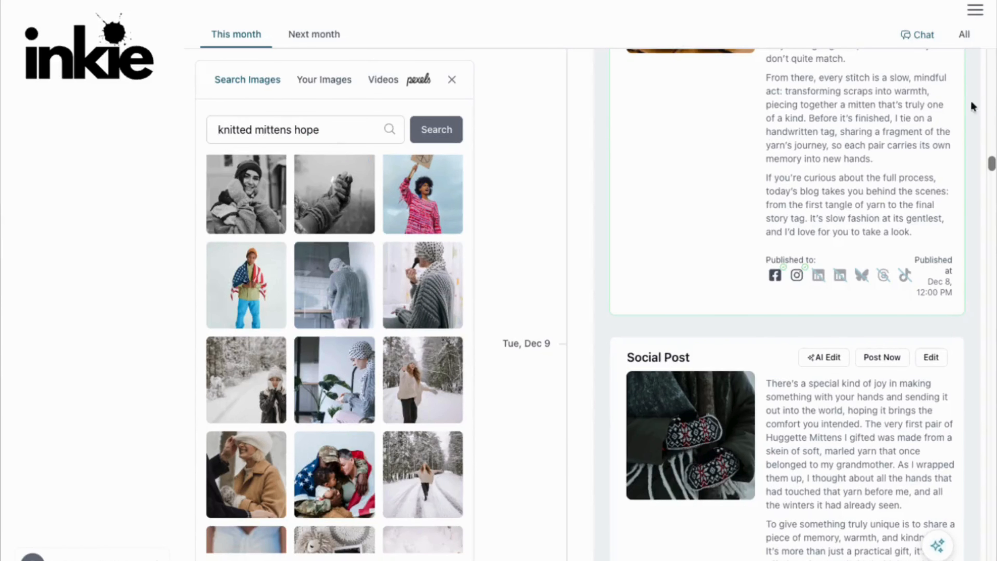
Return to Inkie, glance over the Dec 9 and Dec 10 posts, and close the image search.
{"action": "scroll", "coordinate": [802, 271], "scroll_direction": "down", "scroll_amount": 15}
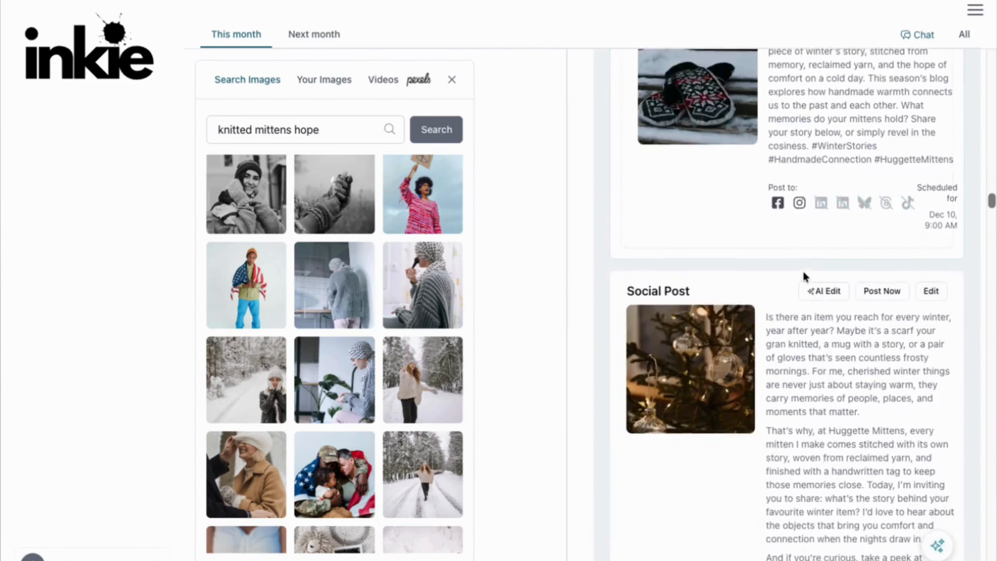
{"action": "scroll", "coordinate": [802, 270], "scroll_direction": "up", "scroll_amount": 10}
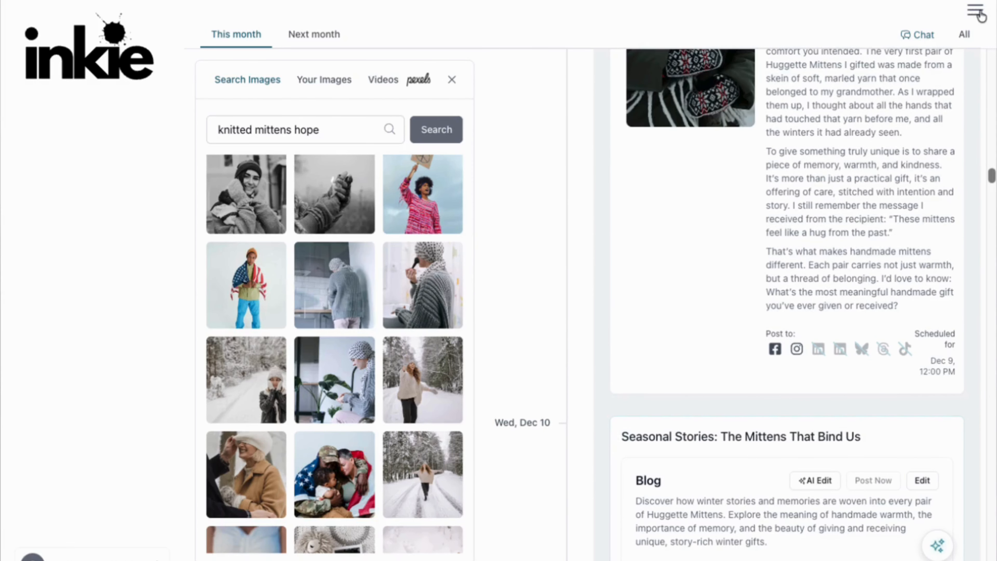
{"action": "left_click", "coordinate": [452, 80]}
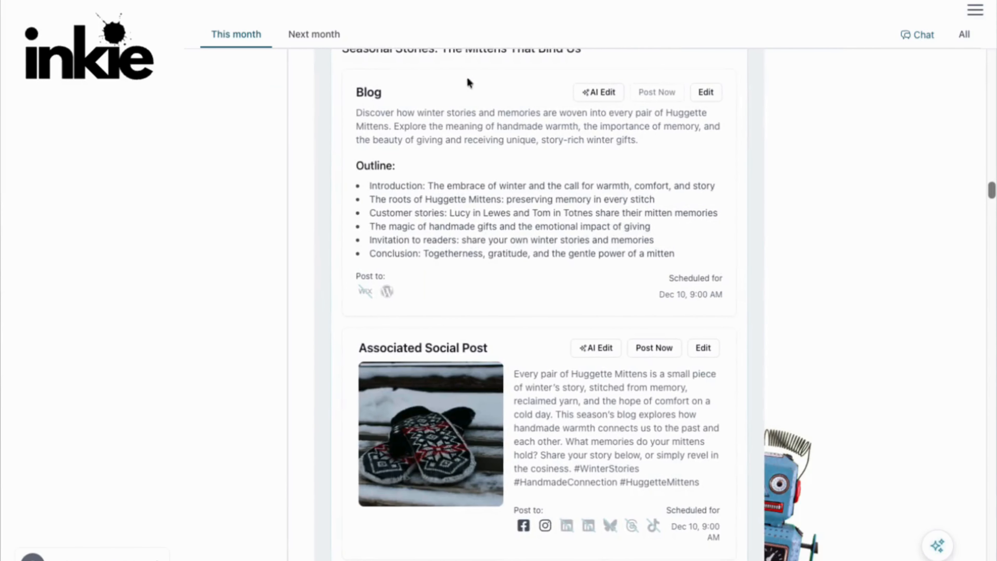
Return to Inkie's home chat and ask it for "next month content".
{"action": "scroll", "coordinate": [583, 240], "scroll_direction": "up", "scroll_amount": 15}
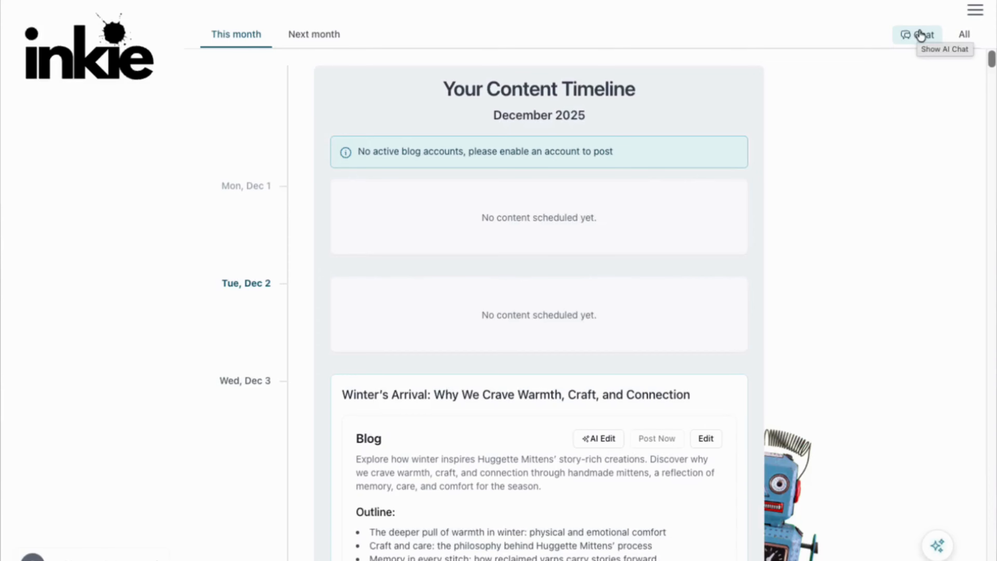
{"action": "left_click", "coordinate": [97, 48]}
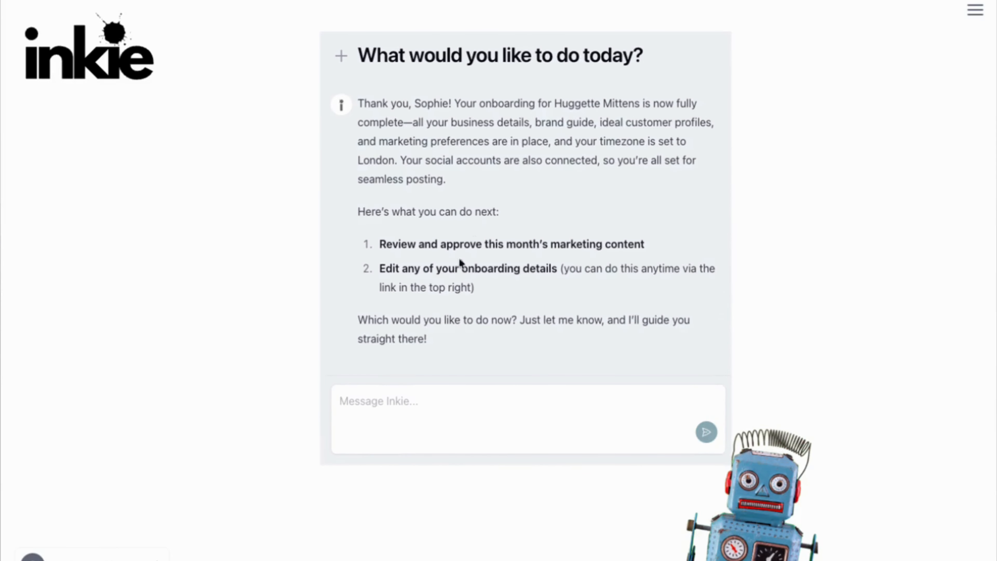
{"action": "left_click", "coordinate": [456, 400]}
{"action": "type", "text": "next month"}
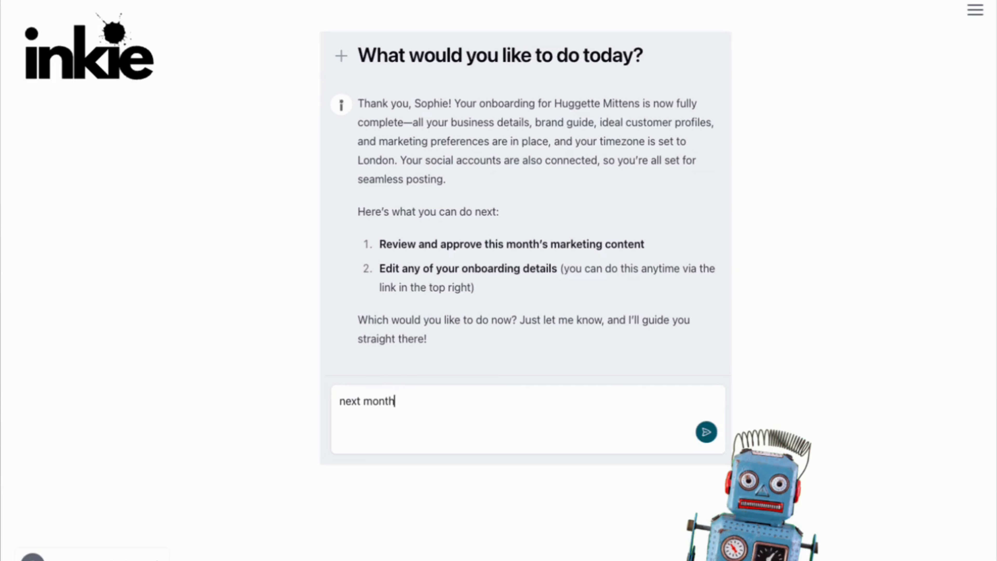
{"action": "type", "text": " content"}
{"action": "key", "text": "Return"}
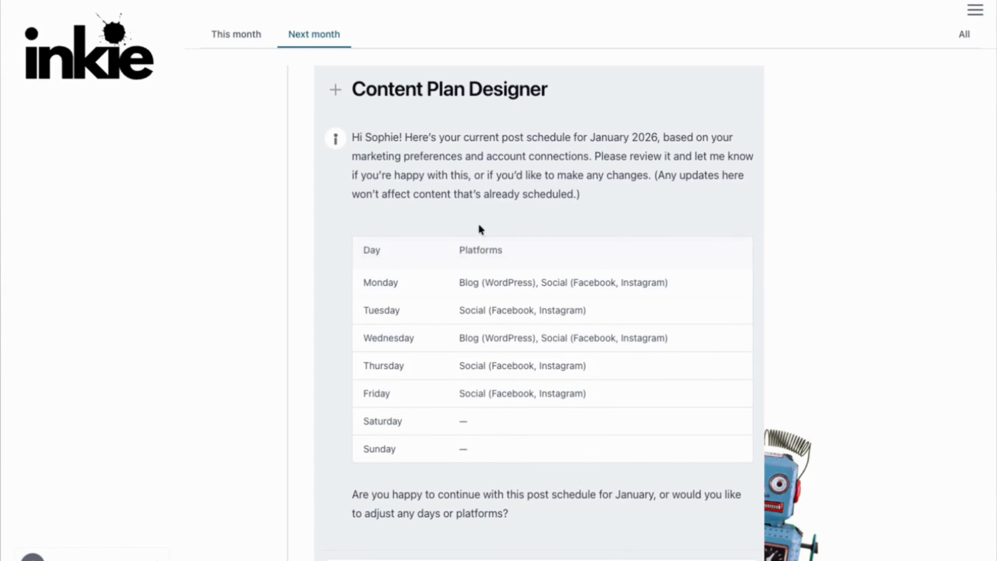
Review the January 2026 post schedule by day and platform, and look through the content timeline for the whole month.
{"action": "scroll", "coordinate": [469, 378], "scroll_direction": "down", "scroll_amount": 3}
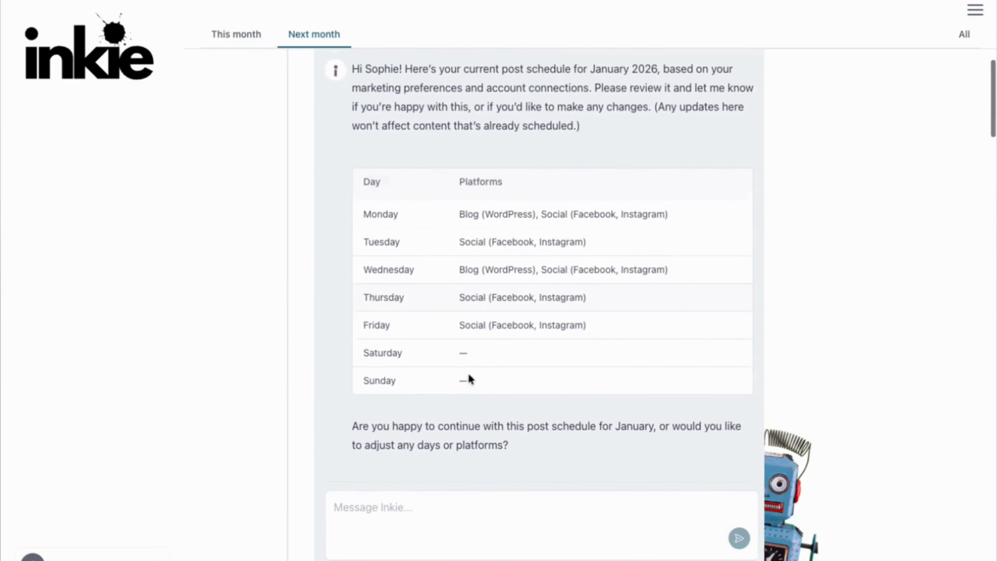
{"action": "scroll", "coordinate": [536, 441], "scroll_direction": "down", "scroll_amount": 3}
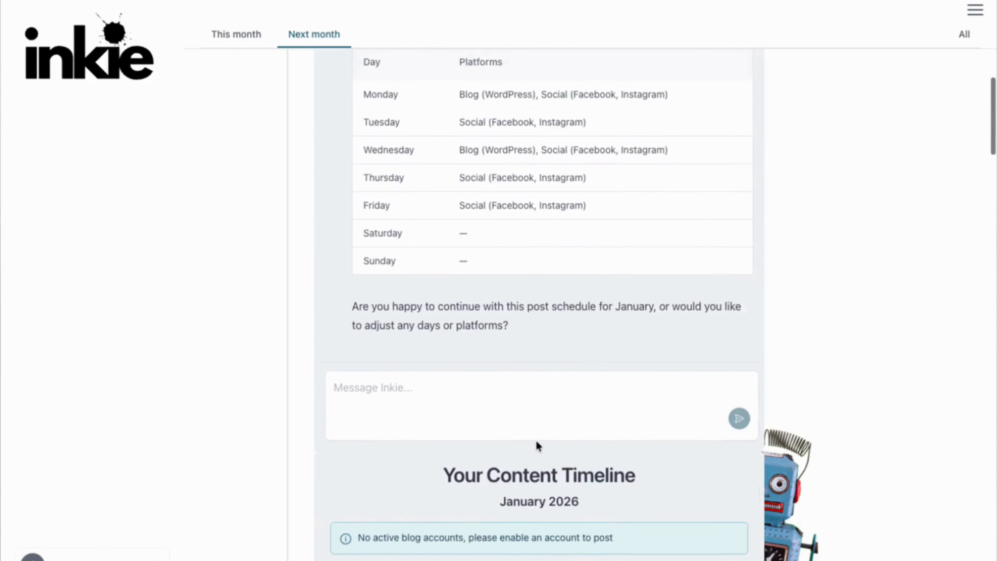
{"action": "scroll", "coordinate": [536, 440], "scroll_direction": "up", "scroll_amount": 2}
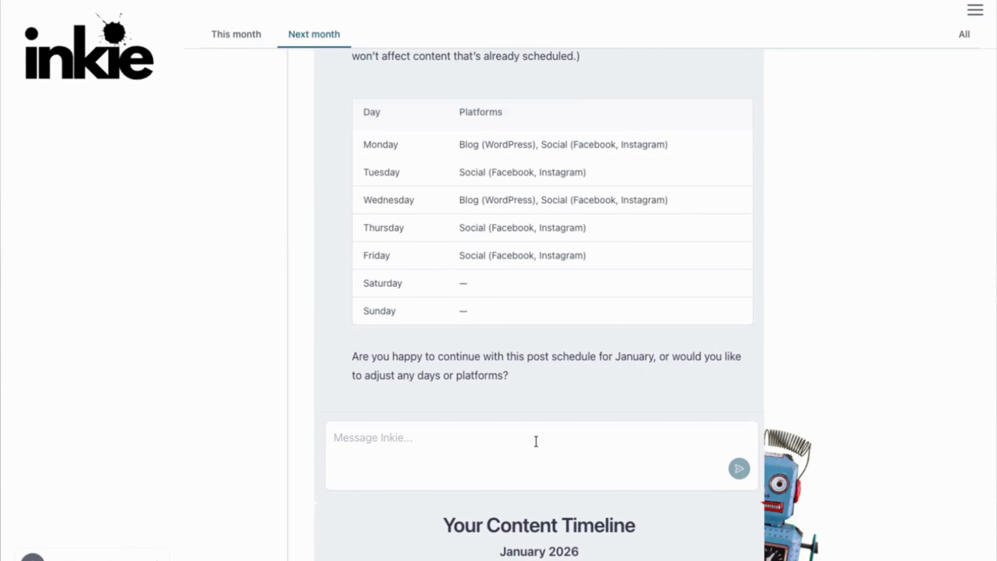
{"action": "scroll", "coordinate": [539, 399], "scroll_direction": "down", "scroll_amount": 5}
{"action": "scroll", "coordinate": [538, 400], "scroll_direction": "up", "scroll_amount": 2}
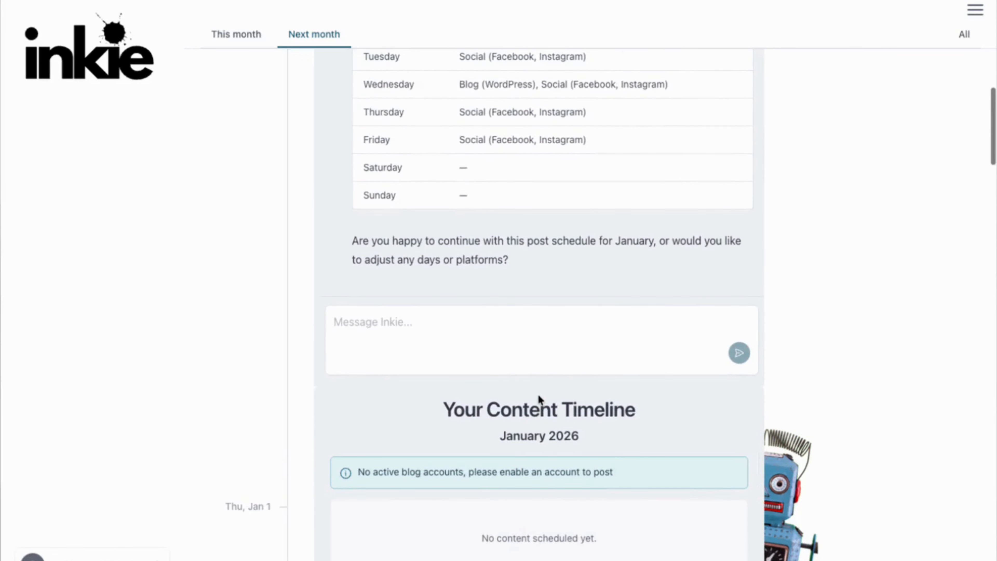
{"action": "scroll", "coordinate": [539, 327], "scroll_direction": "down", "scroll_amount": 20}
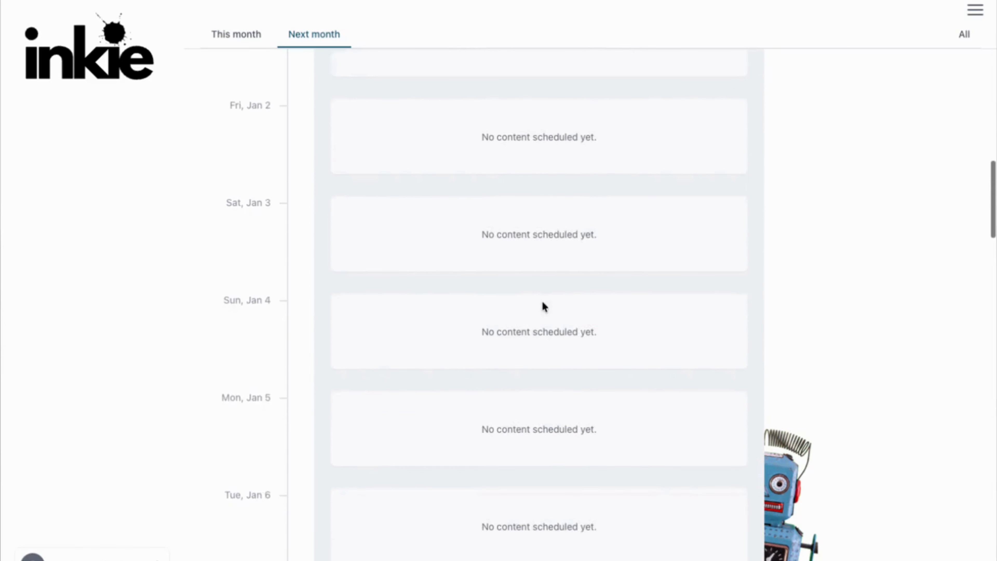
{"action": "scroll", "coordinate": [543, 306], "scroll_direction": "down", "scroll_amount": 20}
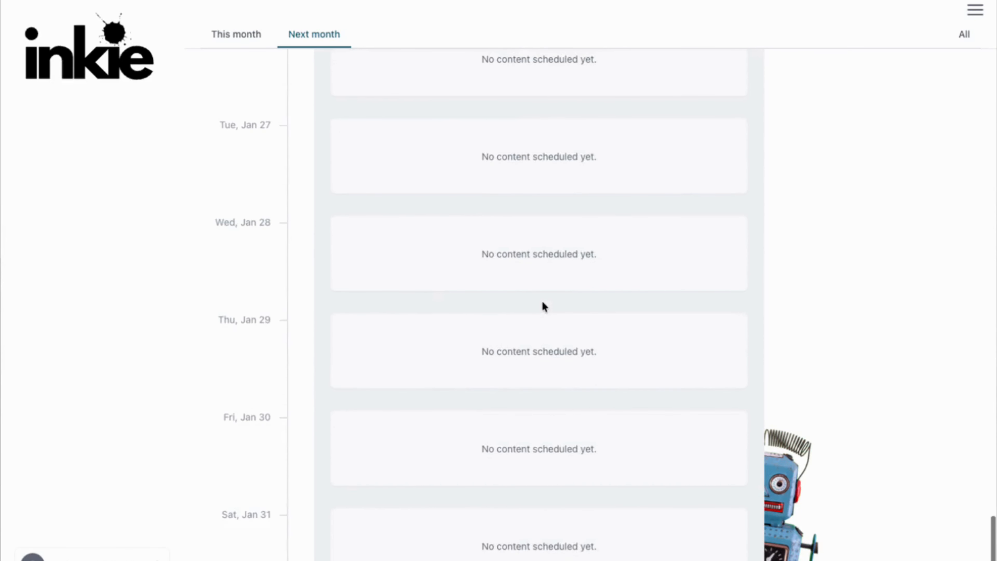
{"action": "scroll", "coordinate": [544, 306], "scroll_direction": "up", "scroll_amount": 20}
{"action": "scroll", "coordinate": [542, 303], "scroll_direction": "up", "scroll_amount": 20}
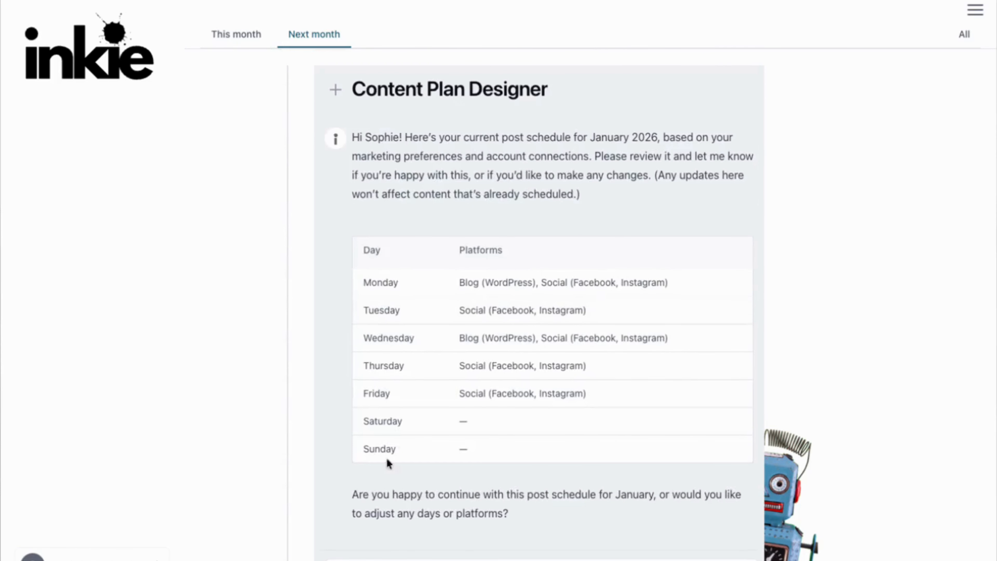
{"action": "scroll", "coordinate": [580, 462], "scroll_direction": "down", "scroll_amount": 5}
{"action": "scroll", "coordinate": [580, 461], "scroll_direction": "up", "scroll_amount": 5}
{"action": "scroll", "coordinate": [639, 291], "scroll_direction": "down", "scroll_amount": 19}
{"action": "scroll", "coordinate": [642, 294], "scroll_direction": "up", "scroll_amount": 15}
{"action": "scroll", "coordinate": [572, 300], "scroll_direction": "down", "scroll_amount": 5}
{"action": "scroll", "coordinate": [572, 301], "scroll_direction": "up", "scroll_amount": 5}
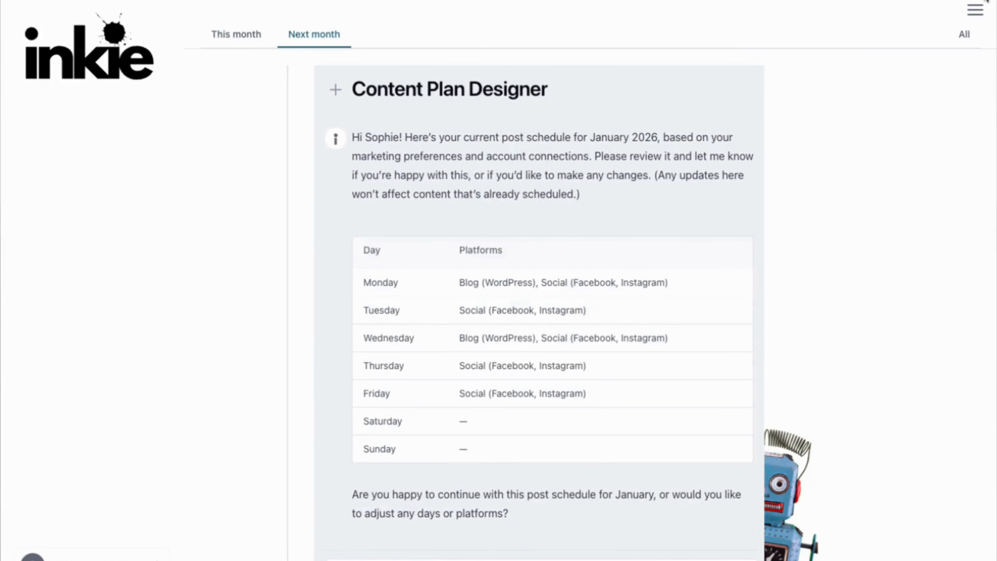